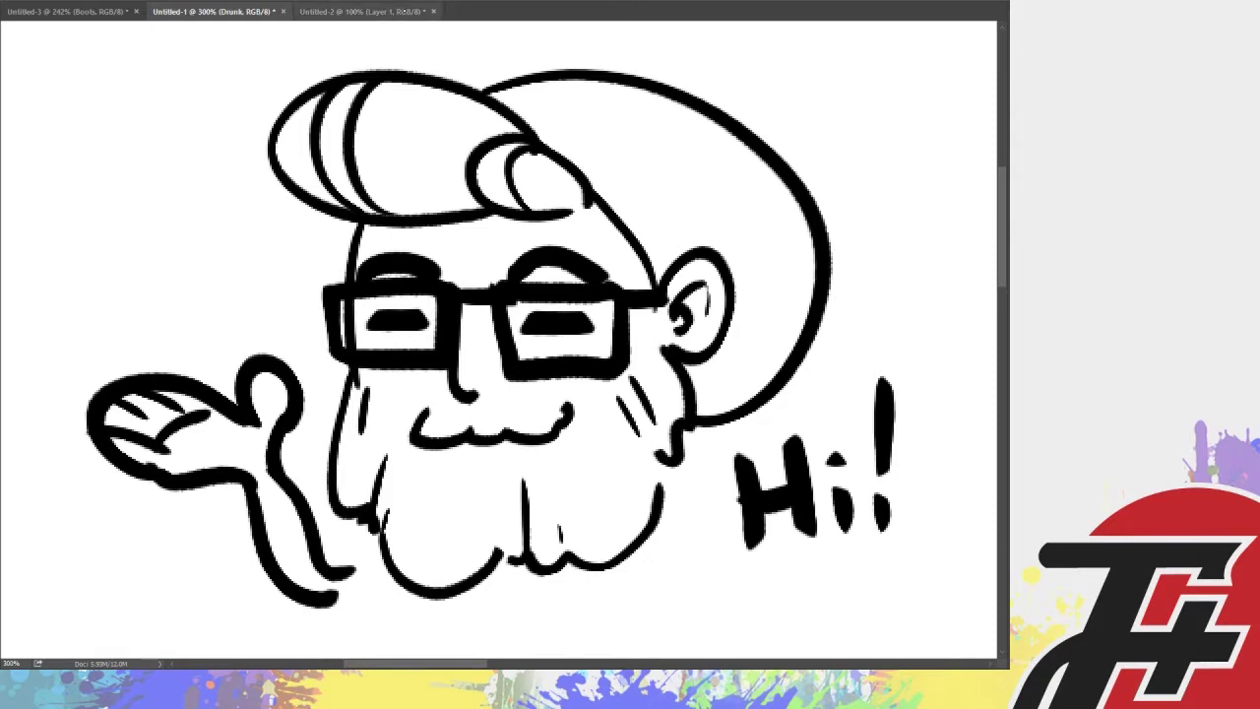
Switch to the blank Untitled-2 canvas and handwrite 'Hello' at the upper left
{"action": "left_click", "coordinate": [408, 10]}
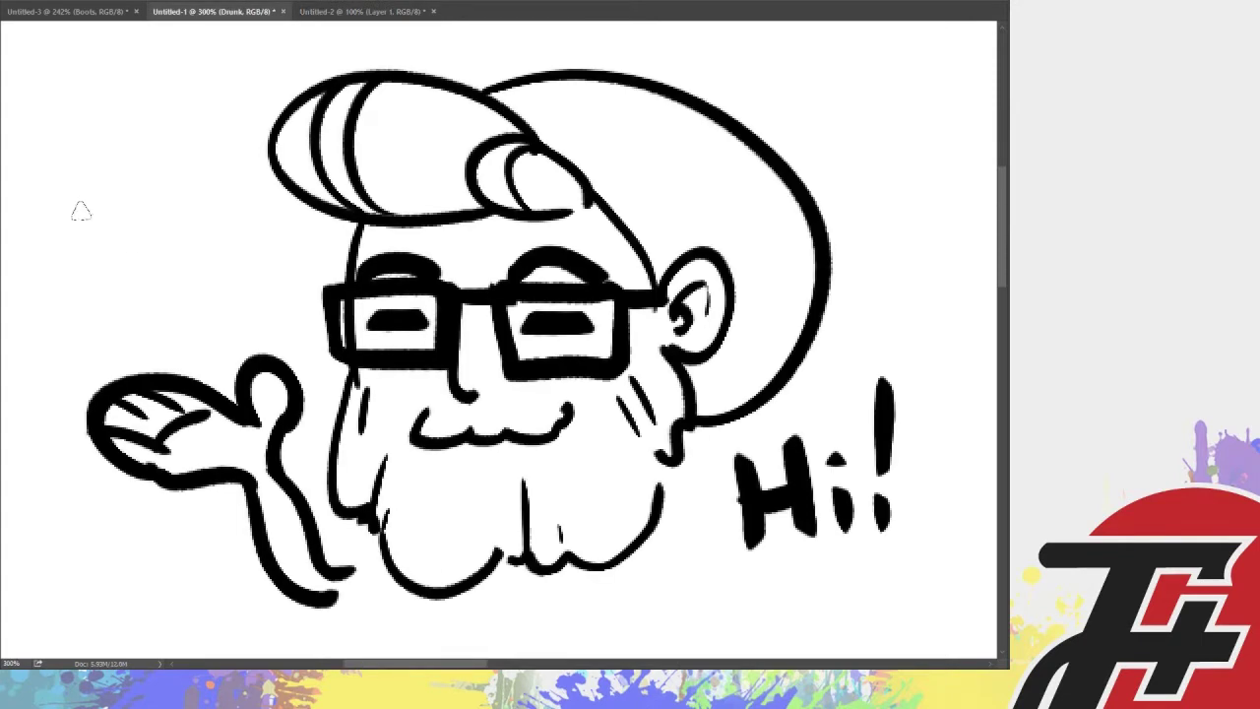
{"action": "mouse_move", "coordinate": [51, 193]}
{"action": "left_mouse_down"}
{"action": "mouse_move", "coordinate": [55, 245]}
{"action": "mouse_move", "coordinate": [84, 219]}
{"action": "left_mouse_up"}
{"action": "mouse_move", "coordinate": [77, 185]}
{"action": "left_mouse_down"}
{"action": "mouse_move", "coordinate": [71, 242]}
{"action": "mouse_move", "coordinate": [138, 231]}
{"action": "left_mouse_up"}
{"action": "left_click_drag", "start_coordinate": [151, 179], "coordinate": [147, 232]}
{"action": "mouse_move", "coordinate": [168, 173]}
{"action": "left_mouse_down"}
{"action": "mouse_move", "coordinate": [163, 228]}
{"action": "mouse_move", "coordinate": [202, 202]}
{"action": "mouse_move", "coordinate": [185, 195]}
{"action": "left_mouse_up"}
{"action": "mouse_move", "coordinate": [36, 242]}
{"action": "left_mouse_down"}
{"action": "mouse_move", "coordinate": [37, 260]}
{"action": "mouse_move", "coordinate": [237, 238]}
{"action": "mouse_move", "coordinate": [286, 260]}
{"action": "left_mouse_up"}
On the Untitled-2 canvas, brush a round head outline with a chin line at upper left
{"action": "left_click", "coordinate": [406, 14]}
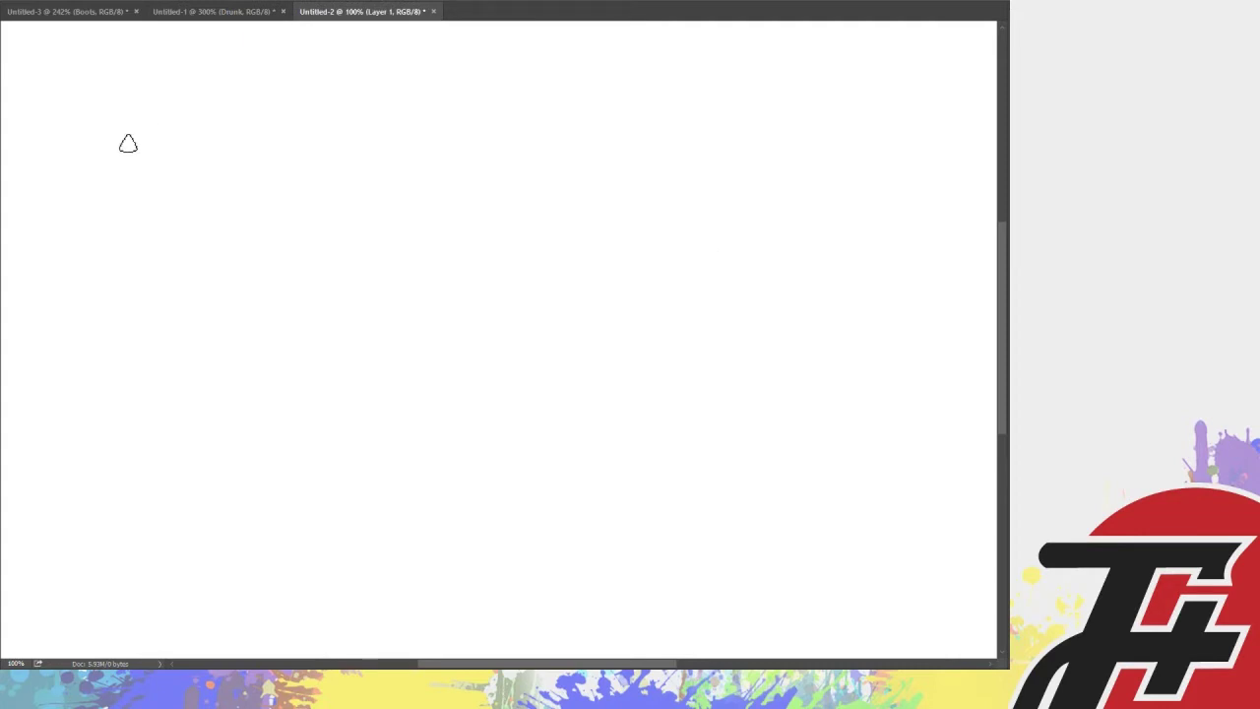
{"action": "mouse_move", "coordinate": [83, 134]}
{"action": "left_mouse_down"}
{"action": "mouse_move", "coordinate": [129, 89]}
{"action": "mouse_move", "coordinate": [174, 116]}
{"action": "mouse_move", "coordinate": [142, 169]}
{"action": "mouse_move", "coordinate": [180, 129]}
{"action": "left_mouse_up"}
{"action": "key", "text": "ctrl+z"}
{"action": "left_click_drag", "start_coordinate": [84, 143], "coordinate": [180, 132]}
{"action": "key", "text": "ctrl+z"}
{"action": "mouse_move", "coordinate": [85, 144]}
{"action": "left_mouse_down"}
{"action": "mouse_move", "coordinate": [186, 118]}
{"action": "mouse_move", "coordinate": [181, 140]}
{"action": "left_mouse_up"}
Dot in the eyes and face marks and draw a wide smile
{"action": "left_click", "coordinate": [151, 103]}
{"action": "left_click", "coordinate": [98, 141]}
{"action": "left_click", "coordinate": [109, 149]}
{"action": "mouse_move", "coordinate": [115, 118]}
{"action": "left_mouse_down"}
{"action": "mouse_move", "coordinate": [116, 129]}
{"action": "mouse_move", "coordinate": [144, 124]}
{"action": "mouse_move", "coordinate": [138, 137]}
{"action": "mouse_move", "coordinate": [161, 131]}
{"action": "left_mouse_up"}
{"action": "left_click_drag", "start_coordinate": [82, 120], "coordinate": [163, 107]}
{"action": "key", "text": "ctrl+z"}
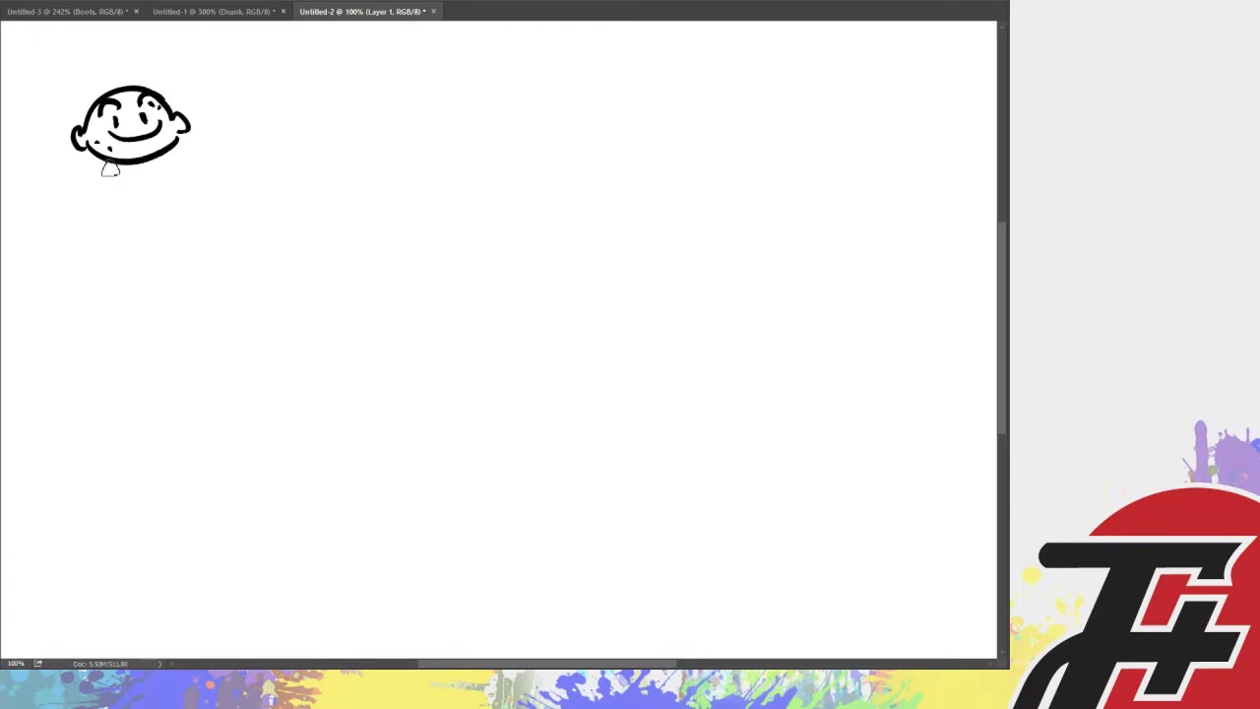
Draw the small body, then letter '20 hrs left!' inside a speech bubble beside the head
{"action": "left_click_drag", "start_coordinate": [144, 164], "coordinate": [150, 232]}
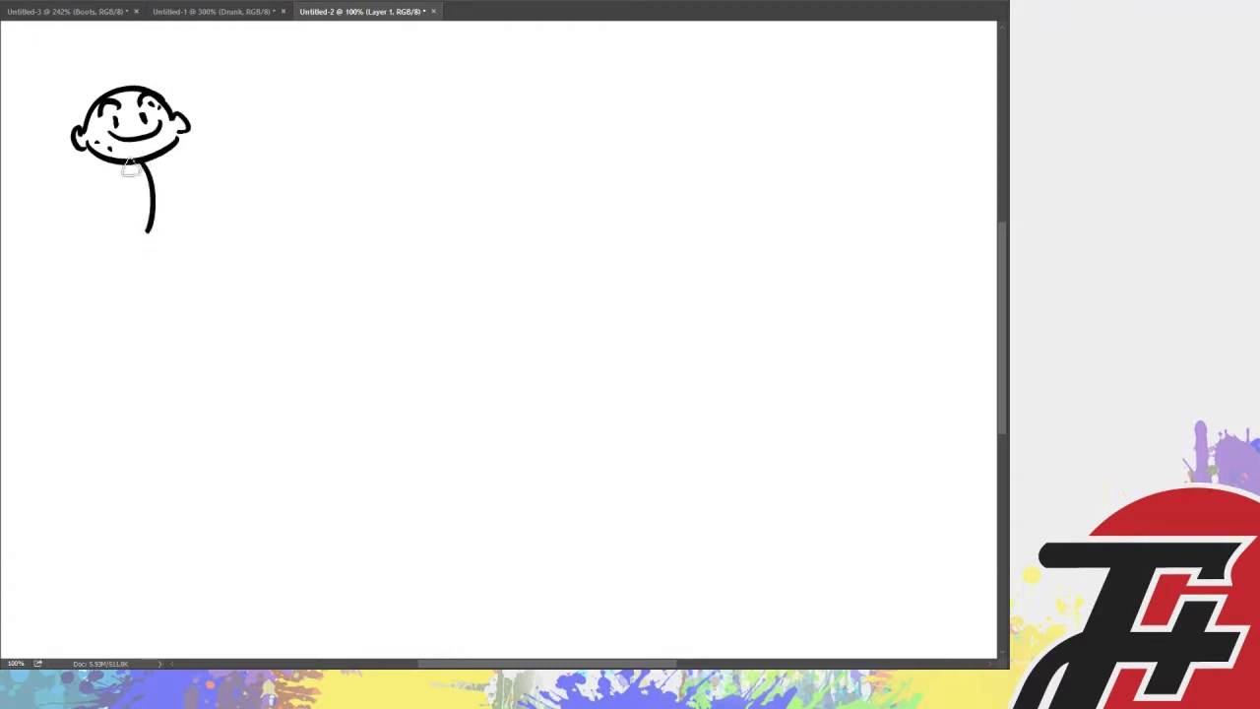
{"action": "mouse_move", "coordinate": [126, 164]}
{"action": "left_mouse_down"}
{"action": "mouse_move", "coordinate": [111, 205]}
{"action": "mouse_move", "coordinate": [153, 217]}
{"action": "left_mouse_up"}
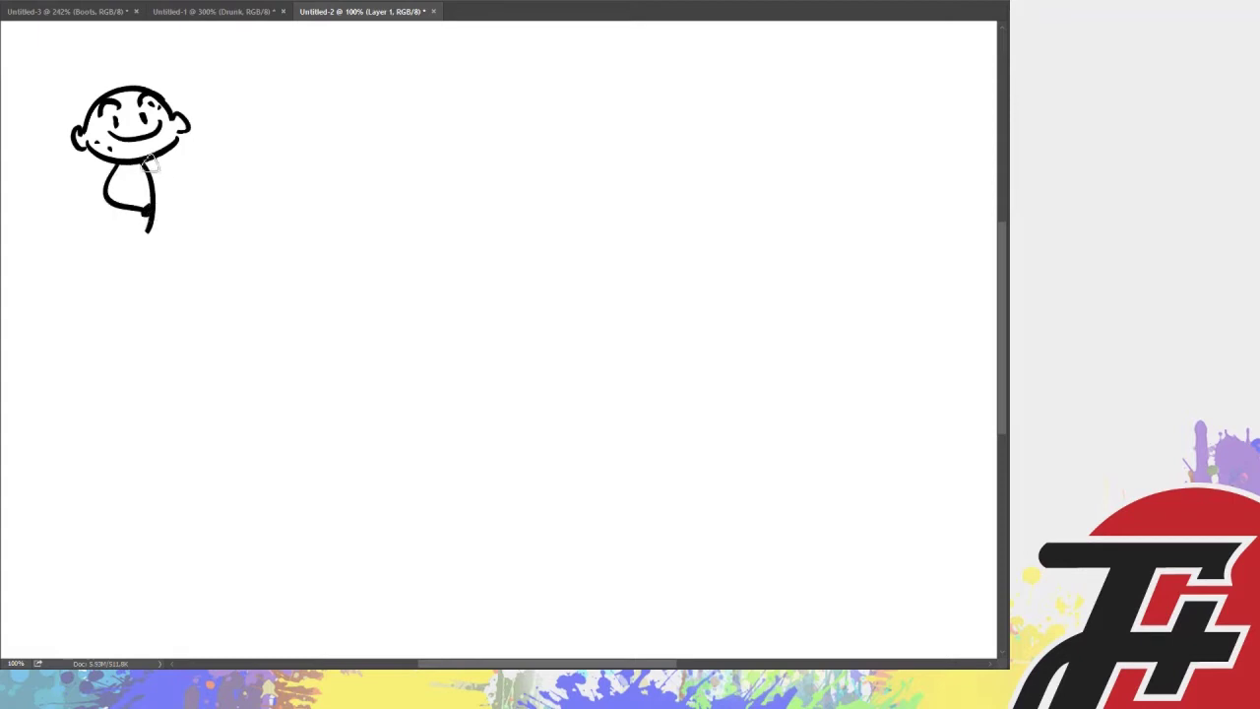
{"action": "left_click_drag", "start_coordinate": [147, 158], "coordinate": [158, 211]}
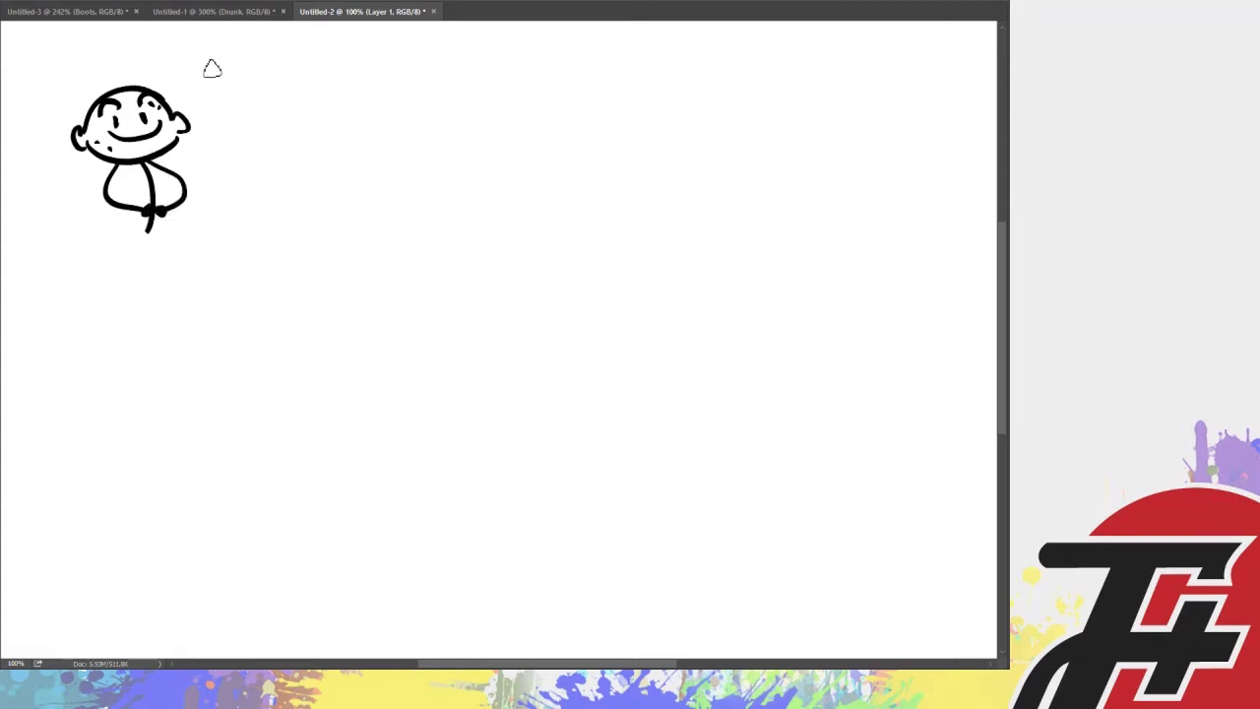
{"action": "mouse_move", "coordinate": [203, 62]}
{"action": "left_mouse_down"}
{"action": "mouse_move", "coordinate": [227, 75]}
{"action": "mouse_move", "coordinate": [231, 59]}
{"action": "mouse_move", "coordinate": [265, 84]}
{"action": "mouse_move", "coordinate": [282, 68]}
{"action": "mouse_move", "coordinate": [292, 76]}
{"action": "mouse_move", "coordinate": [238, 110]}
{"action": "mouse_move", "coordinate": [308, 93]}
{"action": "left_mouse_up"}
{"action": "mouse_move", "coordinate": [192, 63]}
{"action": "left_mouse_down"}
{"action": "mouse_move", "coordinate": [228, 122]}
{"action": "mouse_move", "coordinate": [325, 113]}
{"action": "mouse_move", "coordinate": [334, 87]}
{"action": "left_mouse_up"}
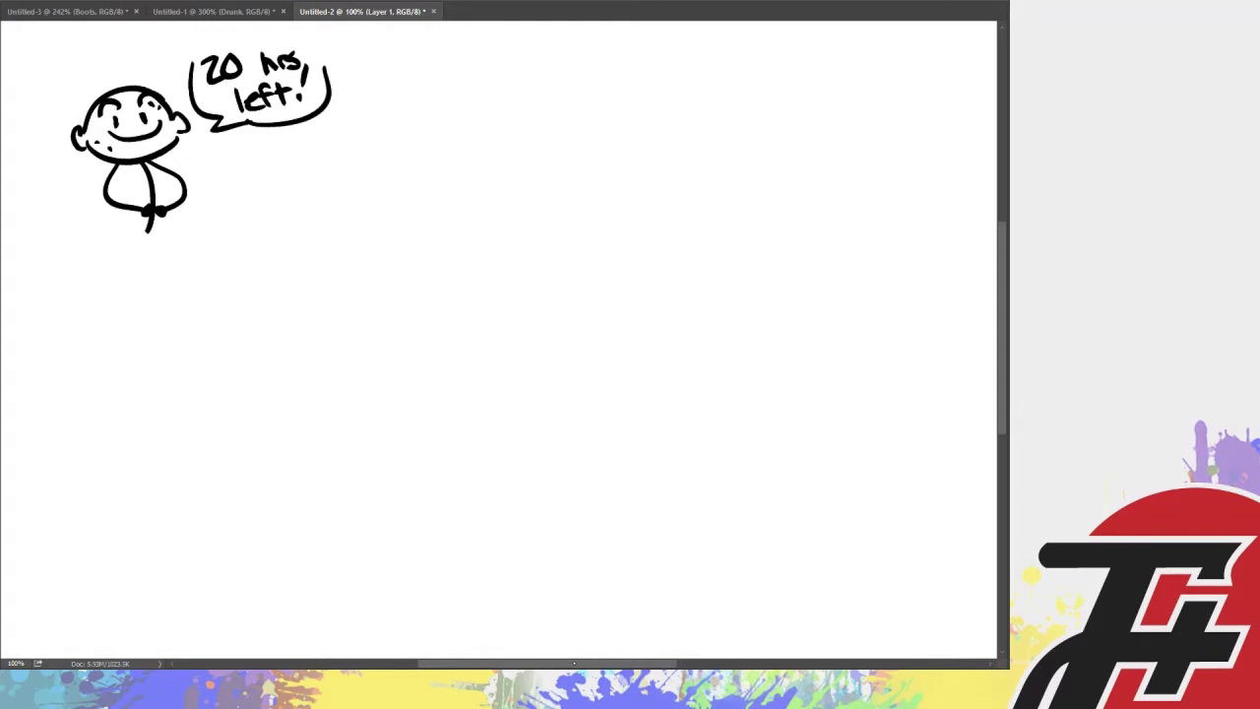
{"action": "scroll", "coordinate": [574, 662], "scroll_direction": "left", "scroll_amount": 1}
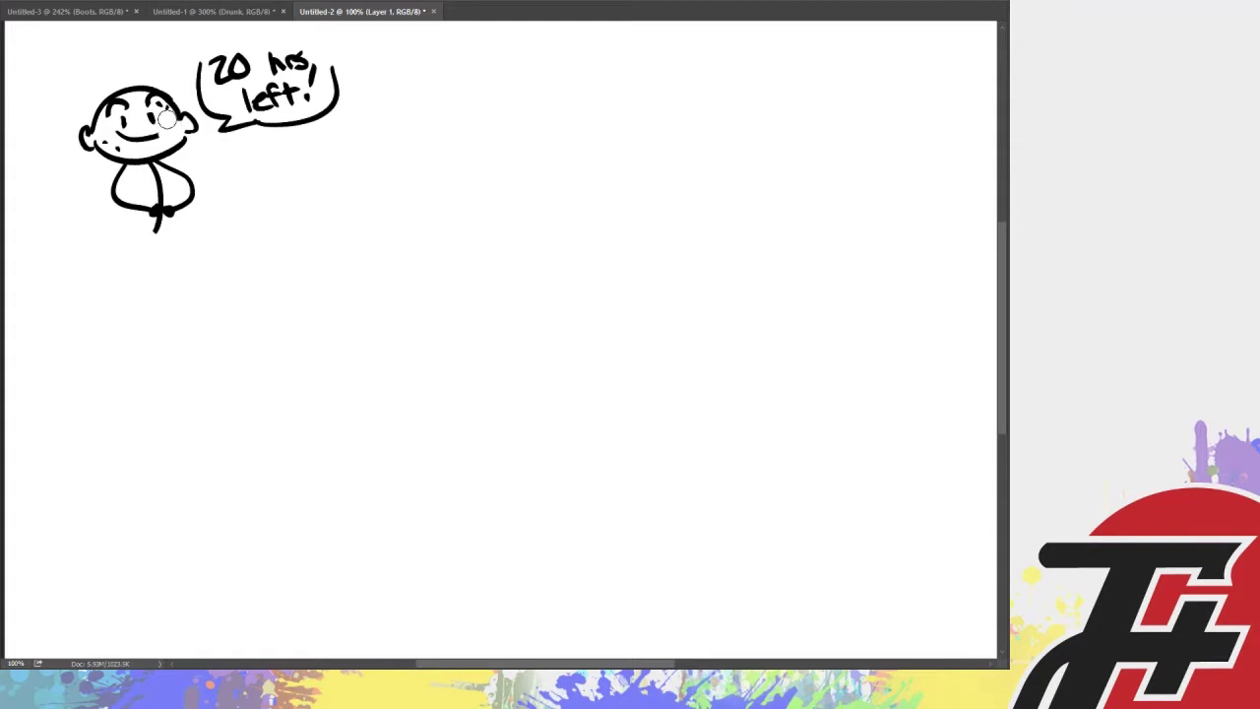
Erase the smile and the '20 hrs left!' bubble, and brush a face mask onto the figure
{"action": "mouse_move", "coordinate": [170, 124]}
{"action": "left_mouse_down"}
{"action": "mouse_move", "coordinate": [120, 138]}
{"action": "mouse_move", "coordinate": [192, 123]}
{"action": "mouse_move", "coordinate": [128, 136]}
{"action": "mouse_move", "coordinate": [175, 130]}
{"action": "mouse_move", "coordinate": [156, 148]}
{"action": "mouse_move", "coordinate": [110, 136]}
{"action": "mouse_move", "coordinate": [125, 157]}
{"action": "left_mouse_up"}
{"action": "left_click_drag", "start_coordinate": [169, 118], "coordinate": [202, 124]}
{"action": "mouse_move", "coordinate": [234, 57]}
{"action": "left_mouse_down"}
{"action": "mouse_move", "coordinate": [202, 79]}
{"action": "mouse_move", "coordinate": [225, 141]}
{"action": "mouse_move", "coordinate": [286, 59]}
{"action": "mouse_move", "coordinate": [279, 128]}
{"action": "mouse_move", "coordinate": [348, 73]}
{"action": "mouse_move", "coordinate": [324, 101]}
{"action": "left_mouse_up"}
Letter 'Dr. Lemon' above the head and begin a second face to the right
{"action": "key", "text": "b"}
{"action": "mouse_move", "coordinate": [193, 67]}
{"action": "left_mouse_down"}
{"action": "mouse_move", "coordinate": [212, 86]}
{"action": "mouse_move", "coordinate": [318, 70]}
{"action": "mouse_move", "coordinate": [338, 82]}
{"action": "left_mouse_up"}
{"action": "left_click", "coordinate": [233, 85]}
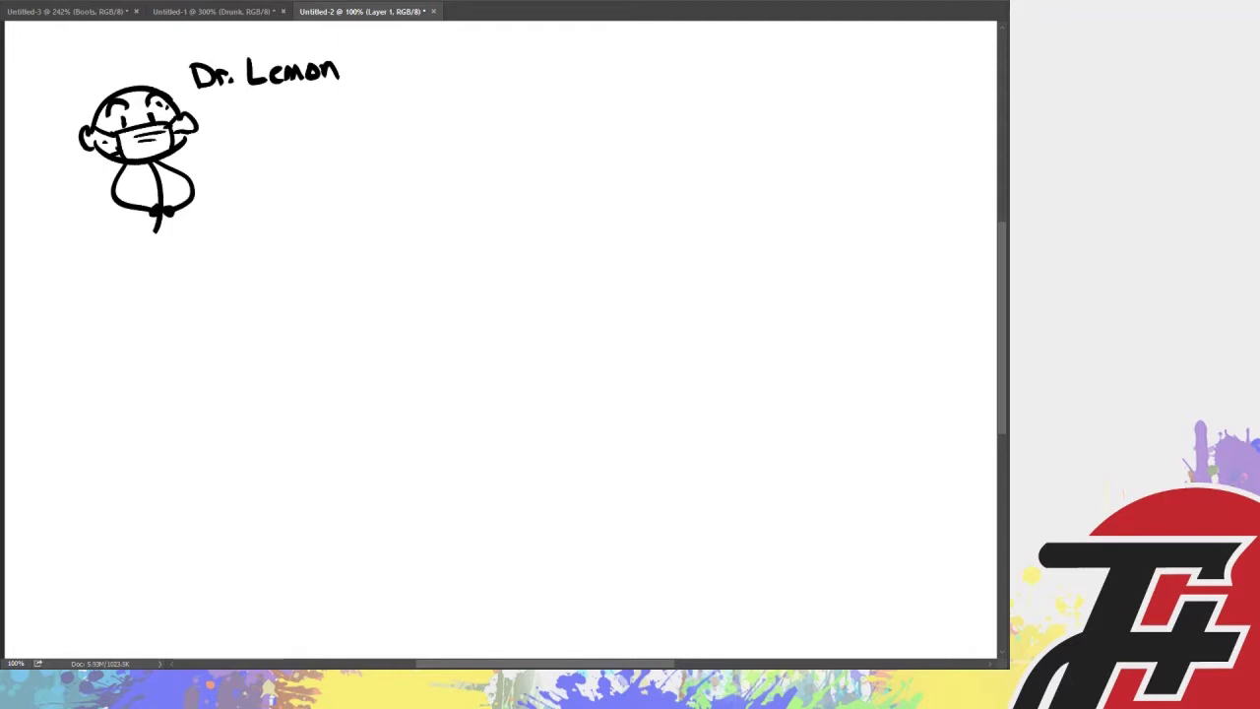
{"action": "mouse_move", "coordinate": [322, 215]}
{"action": "left_mouse_down"}
{"action": "mouse_move", "coordinate": [364, 216]}
{"action": "mouse_move", "coordinate": [352, 234]}
{"action": "mouse_move", "coordinate": [372, 237]}
{"action": "mouse_move", "coordinate": [349, 256]}
{"action": "mouse_move", "coordinate": [368, 246]}
{"action": "left_mouse_up"}
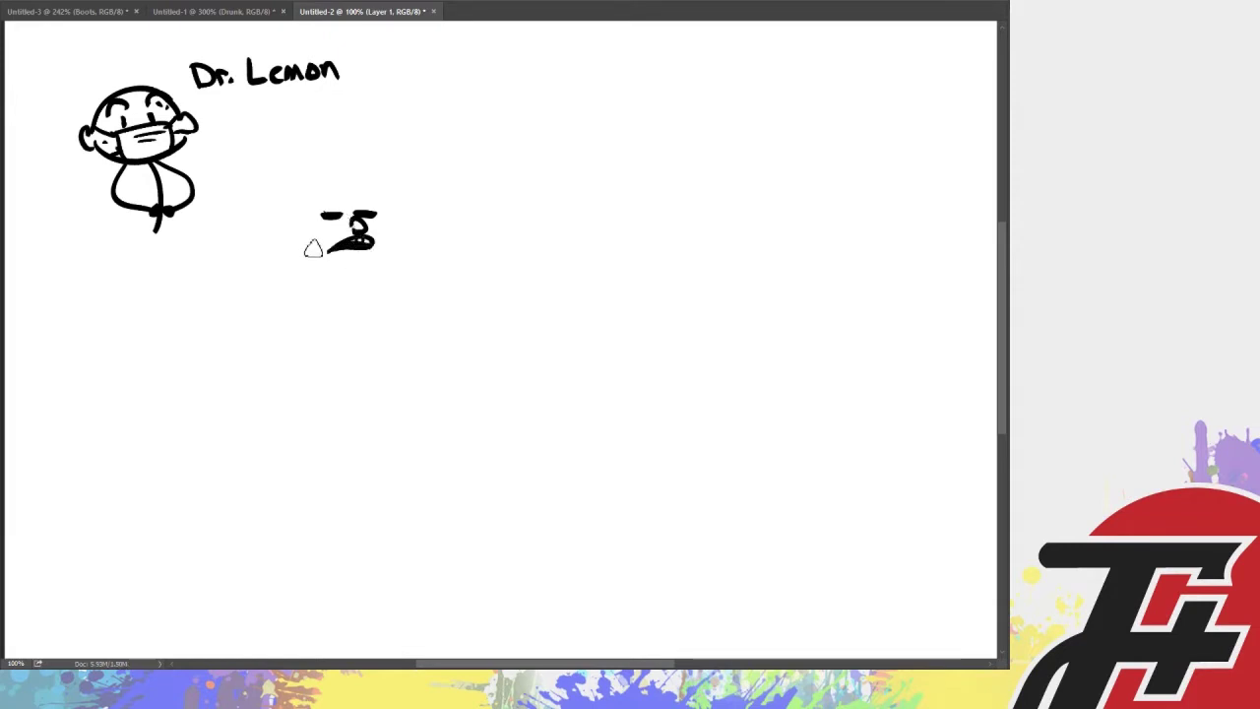
Draw the second man's nose, mouth and closed head outline
{"action": "left_click_drag", "start_coordinate": [298, 241], "coordinate": [408, 242]}
{"action": "key", "text": "ctrl+z"}
{"action": "left_click_drag", "start_coordinate": [331, 253], "coordinate": [384, 253]}
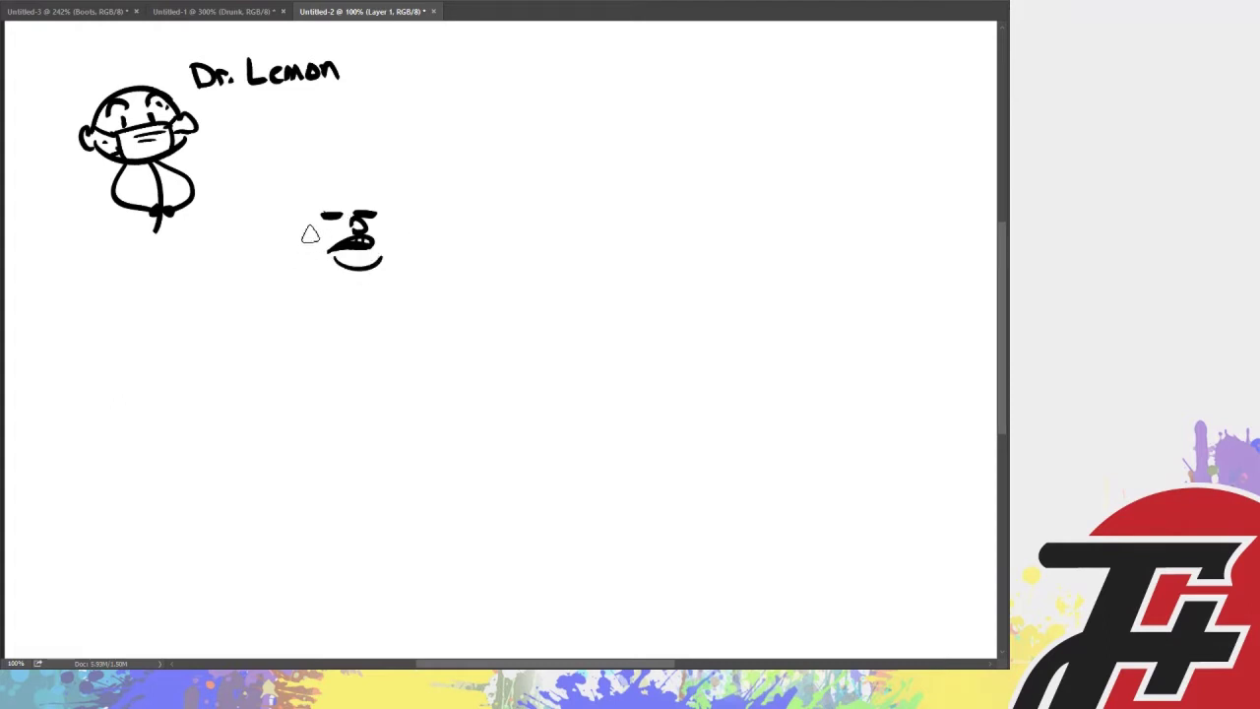
{"action": "mouse_move", "coordinate": [285, 232]}
{"action": "left_mouse_down"}
{"action": "mouse_move", "coordinate": [372, 185]}
{"action": "mouse_move", "coordinate": [406, 236]}
{"action": "left_mouse_up"}
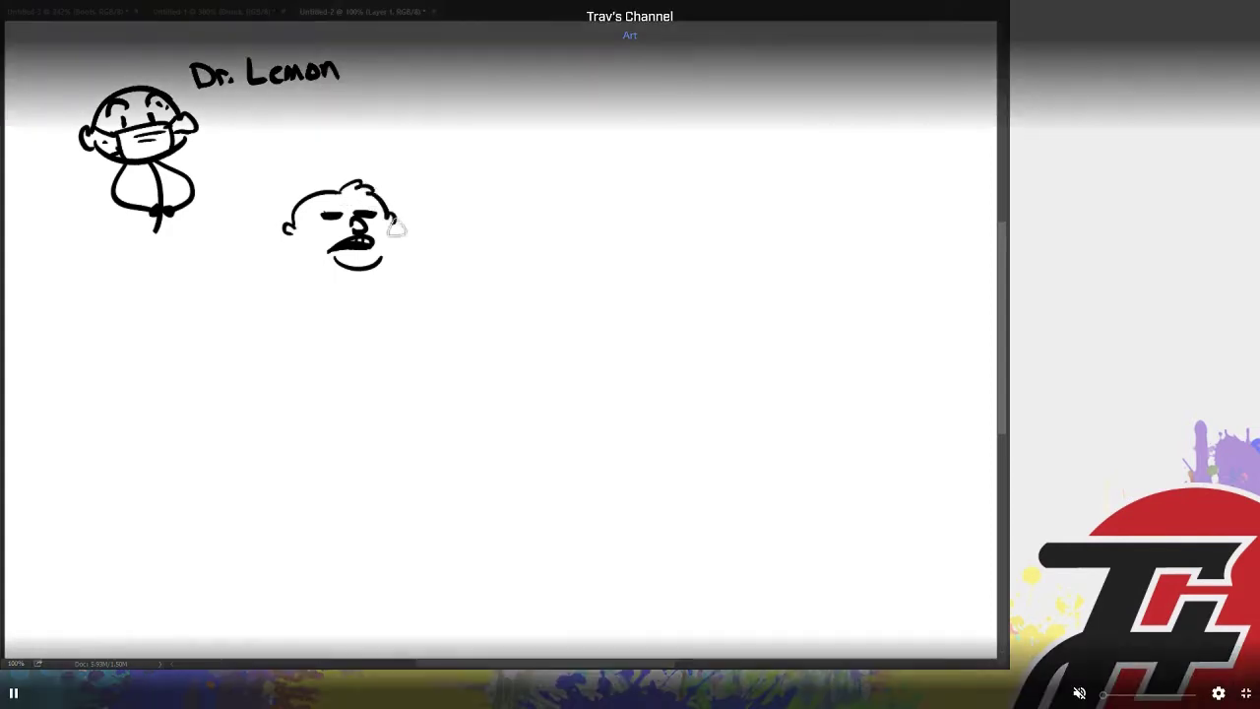
{"action": "key", "text": "ctrl+z"}
{"action": "mouse_move", "coordinate": [289, 236]}
{"action": "left_mouse_down"}
{"action": "mouse_move", "coordinate": [382, 258]}
{"action": "mouse_move", "coordinate": [375, 272]}
{"action": "left_mouse_up"}
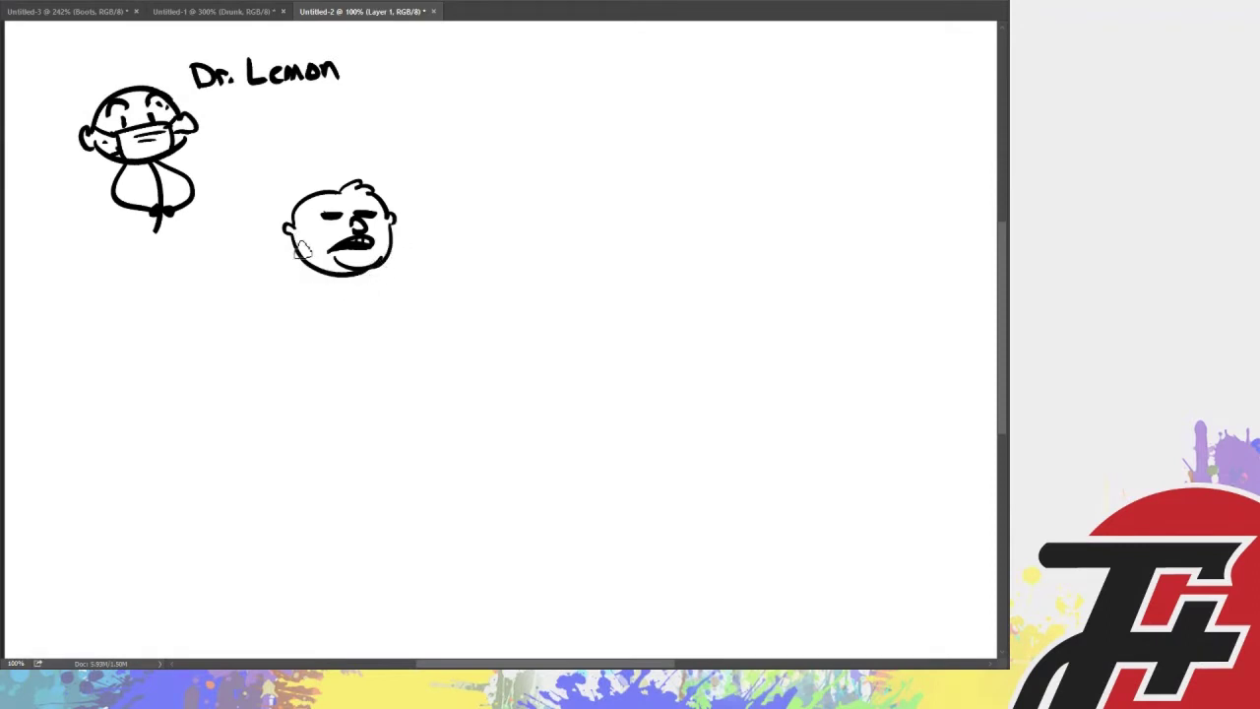
Add both shoulder lines, a deep collar under the head and stubble on the cheek
{"action": "left_click_drag", "start_coordinate": [286, 251], "coordinate": [244, 296]}
{"action": "key", "text": "ctrl+z"}
{"action": "left_click_drag", "start_coordinate": [291, 250], "coordinate": [227, 296]}
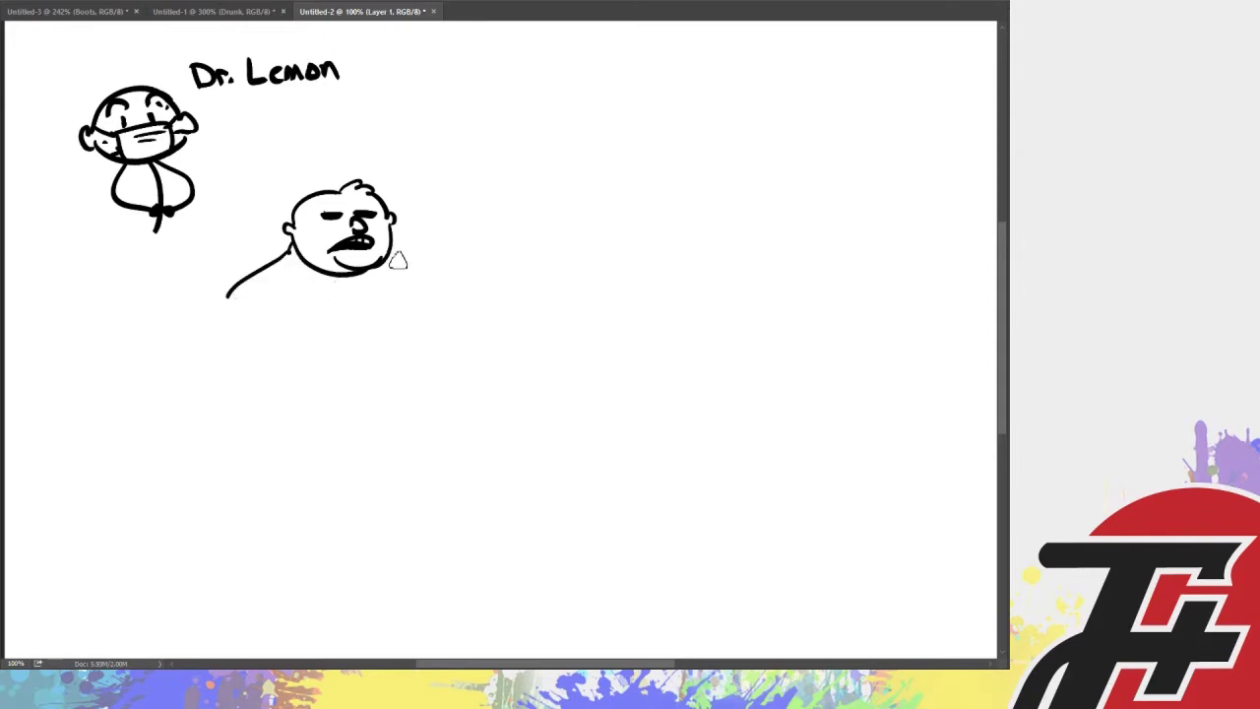
{"action": "left_click_drag", "start_coordinate": [393, 254], "coordinate": [459, 299]}
{"action": "mouse_move", "coordinate": [288, 254]}
{"action": "left_mouse_down"}
{"action": "mouse_move", "coordinate": [392, 274]}
{"action": "mouse_move", "coordinate": [410, 254]}
{"action": "left_mouse_up"}
{"action": "key", "text": "ctrl+z"}
{"action": "left_click_drag", "start_coordinate": [286, 254], "coordinate": [406, 258]}
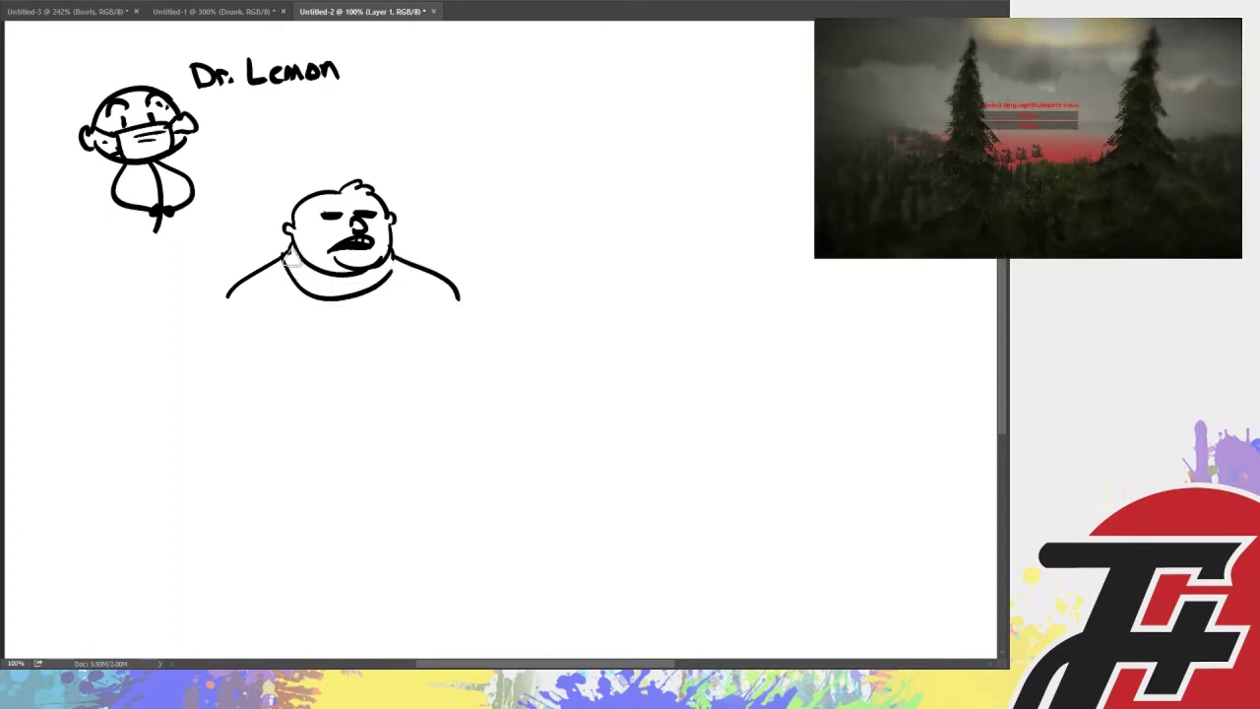
{"action": "key", "text": "ctrl+z"}
{"action": "left_click_drag", "start_coordinate": [288, 254], "coordinate": [394, 259]}
{"action": "mouse_move", "coordinate": [307, 247]}
{"action": "left_mouse_down"}
{"action": "mouse_move", "coordinate": [317, 260]}
{"action": "mouse_move", "coordinate": [384, 264]}
{"action": "left_mouse_up"}
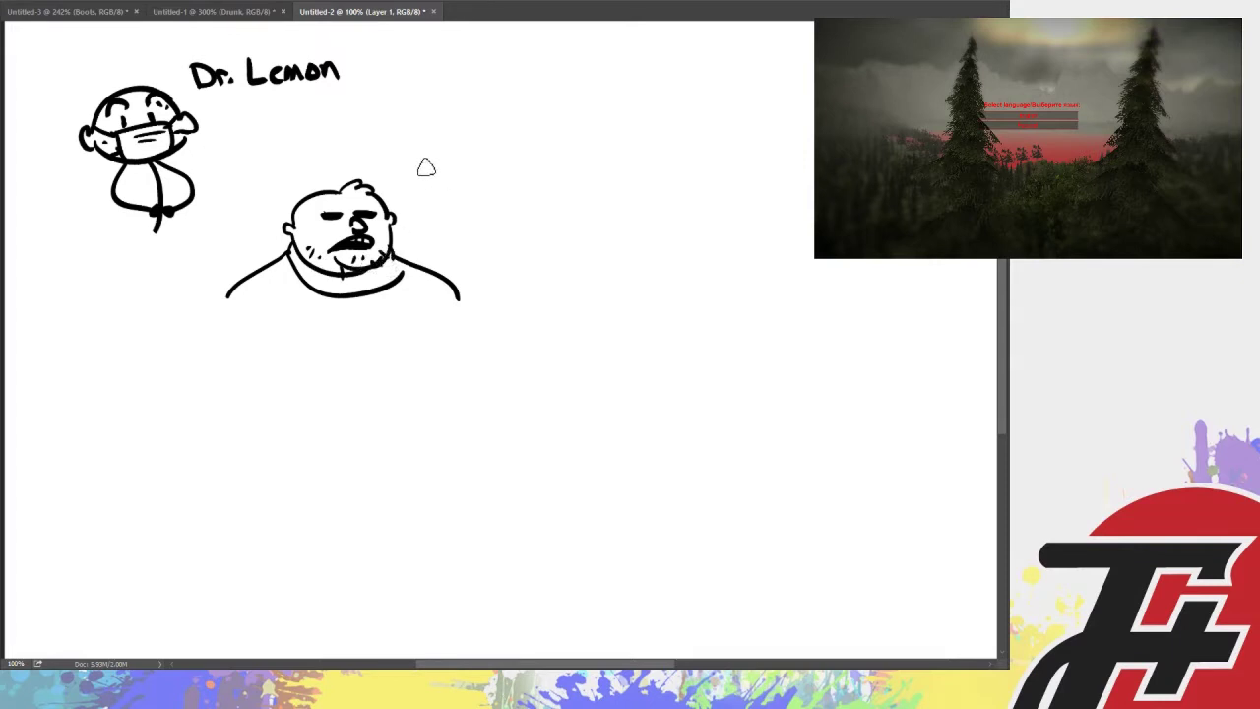
Letter 'Give it to me straight...' inside a speech bubble above him
{"action": "mouse_move", "coordinate": [415, 156]}
{"action": "left_mouse_down"}
{"action": "mouse_move", "coordinate": [456, 168]}
{"action": "mouse_move", "coordinate": [475, 155]}
{"action": "mouse_move", "coordinate": [527, 157]}
{"action": "left_mouse_up"}
{"action": "left_click_drag", "start_coordinate": [427, 193], "coordinate": [591, 185]}
{"action": "left_click", "coordinate": [603, 186]}
{"action": "left_click", "coordinate": [613, 183]}
{"action": "mouse_move", "coordinate": [394, 147]}
{"action": "left_mouse_down"}
{"action": "mouse_move", "coordinate": [442, 210]}
{"action": "mouse_move", "coordinate": [595, 207]}
{"action": "left_mouse_up"}
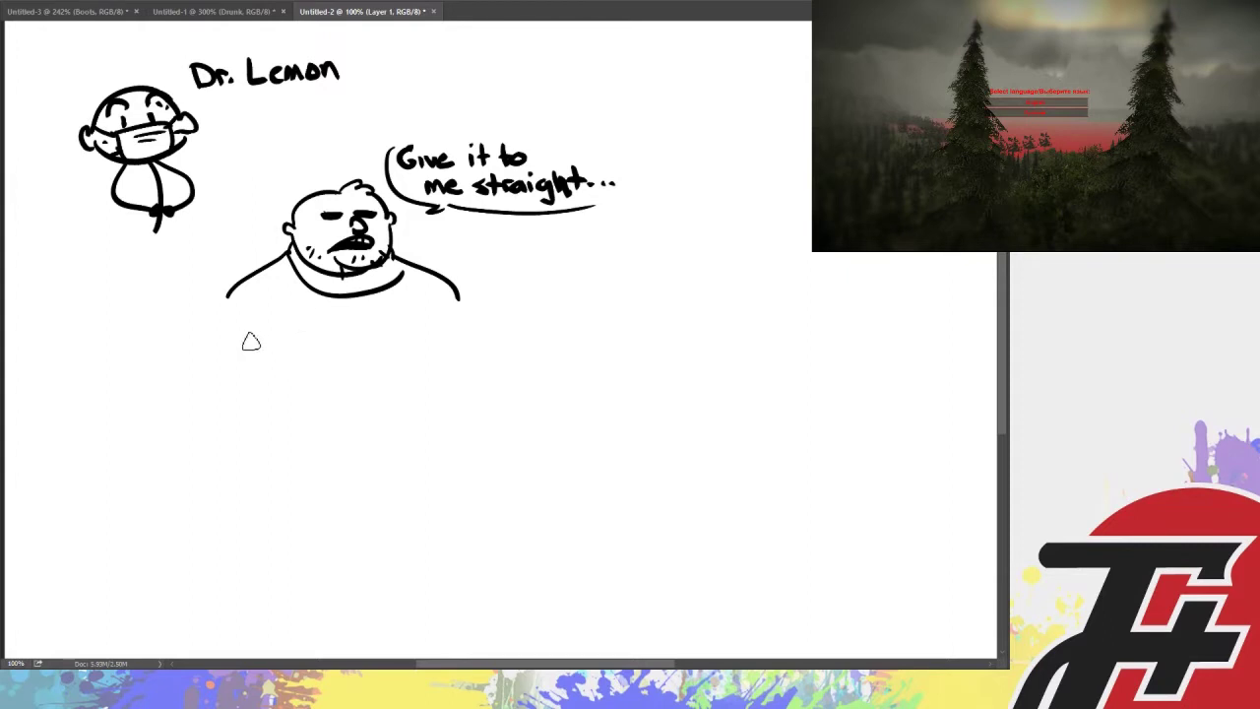
Draw his chest lines, arms, long right side and the top curve of the belly
{"action": "left_click_drag", "start_coordinate": [244, 353], "coordinate": [482, 337]}
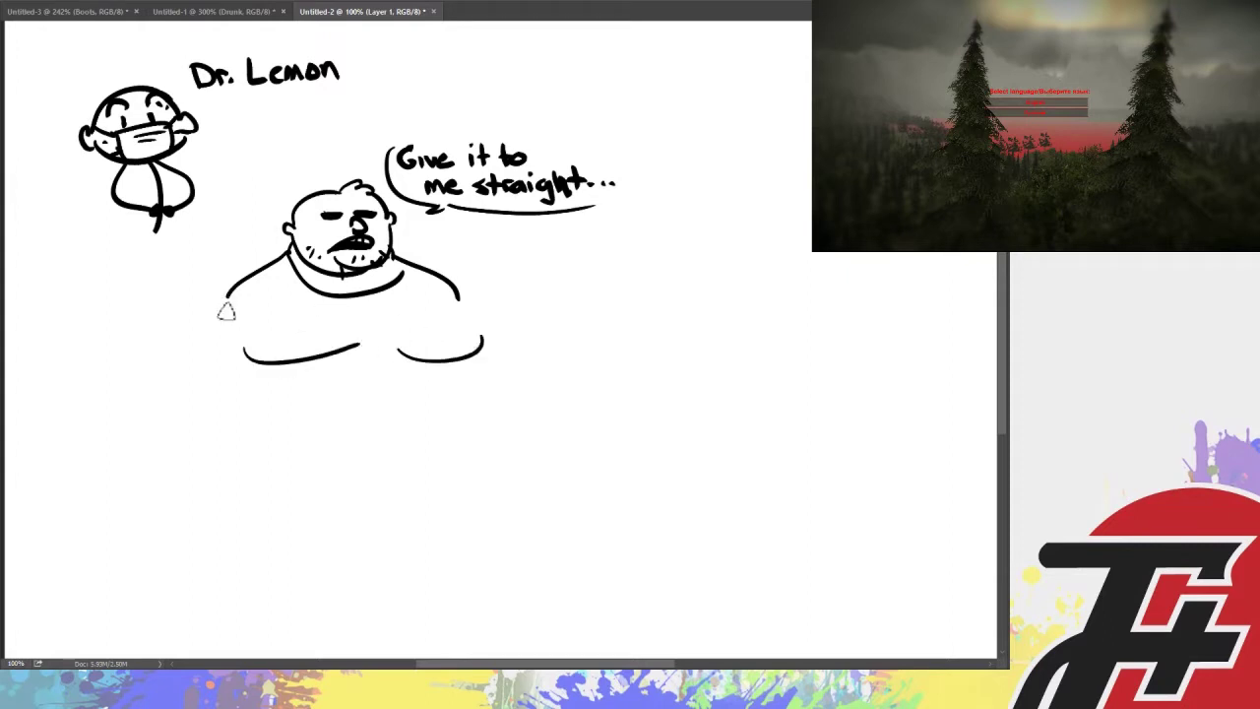
{"action": "mouse_move", "coordinate": [228, 308]}
{"action": "left_mouse_down"}
{"action": "mouse_move", "coordinate": [155, 361]}
{"action": "mouse_move", "coordinate": [161, 407]}
{"action": "left_mouse_up"}
{"action": "key", "text": "ctrl+z"}
{"action": "left_click_drag", "start_coordinate": [226, 308], "coordinate": [184, 387]}
{"action": "left_click_drag", "start_coordinate": [260, 363], "coordinate": [262, 393]}
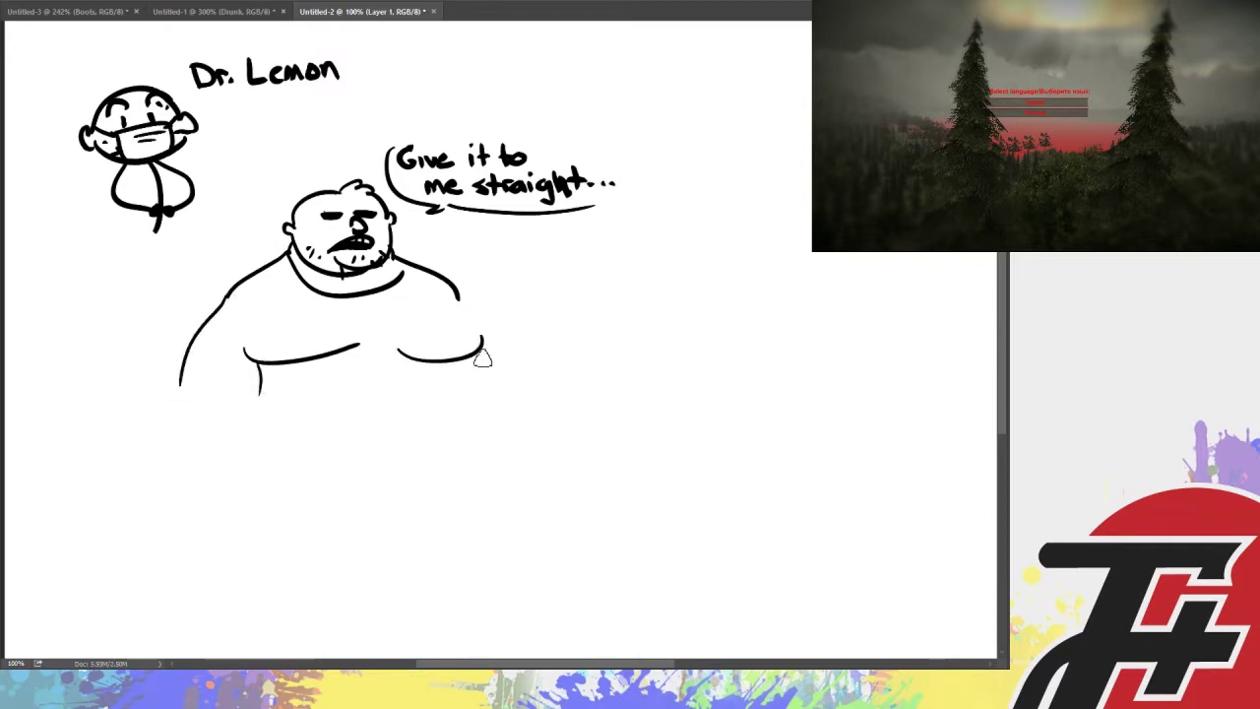
{"action": "mouse_move", "coordinate": [482, 338]}
{"action": "left_mouse_down"}
{"action": "mouse_move", "coordinate": [532, 498]}
{"action": "mouse_move", "coordinate": [503, 507]}
{"action": "left_mouse_up"}
{"action": "left_click_drag", "start_coordinate": [459, 285], "coordinate": [517, 384]}
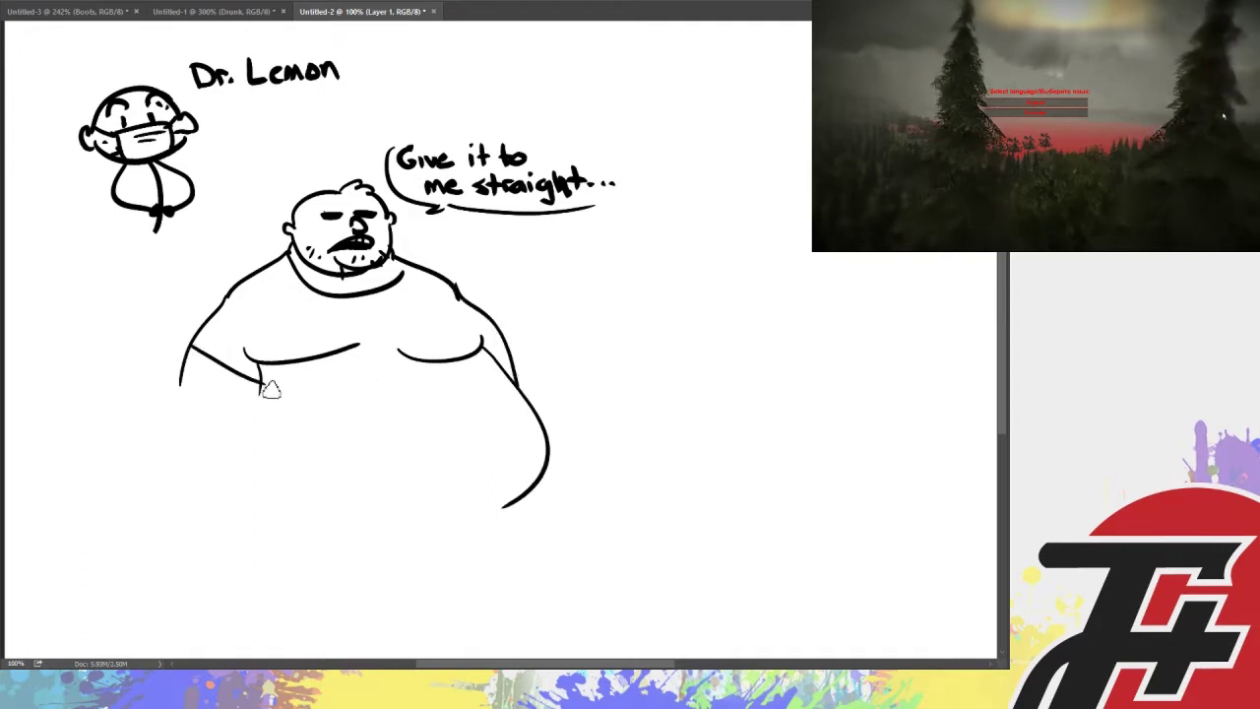
{"action": "left_click_drag", "start_coordinate": [197, 340], "coordinate": [254, 374]}
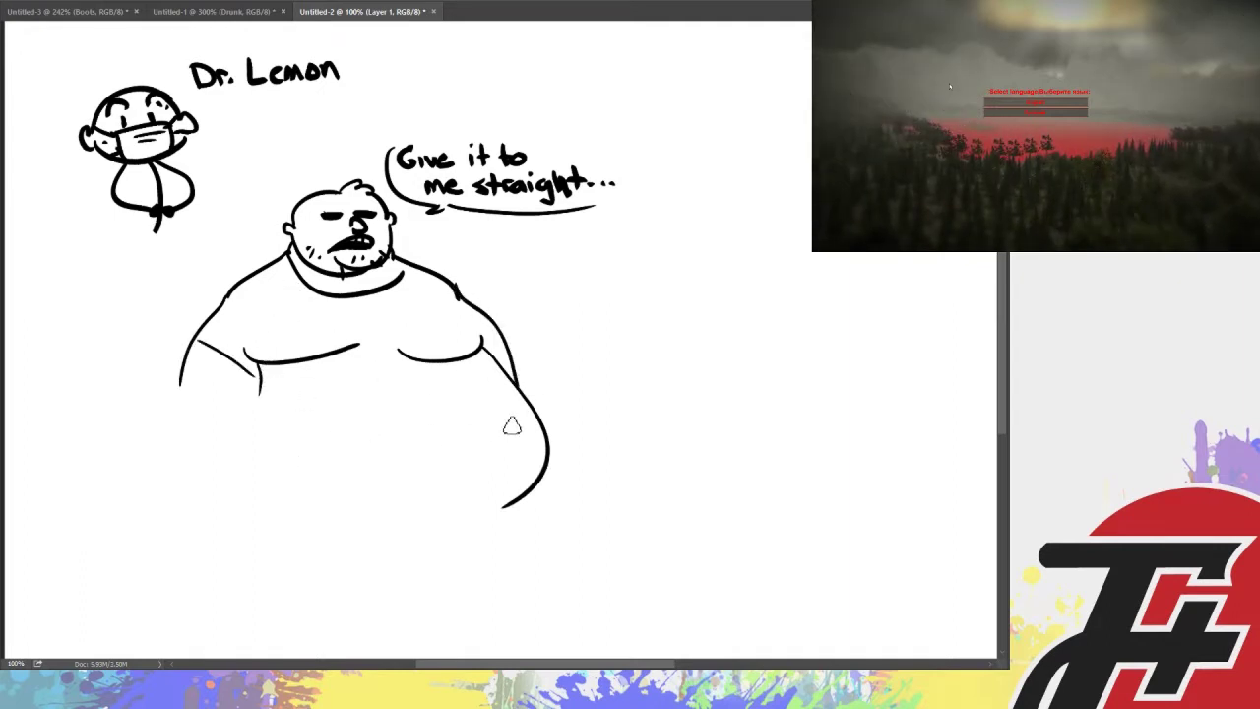
{"action": "left_click_drag", "start_coordinate": [531, 404], "coordinate": [291, 423]}
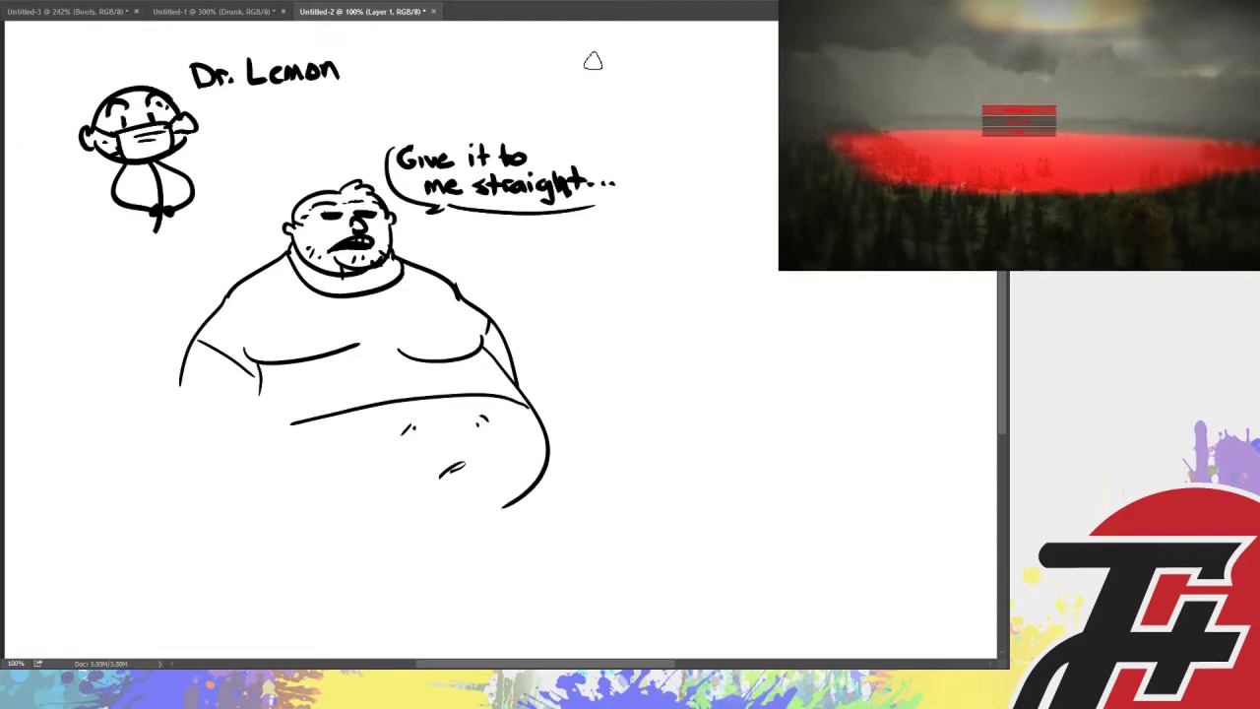
Letter the greeting 'Hi, Frank!' at the top right
{"action": "left_click_drag", "start_coordinate": [590, 49], "coordinate": [590, 74]}
{"action": "left_click_drag", "start_coordinate": [591, 62], "coordinate": [644, 75]}
{"action": "left_click", "coordinate": [615, 49]}
{"action": "mouse_move", "coordinate": [639, 61]}
{"action": "left_mouse_down"}
{"action": "mouse_move", "coordinate": [679, 76]}
{"action": "mouse_move", "coordinate": [698, 56]}
{"action": "mouse_move", "coordinate": [713, 71]}
{"action": "mouse_move", "coordinate": [722, 59]}
{"action": "left_mouse_up"}
{"action": "left_click", "coordinate": [723, 68]}
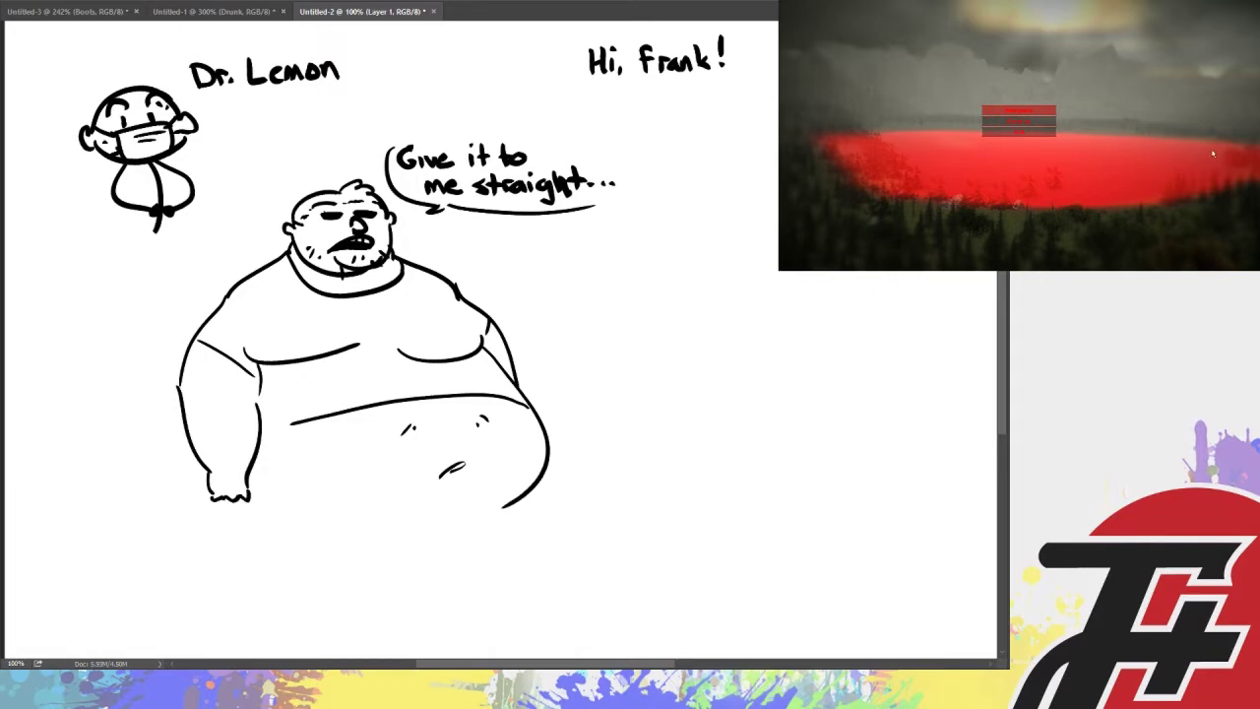
Draw the belly's bottom curve and a leg down to a foot, then start lettering 'I'm too healthy,'
{"action": "mouse_move", "coordinate": [260, 500]}
{"action": "left_mouse_down"}
{"action": "mouse_move", "coordinate": [493, 499]}
{"action": "mouse_move", "coordinate": [268, 516]}
{"action": "mouse_move", "coordinate": [246, 552]}
{"action": "left_mouse_up"}
{"action": "key", "text": "ctrl+z"}
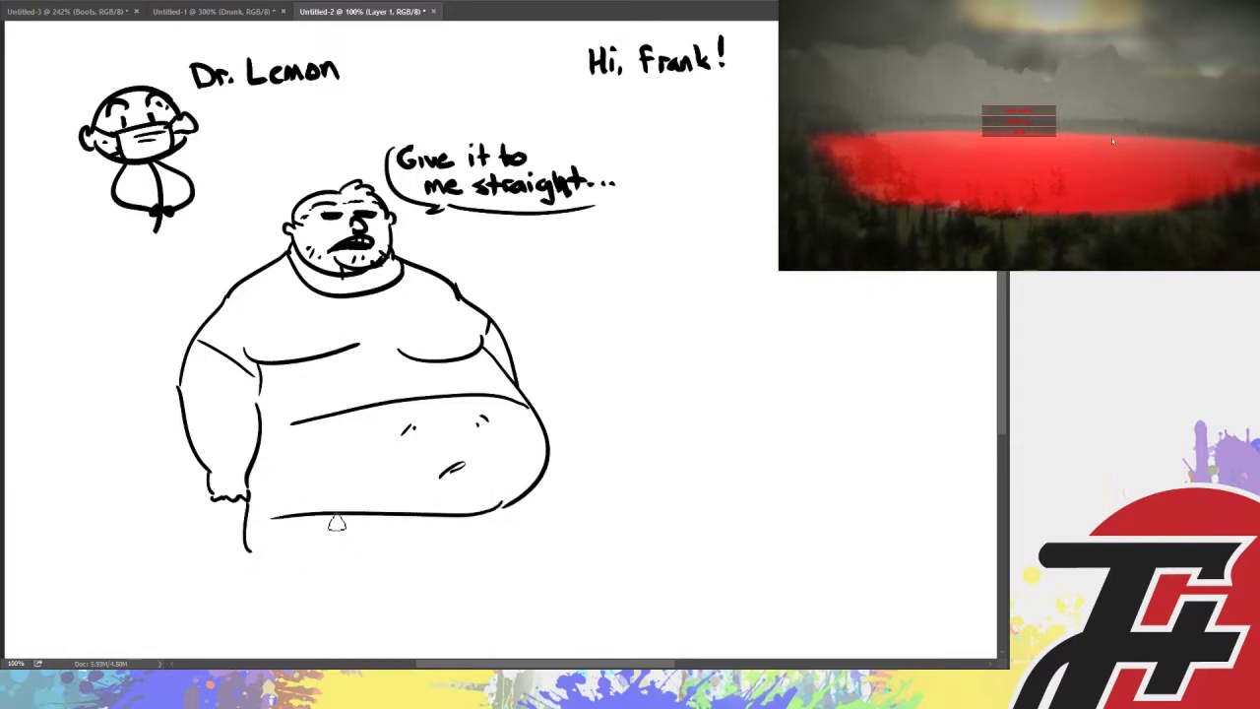
{"action": "mouse_move", "coordinate": [297, 514]}
{"action": "left_mouse_down"}
{"action": "mouse_move", "coordinate": [276, 552]}
{"action": "mouse_move", "coordinate": [246, 555]}
{"action": "mouse_move", "coordinate": [261, 568]}
{"action": "left_mouse_up"}
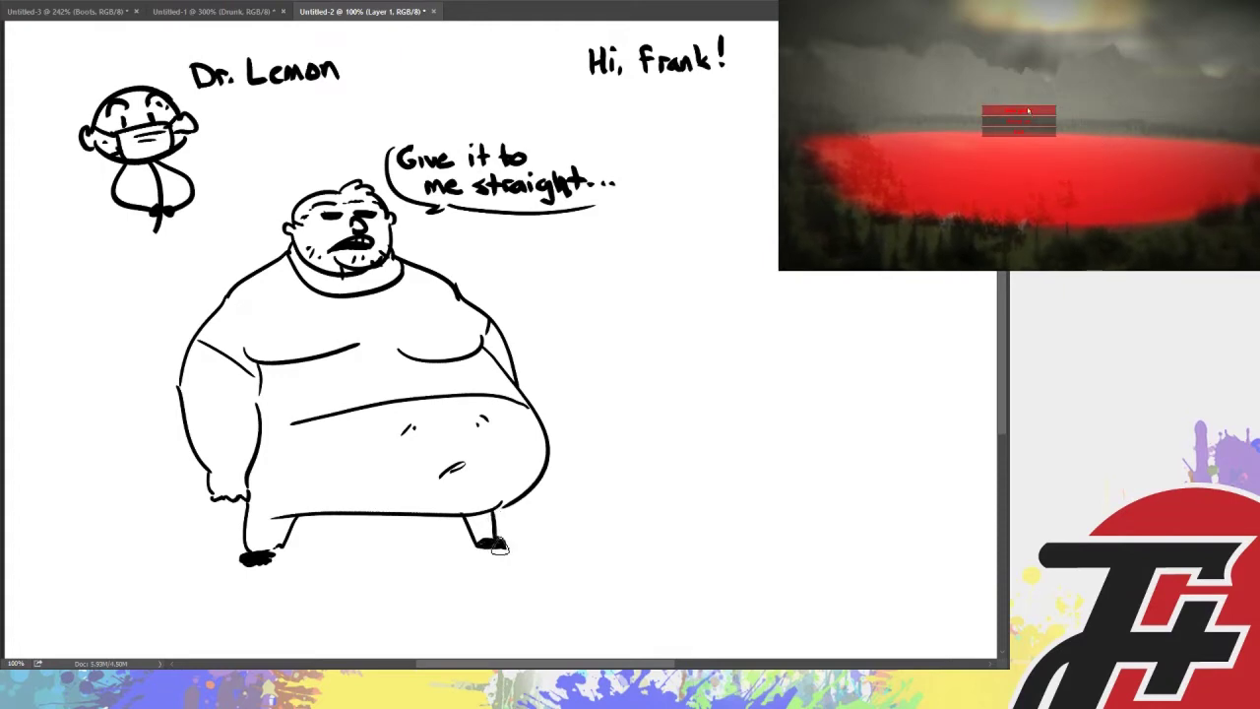
{"action": "mouse_move", "coordinate": [554, 264]}
{"action": "left_mouse_down"}
{"action": "mouse_move", "coordinate": [554, 282]}
{"action": "mouse_move", "coordinate": [616, 272]}
{"action": "mouse_move", "coordinate": [630, 283]}
{"action": "mouse_move", "coordinate": [765, 267]}
{"action": "mouse_move", "coordinate": [753, 287]}
{"action": "left_mouse_up"}
Finish the caption with 'right?' and close its speech bubble
{"action": "left_click_drag", "start_coordinate": [617, 317], "coordinate": [693, 309]}
{"action": "left_click", "coordinate": [691, 312]}
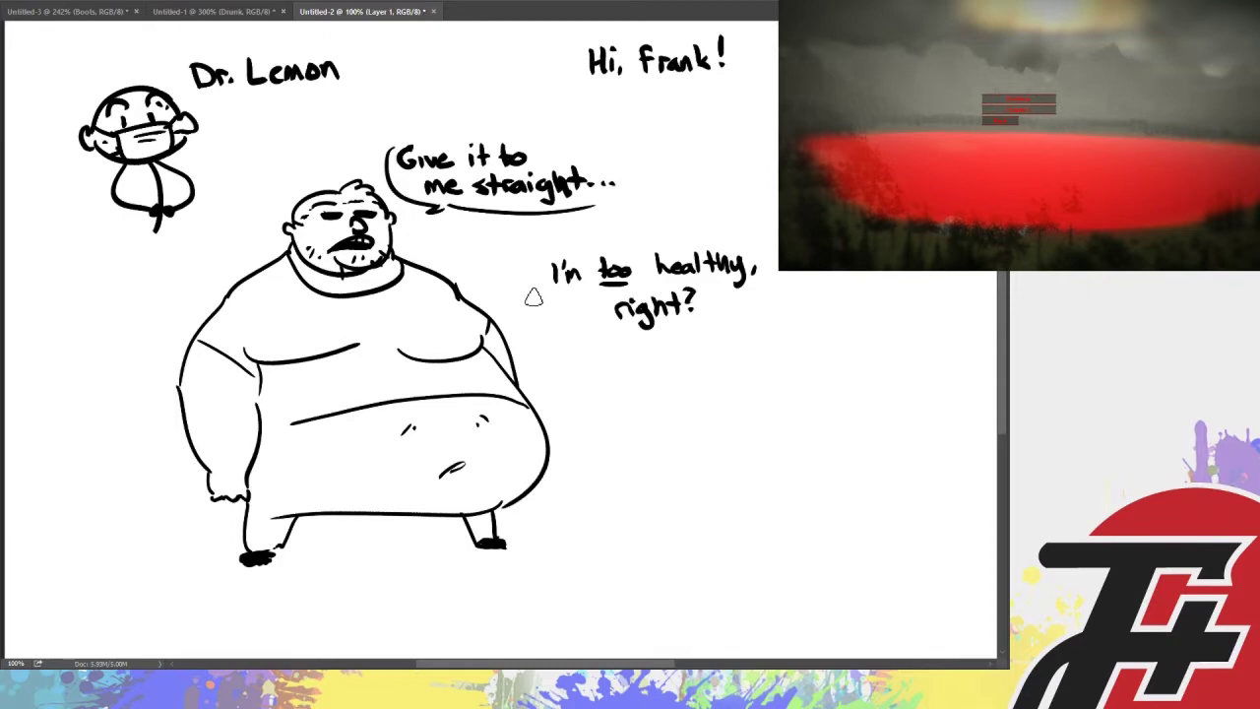
{"action": "mouse_move", "coordinate": [520, 281]}
{"action": "left_mouse_down"}
{"action": "mouse_move", "coordinate": [508, 277]}
{"action": "mouse_move", "coordinate": [743, 335]}
{"action": "left_mouse_up"}
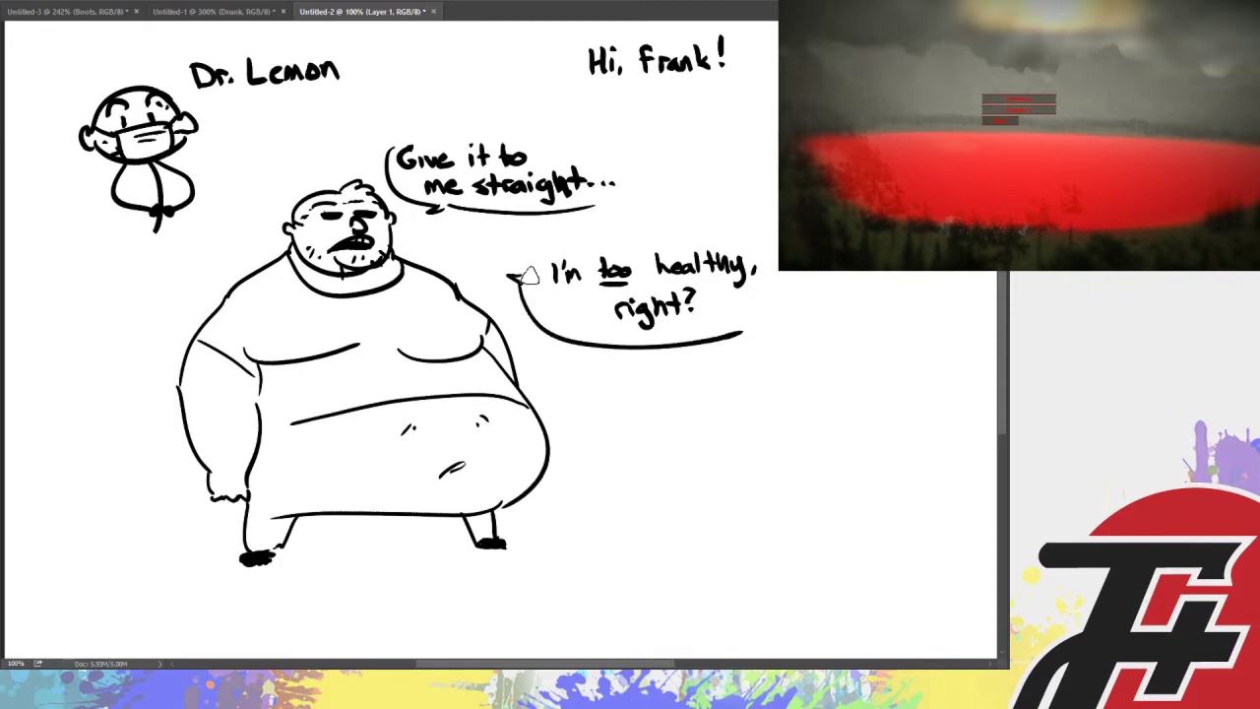
{"action": "left_click_drag", "start_coordinate": [522, 280], "coordinate": [536, 255]}
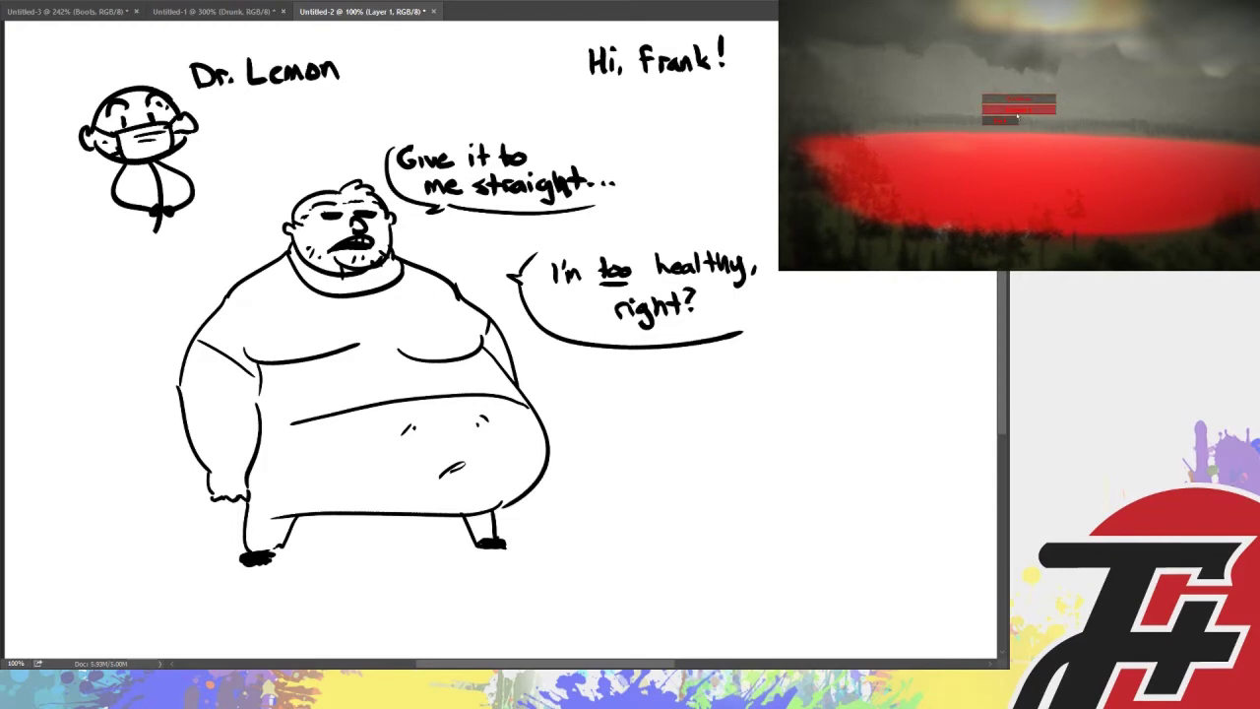
Draw an eye and filled mouth on the belly, and write 'no...' beside it
{"action": "left_click", "coordinate": [1018, 115]}
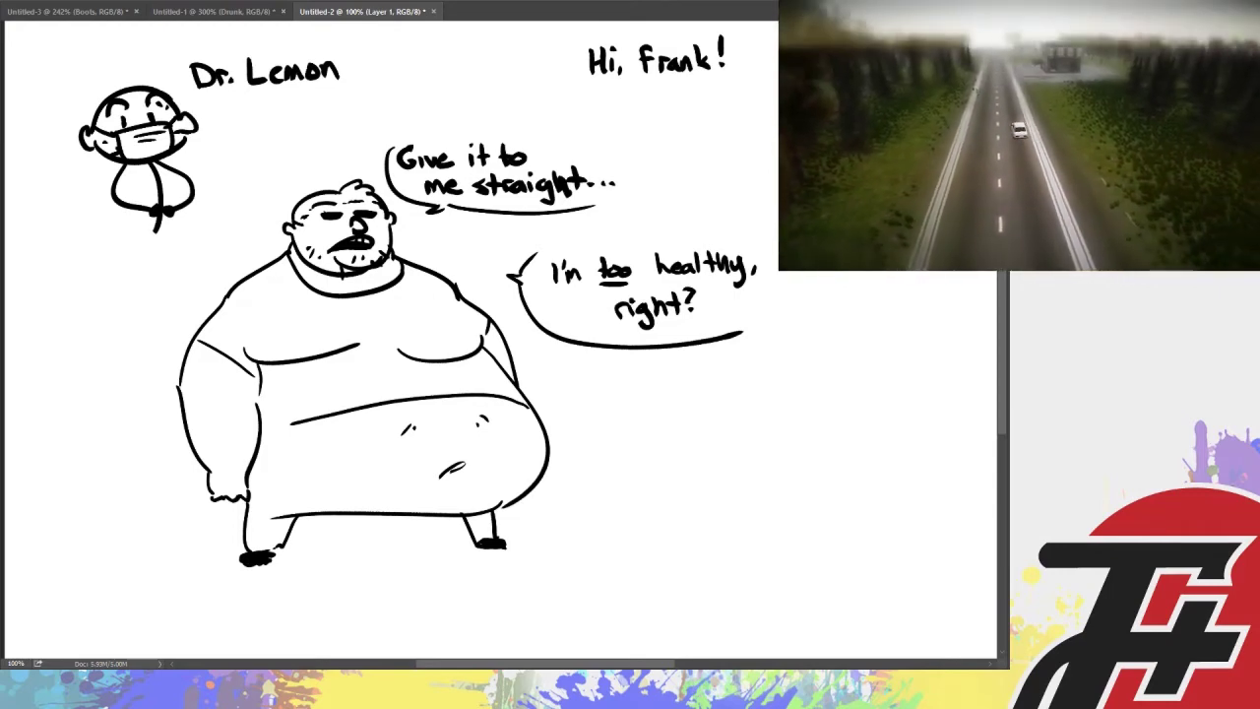
{"action": "left_click_drag", "start_coordinate": [399, 431], "coordinate": [416, 430]}
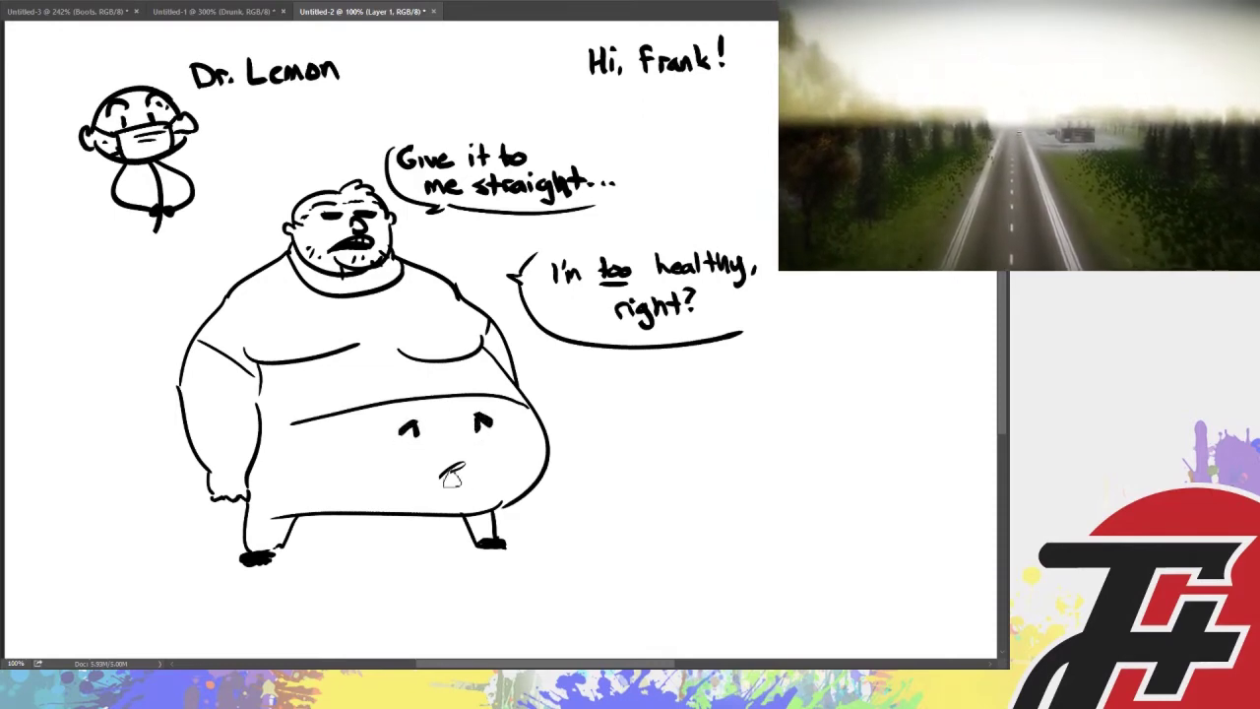
{"action": "mouse_move", "coordinate": [441, 475]}
{"action": "left_mouse_down"}
{"action": "mouse_move", "coordinate": [464, 463]}
{"action": "mouse_move", "coordinate": [458, 444]}
{"action": "left_mouse_up"}
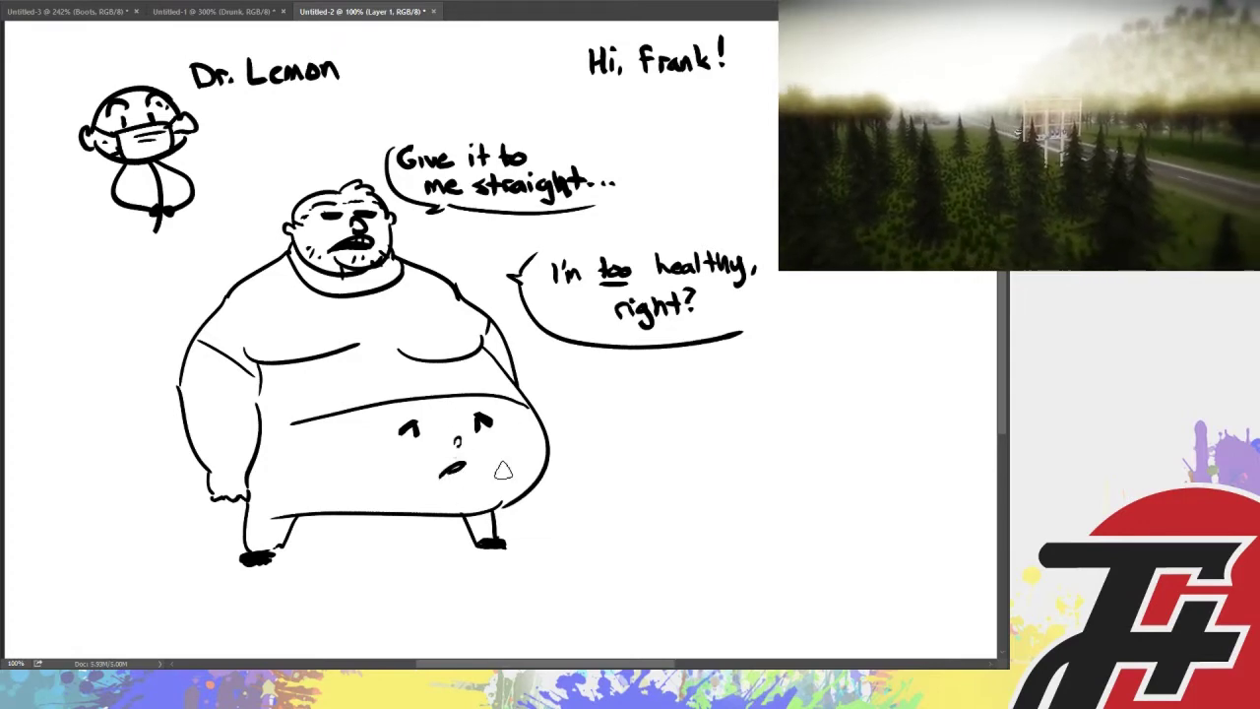
{"action": "left_click_drag", "start_coordinate": [576, 455], "coordinate": [618, 454]}
{"action": "left_click_drag", "start_coordinate": [621, 453], "coordinate": [622, 454]}
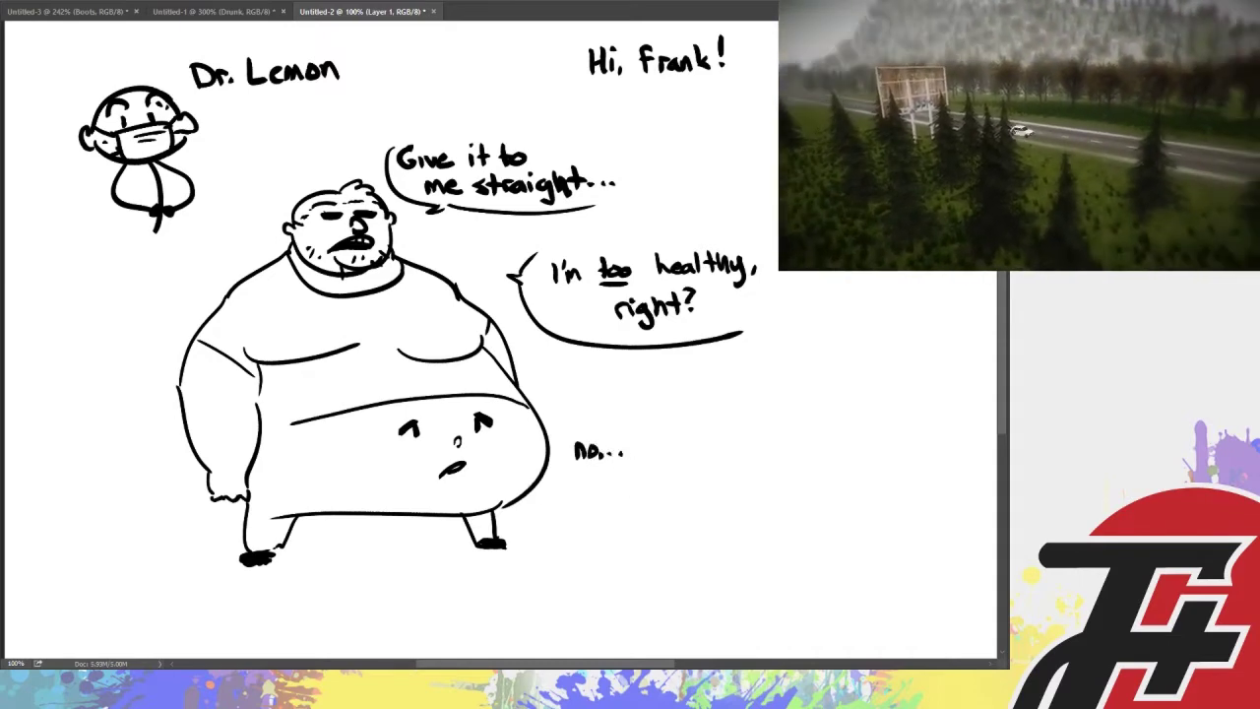
{"action": "left_click", "coordinate": [212, 11]}
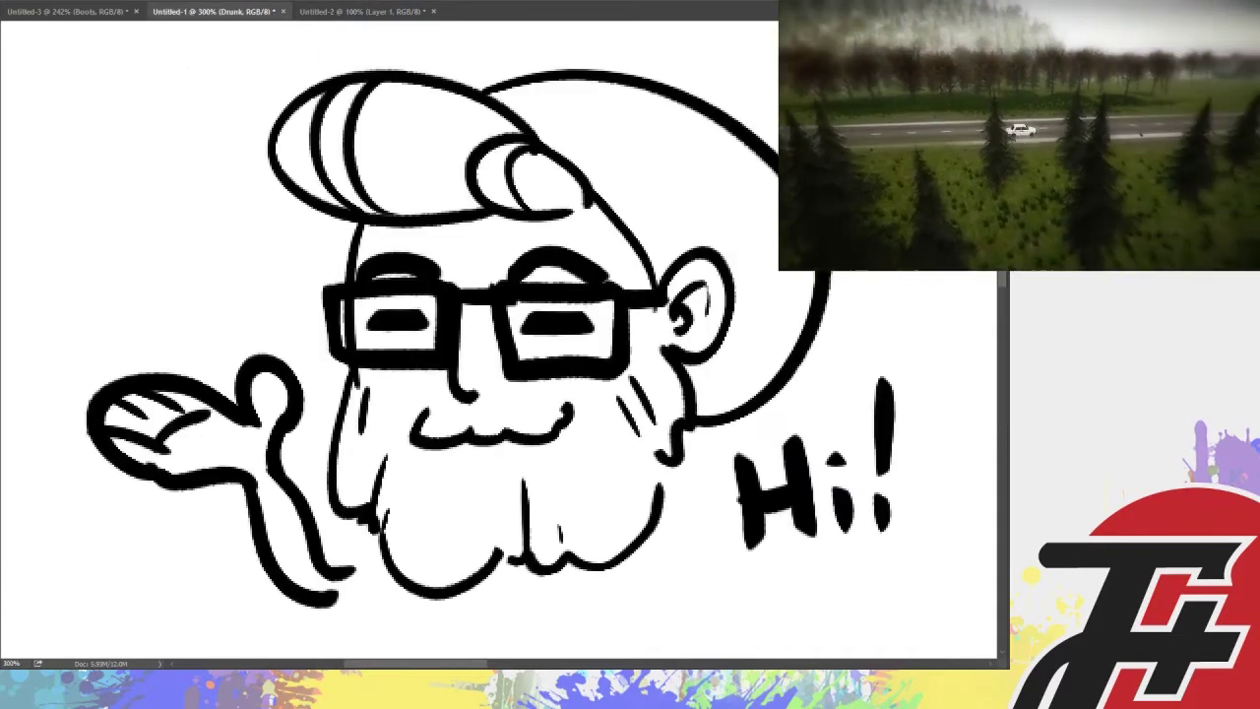
{"action": "key", "text": "Delete"}
{"action": "key", "text": "ctrl+z"}
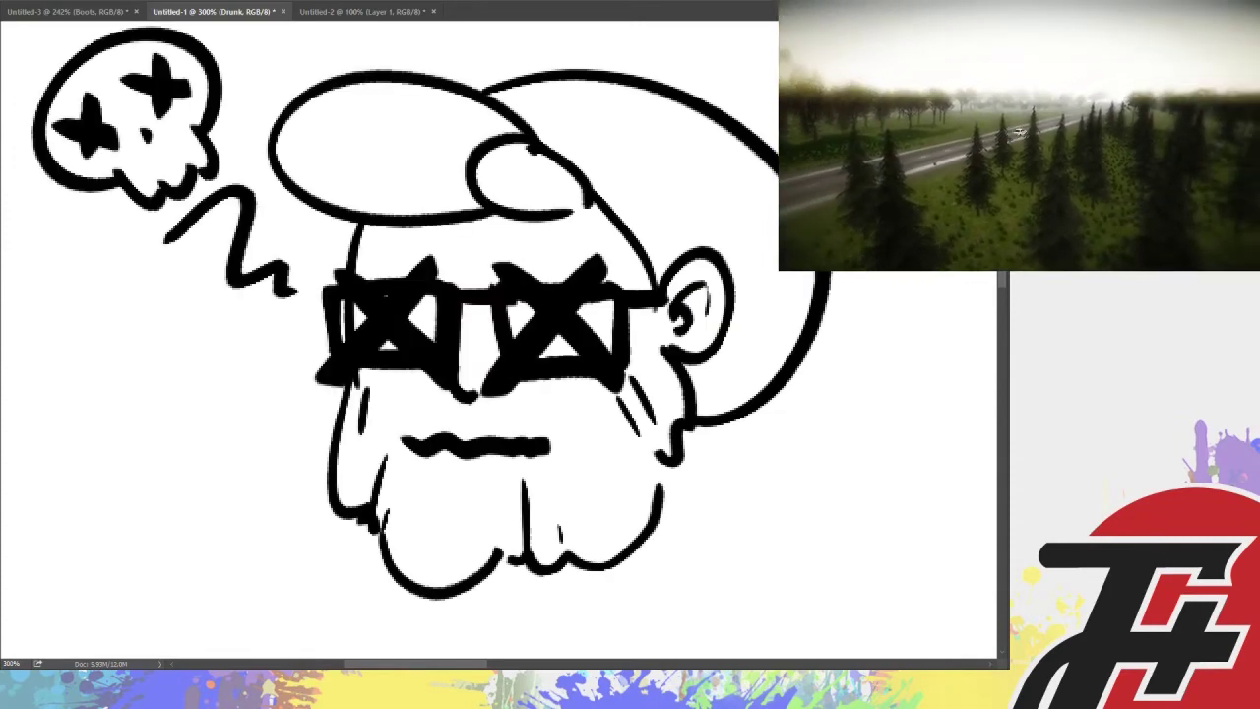
{"action": "left_click", "coordinate": [362, 10]}
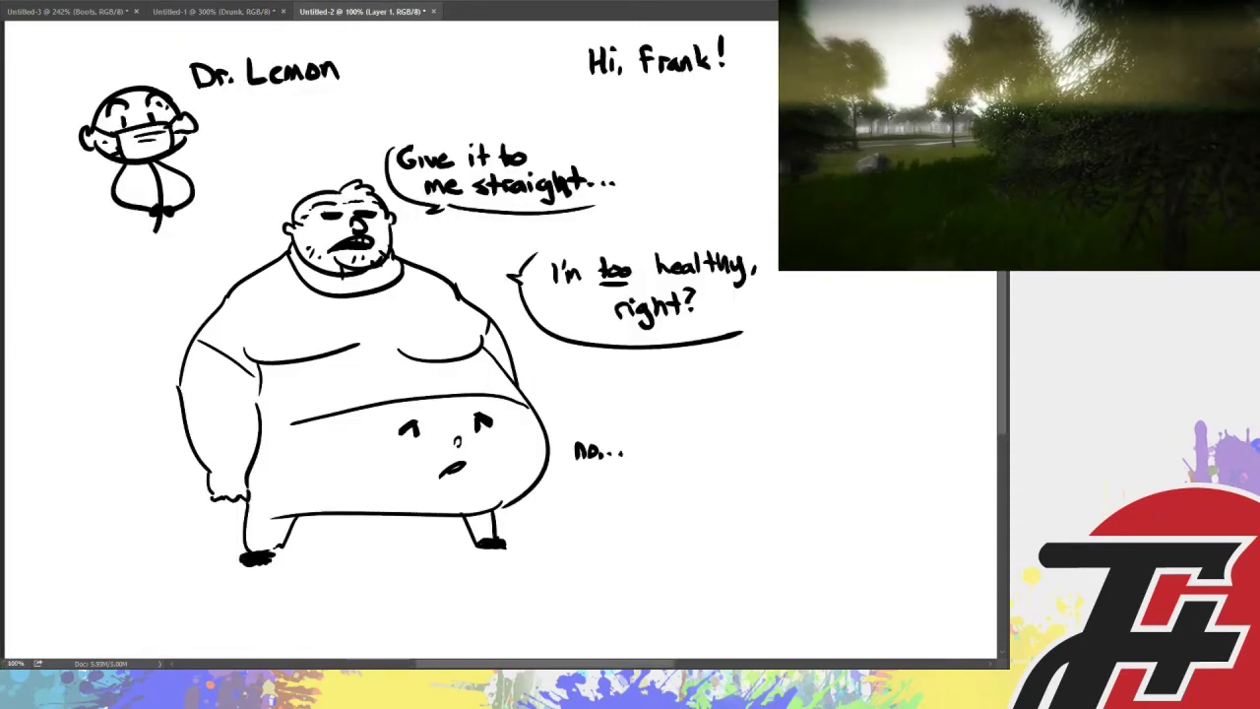
Brush a magnifying glass lens and handle below the belly
{"action": "scroll", "coordinate": [996, 414], "scroll_direction": "down", "scroll_amount": 5}
{"action": "scroll", "coordinate": [399, 386], "scroll_direction": "up", "scroll_amount": 3}
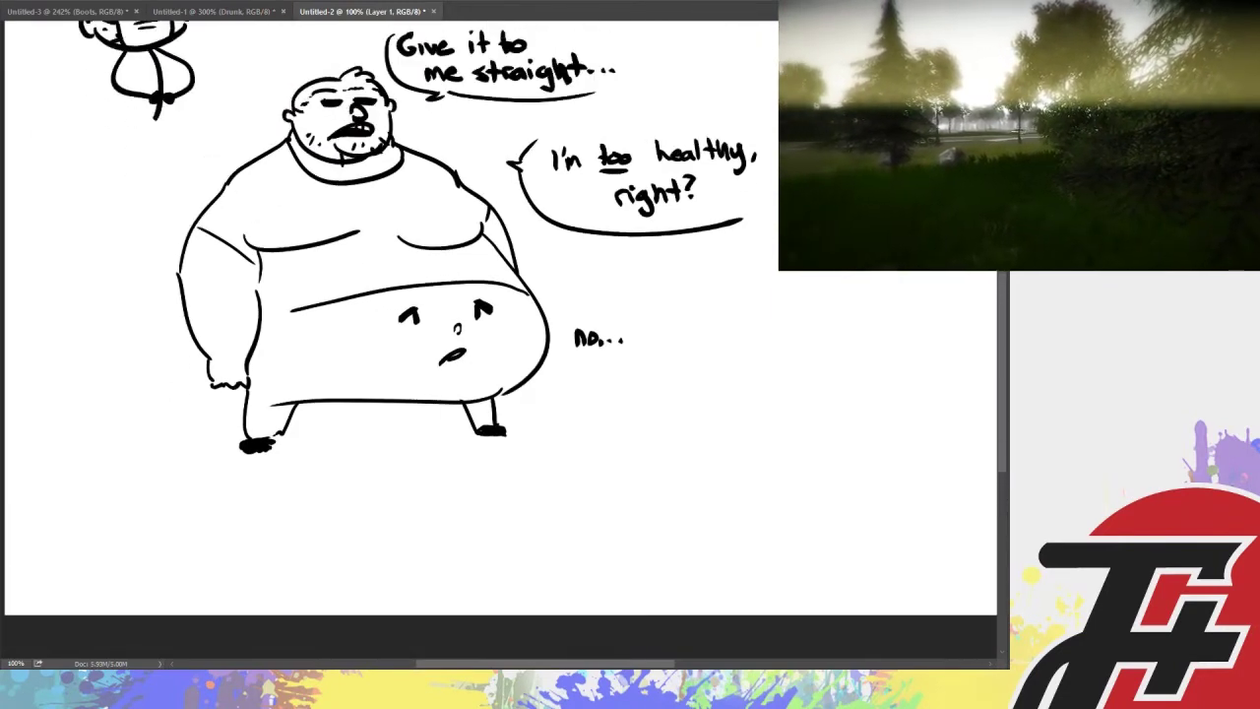
{"action": "left_click_drag", "start_coordinate": [398, 386], "coordinate": [398, 378]}
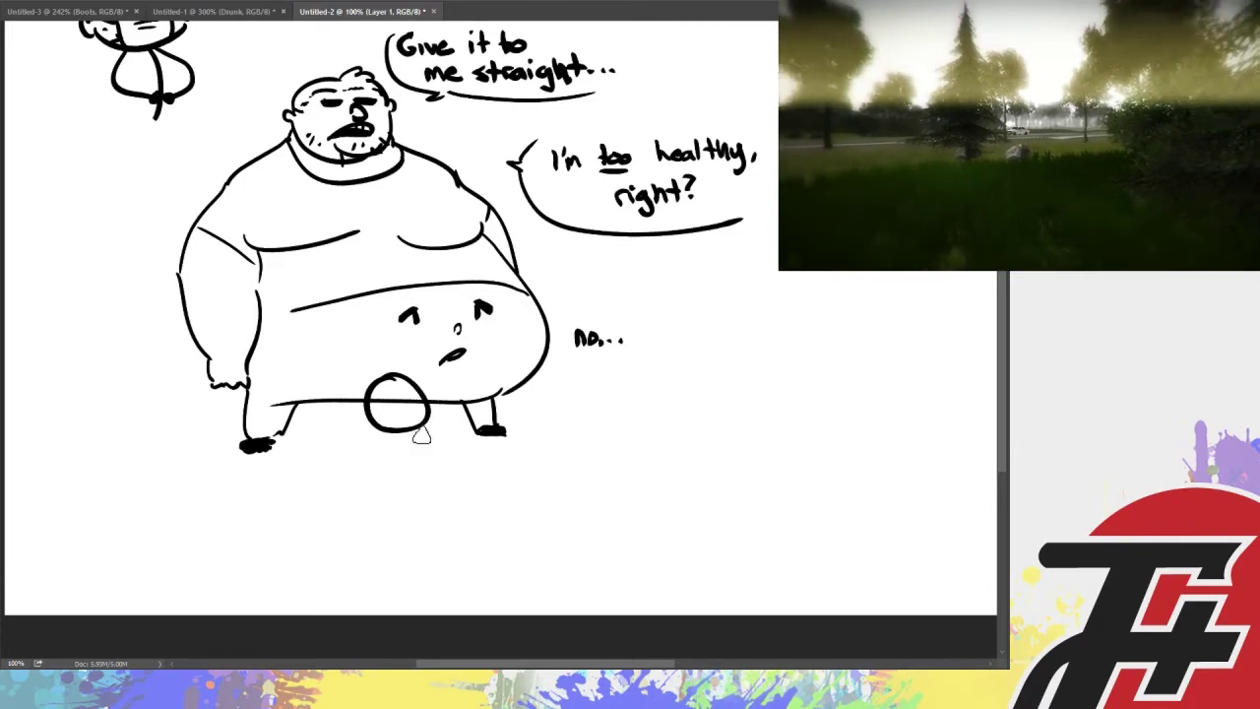
{"action": "left_click_drag", "start_coordinate": [417, 425], "coordinate": [430, 449]}
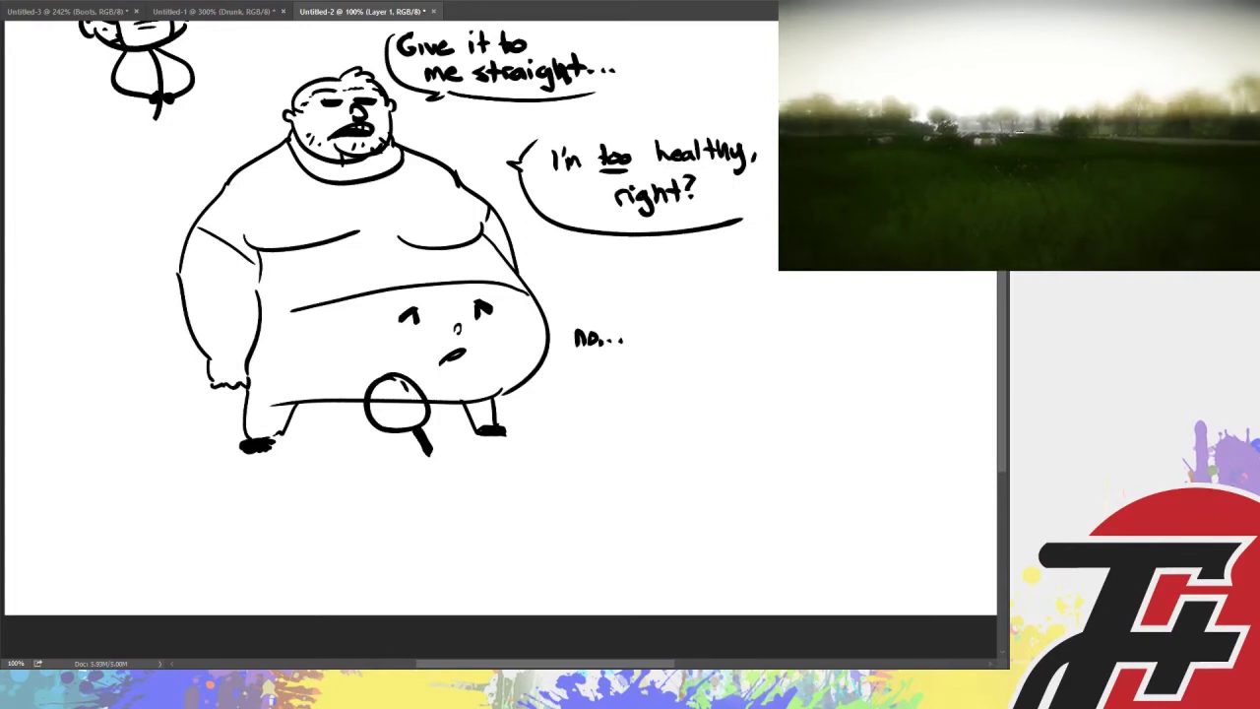
Zoom in with Ctrl++ and scroll down and left across the canvas
{"action": "key", "text": "ctrl+plus"}
{"action": "key", "text": "ctrl+plus"}
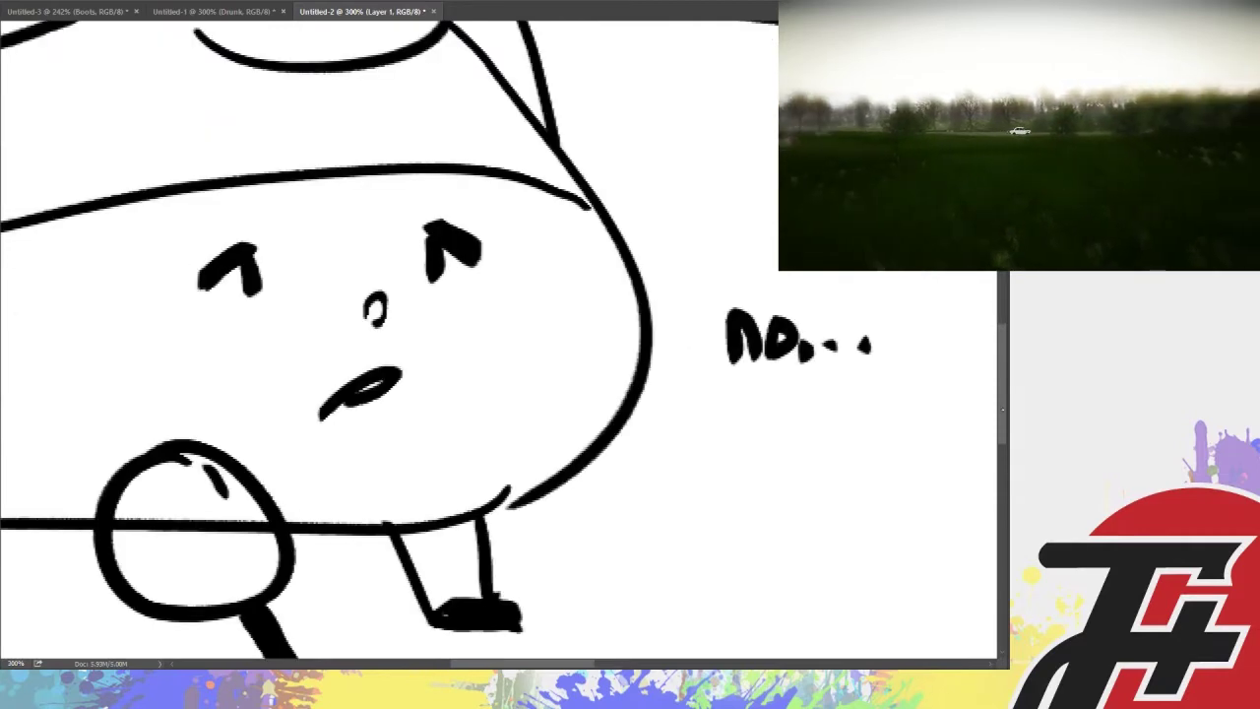
{"action": "scroll", "coordinate": [589, 658], "scroll_direction": "down", "scroll_amount": 5}
{"action": "scroll", "coordinate": [589, 658], "scroll_direction": "left", "scroll_amount": 5}
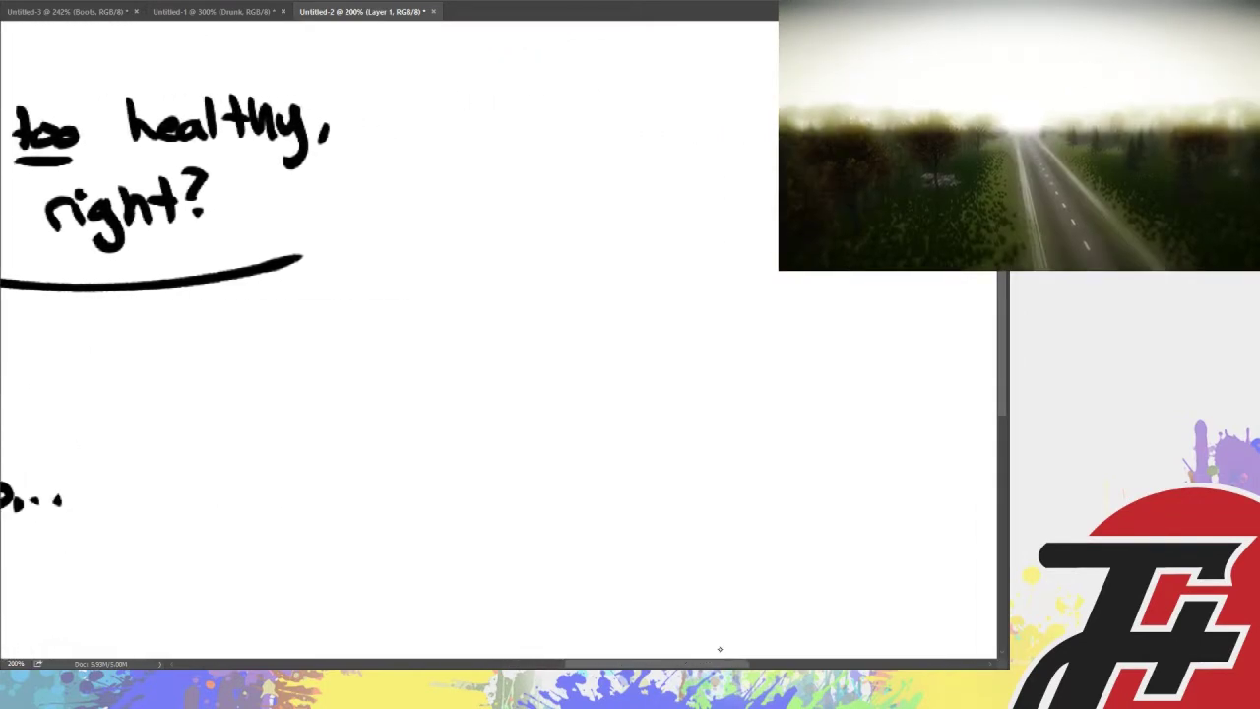
{"action": "scroll", "coordinate": [995, 423], "scroll_direction": "down", "scroll_amount": 3}
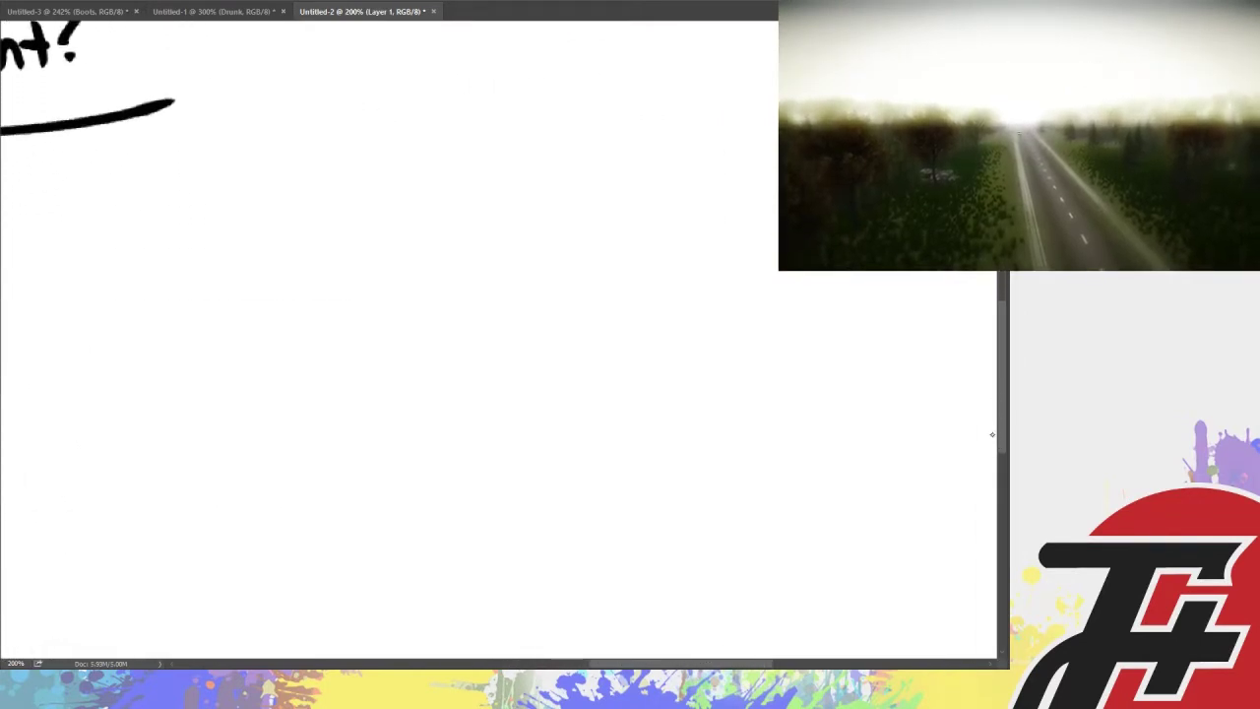
{"action": "scroll", "coordinate": [709, 663], "scroll_direction": "left", "scroll_amount": 4}
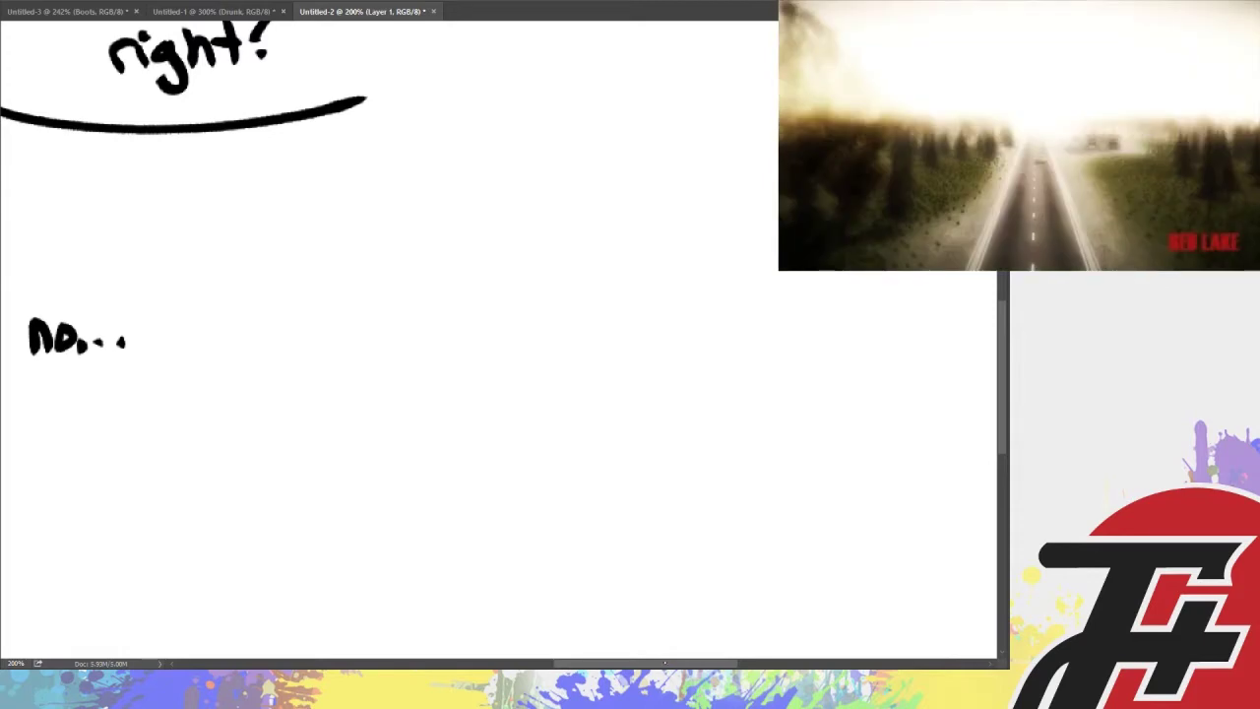
Paint one black arc in the blank area right of the 'right?' bubble
{"action": "left_click_drag", "start_coordinate": [664, 663], "coordinate": [690, 647]}
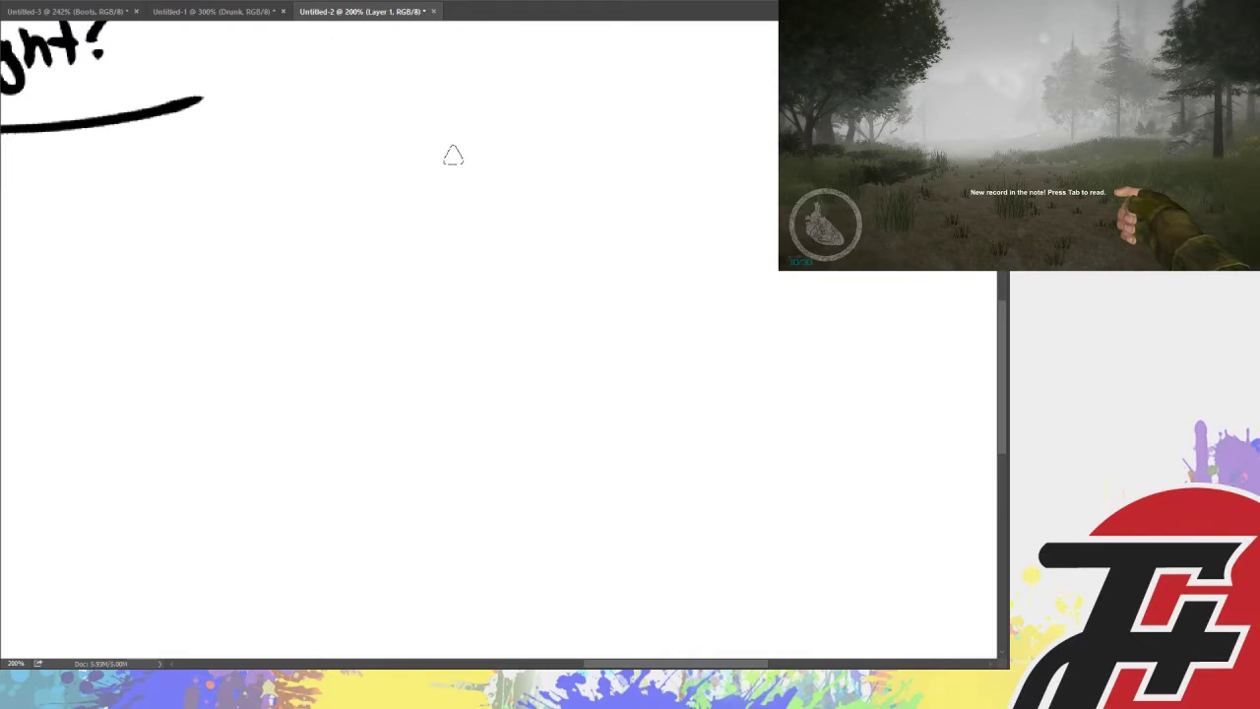
Draw a two-lobed cloud doodle with eyes and a stem, and write 'or' beside it
{"action": "mouse_move", "coordinate": [386, 175]}
{"action": "left_mouse_down"}
{"action": "mouse_move", "coordinate": [471, 143]}
{"action": "mouse_move", "coordinate": [494, 160]}
{"action": "left_mouse_up"}
{"action": "mouse_move", "coordinate": [408, 158]}
{"action": "left_mouse_down"}
{"action": "mouse_move", "coordinate": [451, 148]}
{"action": "mouse_move", "coordinate": [456, 190]}
{"action": "left_mouse_up"}
{"action": "mouse_move", "coordinate": [482, 130]}
{"action": "left_mouse_down"}
{"action": "mouse_move", "coordinate": [508, 177]}
{"action": "mouse_move", "coordinate": [451, 193]}
{"action": "mouse_move", "coordinate": [429, 166]}
{"action": "mouse_move", "coordinate": [505, 147]}
{"action": "left_mouse_up"}
{"action": "left_click_drag", "start_coordinate": [411, 195], "coordinate": [411, 230]}
{"action": "left_click_drag", "start_coordinate": [498, 228], "coordinate": [536, 231]}
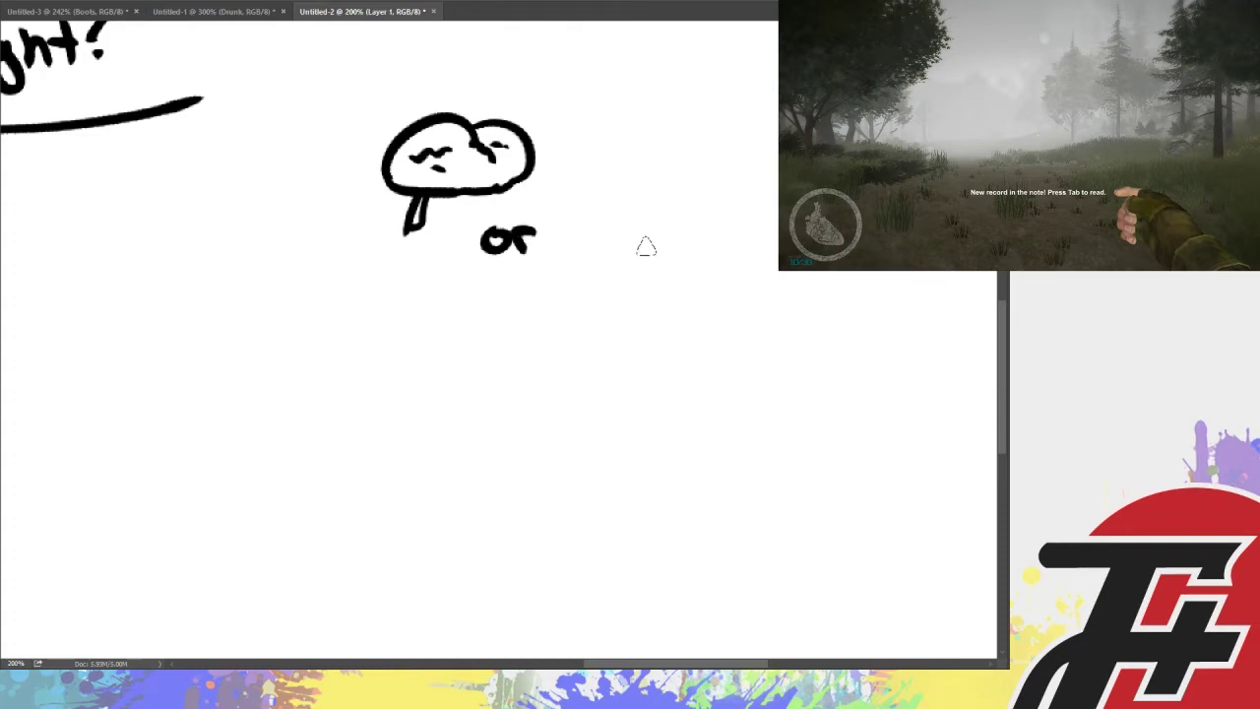
Letter 'CAN I DRAW' in capitals below the doodle
{"action": "mouse_move", "coordinate": [343, 355]}
{"action": "left_mouse_down"}
{"action": "mouse_move", "coordinate": [324, 361]}
{"action": "mouse_move", "coordinate": [353, 414]}
{"action": "mouse_move", "coordinate": [398, 403]}
{"action": "left_mouse_up"}
{"action": "mouse_move", "coordinate": [362, 390]}
{"action": "left_mouse_down"}
{"action": "mouse_move", "coordinate": [434, 389]}
{"action": "mouse_move", "coordinate": [444, 351]}
{"action": "mouse_move", "coordinate": [516, 394]}
{"action": "left_mouse_up"}
{"action": "left_click_drag", "start_coordinate": [579, 346], "coordinate": [583, 392]}
{"action": "mouse_move", "coordinate": [573, 335]}
{"action": "left_mouse_down"}
{"action": "mouse_move", "coordinate": [612, 386]}
{"action": "mouse_move", "coordinate": [587, 396]}
{"action": "left_mouse_up"}
{"action": "left_click_drag", "start_coordinate": [652, 331], "coordinate": [656, 396]}
{"action": "left_click_drag", "start_coordinate": [654, 335], "coordinate": [709, 398]}
{"action": "mouse_move", "coordinate": [702, 395]}
{"action": "left_mouse_down"}
{"action": "mouse_move", "coordinate": [715, 324]}
{"action": "mouse_move", "coordinate": [739, 386]}
{"action": "left_mouse_up"}
{"action": "left_click_drag", "start_coordinate": [702, 368], "coordinate": [820, 333]}
{"action": "left_click_drag", "start_coordinate": [430, 459], "coordinate": [436, 516]}
Letter 'DICKS?' on the second caption line
{"action": "left_click_drag", "start_coordinate": [502, 451], "coordinate": [508, 516]}
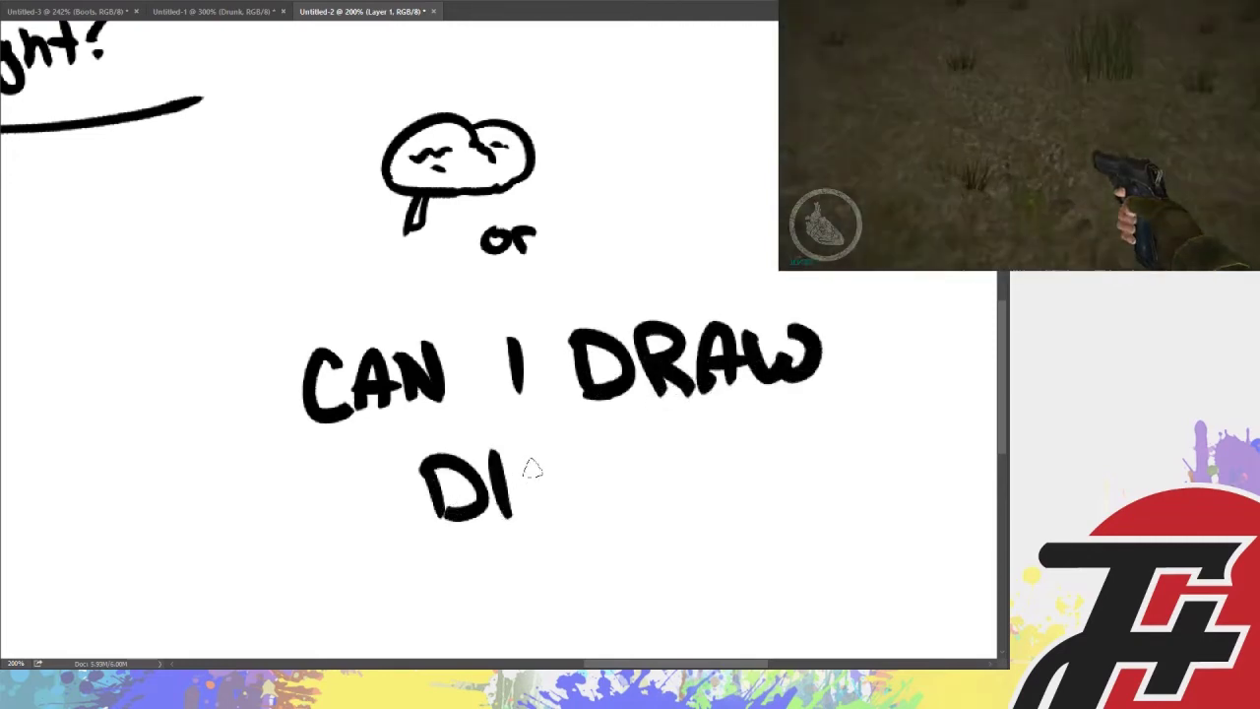
{"action": "left_click_drag", "start_coordinate": [569, 467], "coordinate": [572, 514]}
{"action": "left_click_drag", "start_coordinate": [581, 446], "coordinate": [583, 506]}
{"action": "left_click_drag", "start_coordinate": [630, 443], "coordinate": [632, 506]}
{"action": "mouse_move", "coordinate": [671, 439]}
{"action": "left_mouse_down"}
{"action": "mouse_move", "coordinate": [638, 463]}
{"action": "mouse_move", "coordinate": [632, 500]}
{"action": "left_mouse_up"}
{"action": "left_click_drag", "start_coordinate": [697, 446], "coordinate": [713, 472]}
{"action": "left_click", "coordinate": [712, 490]}
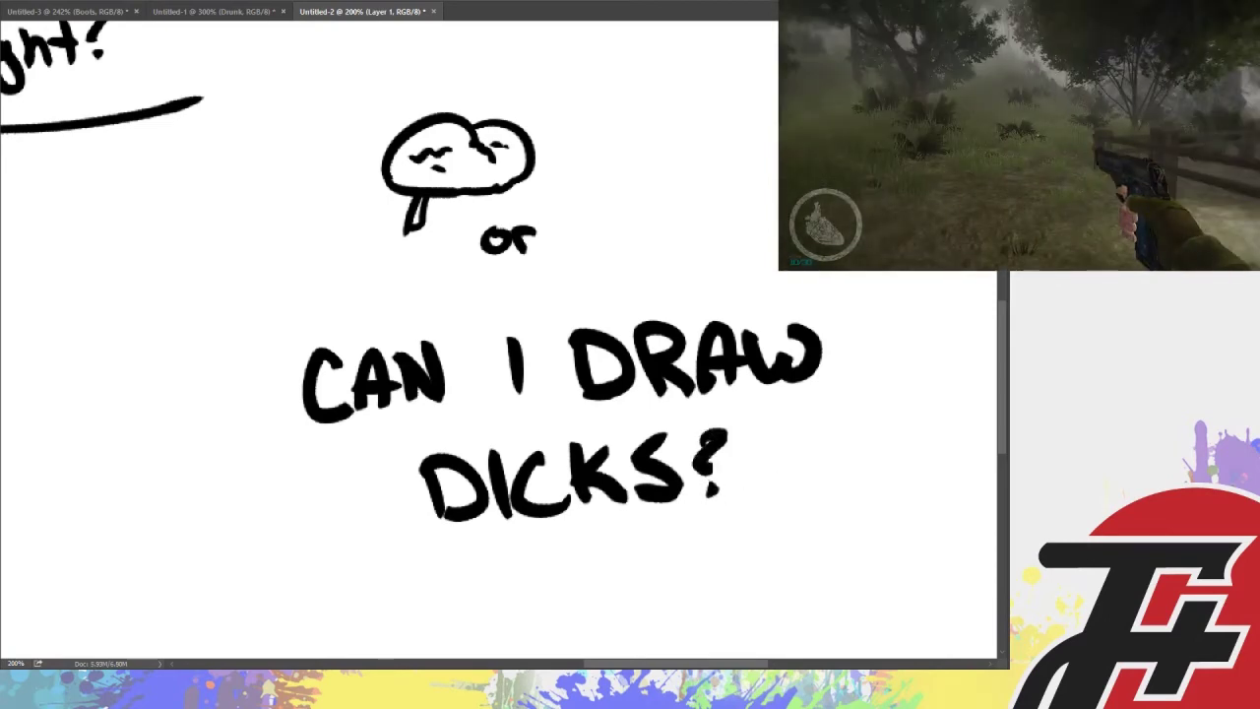
Write 'this is a dick-heavy doc.' below, and sketch a thumbs-up hand right of the doodle
{"action": "mouse_move", "coordinate": [347, 587]}
{"action": "left_mouse_down"}
{"action": "mouse_move", "coordinate": [388, 581]}
{"action": "mouse_move", "coordinate": [376, 613]}
{"action": "mouse_move", "coordinate": [407, 610]}
{"action": "left_mouse_up"}
{"action": "left_click_drag", "start_coordinate": [421, 583], "coordinate": [430, 605]}
{"action": "mouse_move", "coordinate": [500, 569]}
{"action": "left_mouse_down"}
{"action": "mouse_move", "coordinate": [502, 593]}
{"action": "mouse_move", "coordinate": [627, 595]}
{"action": "mouse_move", "coordinate": [695, 540]}
{"action": "mouse_move", "coordinate": [709, 593]}
{"action": "mouse_move", "coordinate": [733, 593]}
{"action": "left_mouse_up"}
{"action": "mouse_move", "coordinate": [761, 544]}
{"action": "left_mouse_down"}
{"action": "mouse_move", "coordinate": [760, 593]}
{"action": "mouse_move", "coordinate": [810, 581]}
{"action": "left_mouse_up"}
{"action": "mouse_move", "coordinate": [817, 547]}
{"action": "left_mouse_down"}
{"action": "mouse_move", "coordinate": [814, 591]}
{"action": "mouse_move", "coordinate": [839, 590]}
{"action": "left_mouse_up"}
{"action": "mouse_move", "coordinate": [851, 579]}
{"action": "left_mouse_down"}
{"action": "mouse_move", "coordinate": [921, 583]}
{"action": "mouse_move", "coordinate": [943, 548]}
{"action": "mouse_move", "coordinate": [975, 603]}
{"action": "left_mouse_up"}
{"action": "mouse_move", "coordinate": [684, 627]}
{"action": "left_mouse_down"}
{"action": "mouse_move", "coordinate": [667, 631]}
{"action": "mouse_move", "coordinate": [691, 649]}
{"action": "left_mouse_up"}
{"action": "mouse_move", "coordinate": [705, 602]}
{"action": "left_mouse_down"}
{"action": "mouse_move", "coordinate": [702, 654]}
{"action": "mouse_move", "coordinate": [713, 626]}
{"action": "mouse_move", "coordinate": [760, 652]}
{"action": "left_mouse_up"}
{"action": "left_click", "coordinate": [788, 640]}
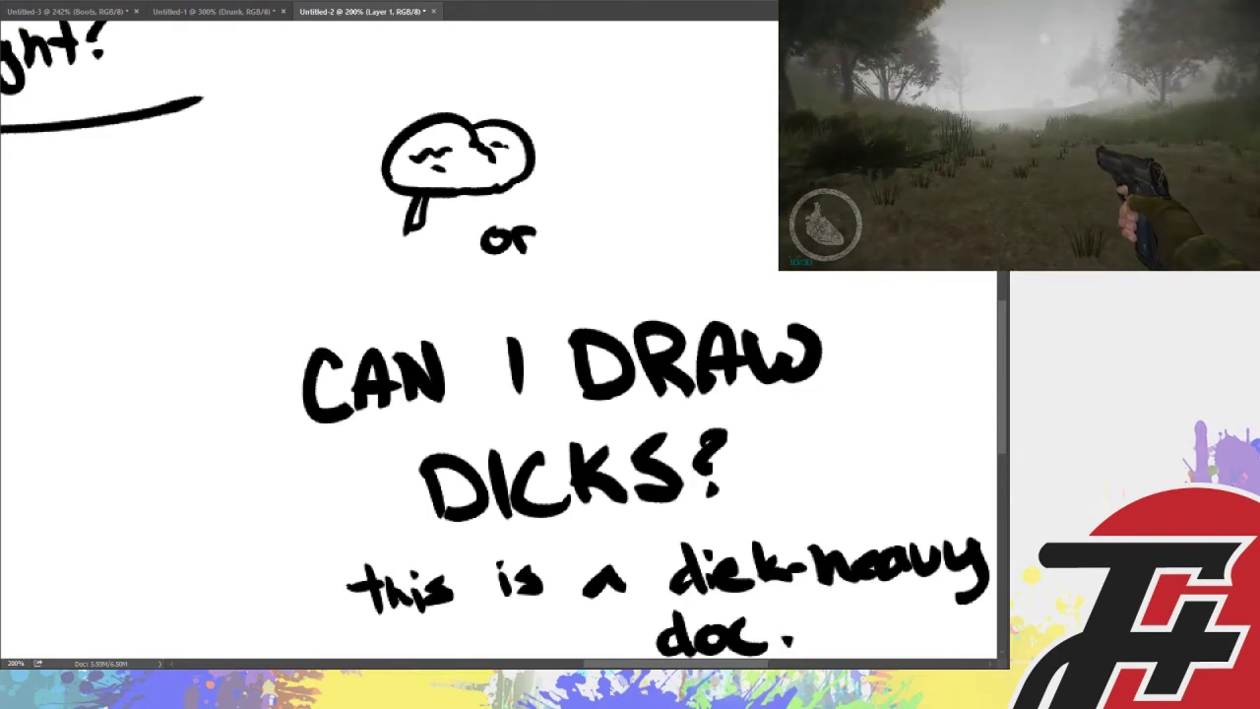
{"action": "mouse_move", "coordinate": [716, 138]}
{"action": "left_mouse_down"}
{"action": "mouse_move", "coordinate": [707, 116]}
{"action": "mouse_move", "coordinate": [721, 138]}
{"action": "mouse_move", "coordinate": [680, 158]}
{"action": "mouse_move", "coordinate": [694, 166]}
{"action": "mouse_move", "coordinate": [684, 197]}
{"action": "mouse_move", "coordinate": [719, 128]}
{"action": "mouse_move", "coordinate": [745, 150]}
{"action": "mouse_move", "coordinate": [737, 202]}
{"action": "left_mouse_up"}
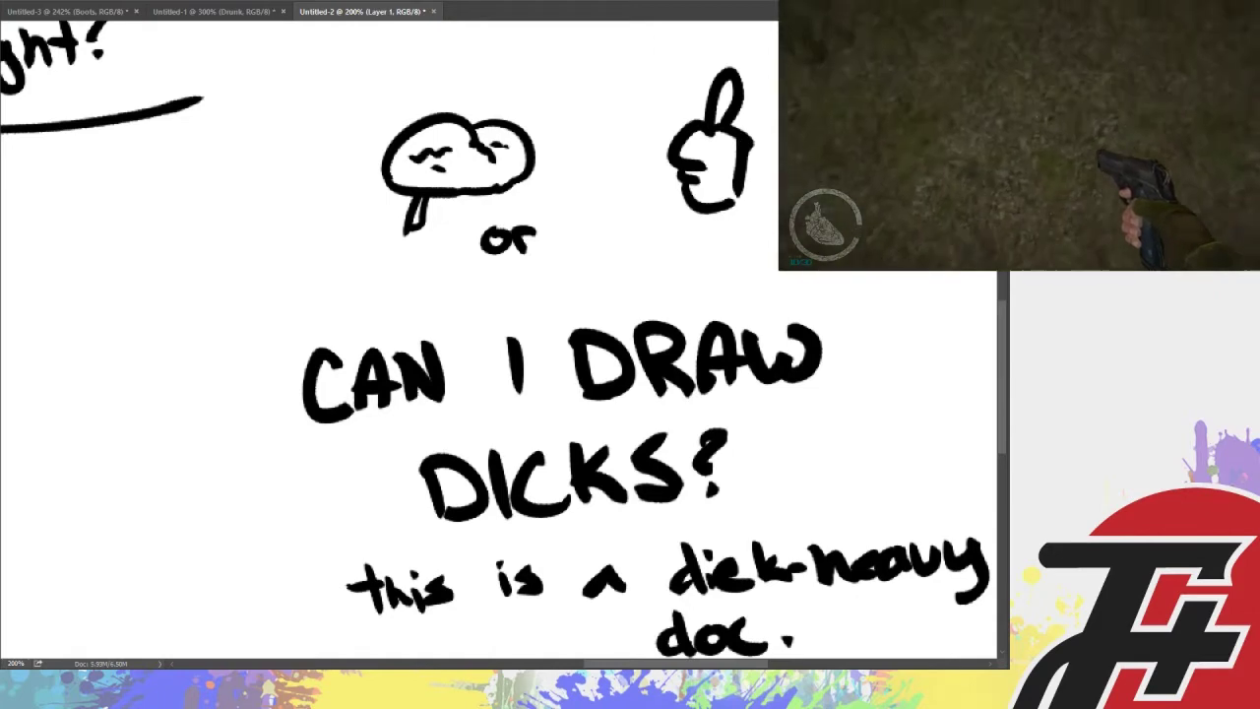
Near the top, draw the left side of the phallus shaft under a fedora brim and crown
{"action": "scroll", "coordinate": [492, 393], "scroll_direction": "up", "scroll_amount": 10}
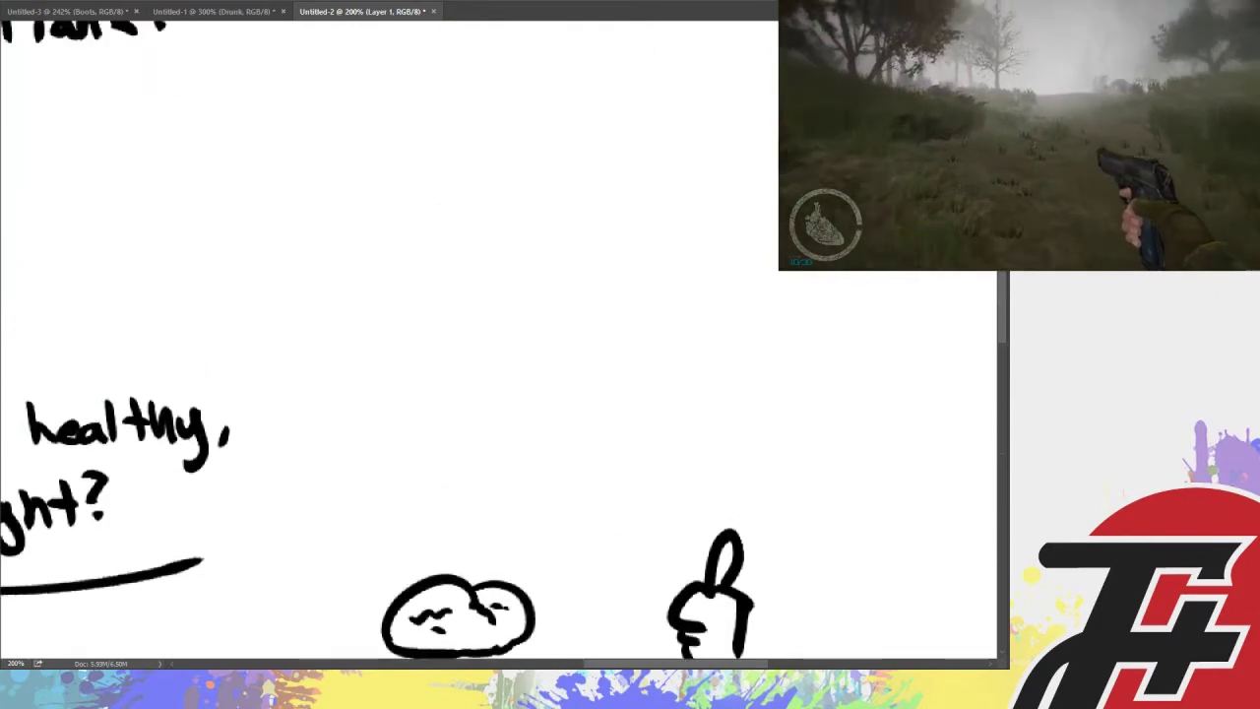
{"action": "scroll", "coordinate": [492, 394], "scroll_direction": "up", "scroll_amount": 2}
{"action": "scroll", "coordinate": [492, 393], "scroll_direction": "down", "scroll_amount": 3}
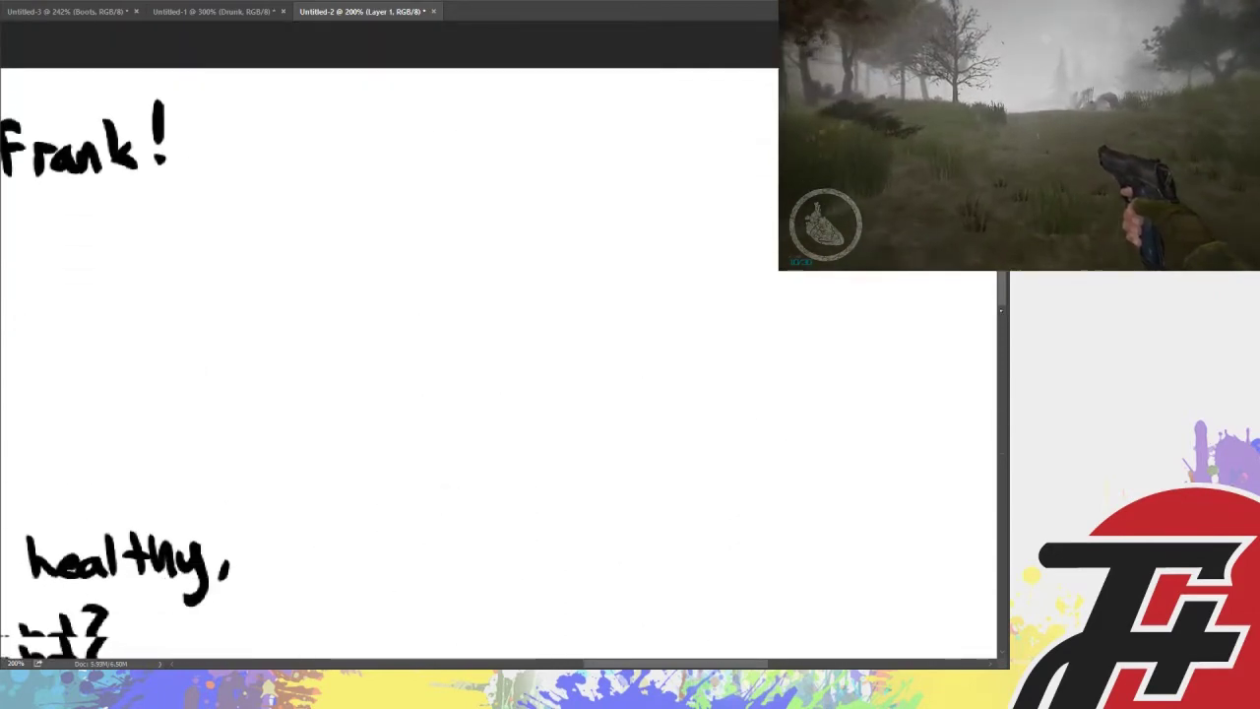
{"action": "scroll", "coordinate": [493, 394], "scroll_direction": "up", "scroll_amount": 1}
{"action": "left_click_drag", "start_coordinate": [619, 661], "coordinate": [627, 650]}
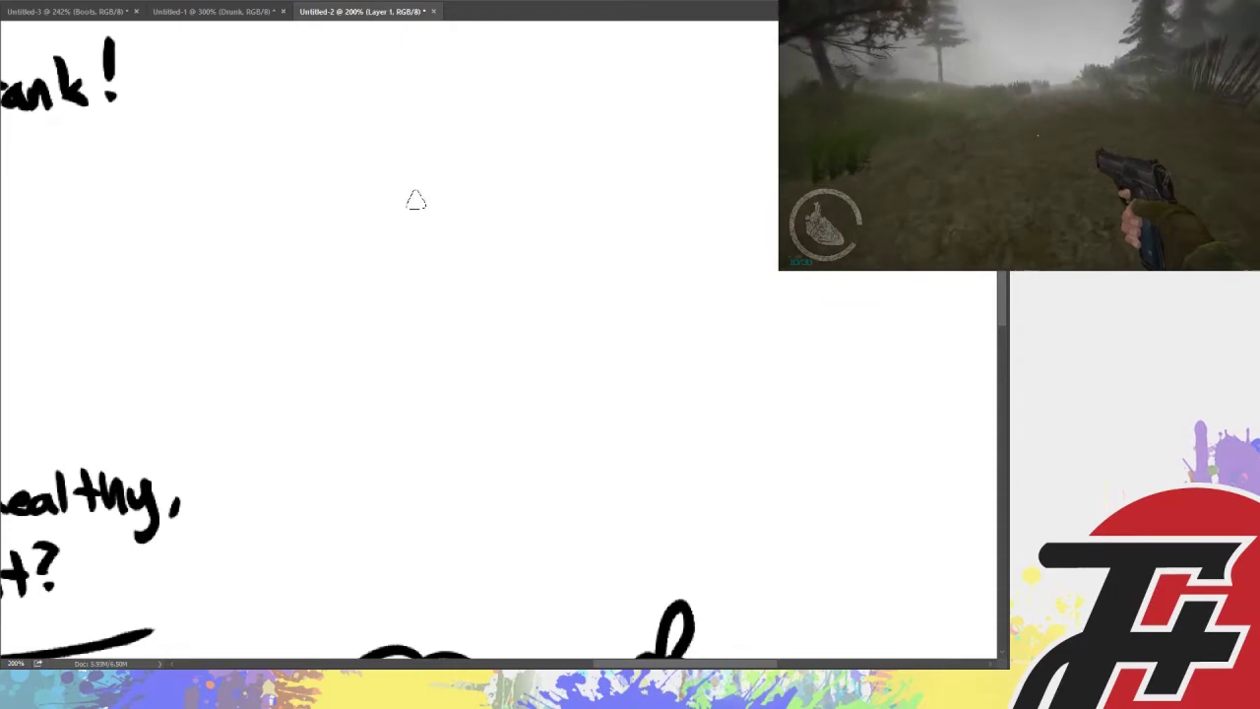
{"action": "mouse_move", "coordinate": [427, 125]}
{"action": "left_mouse_down"}
{"action": "mouse_move", "coordinate": [397, 216]}
{"action": "mouse_move", "coordinate": [401, 321]}
{"action": "left_mouse_up"}
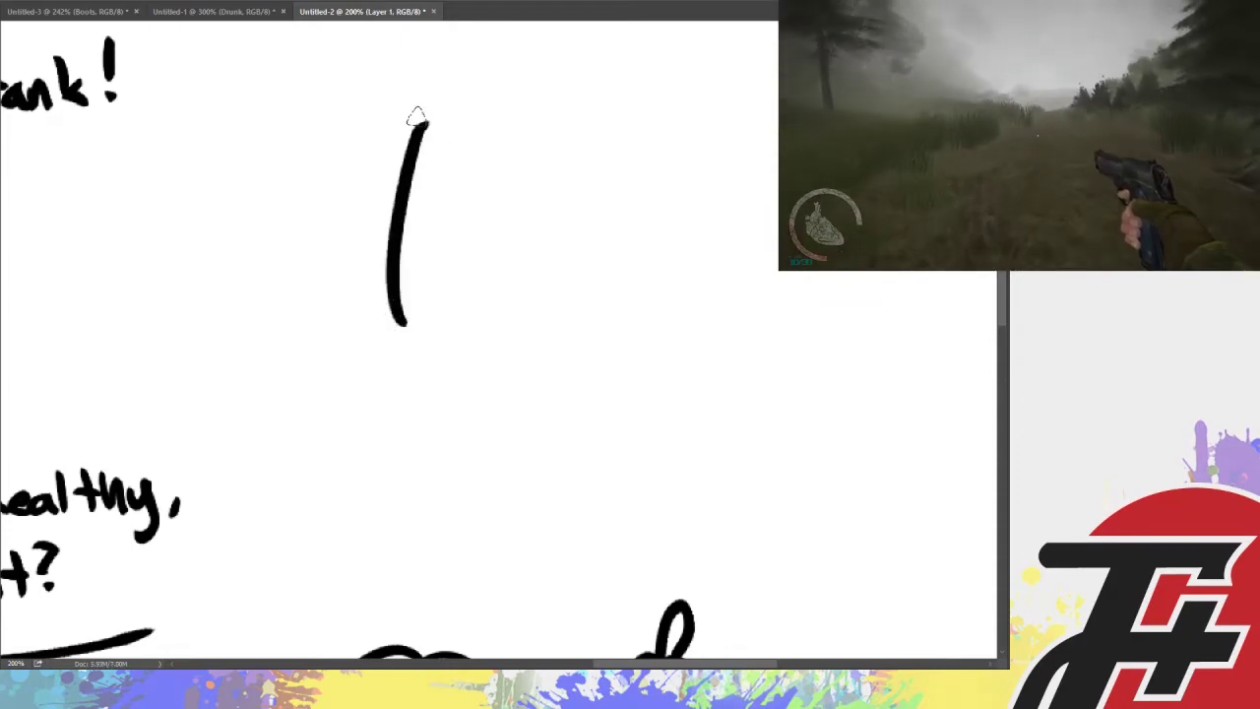
{"action": "left_click_drag", "start_coordinate": [406, 118], "coordinate": [524, 146]}
{"action": "mouse_move", "coordinate": [422, 110]}
{"action": "left_mouse_down"}
{"action": "mouse_move", "coordinate": [448, 71]}
{"action": "mouse_move", "coordinate": [518, 81]}
{"action": "mouse_move", "coordinate": [516, 134]}
{"action": "left_mouse_up"}
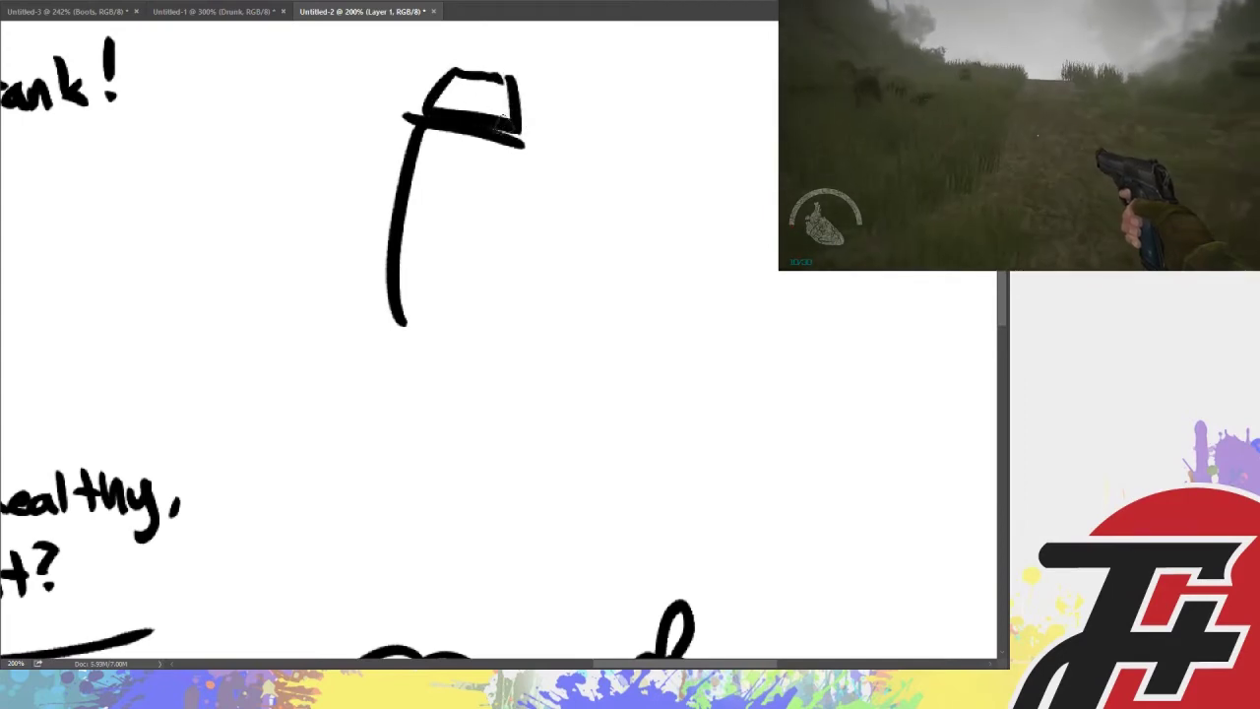
{"action": "mouse_move", "coordinate": [402, 113]}
{"action": "left_mouse_down"}
{"action": "mouse_move", "coordinate": [532, 128]}
{"action": "mouse_move", "coordinate": [498, 191]}
{"action": "mouse_move", "coordinate": [497, 296]}
{"action": "left_mouse_up"}
{"action": "key", "text": "ctrl+z"}
Draw the right side of the shaft and both balls, redoing the right ball narrower
{"action": "left_click_drag", "start_coordinate": [507, 146], "coordinate": [500, 325]}
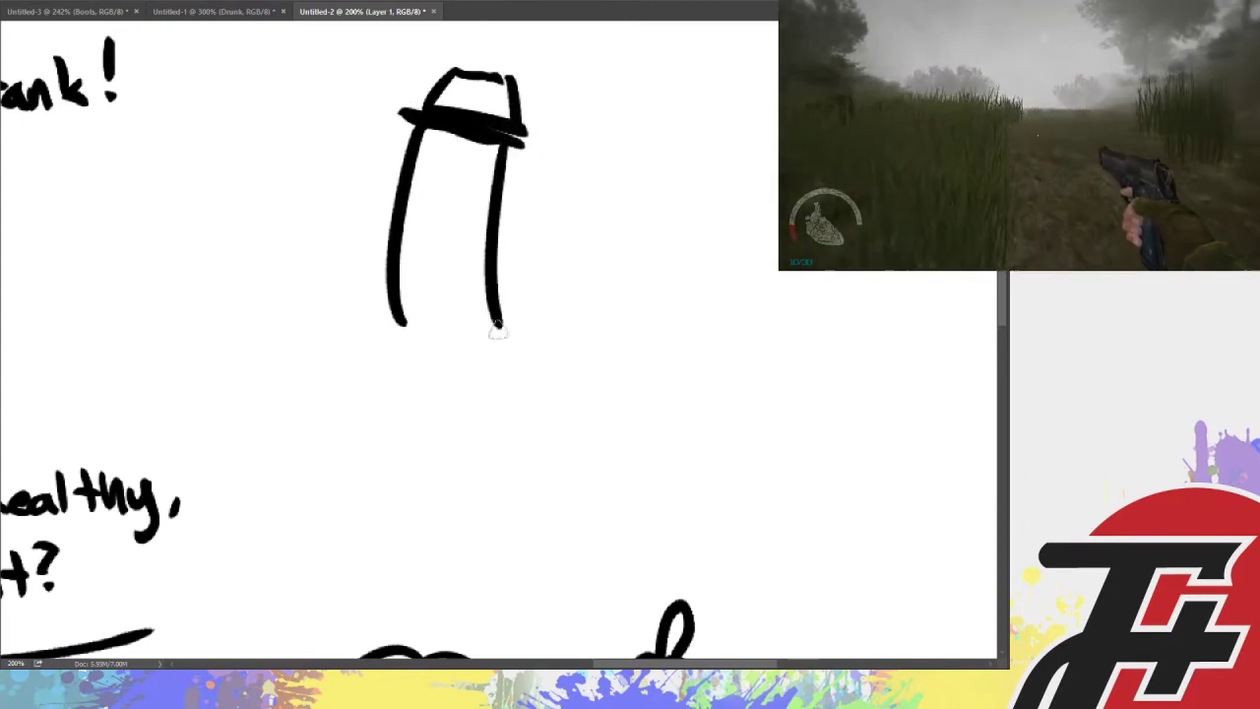
{"action": "mouse_move", "coordinate": [395, 327]}
{"action": "left_mouse_down"}
{"action": "mouse_move", "coordinate": [463, 411]}
{"action": "mouse_move", "coordinate": [566, 385]}
{"action": "mouse_move", "coordinate": [557, 340]}
{"action": "left_mouse_up"}
{"action": "key", "text": "ctrl+z"}
{"action": "mouse_move", "coordinate": [463, 412]}
{"action": "left_mouse_down"}
{"action": "mouse_move", "coordinate": [540, 425]}
{"action": "mouse_move", "coordinate": [551, 332]}
{"action": "left_mouse_up"}
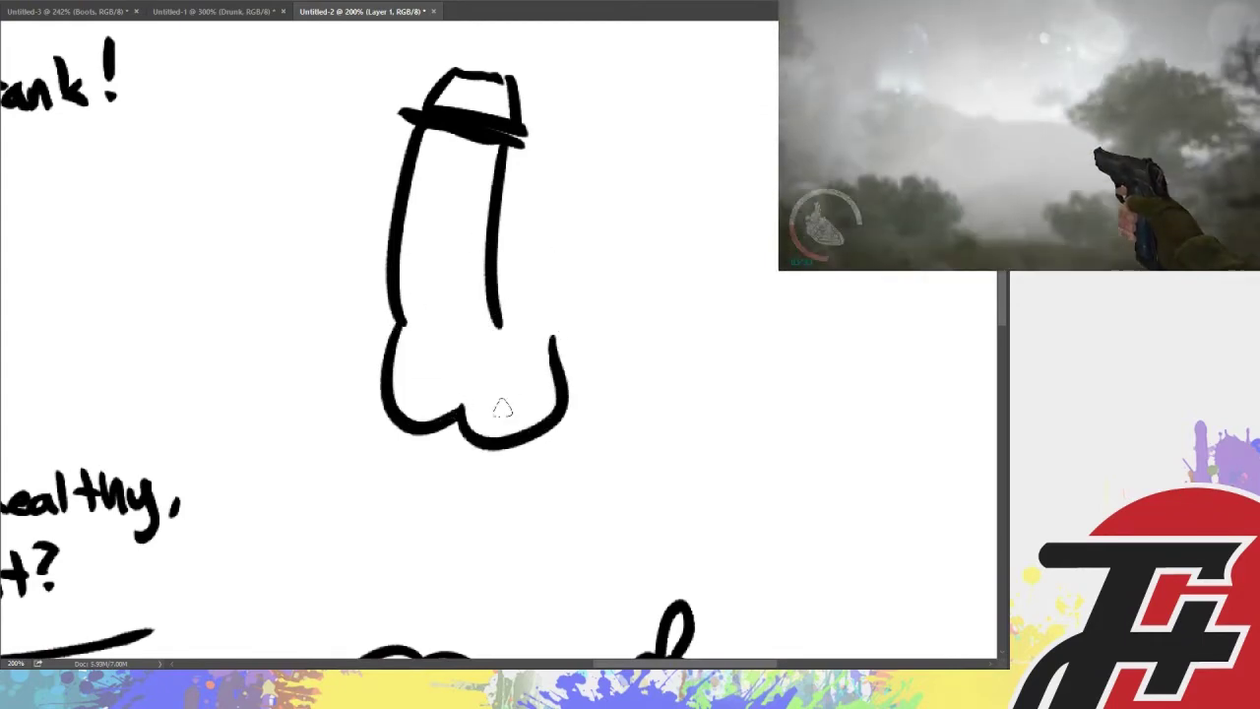
{"action": "key", "text": "ctrl+z"}
{"action": "mouse_move", "coordinate": [461, 406]}
{"action": "left_mouse_down"}
{"action": "mouse_move", "coordinate": [535, 365]}
{"action": "mouse_move", "coordinate": [532, 344]}
{"action": "left_mouse_up"}
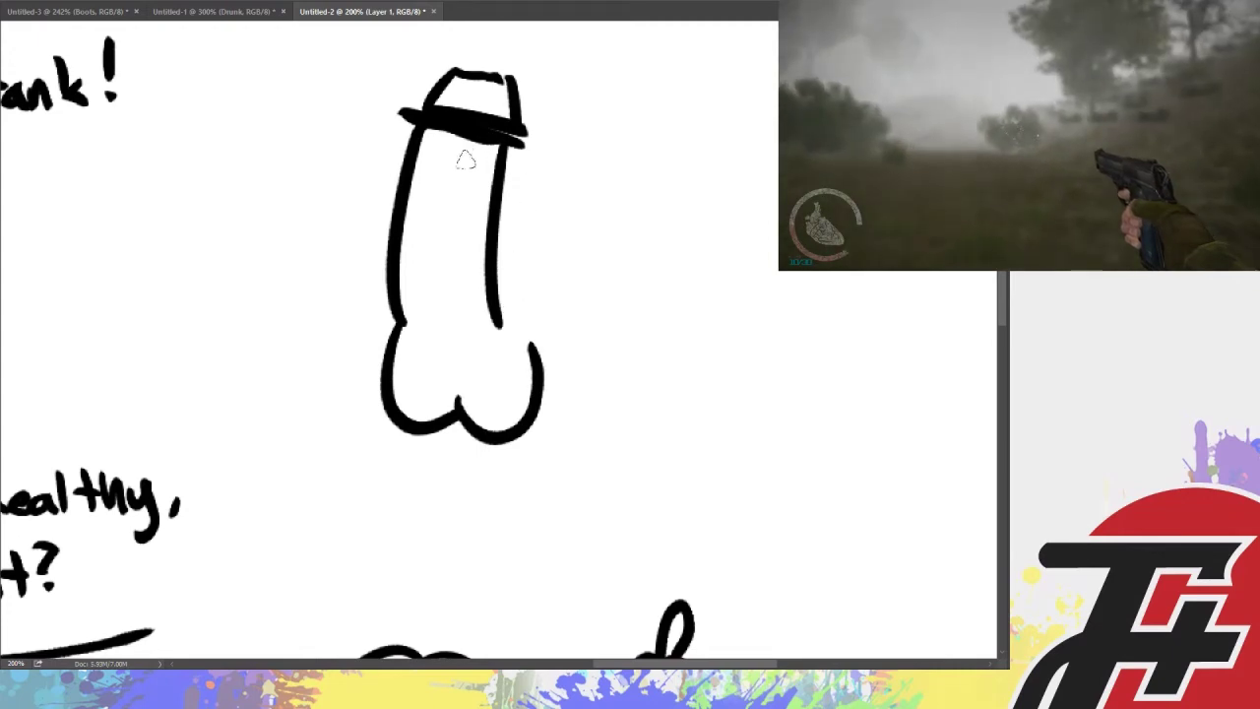
Add sleepy eyes under the brim, shading lines down the shaft and motion marks
{"action": "mouse_move", "coordinate": [423, 148]}
{"action": "left_mouse_down"}
{"action": "mouse_move", "coordinate": [483, 160]}
{"action": "mouse_move", "coordinate": [457, 187]}
{"action": "left_mouse_up"}
{"action": "mouse_move", "coordinate": [427, 236]}
{"action": "left_mouse_down"}
{"action": "mouse_move", "coordinate": [437, 332]}
{"action": "mouse_move", "coordinate": [444, 305]}
{"action": "left_mouse_up"}
{"action": "mouse_move", "coordinate": [536, 325]}
{"action": "left_mouse_down"}
{"action": "mouse_move", "coordinate": [540, 340]}
{"action": "mouse_move", "coordinate": [552, 335]}
{"action": "left_mouse_up"}
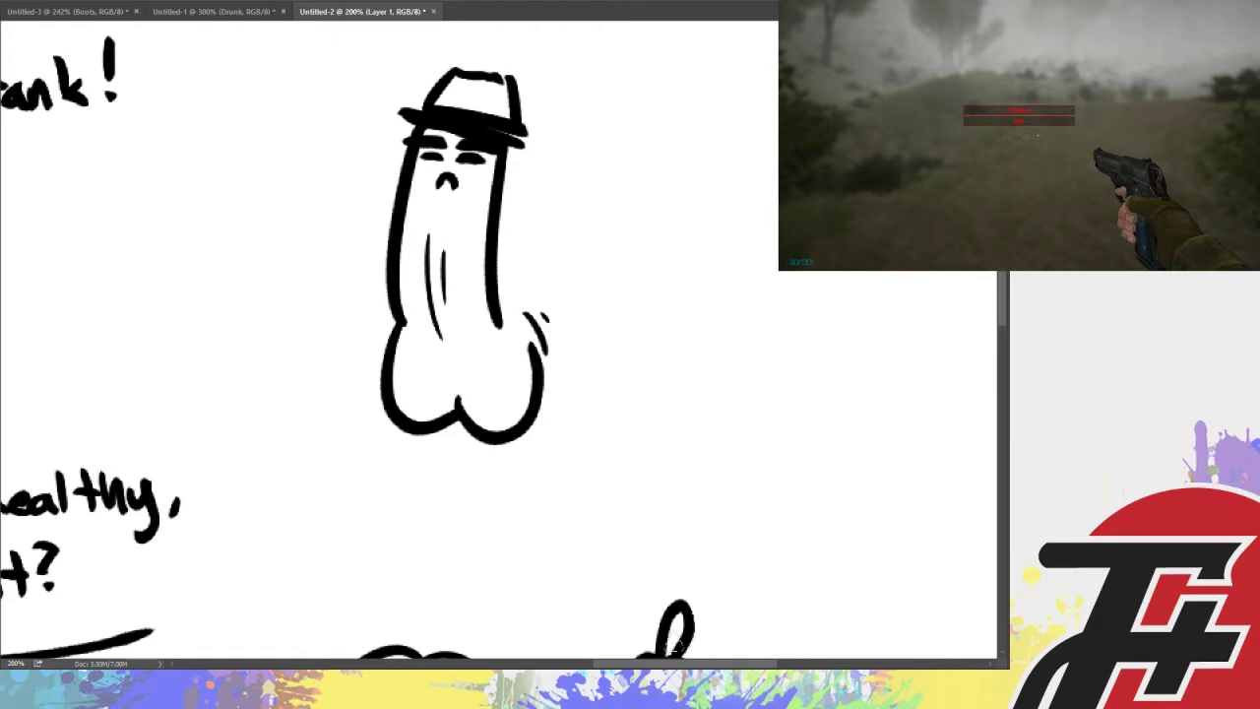
Draw a switch plate with a hatched lever, labelled ON at the top and OFF at the bottom
{"action": "scroll", "coordinate": [492, 345], "scroll_direction": "right", "scroll_amount": 5}
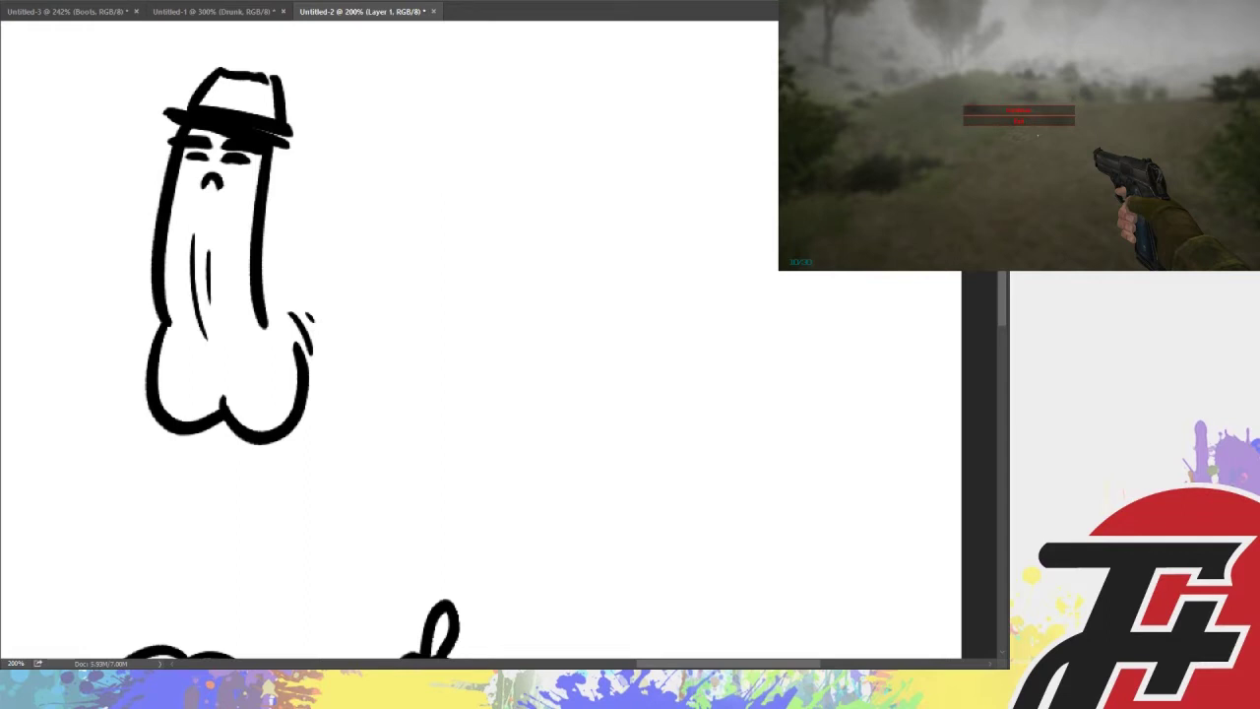
{"action": "mouse_move", "coordinate": [588, 280]}
{"action": "left_mouse_down"}
{"action": "mouse_move", "coordinate": [625, 208]}
{"action": "mouse_move", "coordinate": [674, 228]}
{"action": "mouse_move", "coordinate": [623, 347]}
{"action": "left_mouse_up"}
{"action": "mouse_move", "coordinate": [638, 223]}
{"action": "left_mouse_down"}
{"action": "mouse_move", "coordinate": [579, 323]}
{"action": "mouse_move", "coordinate": [583, 345]}
{"action": "mouse_move", "coordinate": [616, 340]}
{"action": "left_mouse_up"}
{"action": "left_click_drag", "start_coordinate": [600, 294], "coordinate": [593, 337]}
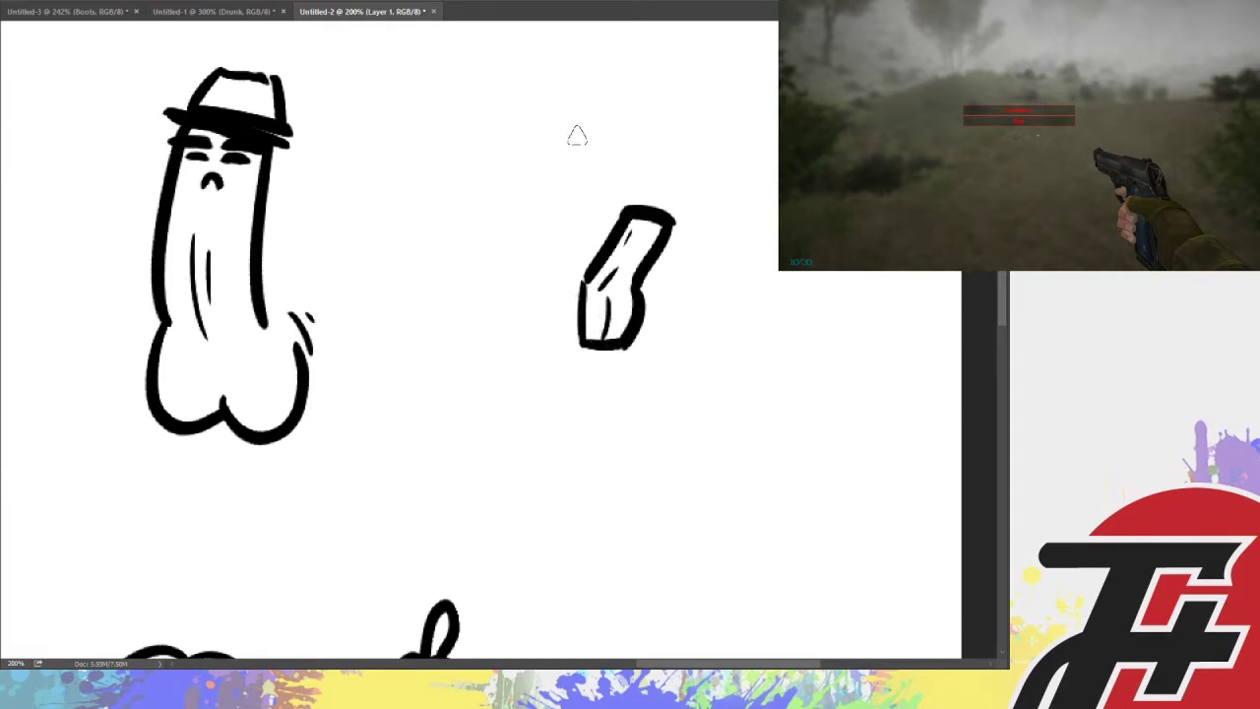
{"action": "mouse_move", "coordinate": [512, 198]}
{"action": "left_mouse_down"}
{"action": "mouse_move", "coordinate": [514, 394]}
{"action": "mouse_move", "coordinate": [667, 401]}
{"action": "mouse_move", "coordinate": [672, 252]}
{"action": "mouse_move", "coordinate": [518, 197]}
{"action": "mouse_move", "coordinate": [643, 202]}
{"action": "left_mouse_up"}
{"action": "mouse_move", "coordinate": [512, 187]}
{"action": "left_mouse_down"}
{"action": "mouse_move", "coordinate": [676, 202]}
{"action": "mouse_move", "coordinate": [658, 314]}
{"action": "left_mouse_up"}
{"action": "mouse_move", "coordinate": [571, 213]}
{"action": "left_mouse_down"}
{"action": "mouse_move", "coordinate": [606, 241]}
{"action": "mouse_move", "coordinate": [613, 219]}
{"action": "left_mouse_up"}
{"action": "mouse_move", "coordinate": [551, 363]}
{"action": "left_mouse_down"}
{"action": "mouse_move", "coordinate": [589, 356]}
{"action": "mouse_move", "coordinate": [618, 372]}
{"action": "left_mouse_up"}
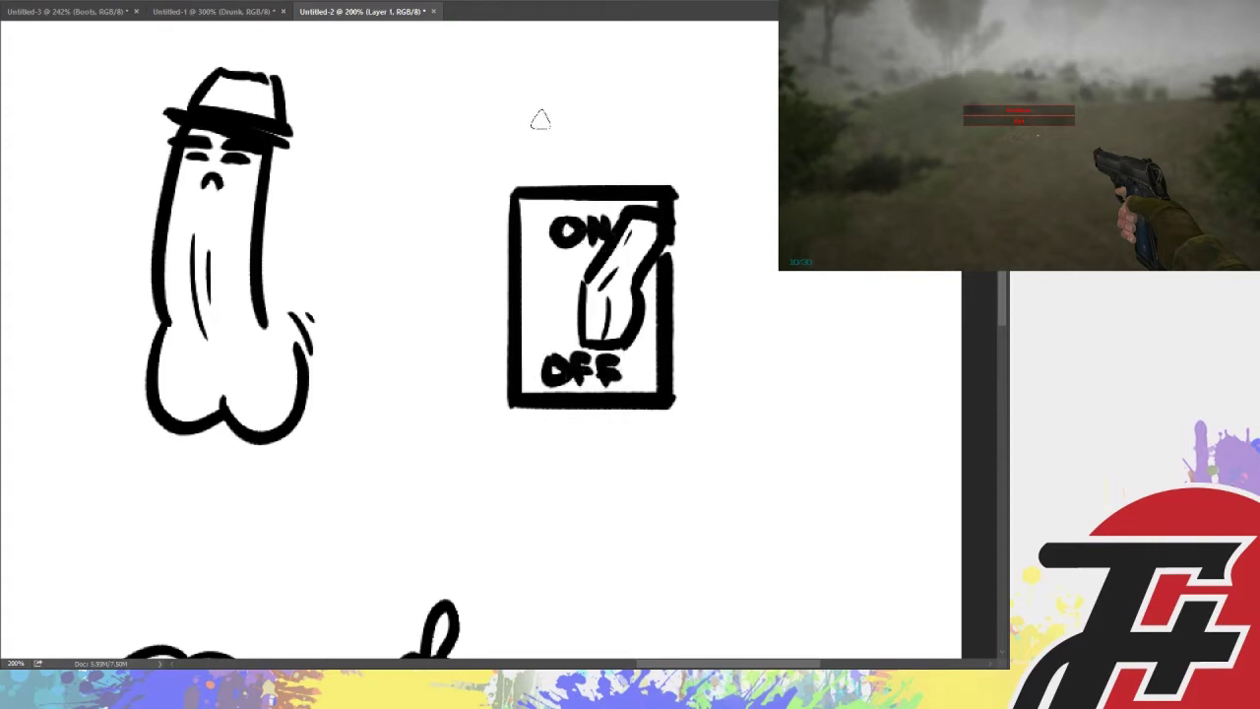
Letter PENIS above the switch and SWITCH below, then shift SWITCH left to centre it
{"action": "left_click_drag", "start_coordinate": [494, 81], "coordinate": [500, 128]}
{"action": "mouse_move", "coordinate": [492, 83]}
{"action": "left_mouse_down"}
{"action": "mouse_move", "coordinate": [504, 111]}
{"action": "mouse_move", "coordinate": [557, 126]}
{"action": "mouse_move", "coordinate": [577, 88]}
{"action": "mouse_move", "coordinate": [614, 87]}
{"action": "mouse_move", "coordinate": [648, 126]}
{"action": "left_mouse_up"}
{"action": "mouse_move", "coordinate": [529, 440]}
{"action": "left_mouse_down"}
{"action": "mouse_move", "coordinate": [490, 481]}
{"action": "mouse_move", "coordinate": [540, 480]}
{"action": "mouse_move", "coordinate": [581, 449]}
{"action": "mouse_move", "coordinate": [609, 486]}
{"action": "left_mouse_up"}
{"action": "mouse_move", "coordinate": [617, 442]}
{"action": "left_mouse_down"}
{"action": "mouse_move", "coordinate": [646, 440]}
{"action": "mouse_move", "coordinate": [630, 484]}
{"action": "left_mouse_up"}
{"action": "left_click_drag", "start_coordinate": [674, 443], "coordinate": [674, 486]}
{"action": "mouse_move", "coordinate": [697, 443]}
{"action": "left_mouse_down"}
{"action": "mouse_move", "coordinate": [698, 484]}
{"action": "mouse_move", "coordinate": [725, 461]}
{"action": "left_mouse_up"}
{"action": "left_click_drag", "start_coordinate": [727, 434], "coordinate": [731, 484]}
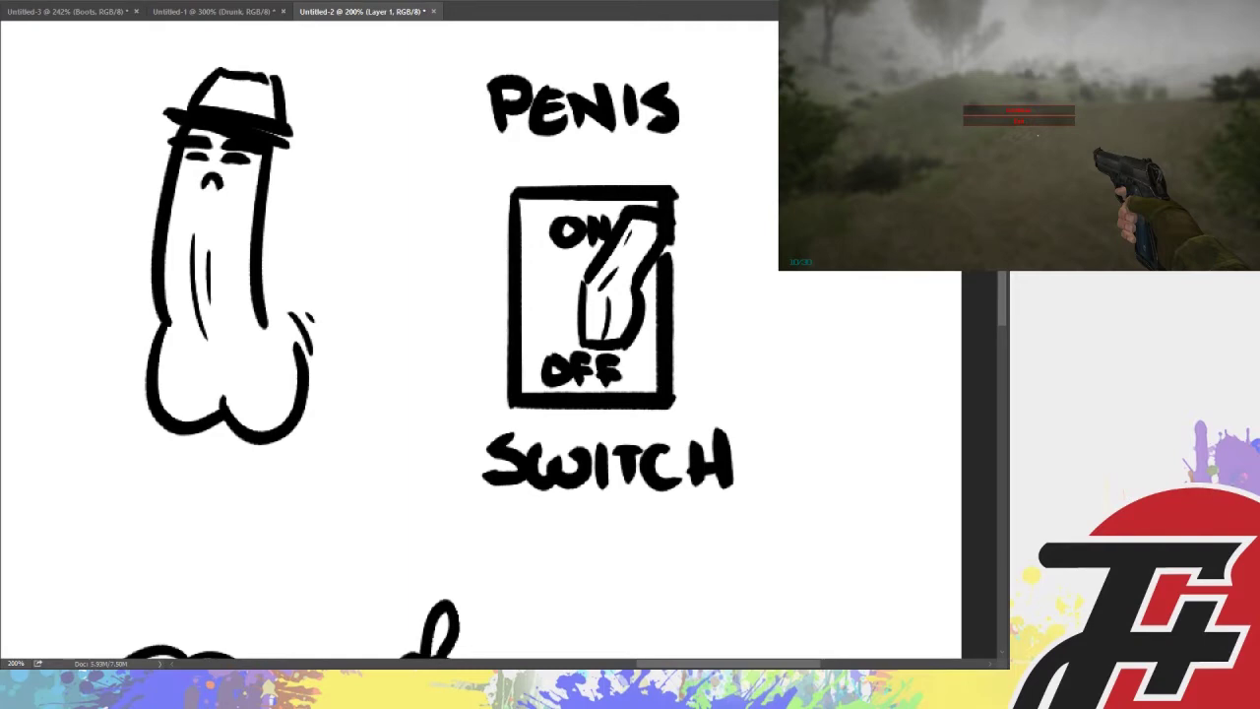
{"action": "mouse_move", "coordinate": [765, 529]}
{"action": "left_mouse_down"}
{"action": "mouse_move", "coordinate": [577, 453]}
{"action": "mouse_move", "coordinate": [417, 417]}
{"action": "left_mouse_up"}
{"action": "left_click_drag", "start_coordinate": [682, 464], "coordinate": [664, 455]}
Erase the 'NO.' lettering in the belly magnifier and paint a small dark mark there
{"action": "key", "text": "b"}
{"action": "scroll", "coordinate": [775, 652], "scroll_direction": "down", "scroll_amount": 15}
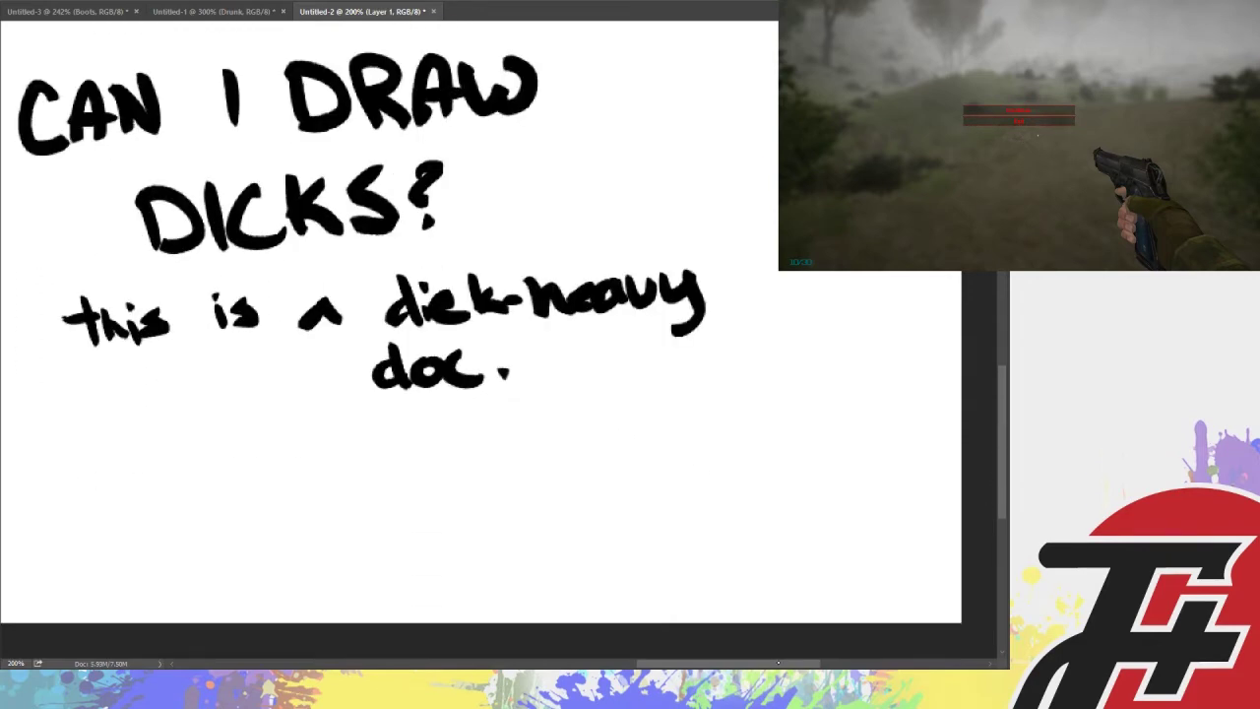
{"action": "scroll", "coordinate": [778, 661], "scroll_direction": "left", "scroll_amount": 10}
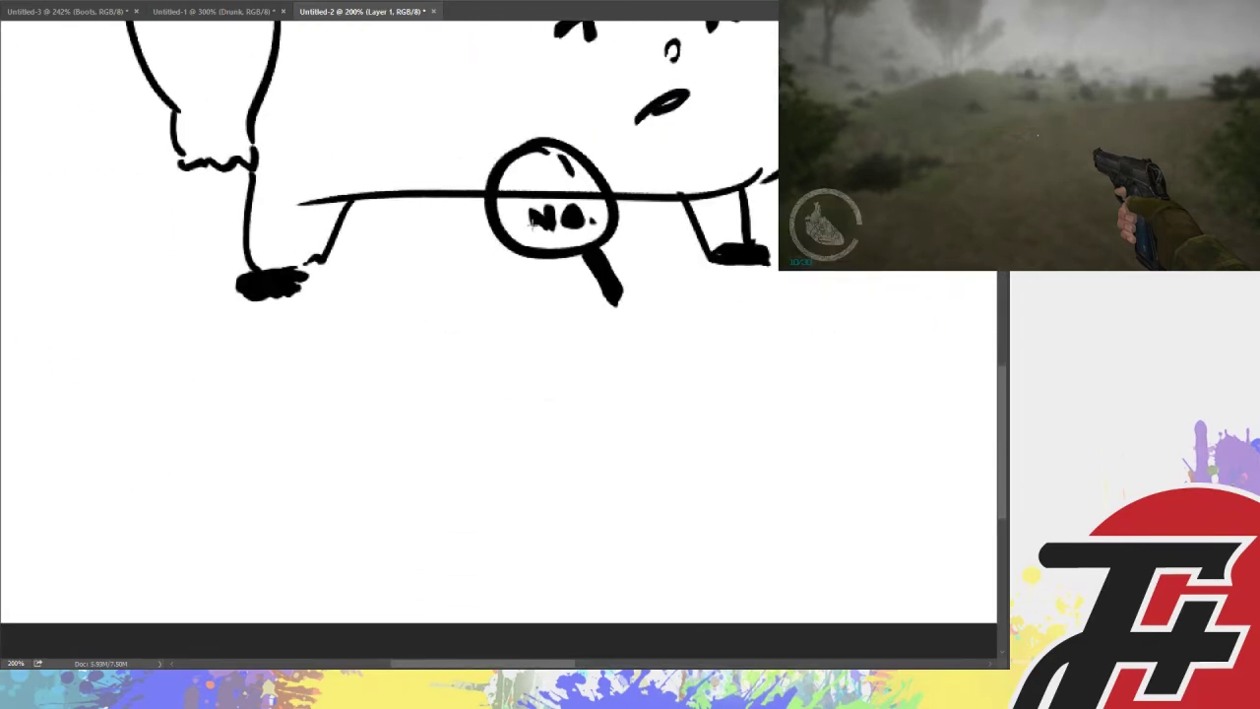
{"action": "scroll", "coordinate": [532, 224], "scroll_direction": "up", "scroll_amount": 2}
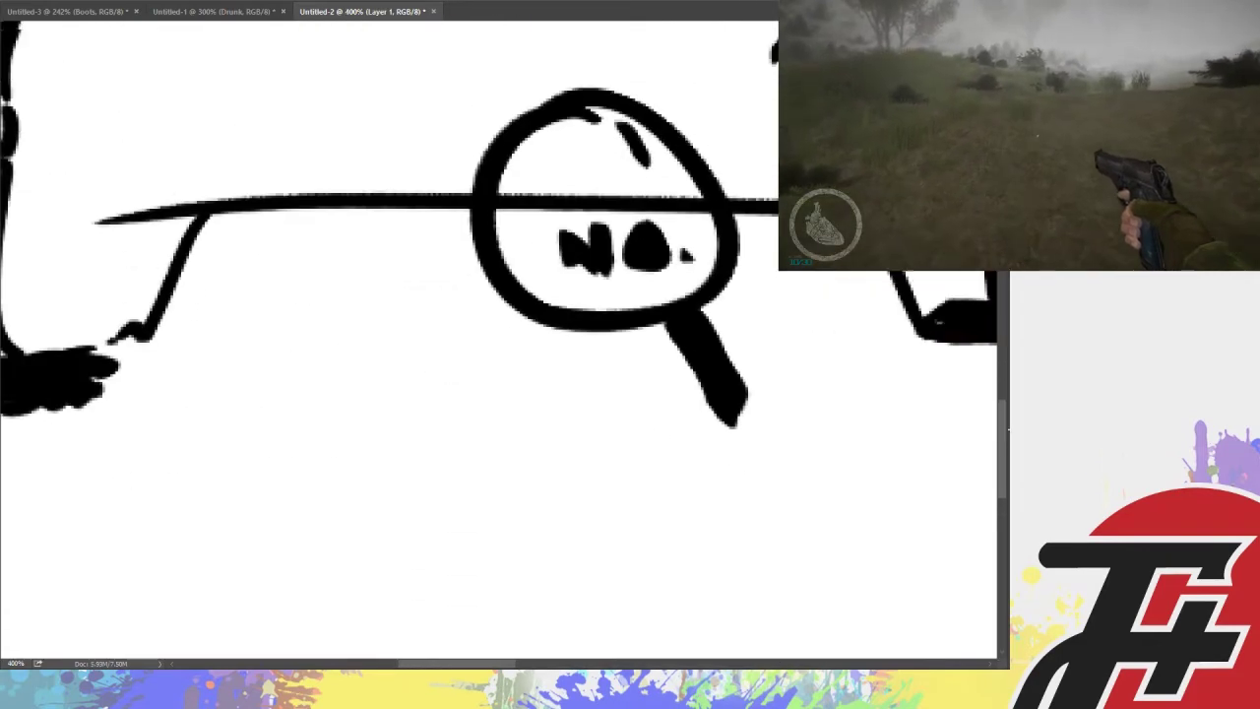
{"action": "scroll", "coordinate": [508, 96], "scroll_direction": "up", "scroll_amount": 4}
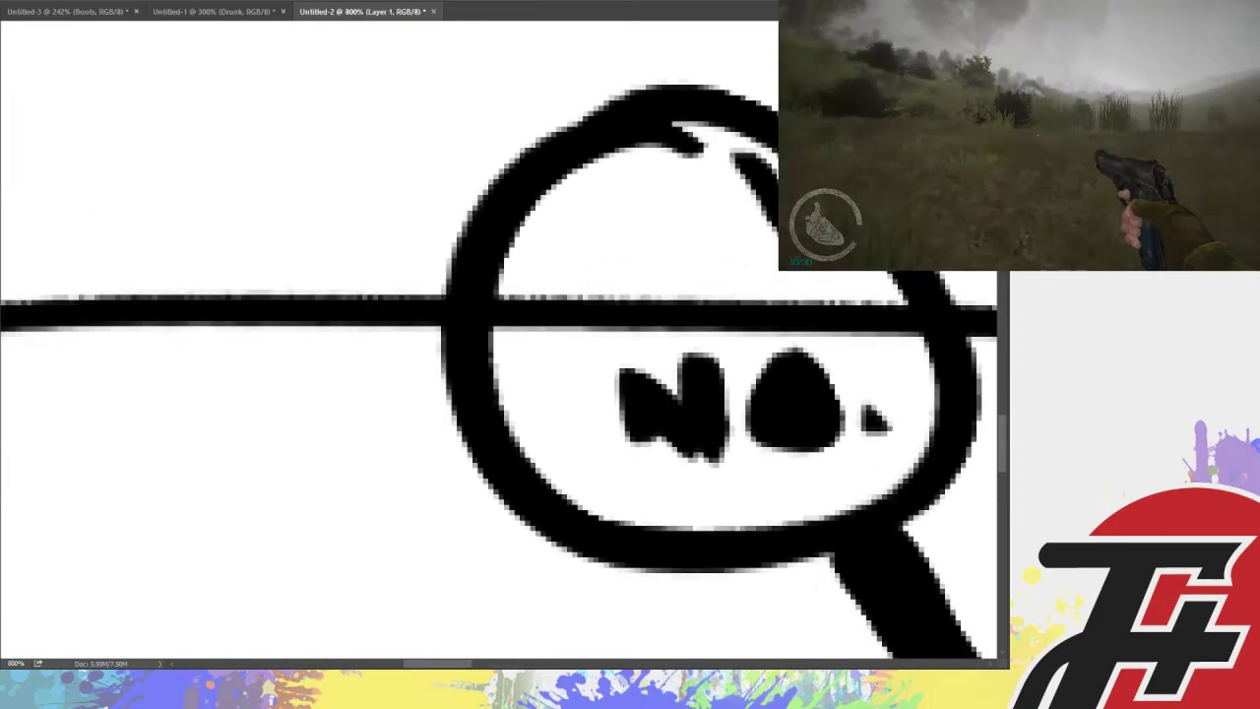
{"action": "left_click_drag", "start_coordinate": [621, 404], "coordinate": [867, 413]}
{"action": "left_click_drag", "start_coordinate": [630, 364], "coordinate": [887, 423]}
{"action": "left_click_drag", "start_coordinate": [694, 339], "coordinate": [699, 384]}
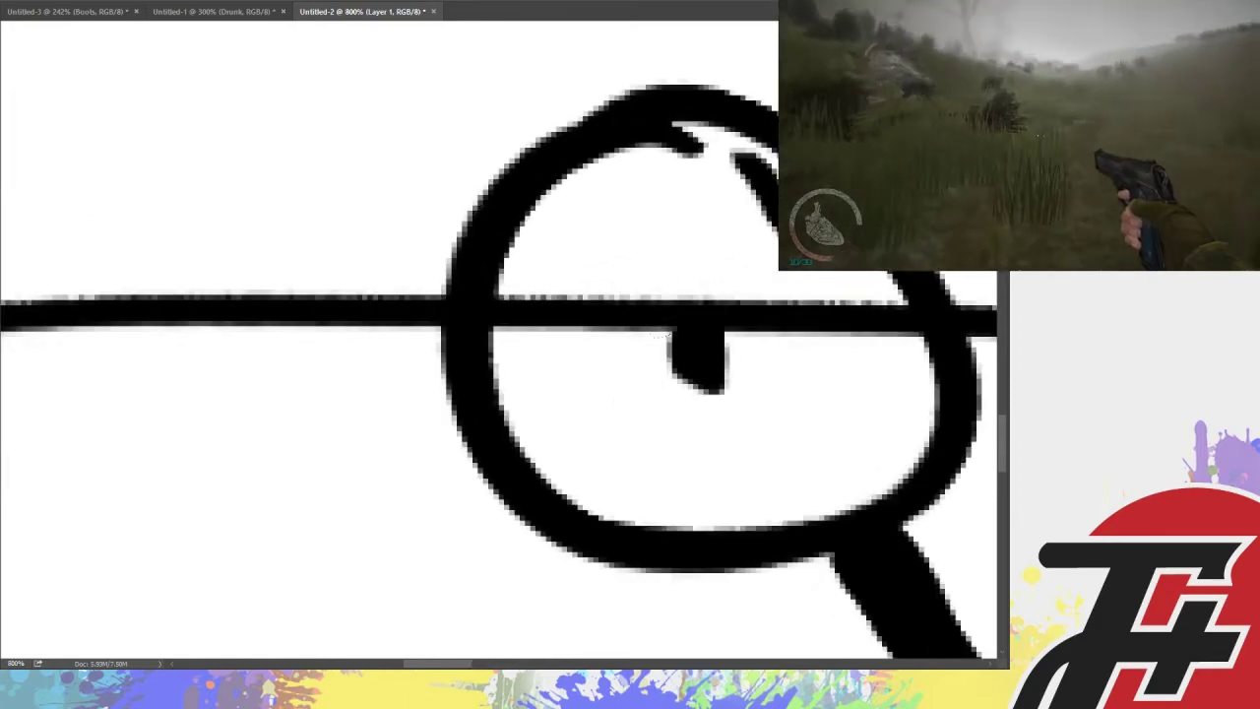
Scroll around the page to review the whole comic
{"action": "scroll", "coordinate": [495, 340], "scroll_direction": "down", "scroll_amount": 5}
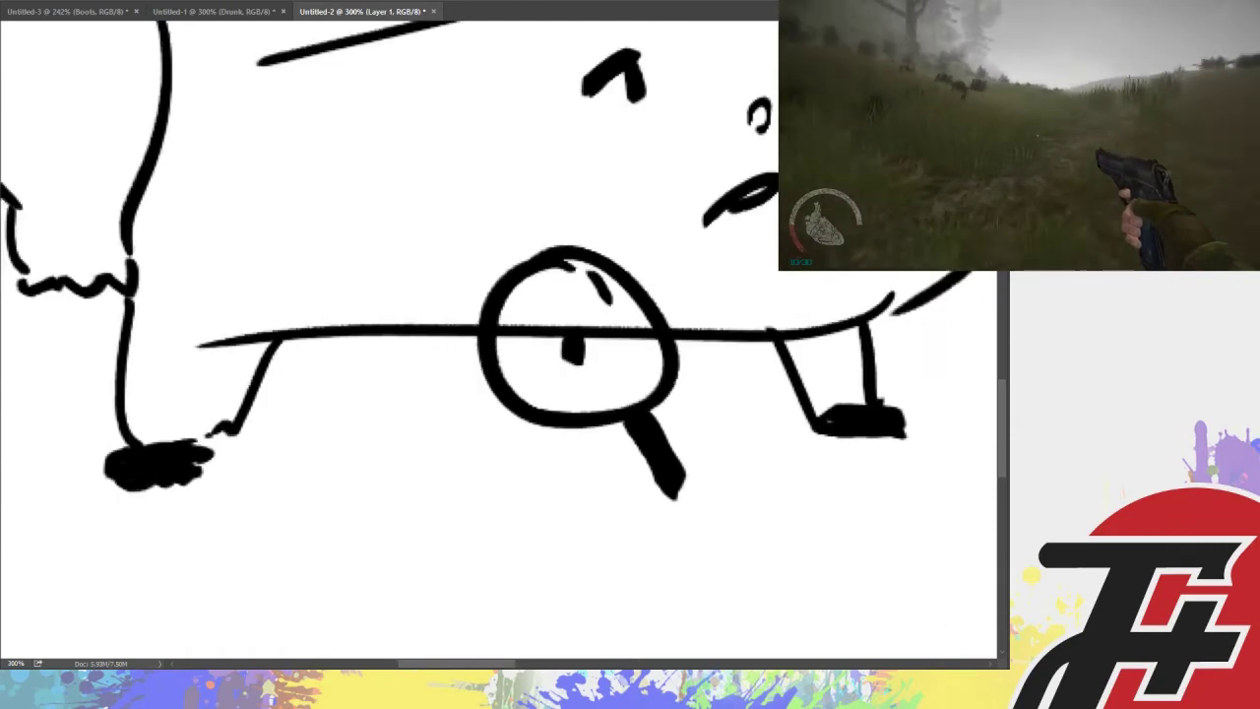
{"action": "scroll", "coordinate": [554, 650], "scroll_direction": "down", "scroll_amount": 4}
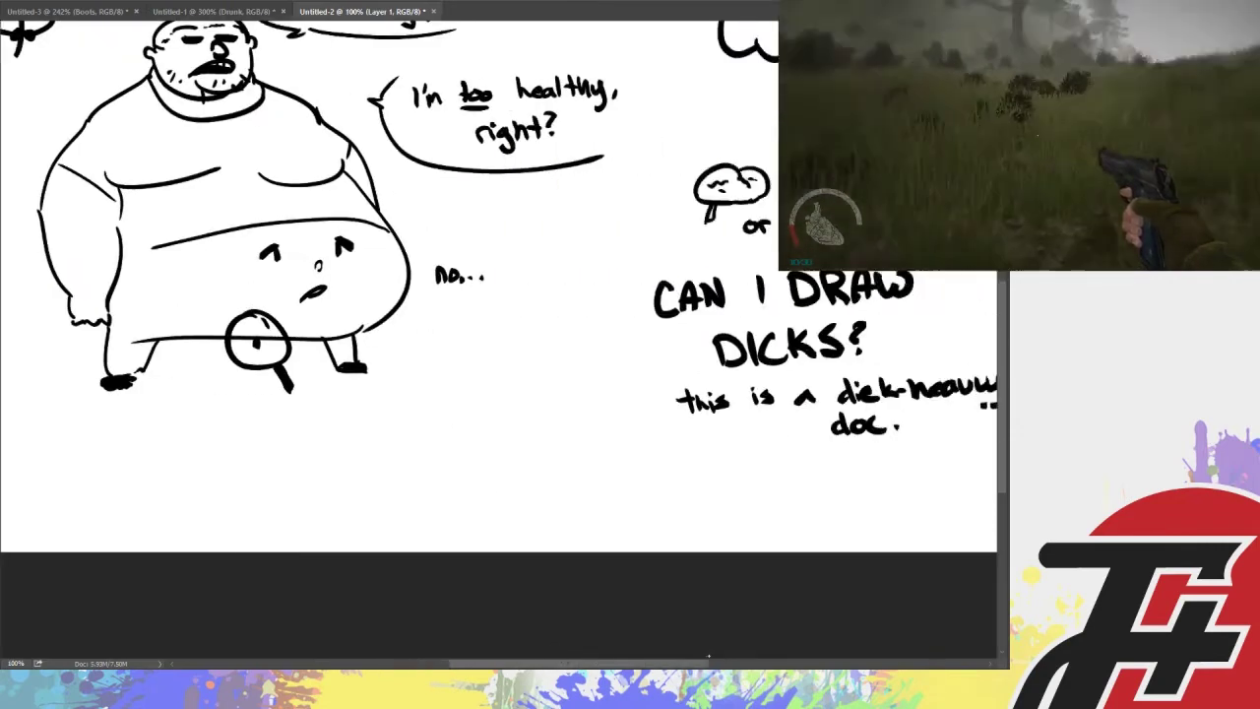
{"action": "scroll", "coordinate": [718, 655], "scroll_direction": "right", "scroll_amount": 5}
{"action": "scroll", "coordinate": [717, 655], "scroll_direction": "up", "scroll_amount": 2}
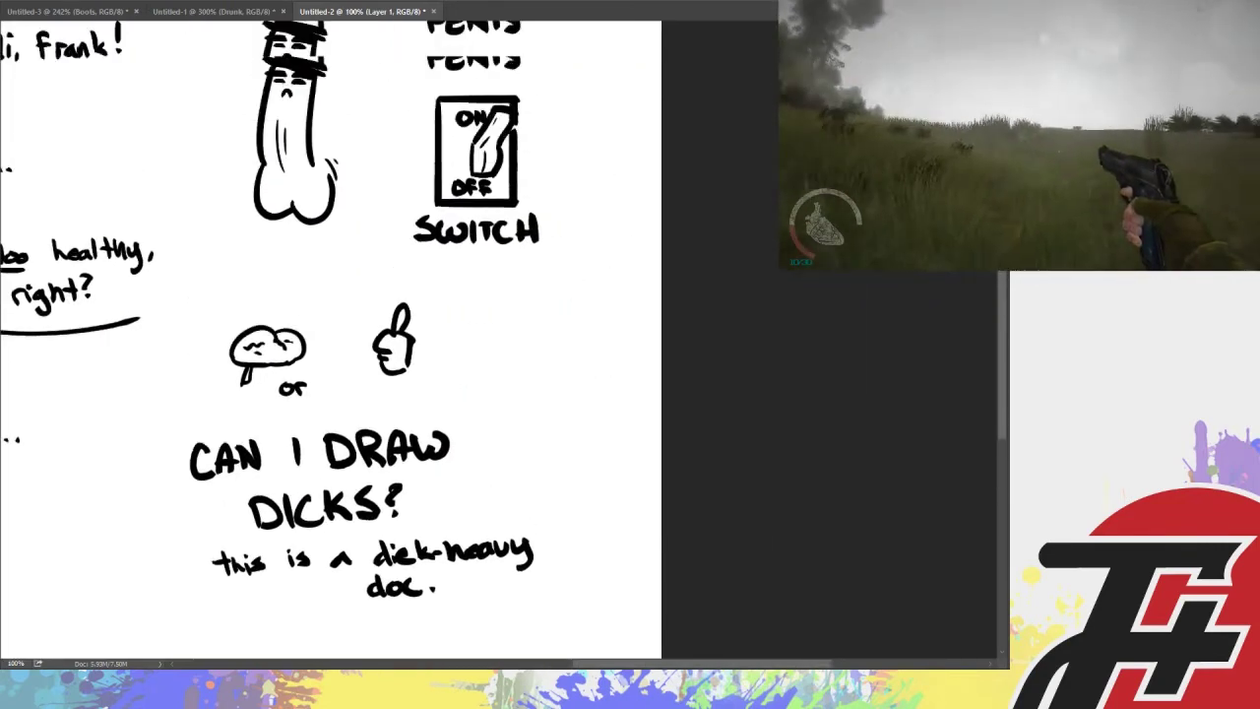
{"action": "scroll", "coordinate": [330, 341], "scroll_direction": "up", "scroll_amount": 3}
{"action": "scroll", "coordinate": [331, 341], "scroll_direction": "down", "scroll_amount": 1}
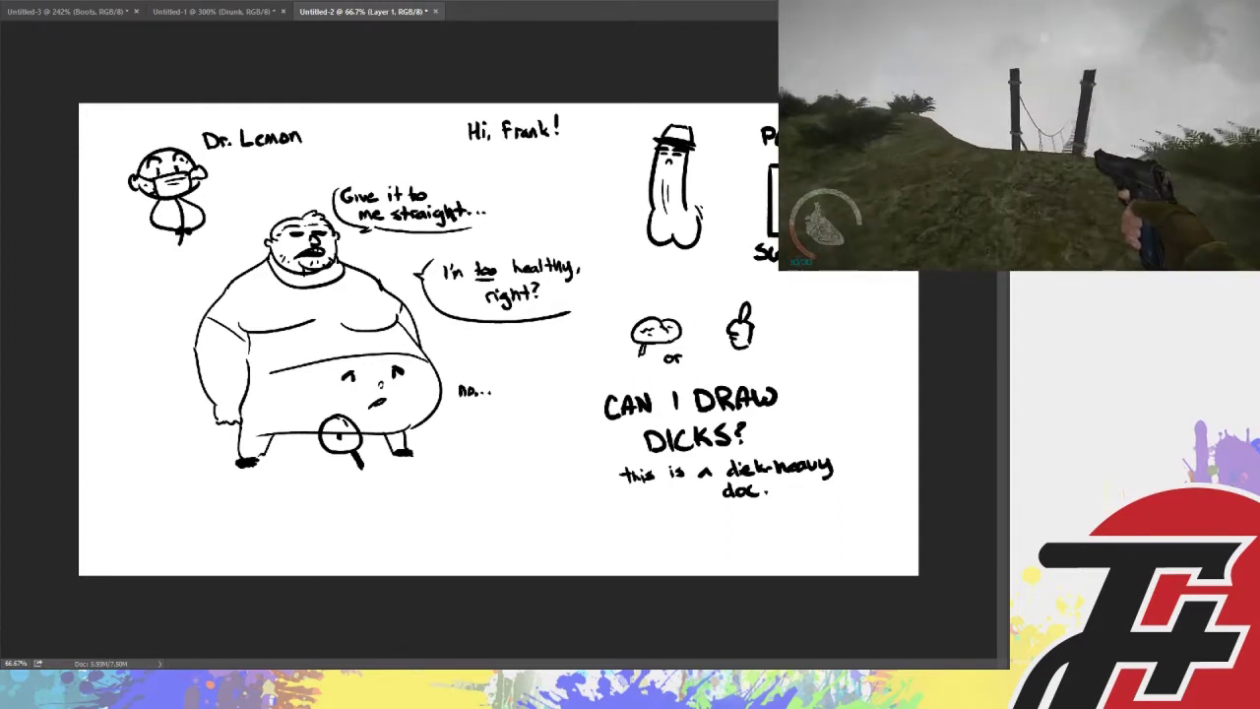
Create a new blank document and set its view, zooming to 200% and back to 100%
{"action": "key", "text": "ctrl+n"}
{"action": "key", "text": "Return"}
{"action": "key", "text": "ctrl+1"}
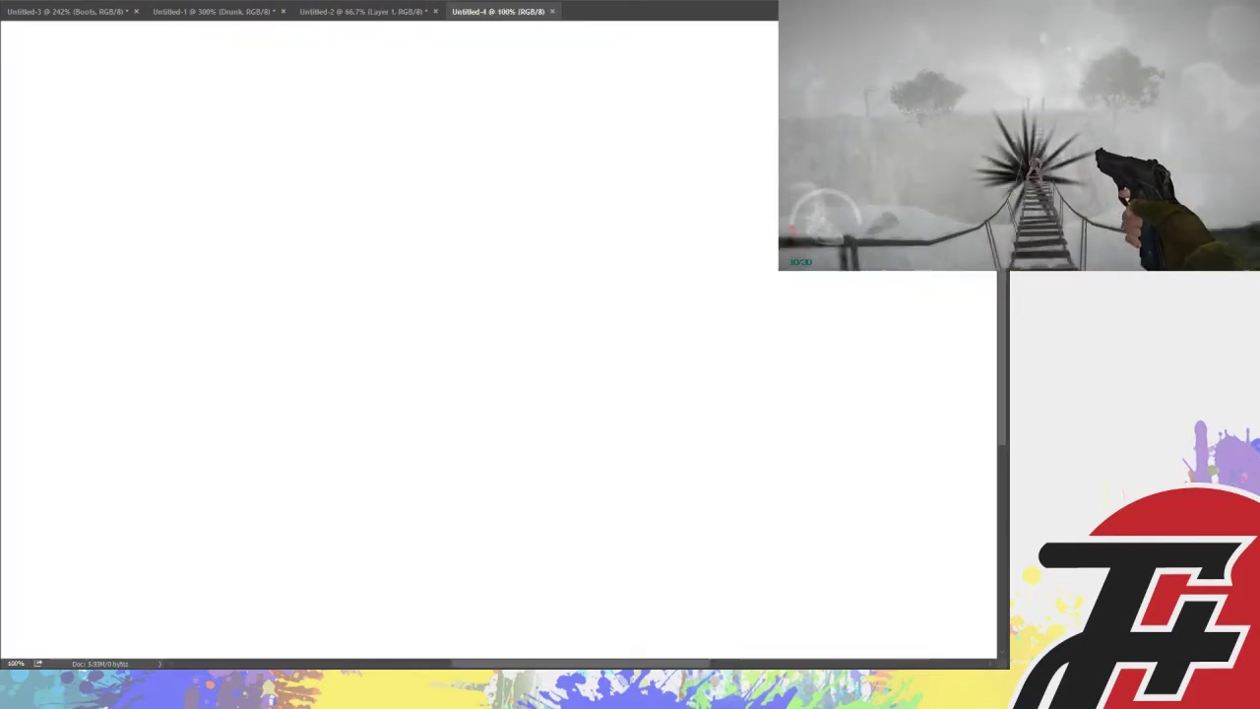
{"action": "scroll", "coordinate": [492, 345], "scroll_direction": "left", "scroll_amount": 3}
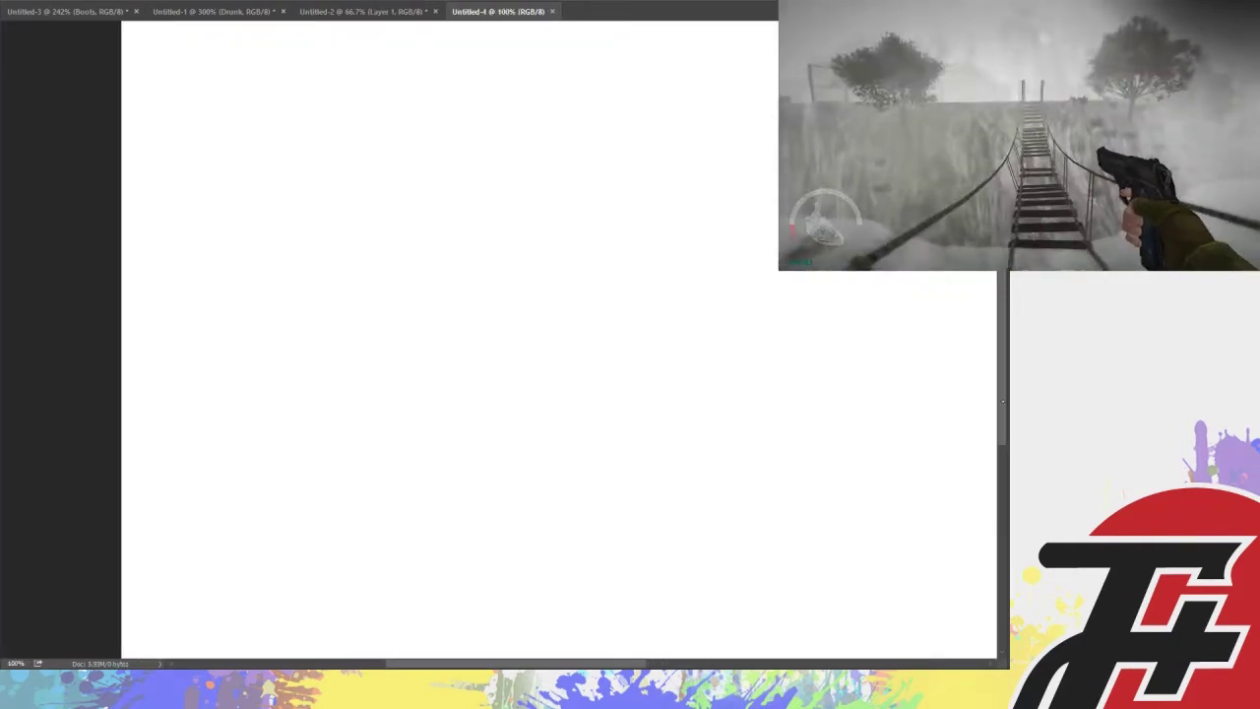
{"action": "scroll", "coordinate": [558, 374], "scroll_direction": "up", "scroll_amount": 1}
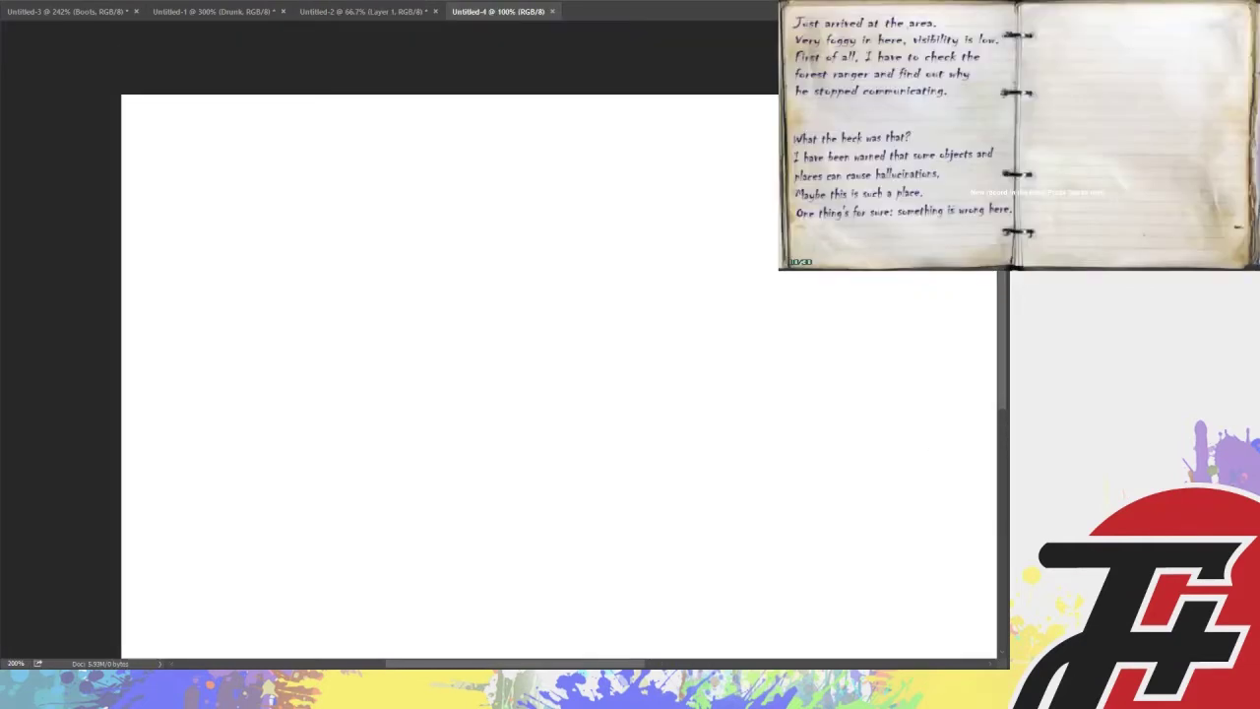
{"action": "key", "text": "ctrl+plus"}
{"action": "scroll", "coordinate": [512, 645], "scroll_direction": "left", "scroll_amount": 3}
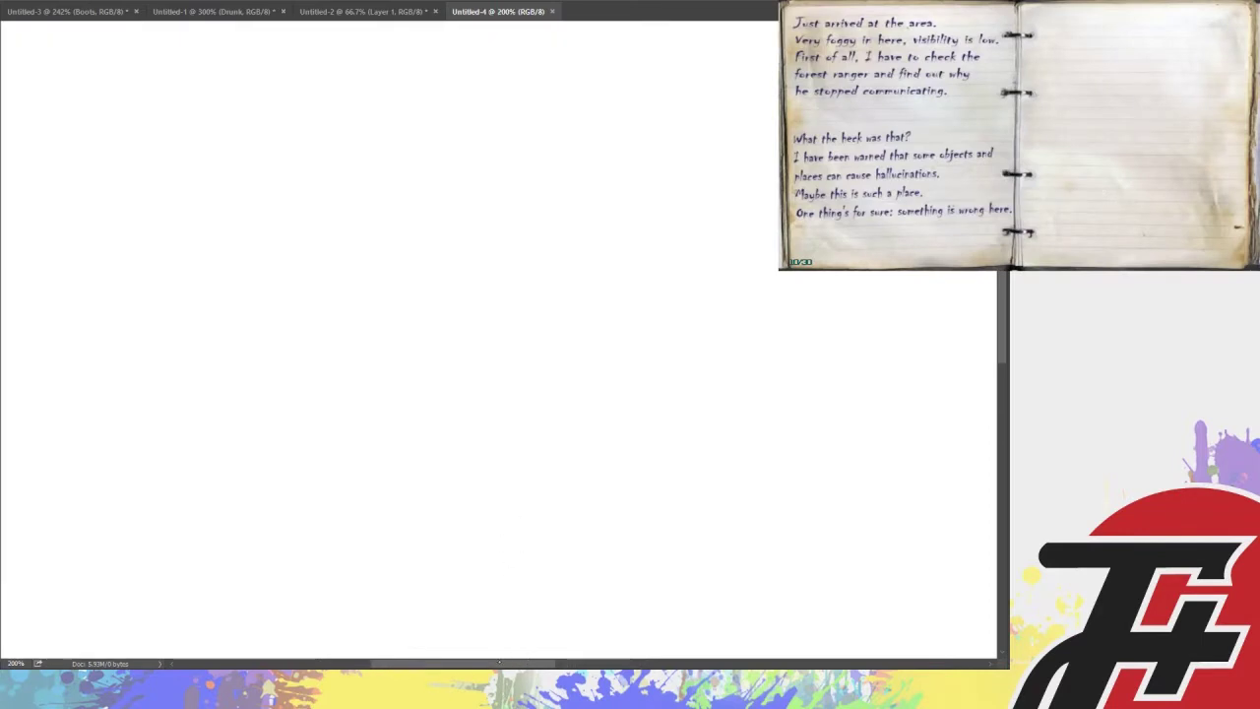
{"action": "key", "text": "ctrl+minus"}
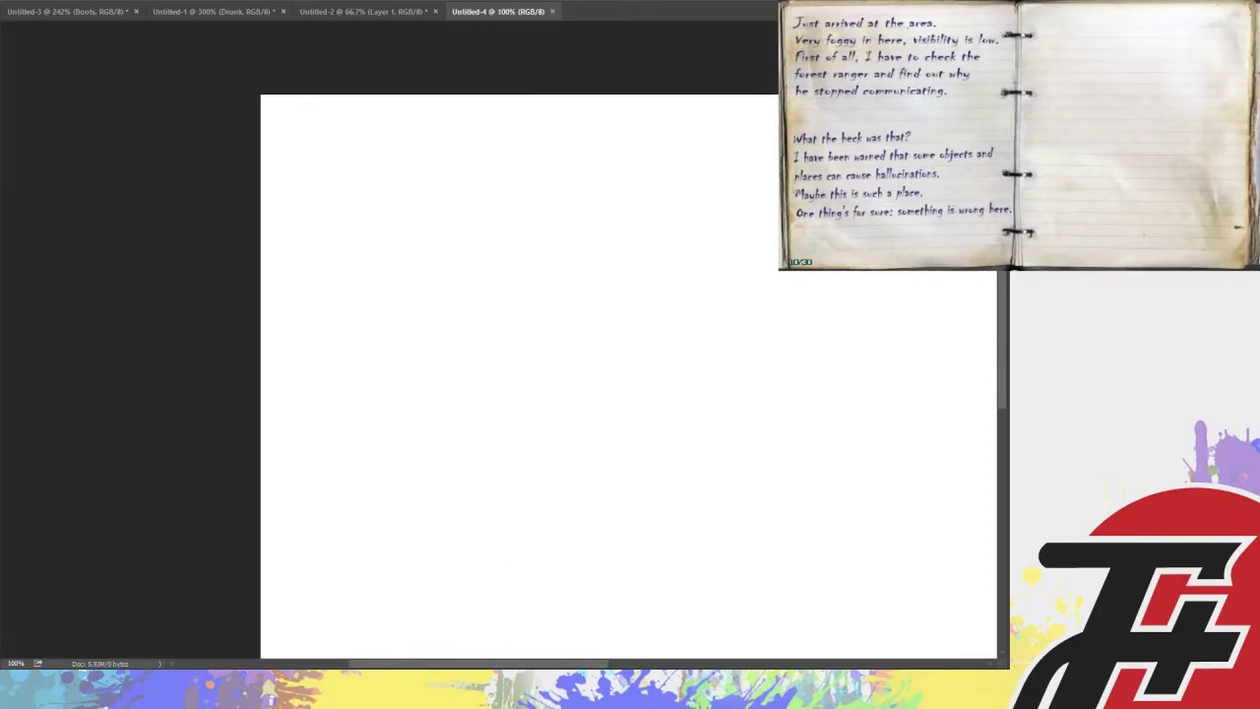
{"action": "left_click_drag", "start_coordinate": [510, 665], "coordinate": [539, 652]}
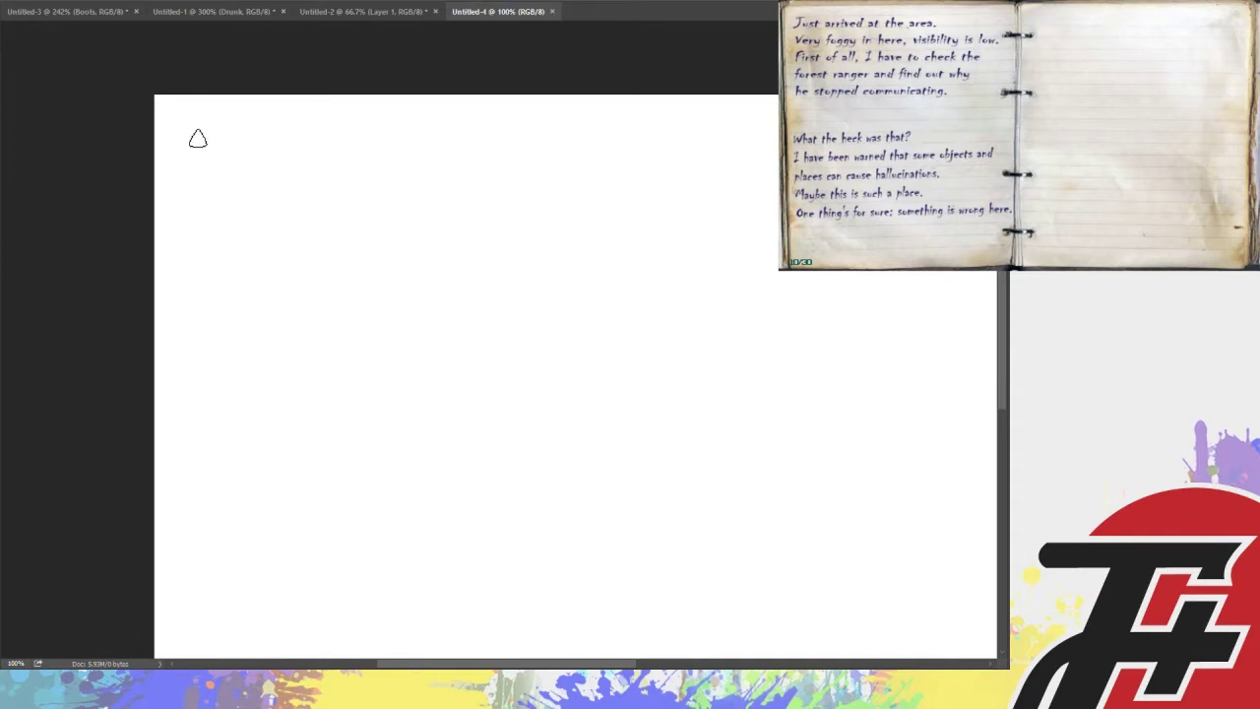
Draw a small hand-drawn square near the top left
{"action": "mouse_move", "coordinate": [192, 177]}
{"action": "left_mouse_down"}
{"action": "mouse_move", "coordinate": [192, 120]}
{"action": "mouse_move", "coordinate": [258, 119]}
{"action": "left_mouse_up"}
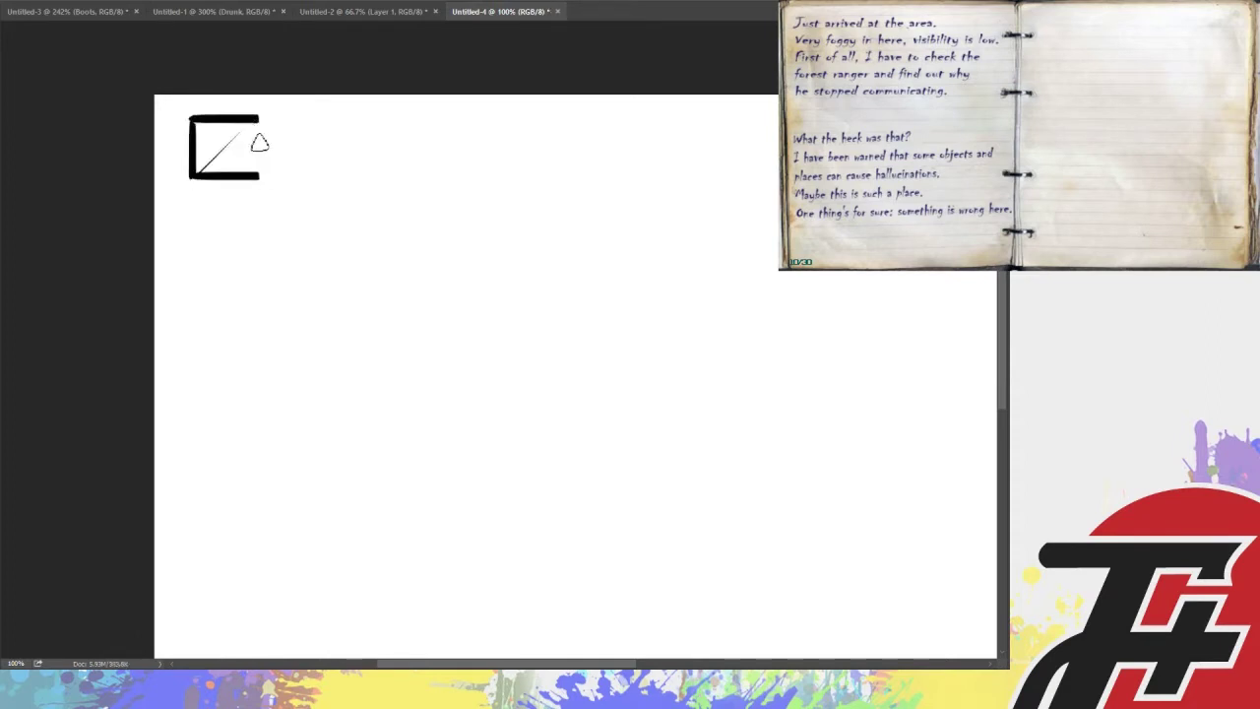
{"action": "left_click_drag", "start_coordinate": [195, 180], "coordinate": [259, 180]}
{"action": "left_click_drag", "start_coordinate": [259, 119], "coordinate": [260, 177]}
Handwrite the @ handle beside the square, then try a circle inside it and undo it
{"action": "mouse_move", "coordinate": [277, 131]}
{"action": "left_mouse_down"}
{"action": "mouse_move", "coordinate": [316, 145]}
{"action": "mouse_move", "coordinate": [329, 119]}
{"action": "mouse_move", "coordinate": [339, 148]}
{"action": "left_mouse_up"}
{"action": "mouse_move", "coordinate": [333, 126]}
{"action": "left_mouse_down"}
{"action": "mouse_move", "coordinate": [361, 127]}
{"action": "mouse_move", "coordinate": [354, 150]}
{"action": "left_mouse_up"}
{"action": "mouse_move", "coordinate": [349, 126]}
{"action": "left_mouse_down"}
{"action": "mouse_move", "coordinate": [377, 129]}
{"action": "mouse_move", "coordinate": [370, 148]}
{"action": "mouse_move", "coordinate": [402, 152]}
{"action": "mouse_move", "coordinate": [442, 129]}
{"action": "mouse_move", "coordinate": [458, 145]}
{"action": "mouse_move", "coordinate": [547, 146]}
{"action": "left_mouse_up"}
{"action": "left_click", "coordinate": [458, 110]}
{"action": "mouse_move", "coordinate": [537, 128]}
{"action": "left_mouse_down"}
{"action": "mouse_move", "coordinate": [597, 140]}
{"action": "mouse_move", "coordinate": [594, 154]}
{"action": "mouse_move", "coordinate": [654, 143]}
{"action": "left_mouse_up"}
{"action": "mouse_move", "coordinate": [664, 109]}
{"action": "left_mouse_down"}
{"action": "mouse_move", "coordinate": [664, 144]}
{"action": "mouse_move", "coordinate": [675, 143]}
{"action": "left_mouse_up"}
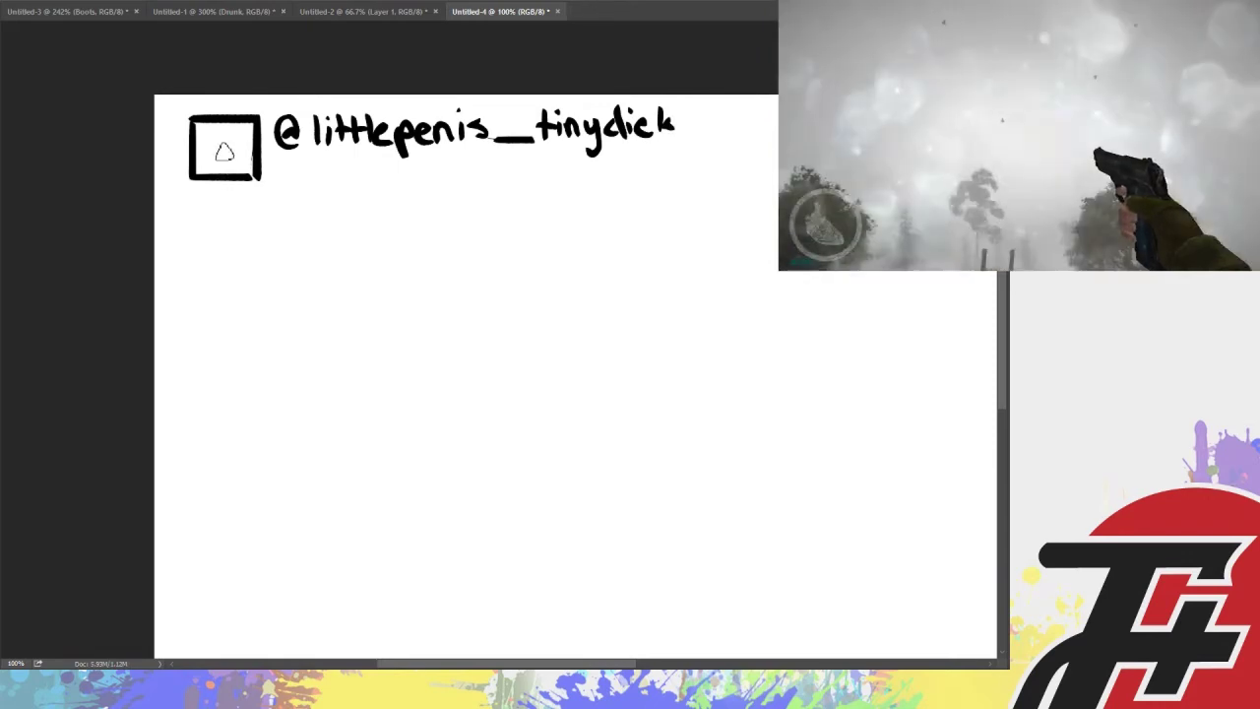
{"action": "mouse_move", "coordinate": [229, 128]}
{"action": "left_mouse_down"}
{"action": "mouse_move", "coordinate": [229, 156]}
{"action": "mouse_move", "coordinate": [230, 130]}
{"action": "mouse_move", "coordinate": [248, 177]}
{"action": "left_mouse_up"}
{"action": "key", "text": "ctrl+z"}
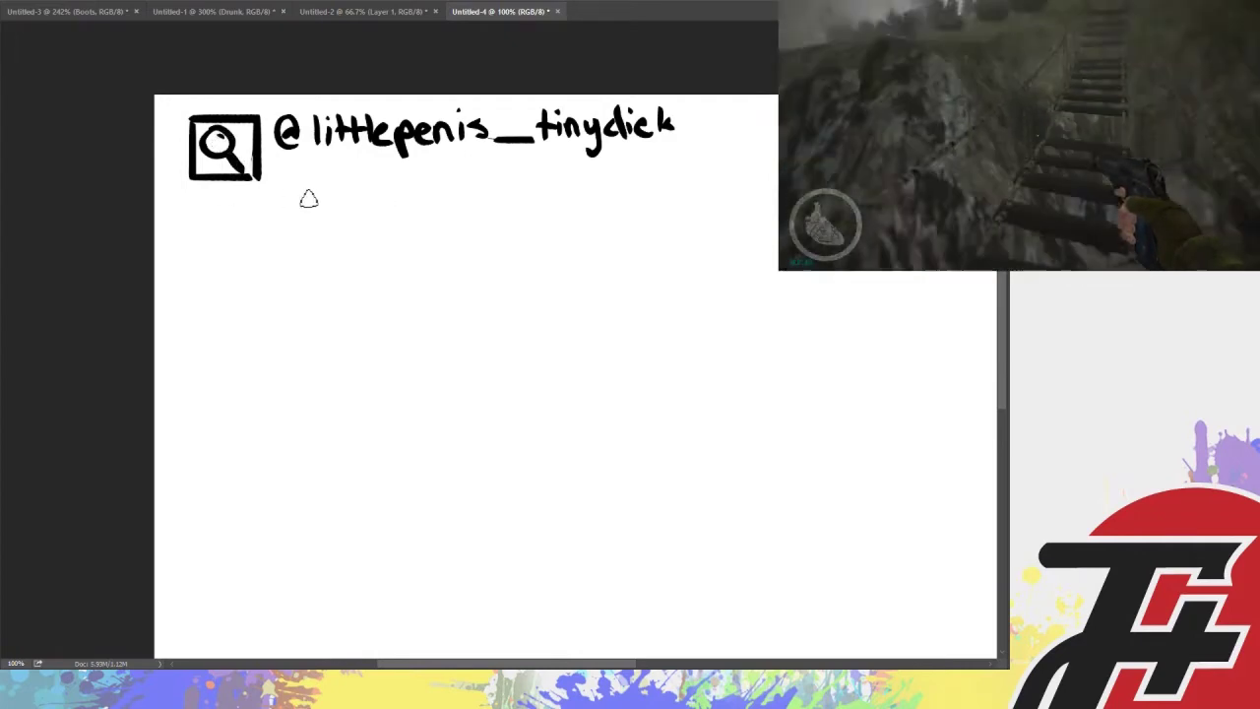
Draw the post's frame line and handwrite 'pls laugh @ my dick.' under the handle
{"action": "mouse_move", "coordinate": [174, 116]}
{"action": "left_mouse_down"}
{"action": "mouse_move", "coordinate": [178, 270]}
{"action": "mouse_move", "coordinate": [616, 249]}
{"action": "mouse_move", "coordinate": [693, 260]}
{"action": "left_mouse_up"}
{"action": "mouse_move", "coordinate": [281, 177]}
{"action": "left_mouse_down"}
{"action": "mouse_move", "coordinate": [284, 203]}
{"action": "mouse_move", "coordinate": [300, 192]}
{"action": "mouse_move", "coordinate": [326, 209]}
{"action": "left_mouse_up"}
{"action": "mouse_move", "coordinate": [378, 174]}
{"action": "left_mouse_down"}
{"action": "mouse_move", "coordinate": [388, 205]}
{"action": "mouse_move", "coordinate": [439, 197]}
{"action": "mouse_move", "coordinate": [435, 218]}
{"action": "left_mouse_up"}
{"action": "mouse_move", "coordinate": [446, 175]}
{"action": "left_mouse_down"}
{"action": "mouse_move", "coordinate": [465, 201]}
{"action": "mouse_move", "coordinate": [576, 185]}
{"action": "mouse_move", "coordinate": [581, 219]}
{"action": "mouse_move", "coordinate": [641, 191]}
{"action": "mouse_move", "coordinate": [694, 201]}
{"action": "left_mouse_up"}
{"action": "left_click", "coordinate": [698, 195]}
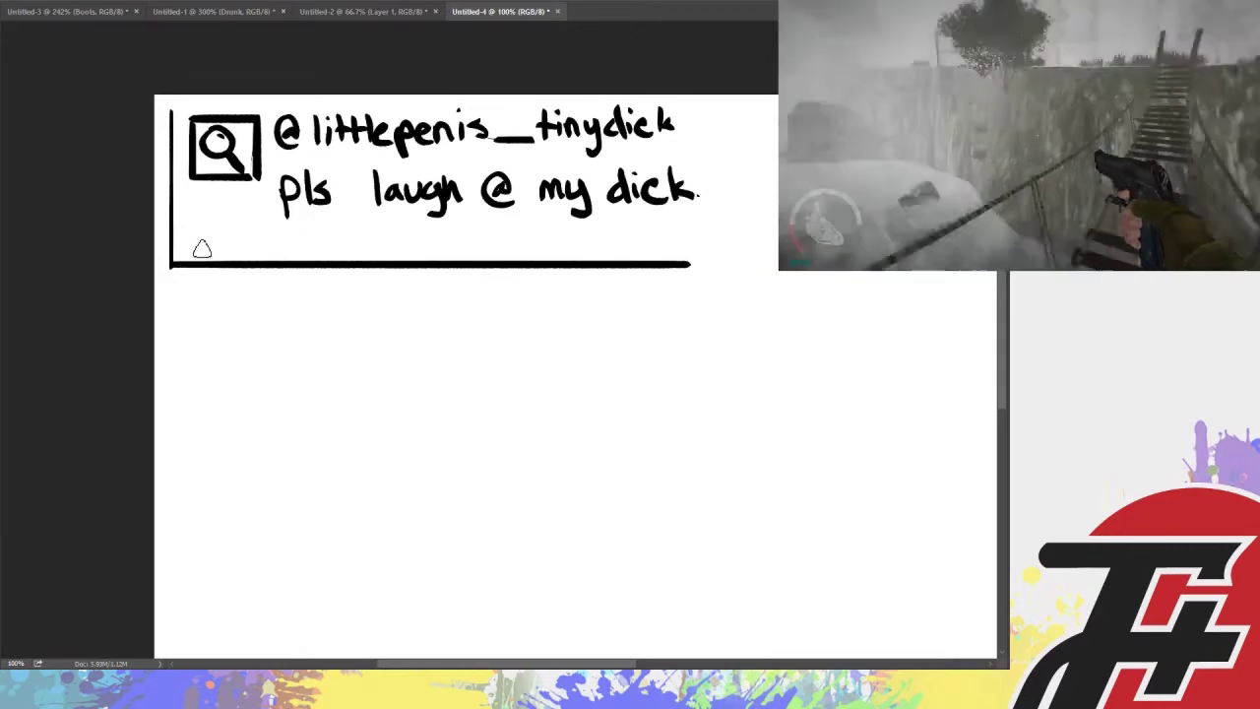
Draw the repost, heart and reply icons with zero counts along the post's bottom
{"action": "mouse_move", "coordinate": [197, 235]}
{"action": "left_mouse_down"}
{"action": "mouse_move", "coordinate": [197, 247]}
{"action": "mouse_move", "coordinate": [217, 236]}
{"action": "mouse_move", "coordinate": [226, 251]}
{"action": "mouse_move", "coordinate": [202, 248]}
{"action": "mouse_move", "coordinate": [252, 246]}
{"action": "left_mouse_up"}
{"action": "mouse_move", "coordinate": [335, 251]}
{"action": "left_mouse_down"}
{"action": "mouse_move", "coordinate": [336, 238]}
{"action": "mouse_move", "coordinate": [378, 237]}
{"action": "left_mouse_up"}
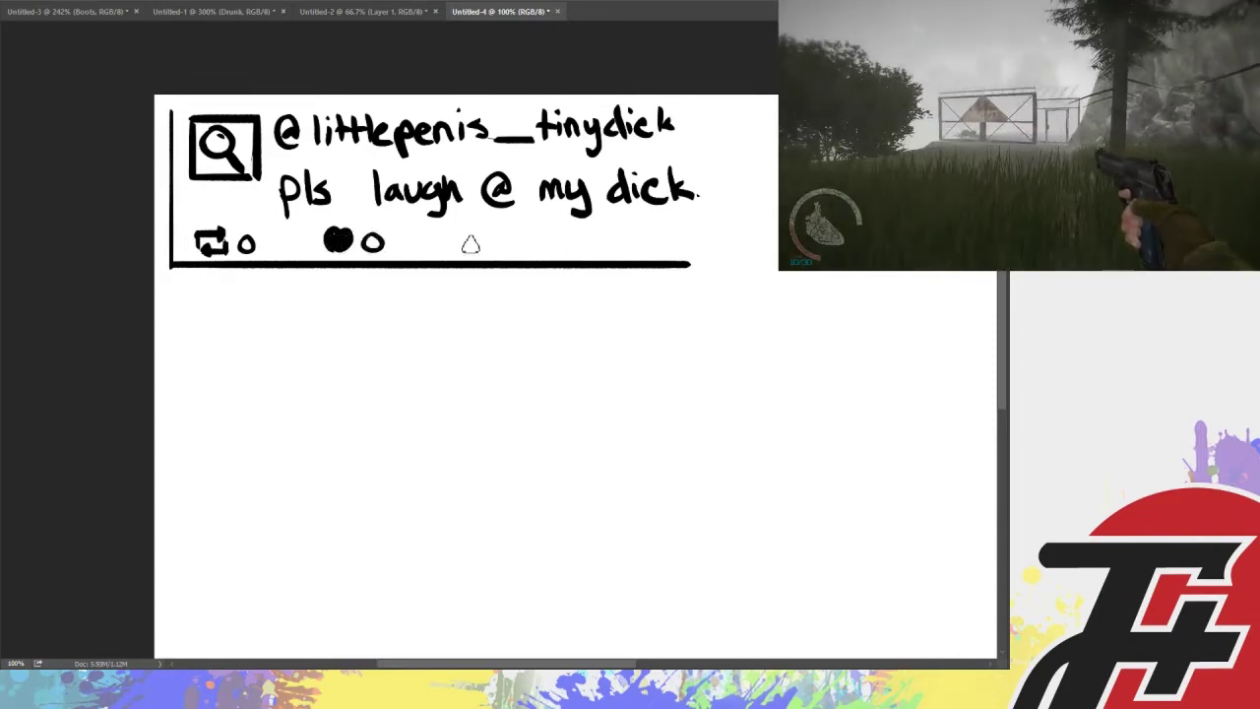
{"action": "mouse_move", "coordinate": [492, 238]}
{"action": "left_mouse_down"}
{"action": "mouse_move", "coordinate": [474, 250]}
{"action": "mouse_move", "coordinate": [522, 248]}
{"action": "left_mouse_up"}
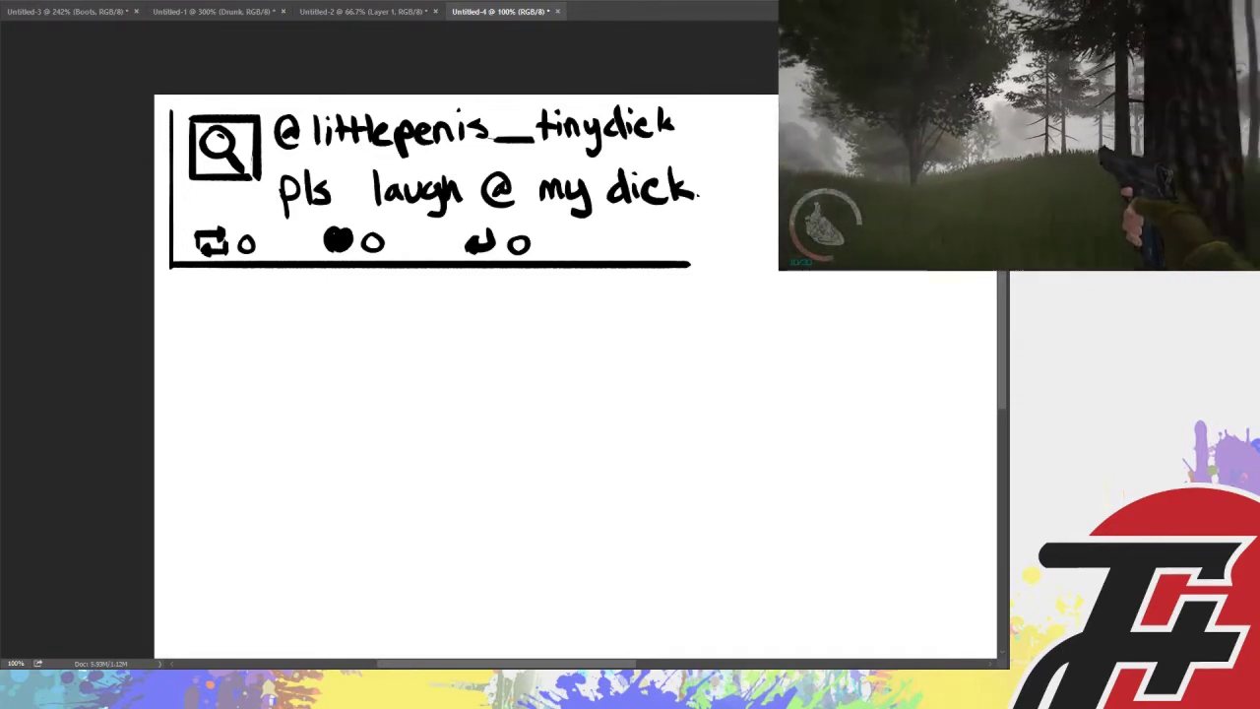
{"action": "key", "text": "ctrl+plus"}
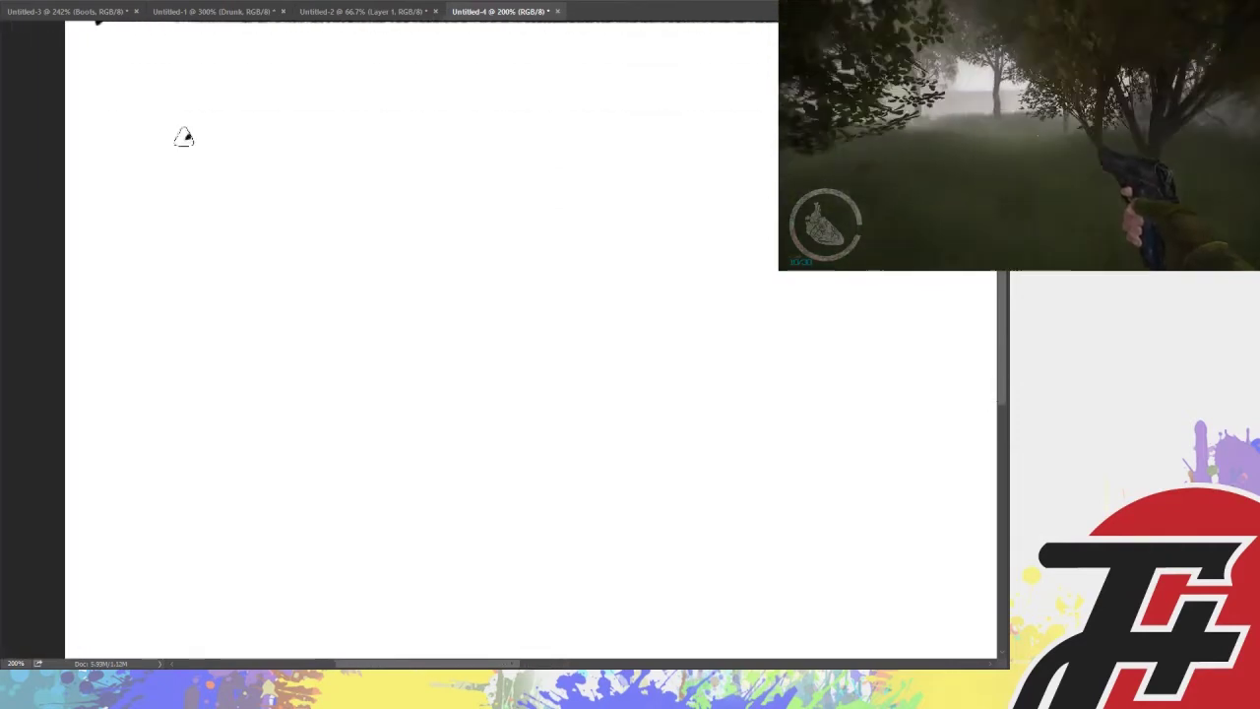
{"action": "left_click_drag", "start_coordinate": [191, 122], "coordinate": [191, 186]}
Draw the pill bottle's rectangular cap with ridge marks
{"action": "left_click_drag", "start_coordinate": [193, 117], "coordinate": [417, 126]}
{"action": "key", "text": "ctrl+z"}
{"action": "left_click_drag", "start_coordinate": [193, 116], "coordinate": [370, 109]}
{"action": "left_click_drag", "start_coordinate": [194, 186], "coordinate": [373, 183]}
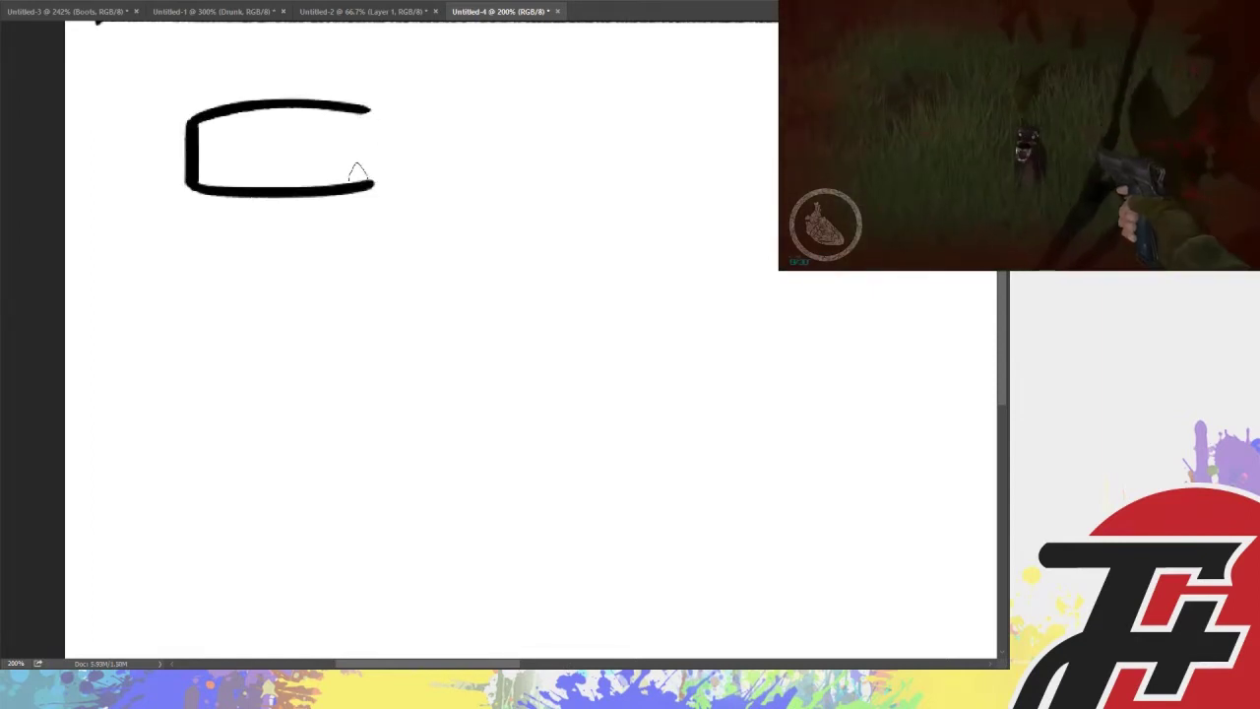
{"action": "left_click_drag", "start_coordinate": [374, 111], "coordinate": [375, 182]}
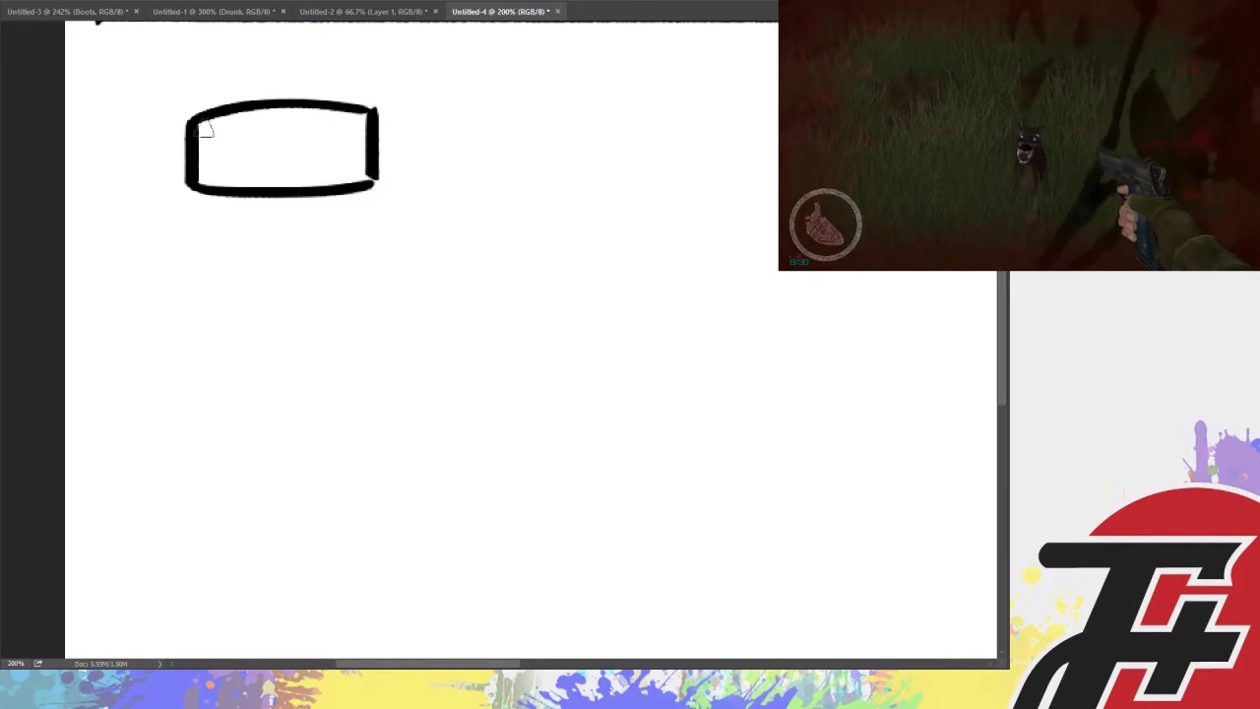
{"action": "mouse_move", "coordinate": [208, 131]}
{"action": "left_mouse_down"}
{"action": "mouse_move", "coordinate": [276, 137]}
{"action": "mouse_move", "coordinate": [323, 123]}
{"action": "left_mouse_up"}
{"action": "key", "text": "ctrl+z"}
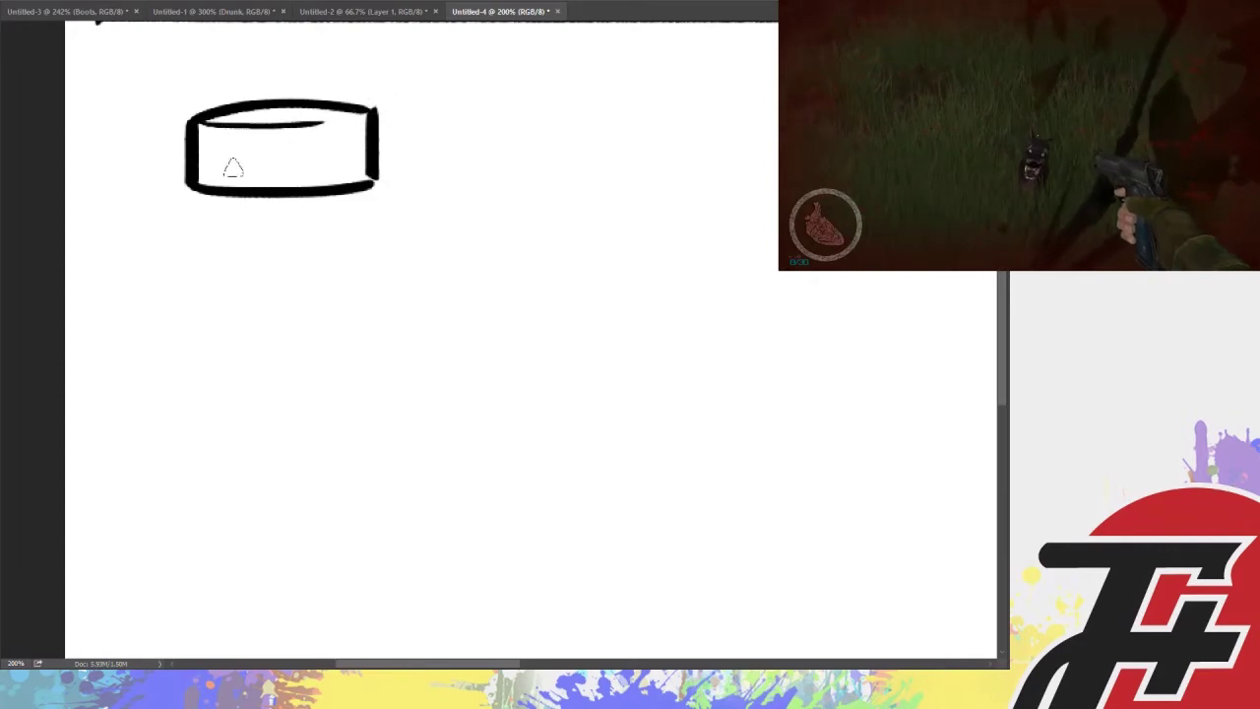
{"action": "left_click_drag", "start_coordinate": [226, 152], "coordinate": [226, 192]}
{"action": "key", "text": "ctrl+z"}
Draw the bottle body with two label lines and write 'small' on the label
{"action": "key", "text": "ctrl+z"}
{"action": "left_click_drag", "start_coordinate": [318, 167], "coordinate": [318, 189]}
{"action": "left_click_drag", "start_coordinate": [208, 192], "coordinate": [208, 405]}
{"action": "left_click_drag", "start_coordinate": [360, 187], "coordinate": [358, 408]}
{"action": "left_click_drag", "start_coordinate": [205, 411], "coordinate": [365, 412]}
{"action": "left_click_drag", "start_coordinate": [211, 219], "coordinate": [320, 219]}
{"action": "key", "text": "ctrl+z"}
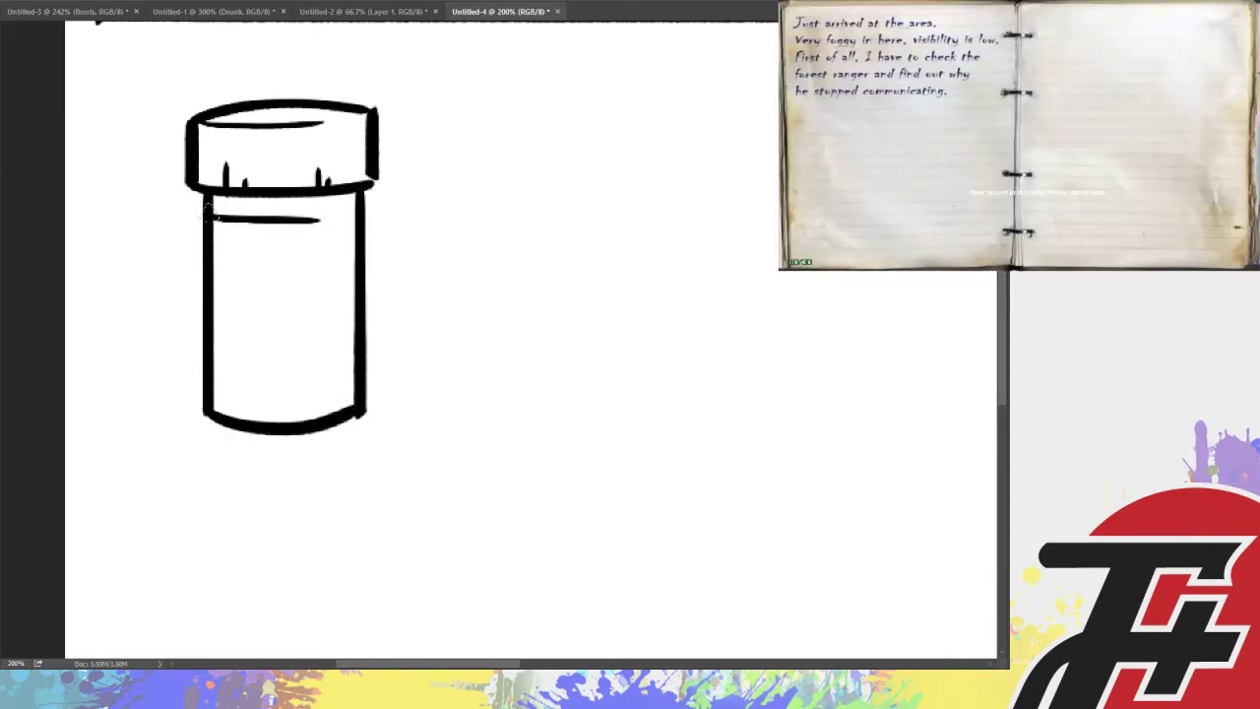
{"action": "left_click_drag", "start_coordinate": [212, 218], "coordinate": [364, 215]}
{"action": "key", "text": "ctrl+z"}
{"action": "left_click_drag", "start_coordinate": [213, 219], "coordinate": [352, 212]}
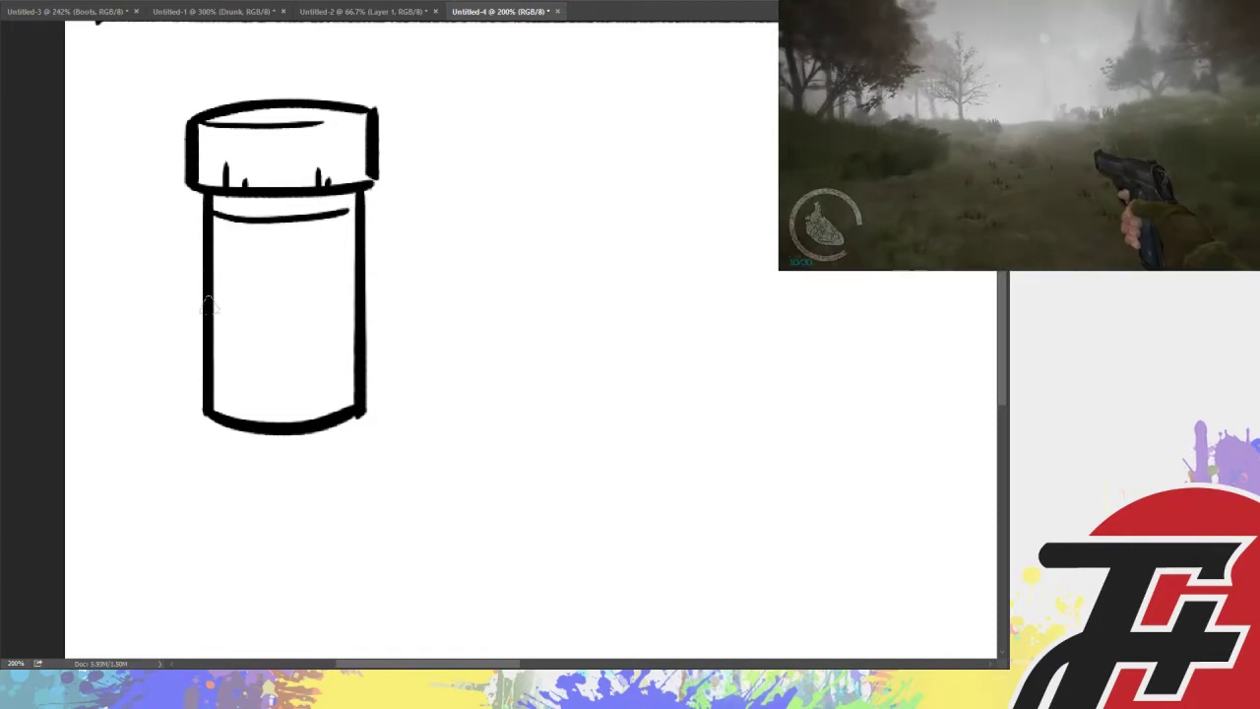
{"action": "left_click_drag", "start_coordinate": [320, 319], "coordinate": [211, 316]}
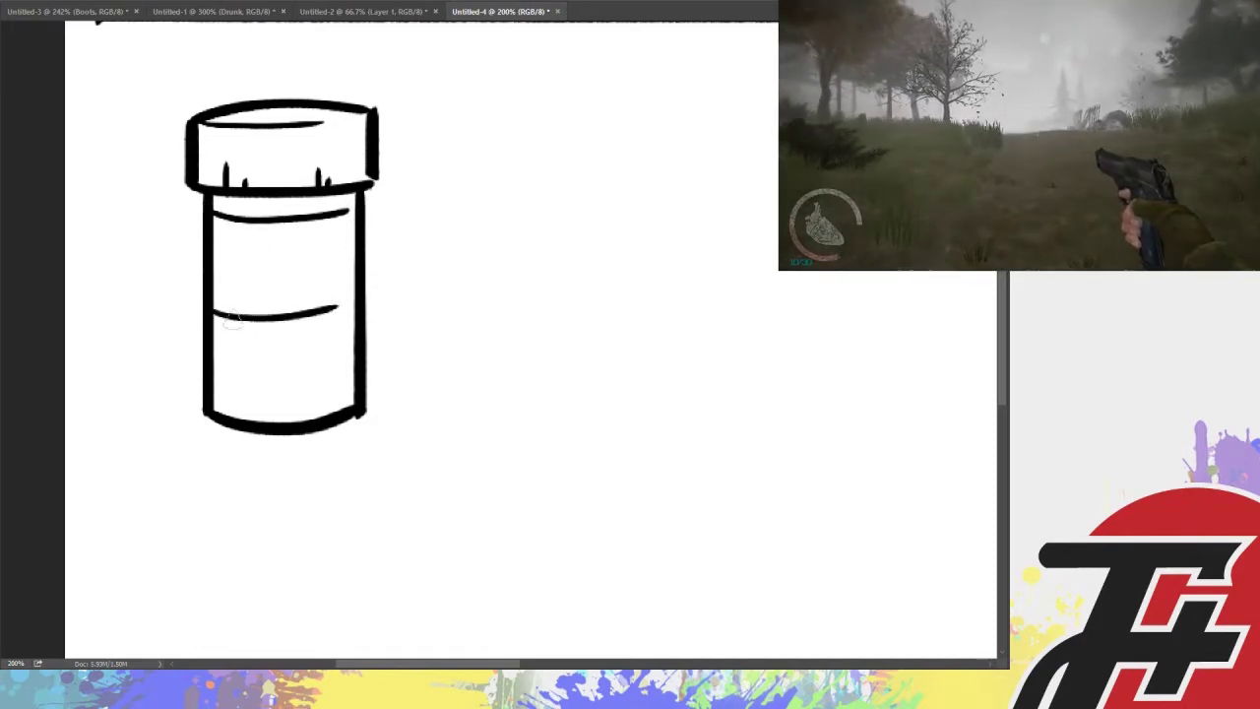
{"action": "mouse_move", "coordinate": [333, 318]}
{"action": "left_mouse_down"}
{"action": "mouse_move", "coordinate": [285, 317]}
{"action": "mouse_move", "coordinate": [328, 316]}
{"action": "left_mouse_up"}
{"action": "key", "text": "ctrl+z"}
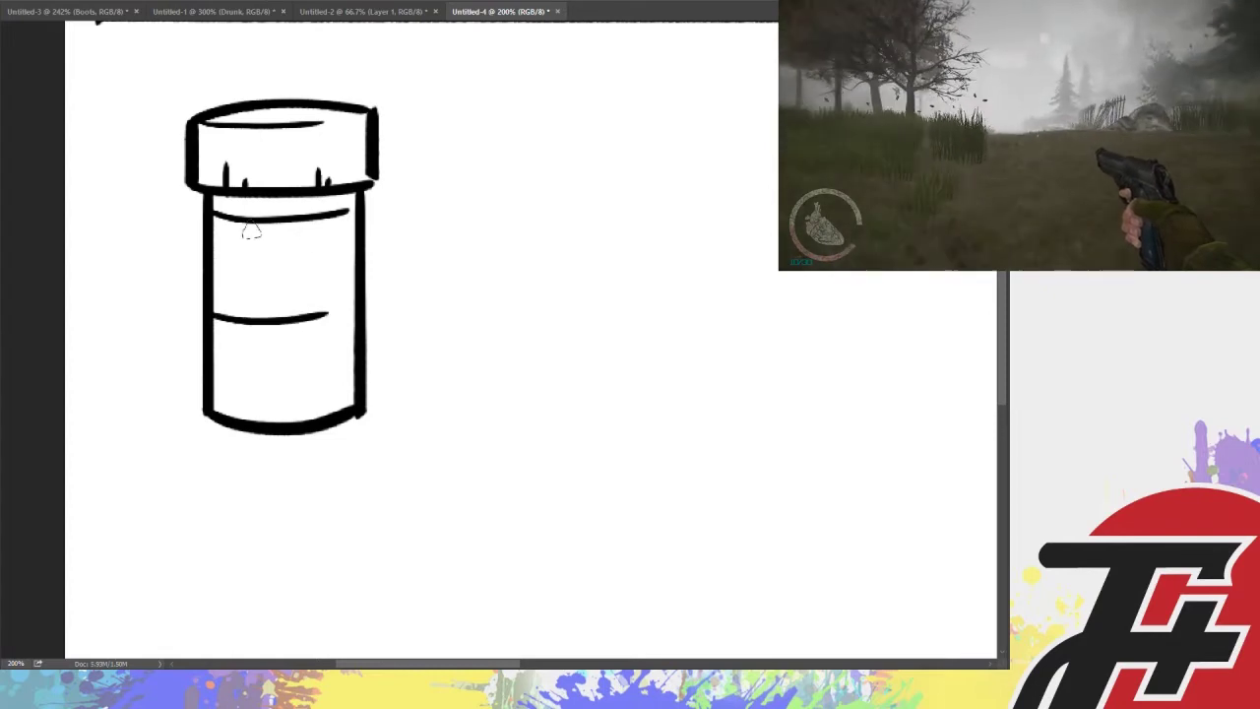
{"action": "mouse_move", "coordinate": [229, 242]}
{"action": "left_mouse_down"}
{"action": "mouse_move", "coordinate": [293, 236]}
{"action": "mouse_move", "coordinate": [303, 250]}
{"action": "left_mouse_up"}
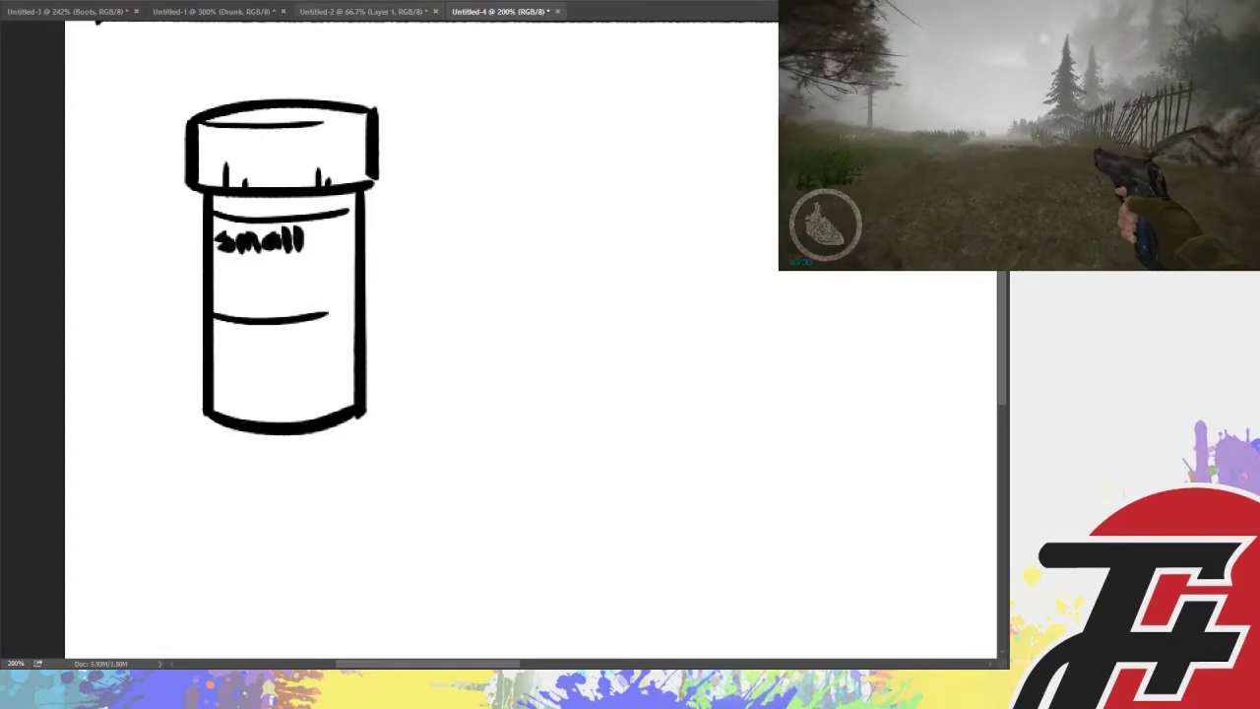
{"action": "left_click", "coordinate": [211, 11]}
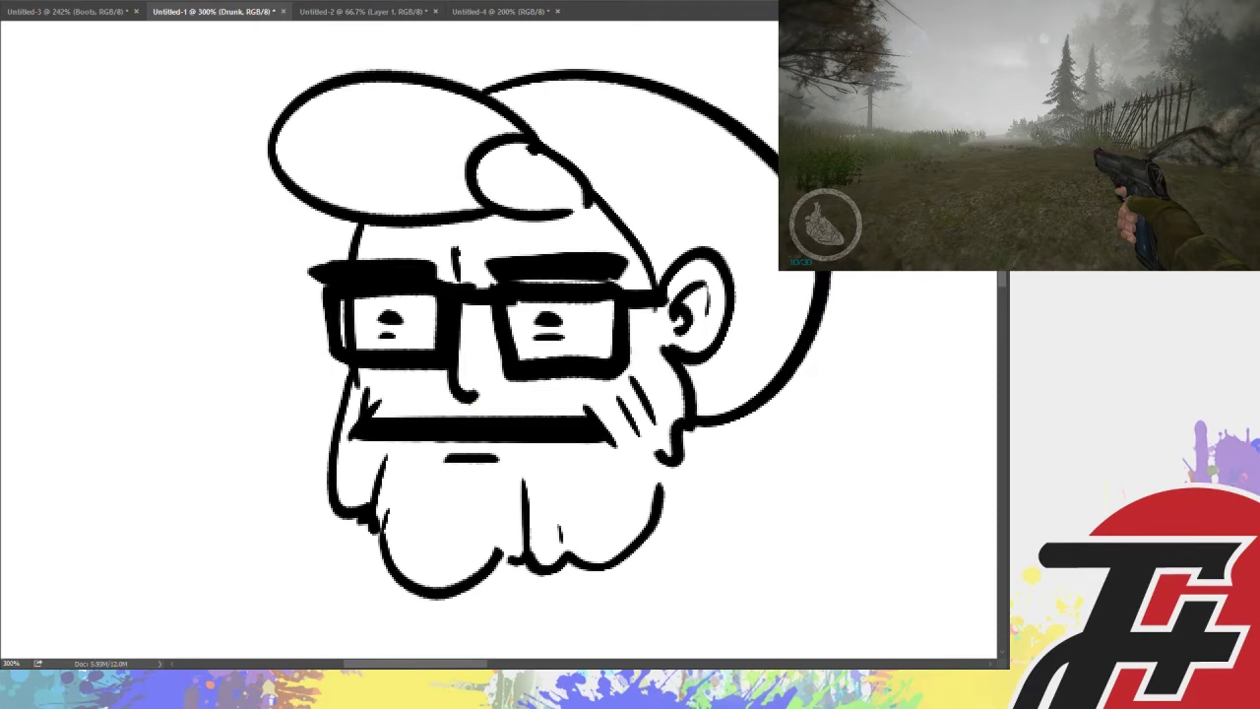
{"action": "key", "text": "alt+["}
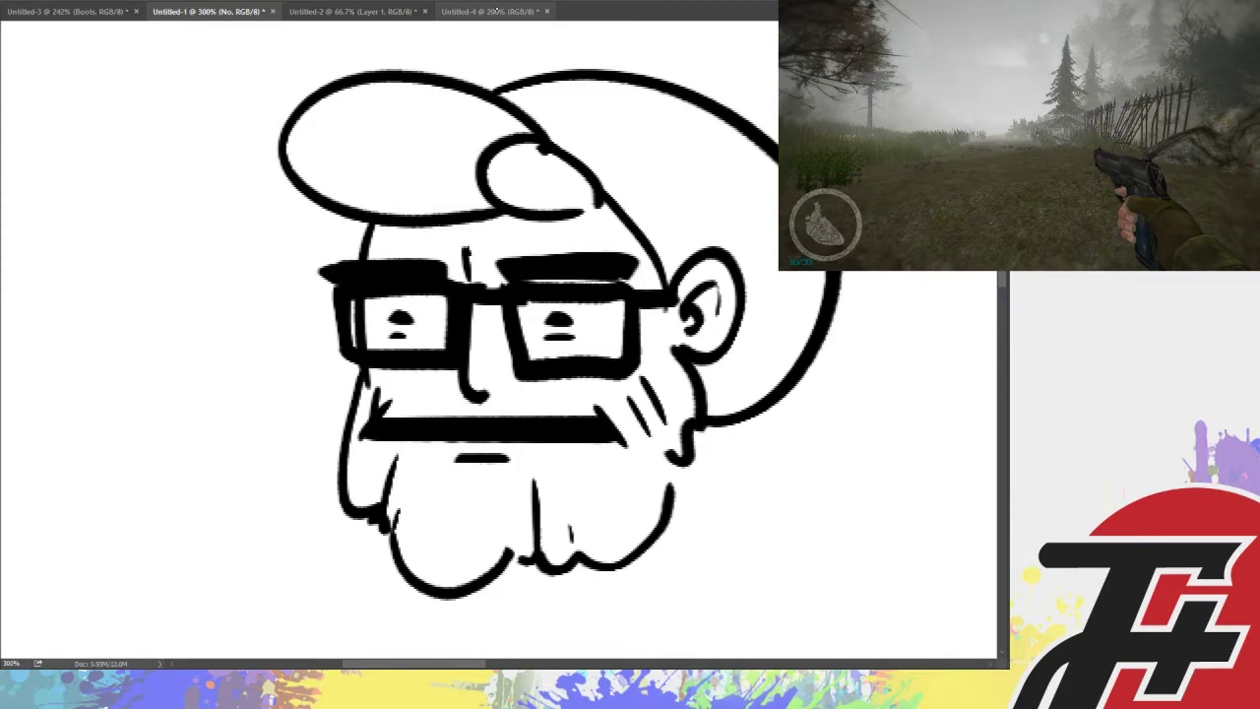
{"action": "key", "text": "ctrl+Tab"}
{"action": "key", "text": "ctrl+Tab"}
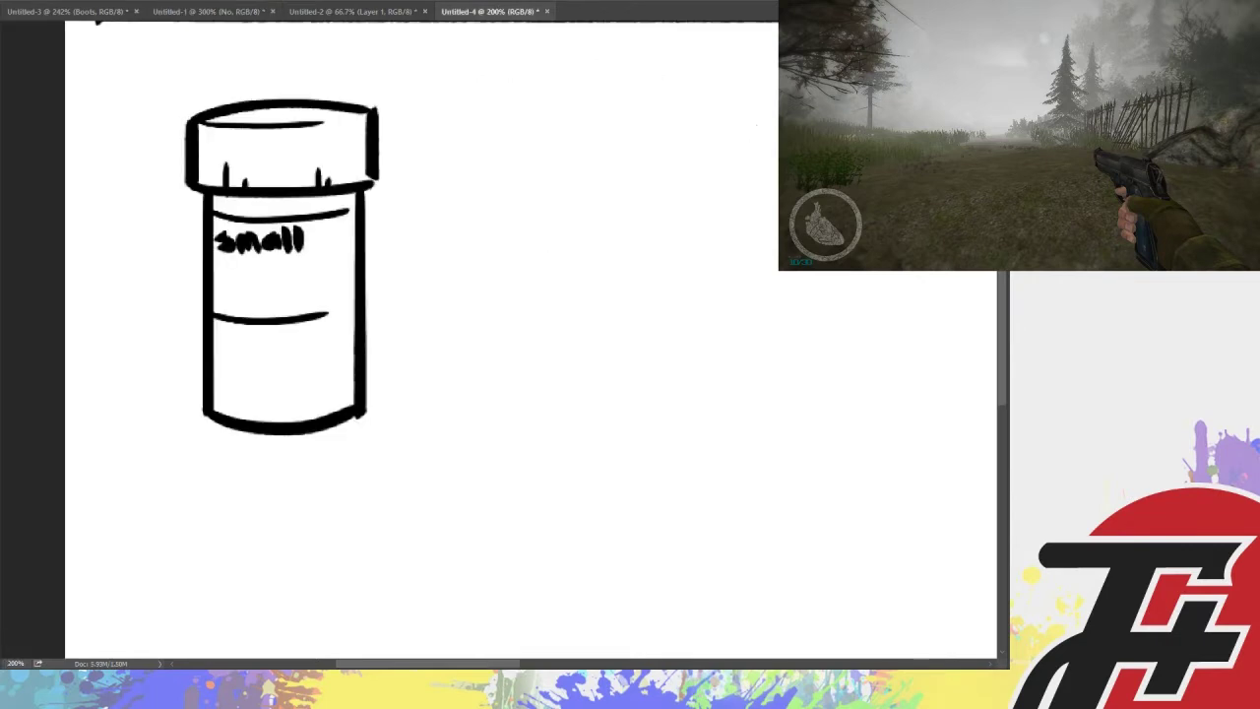
Add 'dick' and '40 m' to the bottle label
{"action": "mouse_move", "coordinate": [242, 279]}
{"action": "left_mouse_down"}
{"action": "mouse_move", "coordinate": [246, 258]}
{"action": "mouse_move", "coordinate": [254, 276]}
{"action": "mouse_move", "coordinate": [296, 283]}
{"action": "left_mouse_up"}
{"action": "mouse_move", "coordinate": [234, 358]}
{"action": "left_mouse_down"}
{"action": "mouse_move", "coordinate": [329, 362]}
{"action": "mouse_move", "coordinate": [313, 389]}
{"action": "left_mouse_up"}
{"action": "mouse_move", "coordinate": [728, 138]}
{"action": "left_mouse_down"}
{"action": "mouse_move", "coordinate": [411, 138]}
{"action": "mouse_move", "coordinate": [304, 225]}
{"action": "mouse_move", "coordinate": [357, 146]}
{"action": "left_mouse_up"}
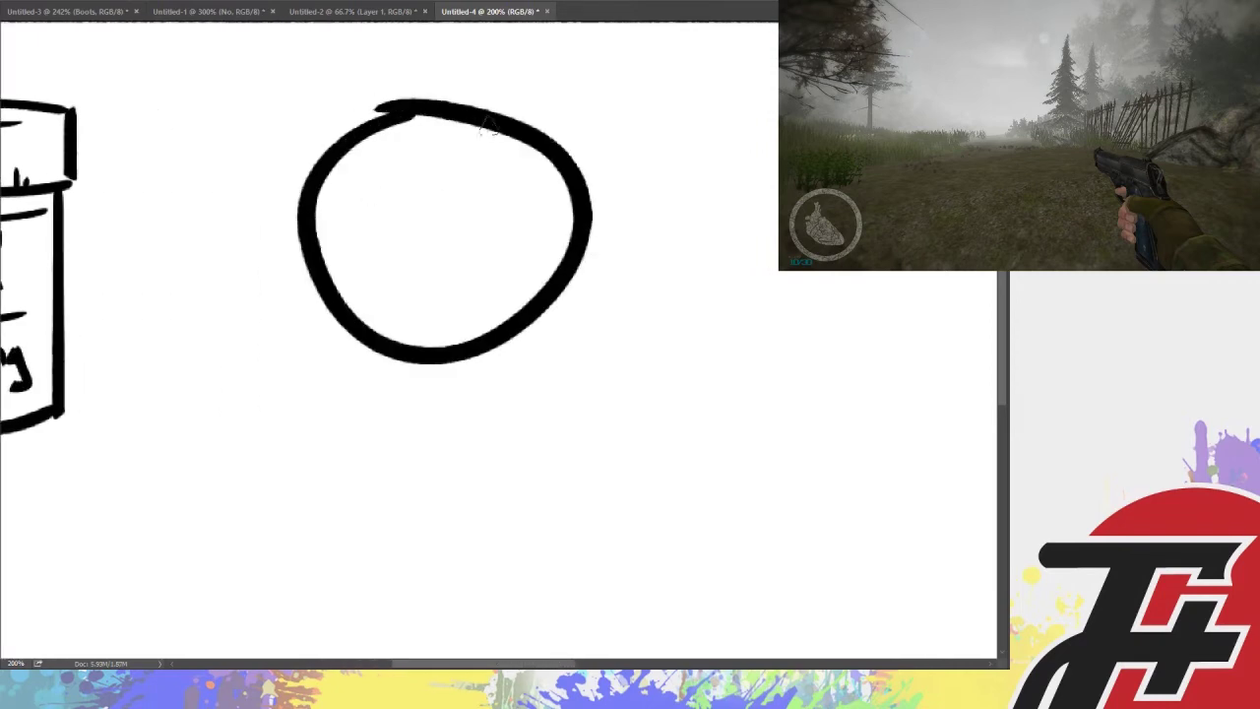
Redraw a larger circle with inner curves, diagonal bars and an arm raising a peace-sign hand
{"action": "key", "text": "ctrl+z"}
{"action": "mouse_move", "coordinate": [433, 119]}
{"action": "left_mouse_down"}
{"action": "mouse_move", "coordinate": [467, 368]}
{"action": "mouse_move", "coordinate": [429, 114]}
{"action": "left_mouse_up"}
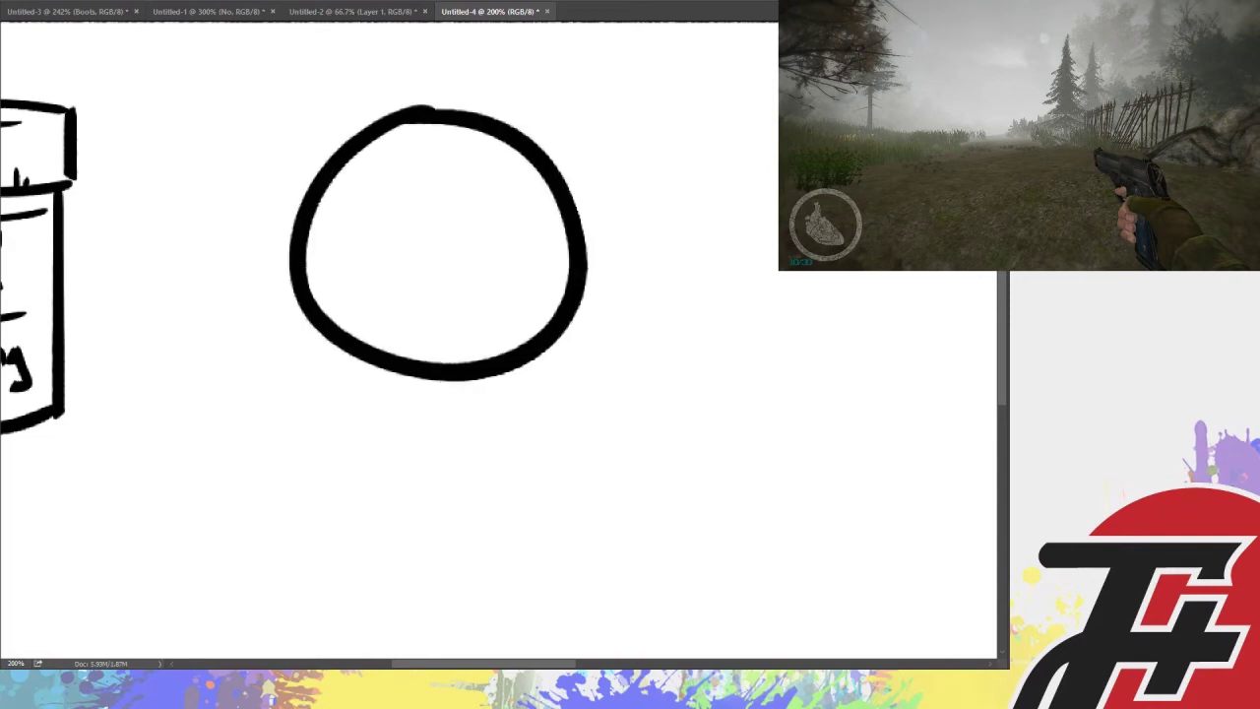
{"action": "left_click_drag", "start_coordinate": [374, 146], "coordinate": [343, 272]}
{"action": "mouse_move", "coordinate": [445, 146]}
{"action": "left_mouse_down"}
{"action": "mouse_move", "coordinate": [473, 275]}
{"action": "mouse_move", "coordinate": [433, 361]}
{"action": "left_mouse_up"}
{"action": "mouse_move", "coordinate": [407, 160]}
{"action": "left_mouse_down"}
{"action": "mouse_move", "coordinate": [406, 148]}
{"action": "mouse_move", "coordinate": [394, 321]}
{"action": "mouse_move", "coordinate": [412, 239]}
{"action": "mouse_move", "coordinate": [416, 252]}
{"action": "left_mouse_up"}
{"action": "left_click_drag", "start_coordinate": [504, 136], "coordinate": [481, 195]}
{"action": "left_click_drag", "start_coordinate": [356, 339], "coordinate": [384, 311]}
{"action": "mouse_move", "coordinate": [343, 235]}
{"action": "left_mouse_down"}
{"action": "mouse_move", "coordinate": [272, 229]}
{"action": "mouse_move", "coordinate": [281, 186]}
{"action": "left_mouse_up"}
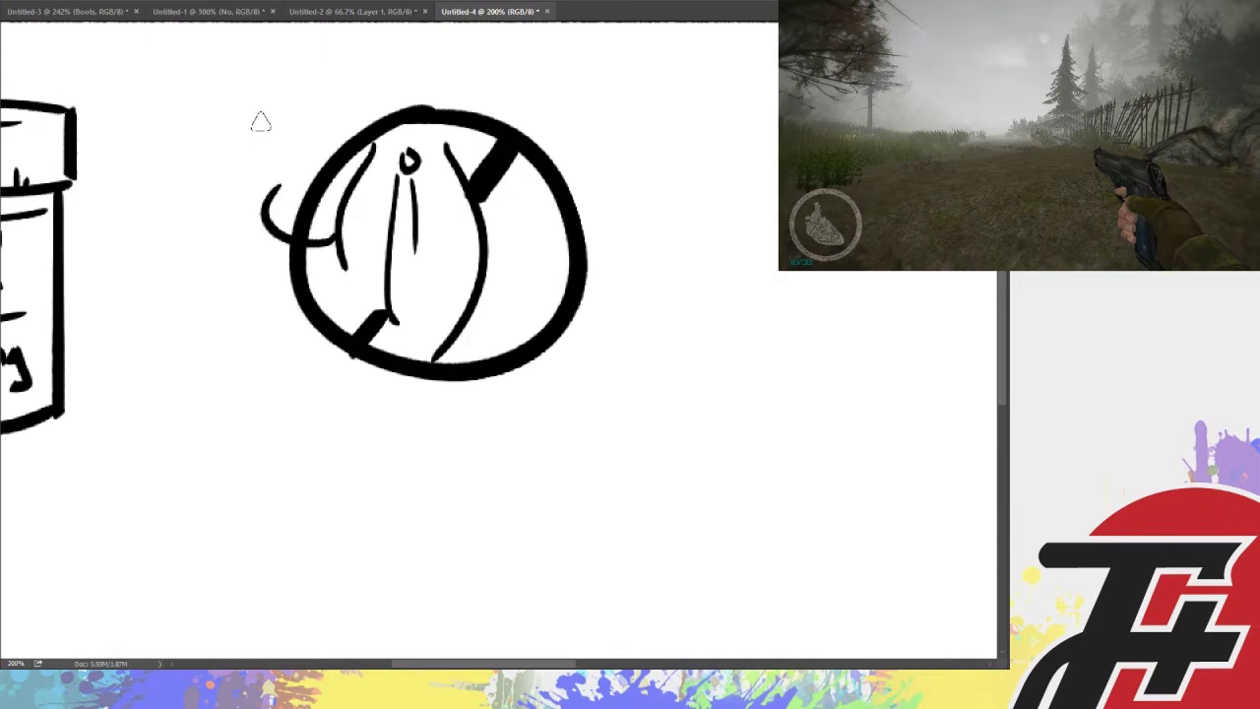
{"action": "mouse_move", "coordinate": [261, 125]}
{"action": "left_mouse_down"}
{"action": "mouse_move", "coordinate": [262, 104]}
{"action": "mouse_move", "coordinate": [272, 123]}
{"action": "mouse_move", "coordinate": [246, 153]}
{"action": "mouse_move", "coordinate": [287, 146]}
{"action": "mouse_move", "coordinate": [268, 175]}
{"action": "left_mouse_up"}
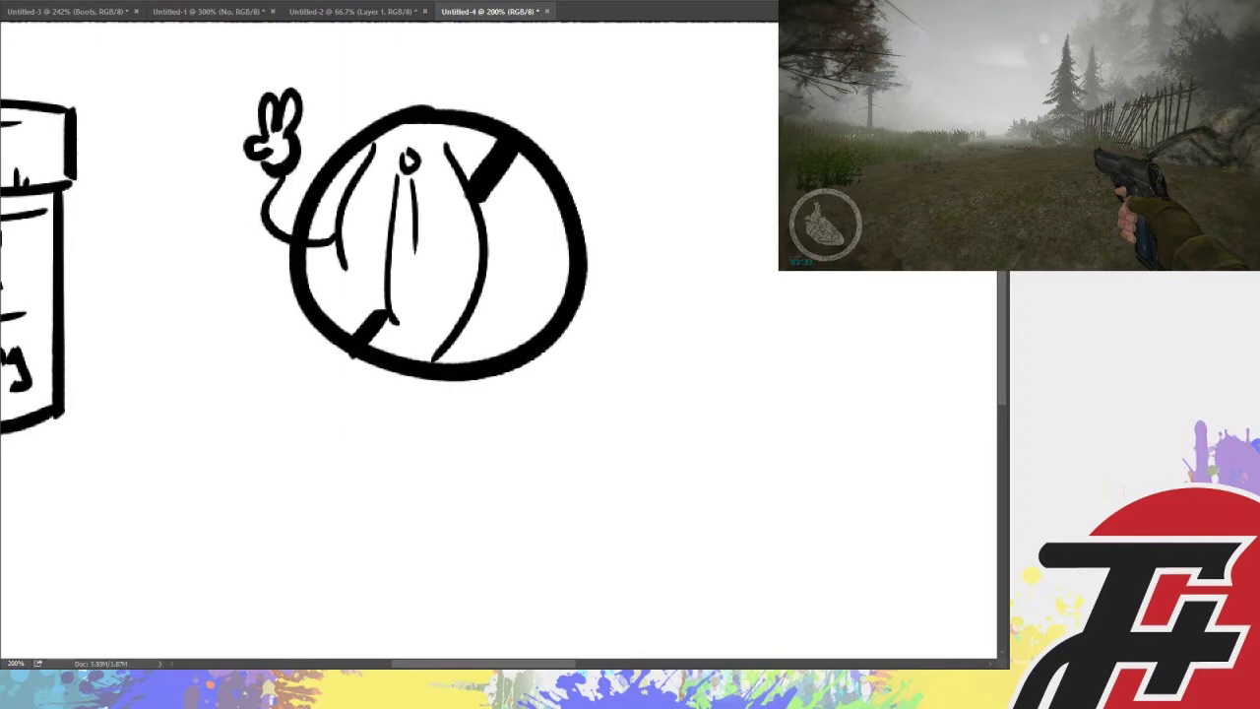
{"action": "left_click_drag", "start_coordinate": [410, 202], "coordinate": [410, 251]}
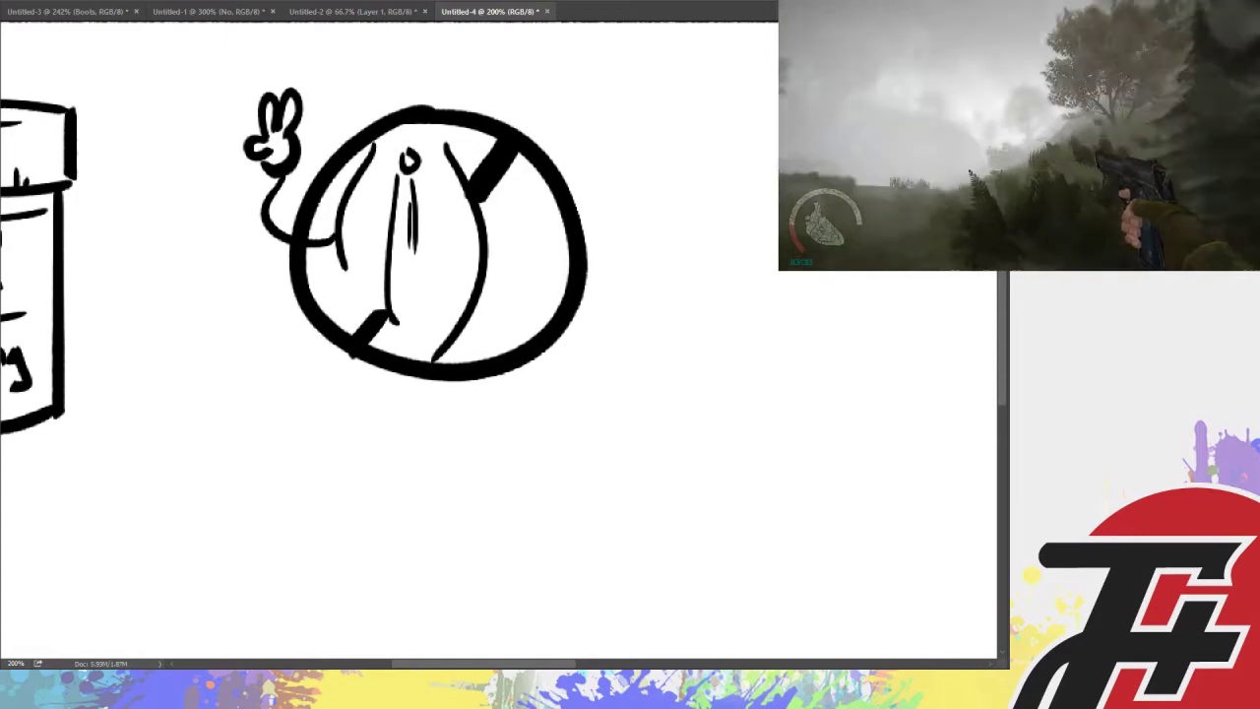
Letter CUNT above the circle and BUSTERS 2 below it
{"action": "mouse_move", "coordinate": [384, 55]}
{"action": "left_mouse_down"}
{"action": "mouse_move", "coordinate": [390, 97]}
{"action": "mouse_move", "coordinate": [438, 55]}
{"action": "mouse_move", "coordinate": [471, 83]}
{"action": "mouse_move", "coordinate": [492, 45]}
{"action": "mouse_move", "coordinate": [530, 47]}
{"action": "left_mouse_up"}
{"action": "left_click_drag", "start_coordinate": [512, 51], "coordinate": [510, 89]}
{"action": "mouse_move", "coordinate": [319, 392]}
{"action": "left_mouse_down"}
{"action": "mouse_move", "coordinate": [364, 422]}
{"action": "mouse_move", "coordinate": [474, 398]}
{"action": "mouse_move", "coordinate": [542, 427]}
{"action": "left_mouse_up"}
{"action": "left_click_drag", "start_coordinate": [577, 386], "coordinate": [548, 429]}
{"action": "left_click_drag", "start_coordinate": [396, 472], "coordinate": [485, 549]}
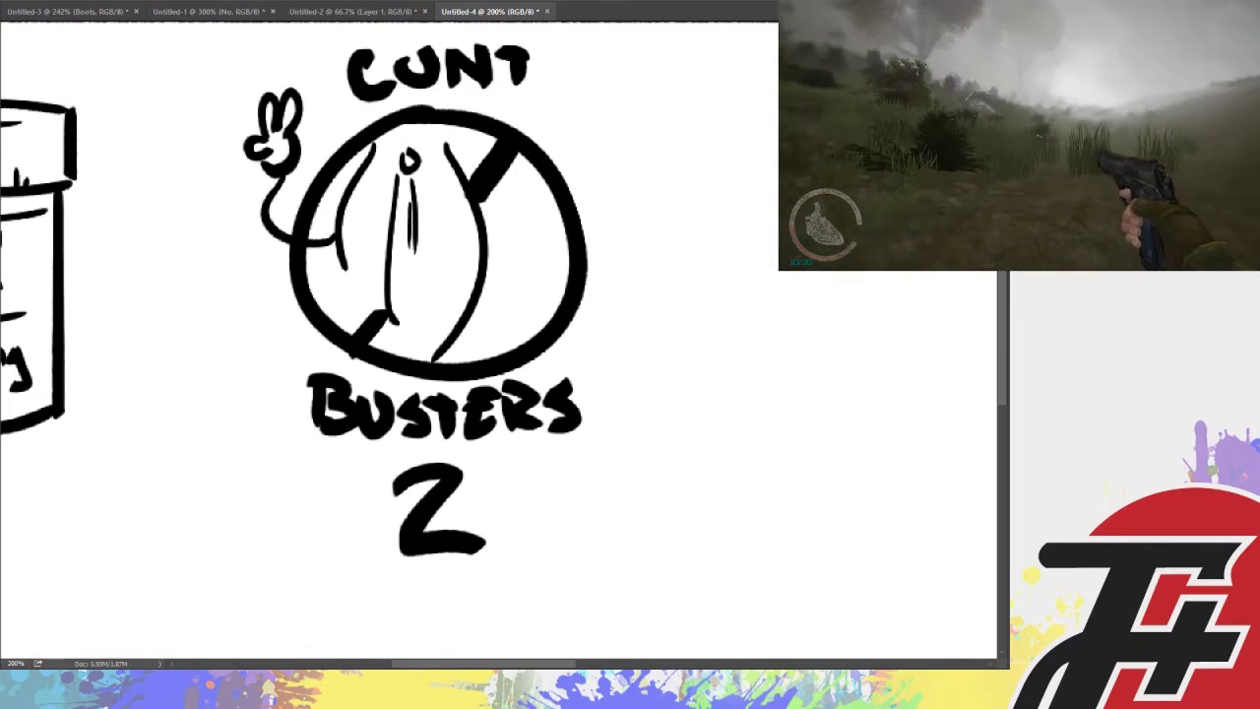
{"action": "left_click_drag", "start_coordinate": [544, 665], "coordinate": [658, 645]}
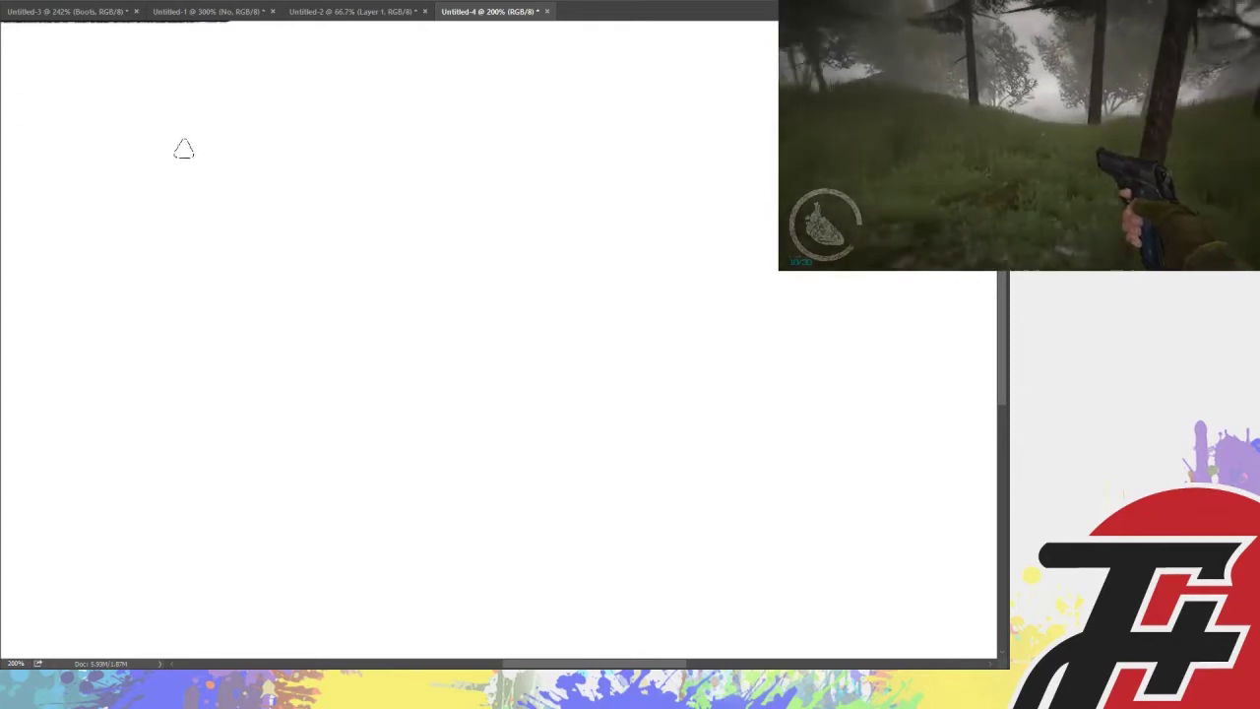
Sketch a few test strokes on the blank area, then erase them
{"action": "left_click_drag", "start_coordinate": [180, 145], "coordinate": [208, 258]}
{"action": "left_click", "coordinate": [266, 149]}
{"action": "mouse_move", "coordinate": [285, 140]}
{"action": "left_mouse_down"}
{"action": "mouse_move", "coordinate": [372, 218]}
{"action": "mouse_move", "coordinate": [349, 209]}
{"action": "left_mouse_up"}
{"action": "left_click_drag", "start_coordinate": [321, 102], "coordinate": [340, 136]}
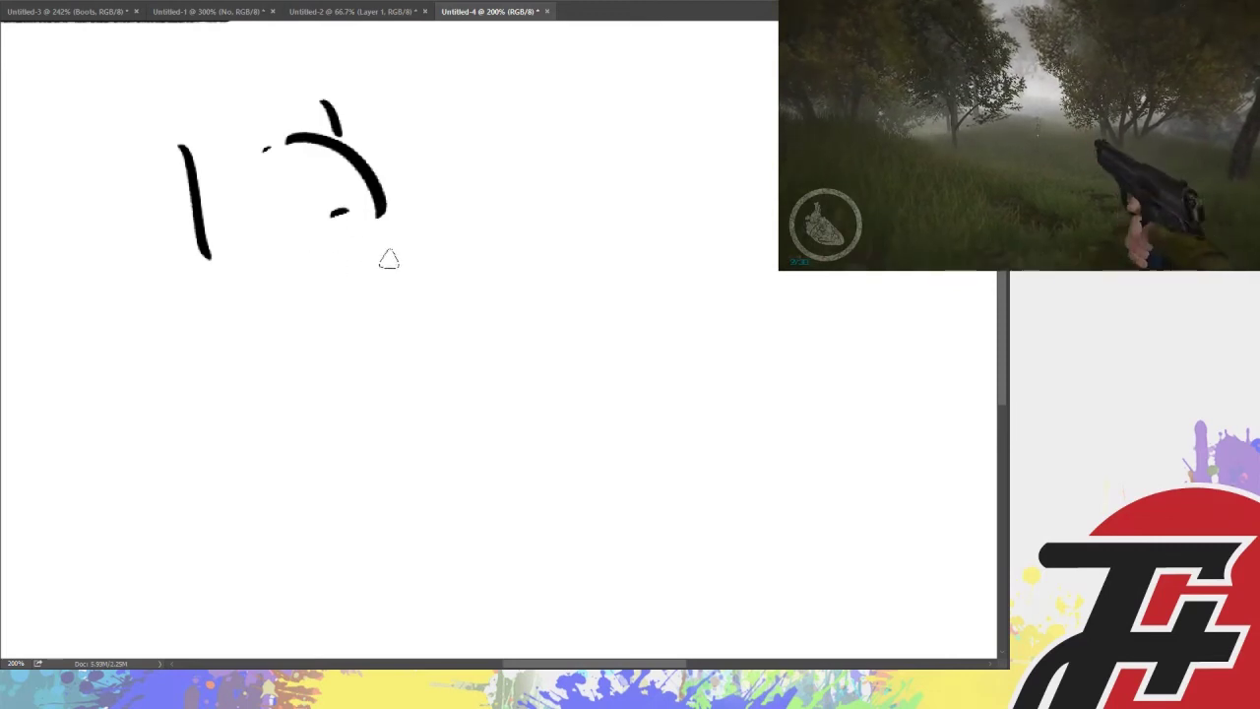
{"action": "left_click_drag", "start_coordinate": [418, 190], "coordinate": [195, 279]}
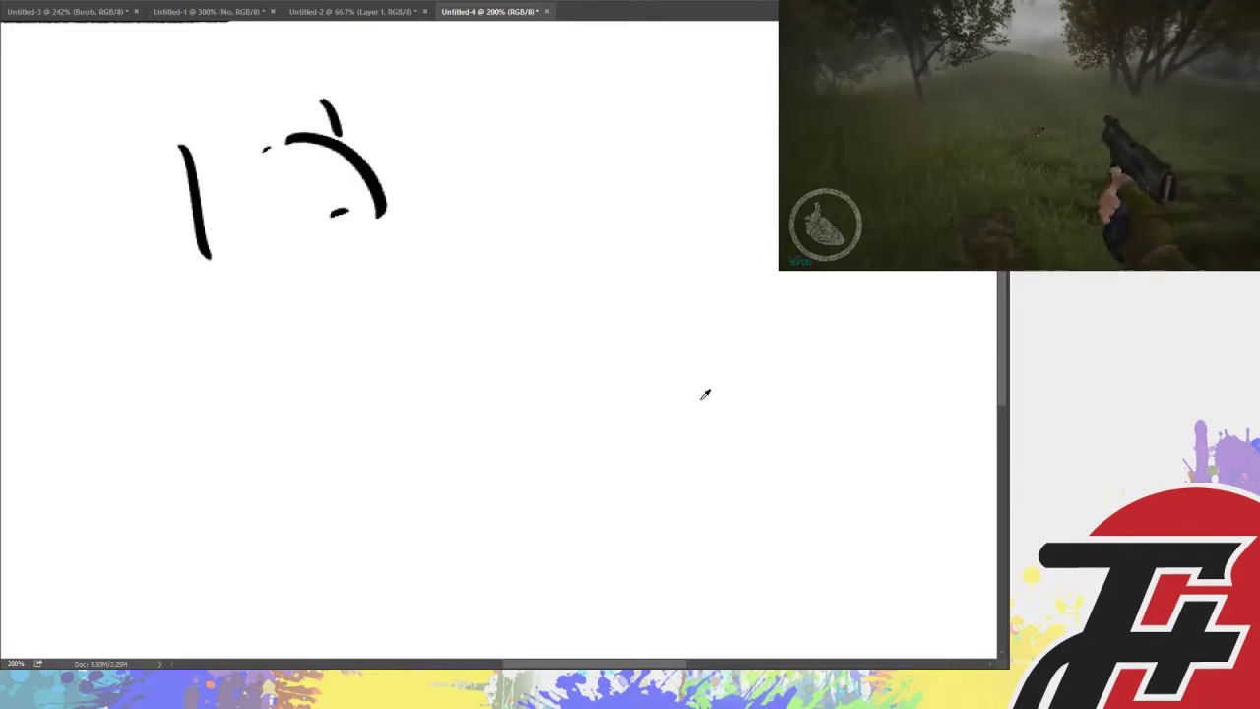
{"action": "mouse_move", "coordinate": [340, 211]}
{"action": "left_mouse_down"}
{"action": "mouse_move", "coordinate": [305, 242]}
{"action": "mouse_move", "coordinate": [385, 169]}
{"action": "mouse_move", "coordinate": [157, 228]}
{"action": "mouse_move", "coordinate": [360, 82]}
{"action": "mouse_move", "coordinate": [40, 200]}
{"action": "left_mouse_up"}
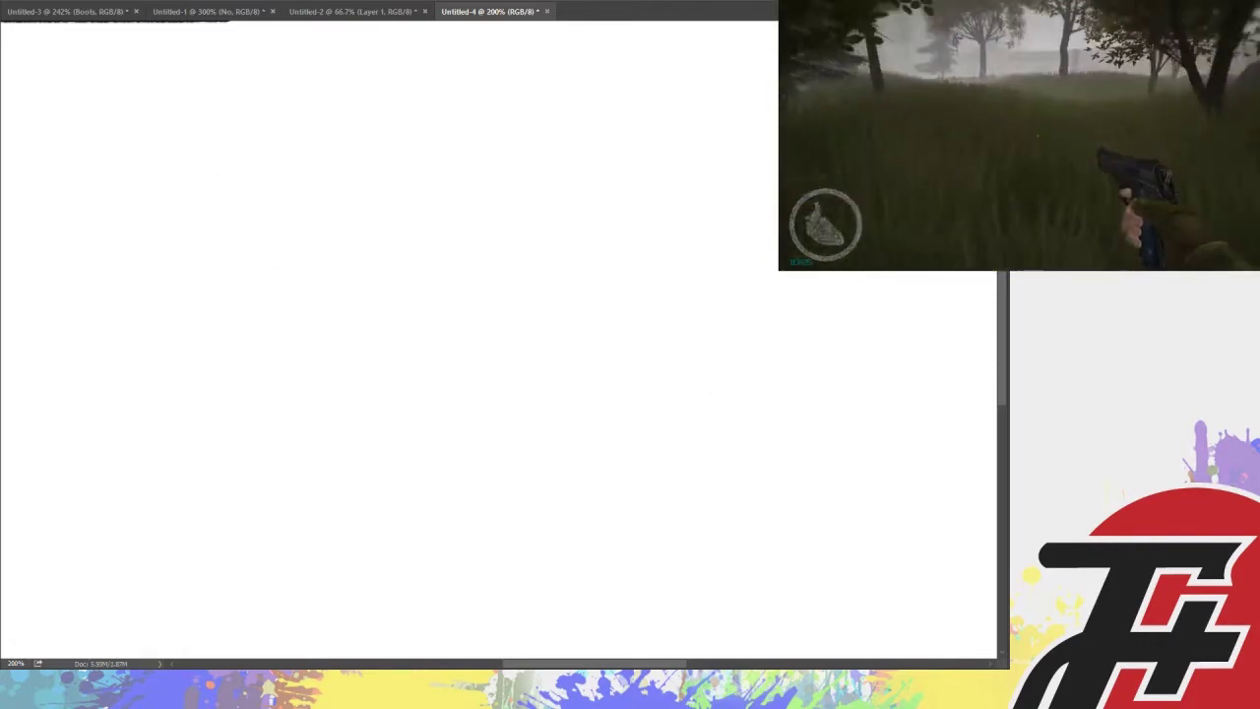
Draw a small half-shaded pill beside the 'small dick 40 mg' bottle
{"action": "scroll", "coordinate": [393, 334], "scroll_direction": "left", "scroll_amount": 5}
{"action": "scroll", "coordinate": [492, 335], "scroll_direction": "left", "scroll_amount": 10}
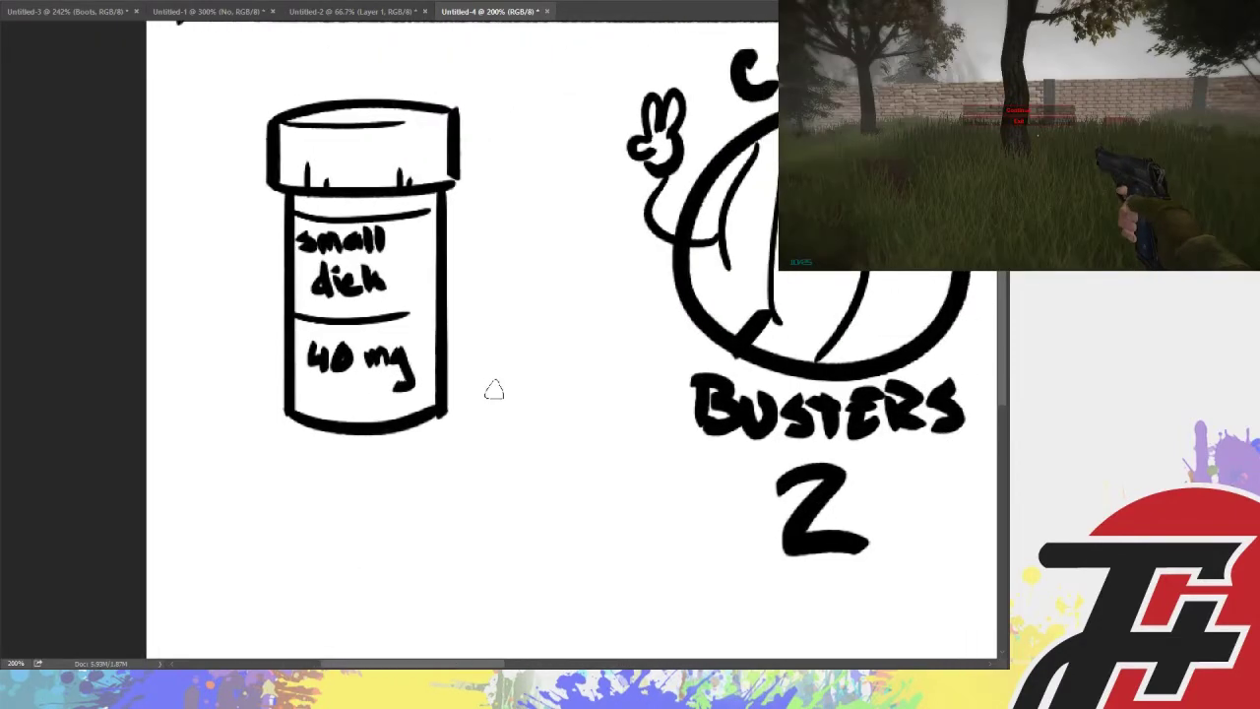
{"action": "mouse_move", "coordinate": [493, 390]}
{"action": "left_mouse_down"}
{"action": "mouse_move", "coordinate": [529, 374]}
{"action": "mouse_move", "coordinate": [474, 415]}
{"action": "mouse_move", "coordinate": [481, 398]}
{"action": "mouse_move", "coordinate": [512, 386]}
{"action": "left_mouse_up"}
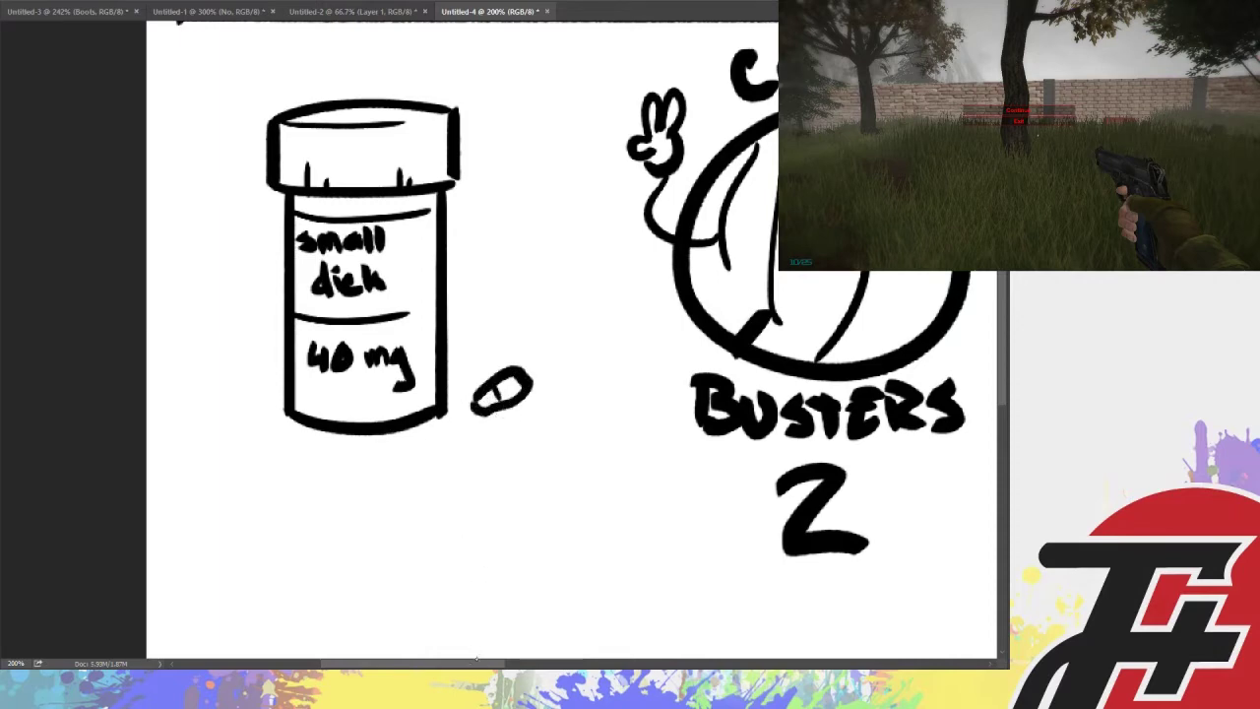
{"action": "scroll", "coordinate": [551, 591], "scroll_direction": "right", "scroll_amount": 10}
{"action": "scroll", "coordinate": [631, 653], "scroll_direction": "right", "scroll_amount": 5}
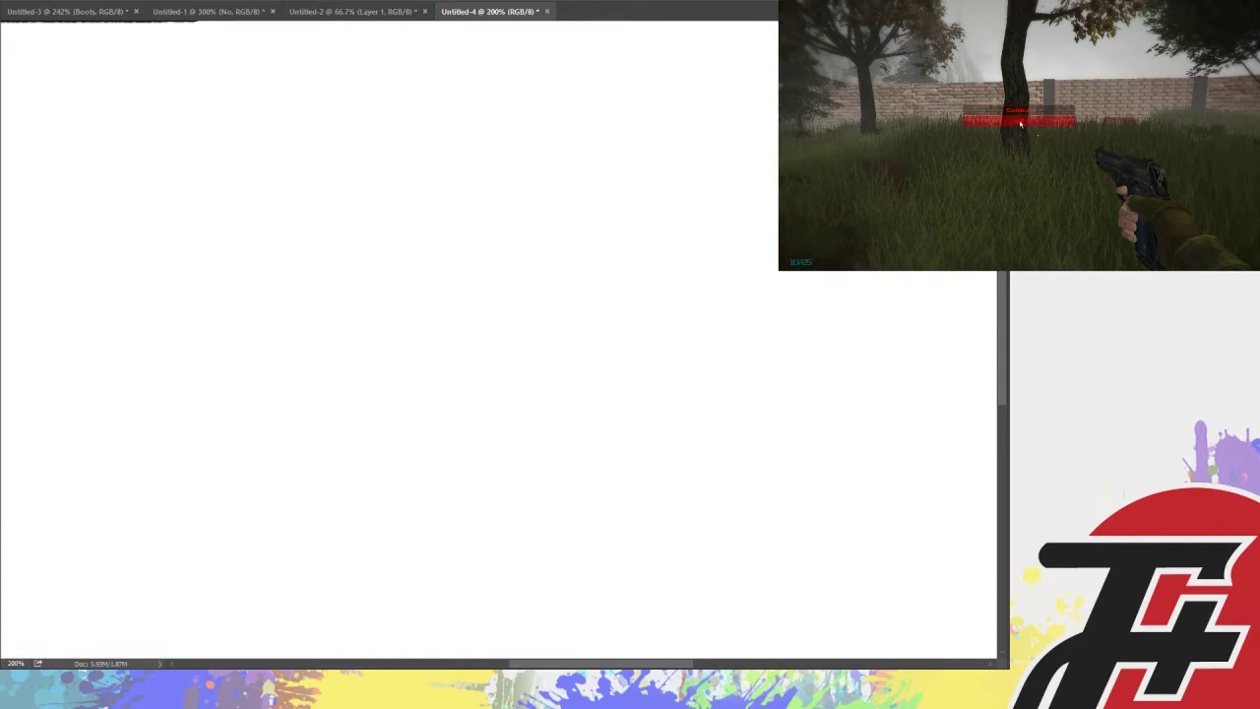
On a new layer, sketch a blue head-guide circle and draw eyebrows, eyes and an open mouth
{"action": "key", "text": "ctrl+shift+alt+n"}
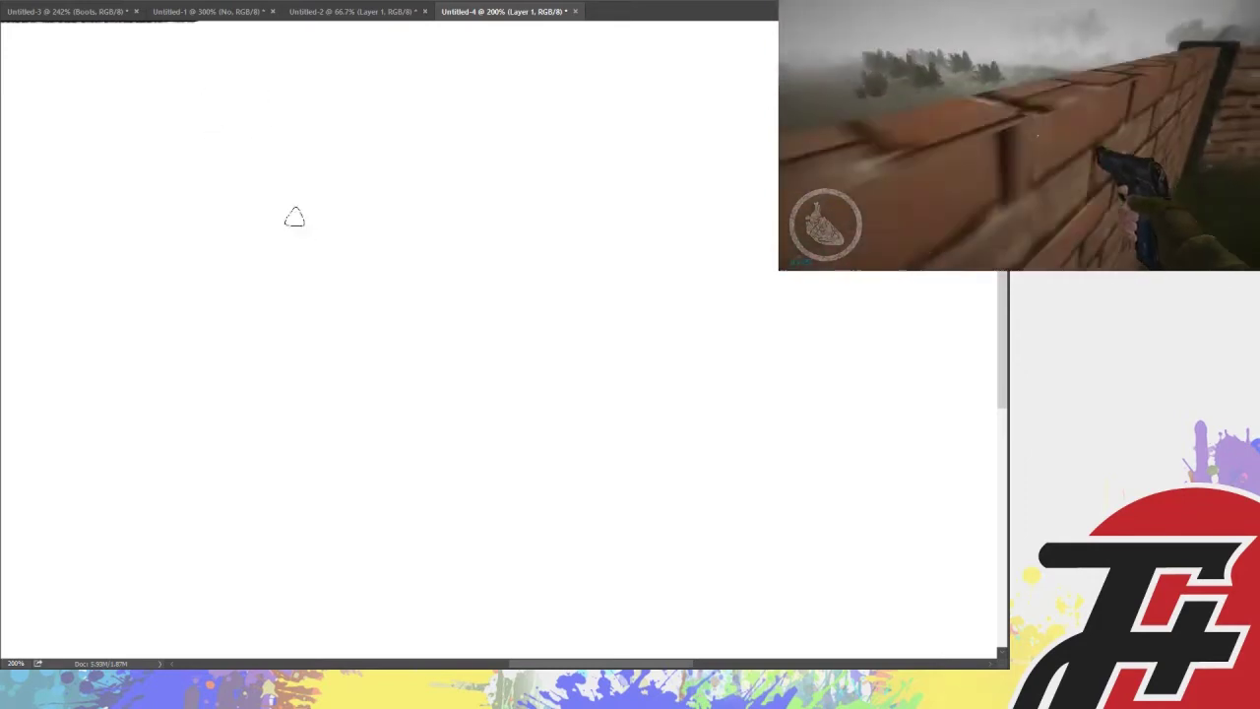
{"action": "left_click_drag", "start_coordinate": [248, 96], "coordinate": [289, 128]}
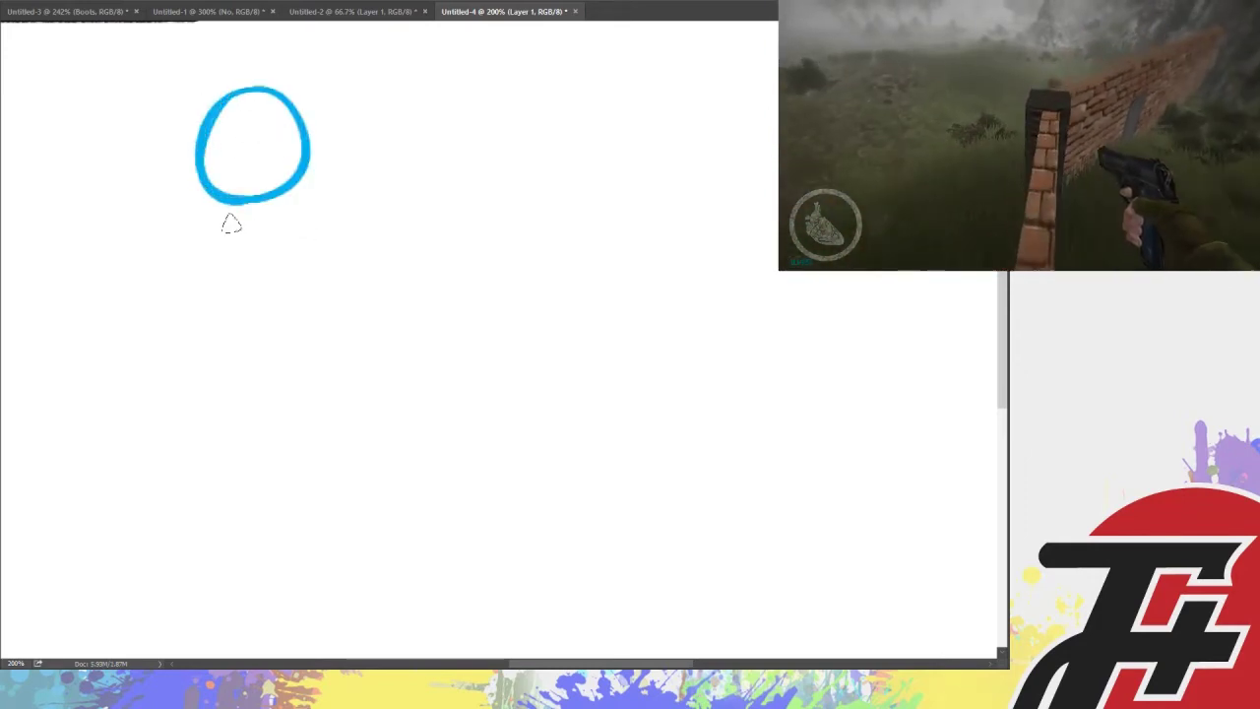
{"action": "left_click_drag", "start_coordinate": [264, 197], "coordinate": [280, 261]}
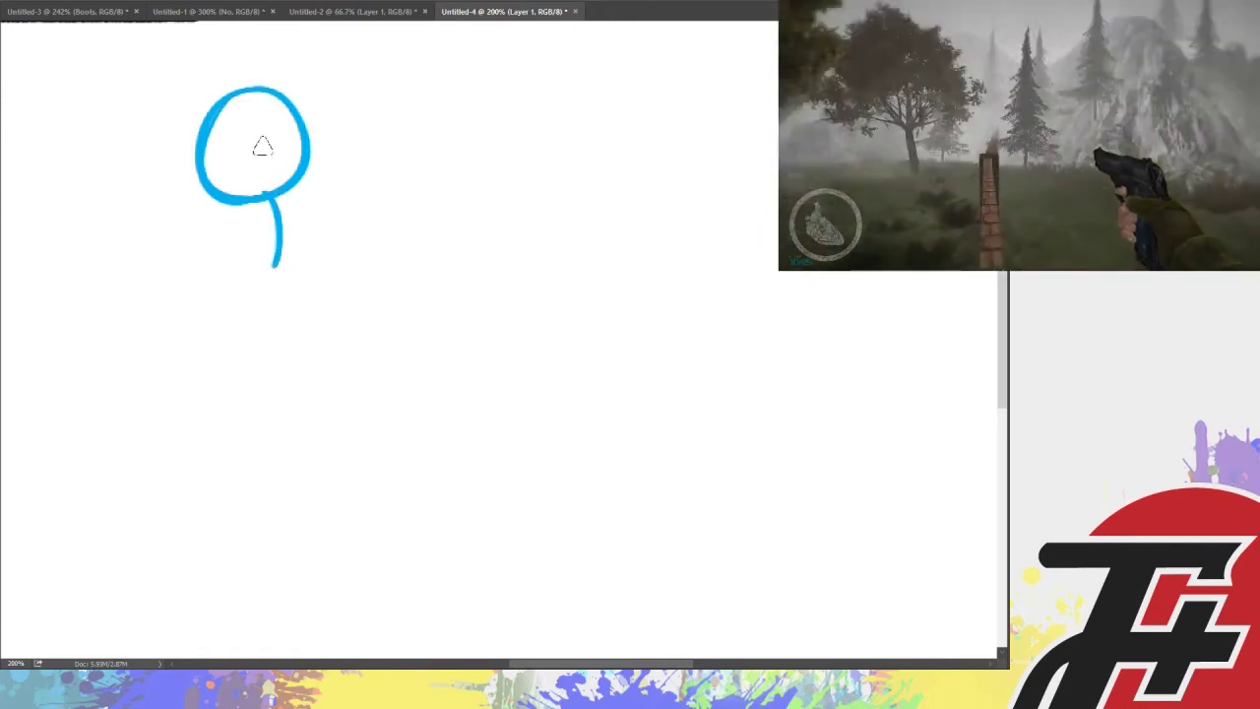
{"action": "key", "text": "ctrl+z"}
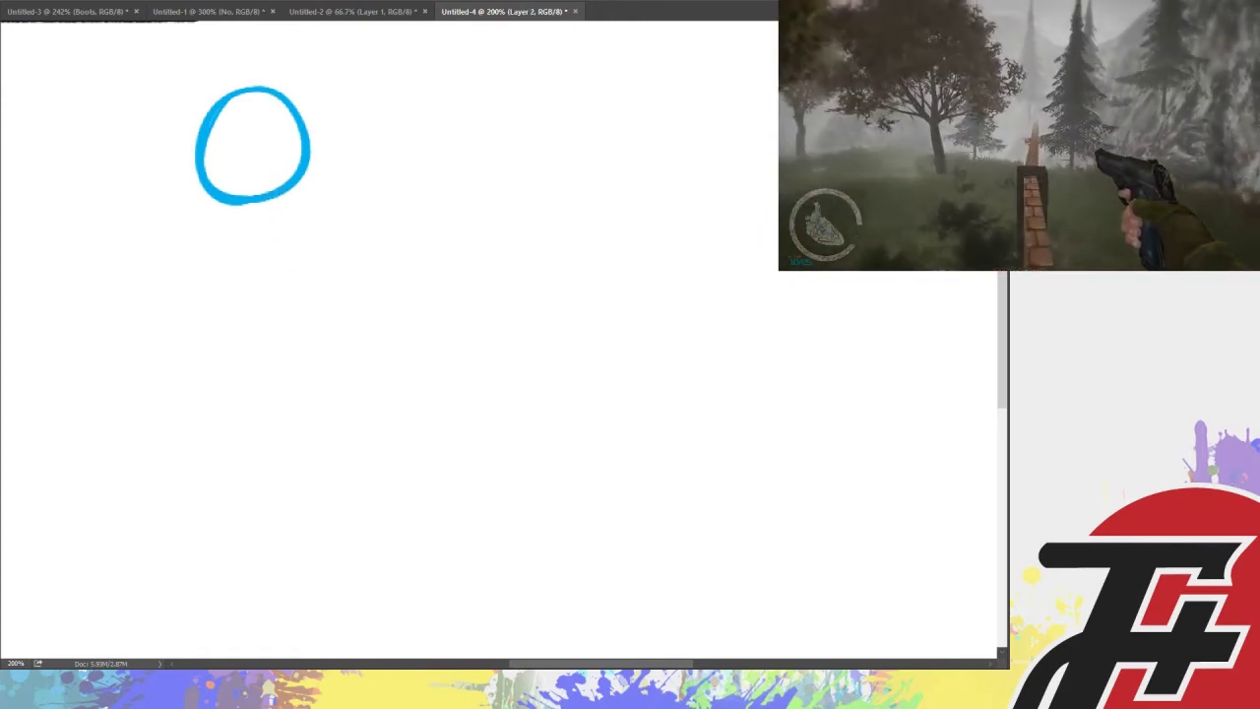
{"action": "mouse_move", "coordinate": [197, 128]}
{"action": "left_mouse_down"}
{"action": "mouse_move", "coordinate": [300, 126]}
{"action": "mouse_move", "coordinate": [230, 146]}
{"action": "mouse_move", "coordinate": [283, 147]}
{"action": "left_mouse_up"}
{"action": "mouse_move", "coordinate": [236, 187]}
{"action": "left_mouse_down"}
{"action": "mouse_move", "coordinate": [243, 169]}
{"action": "mouse_move", "coordinate": [258, 187]}
{"action": "mouse_move", "coordinate": [246, 178]}
{"action": "mouse_move", "coordinate": [252, 146]}
{"action": "left_mouse_up"}
Ink the swept hair, head outline, ear, neck and a pointing arm in black
{"action": "left_click_drag", "start_coordinate": [218, 83], "coordinate": [308, 161]}
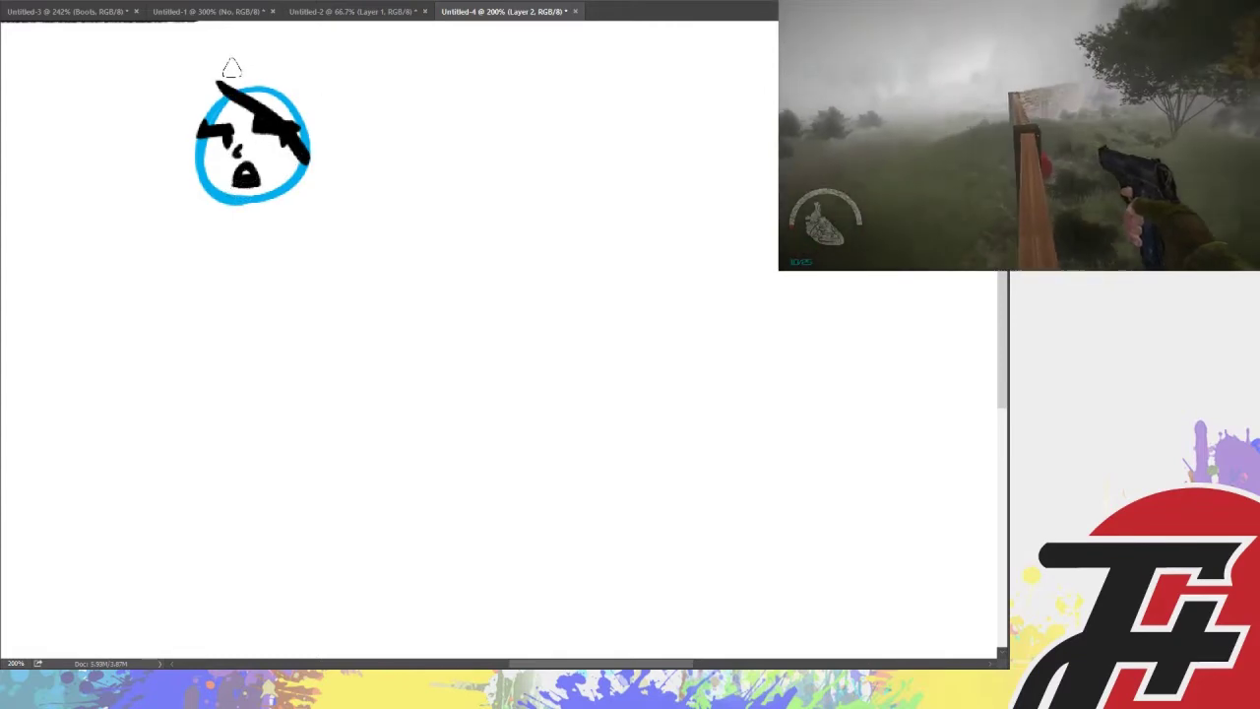
{"action": "mouse_move", "coordinate": [217, 85]}
{"action": "left_mouse_down"}
{"action": "mouse_move", "coordinate": [333, 148]}
{"action": "mouse_move", "coordinate": [325, 175]}
{"action": "left_mouse_up"}
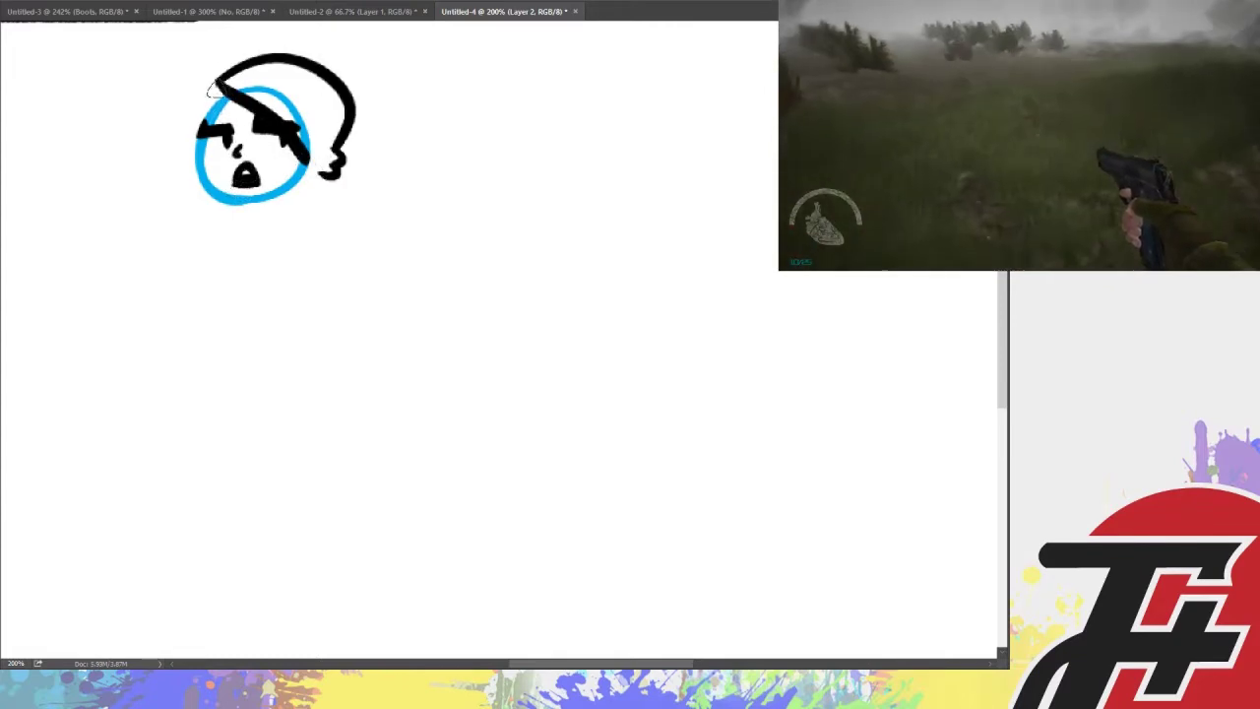
{"action": "mouse_move", "coordinate": [221, 81]}
{"action": "left_mouse_down"}
{"action": "mouse_move", "coordinate": [197, 144]}
{"action": "mouse_move", "coordinate": [222, 203]}
{"action": "mouse_move", "coordinate": [299, 185]}
{"action": "mouse_move", "coordinate": [306, 150]}
{"action": "mouse_move", "coordinate": [290, 162]}
{"action": "left_mouse_up"}
{"action": "left_click_drag", "start_coordinate": [258, 216], "coordinate": [265, 278]}
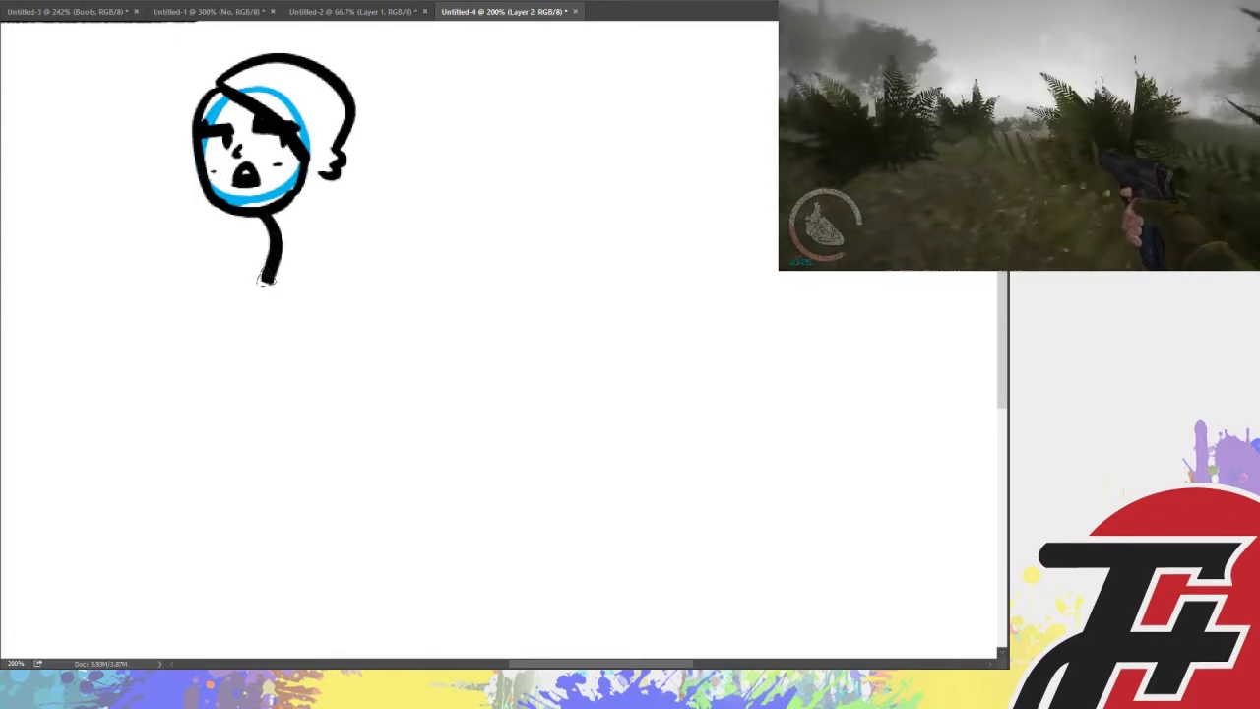
{"action": "mouse_move", "coordinate": [263, 219]}
{"action": "left_mouse_down"}
{"action": "mouse_move", "coordinate": [263, 246]}
{"action": "mouse_move", "coordinate": [166, 221]}
{"action": "mouse_move", "coordinate": [205, 222]}
{"action": "left_mouse_up"}
Handwrite 'I pulled my pussy...' beside the figure and erase the blue guide circle
{"action": "mouse_move", "coordinate": [389, 129]}
{"action": "left_mouse_down"}
{"action": "mouse_move", "coordinate": [391, 169]}
{"action": "mouse_move", "coordinate": [491, 163]}
{"action": "mouse_move", "coordinate": [529, 123]}
{"action": "left_mouse_up"}
{"action": "left_click_drag", "start_coordinate": [400, 209], "coordinate": [463, 246]}
{"action": "mouse_move", "coordinate": [502, 195]}
{"action": "left_mouse_down"}
{"action": "mouse_move", "coordinate": [520, 209]}
{"action": "mouse_move", "coordinate": [551, 197]}
{"action": "mouse_move", "coordinate": [556, 212]}
{"action": "mouse_move", "coordinate": [631, 197]}
{"action": "left_mouse_up"}
{"action": "left_click_drag", "start_coordinate": [640, 181], "coordinate": [621, 238]}
{"action": "left_click", "coordinate": [656, 199]}
{"action": "left_click", "coordinate": [678, 200]}
{"action": "left_click", "coordinate": [689, 199]}
{"action": "key", "text": "e"}
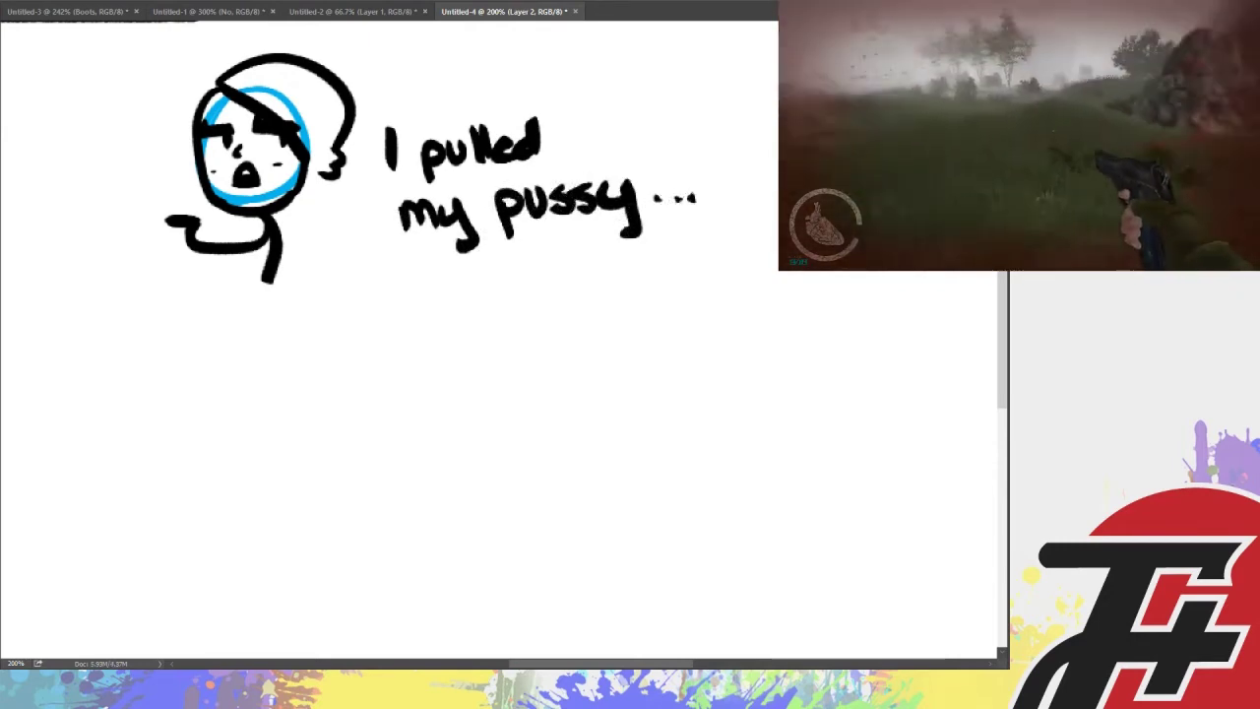
{"action": "mouse_move", "coordinate": [211, 109]}
{"action": "left_mouse_down"}
{"action": "mouse_move", "coordinate": [306, 148]}
{"action": "mouse_move", "coordinate": [217, 193]}
{"action": "left_mouse_up"}
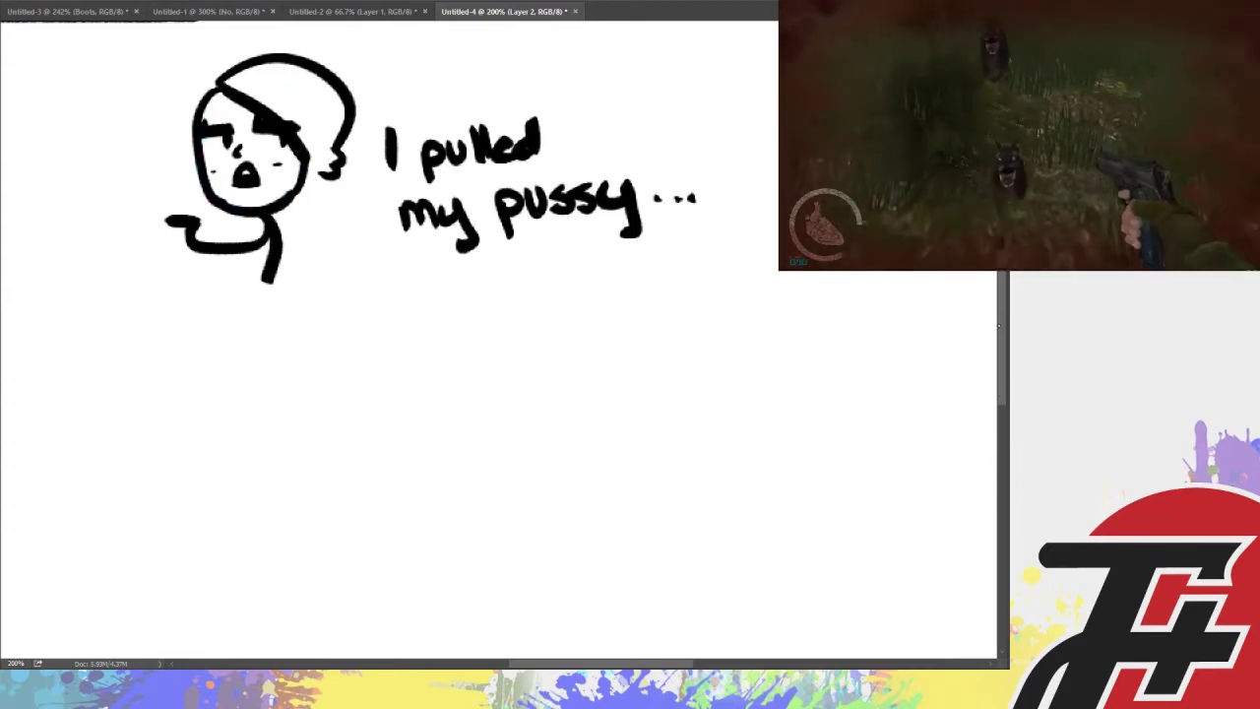
Brush a cartoon nose with bridge curves and flared nostrils, undoing misdrawn strokes
{"action": "scroll", "coordinate": [968, 377], "scroll_direction": "down", "scroll_amount": 5}
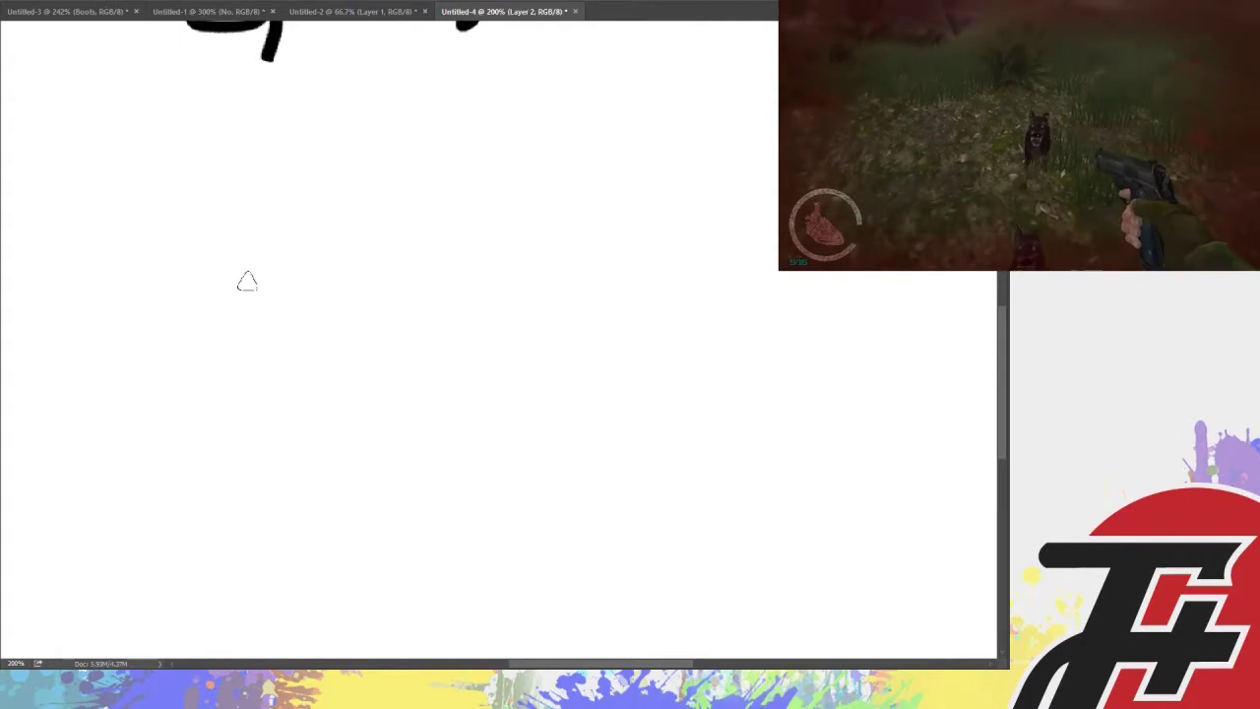
{"action": "mouse_move", "coordinate": [363, 309]}
{"action": "left_mouse_down"}
{"action": "mouse_move", "coordinate": [347, 315]}
{"action": "mouse_move", "coordinate": [313, 275]}
{"action": "left_mouse_up"}
{"action": "left_click_drag", "start_coordinate": [399, 319], "coordinate": [416, 258]}
{"action": "mouse_move", "coordinate": [429, 325]}
{"action": "left_mouse_down"}
{"action": "mouse_move", "coordinate": [443, 258]}
{"action": "mouse_move", "coordinate": [473, 305]}
{"action": "left_mouse_up"}
{"action": "mouse_move", "coordinate": [301, 281]}
{"action": "left_mouse_down"}
{"action": "mouse_move", "coordinate": [336, 254]}
{"action": "mouse_move", "coordinate": [327, 207]}
{"action": "left_mouse_up"}
{"action": "key", "text": "ctrl+z"}
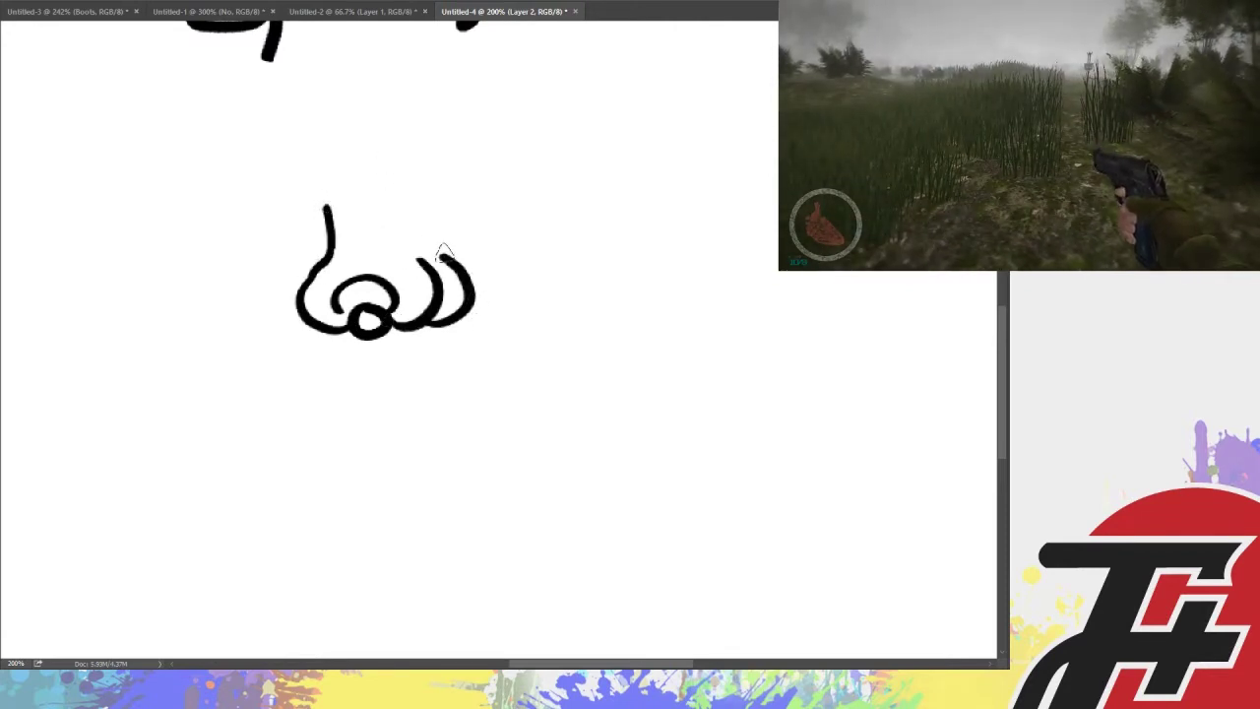
{"action": "left_click_drag", "start_coordinate": [443, 251], "coordinate": [396, 218]}
{"action": "key", "text": "ctrl+z"}
{"action": "left_click_drag", "start_coordinate": [445, 254], "coordinate": [389, 179]}
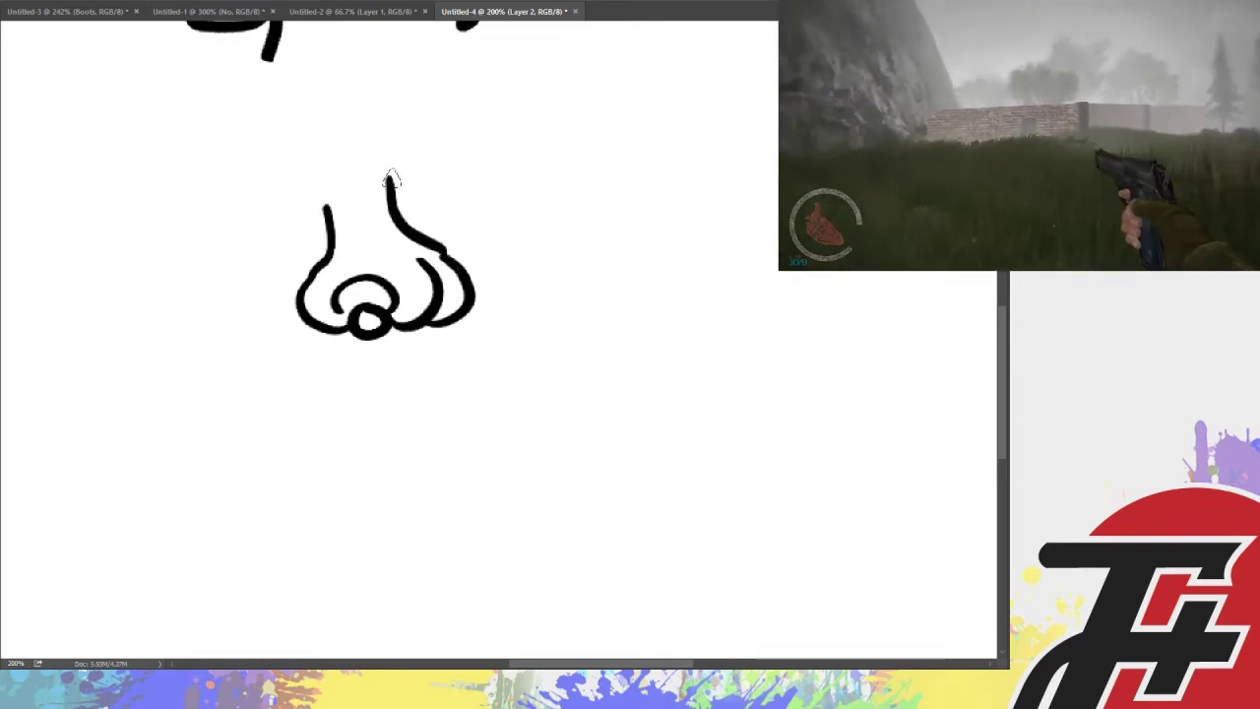
{"action": "left_click_drag", "start_coordinate": [325, 211], "coordinate": [386, 193]}
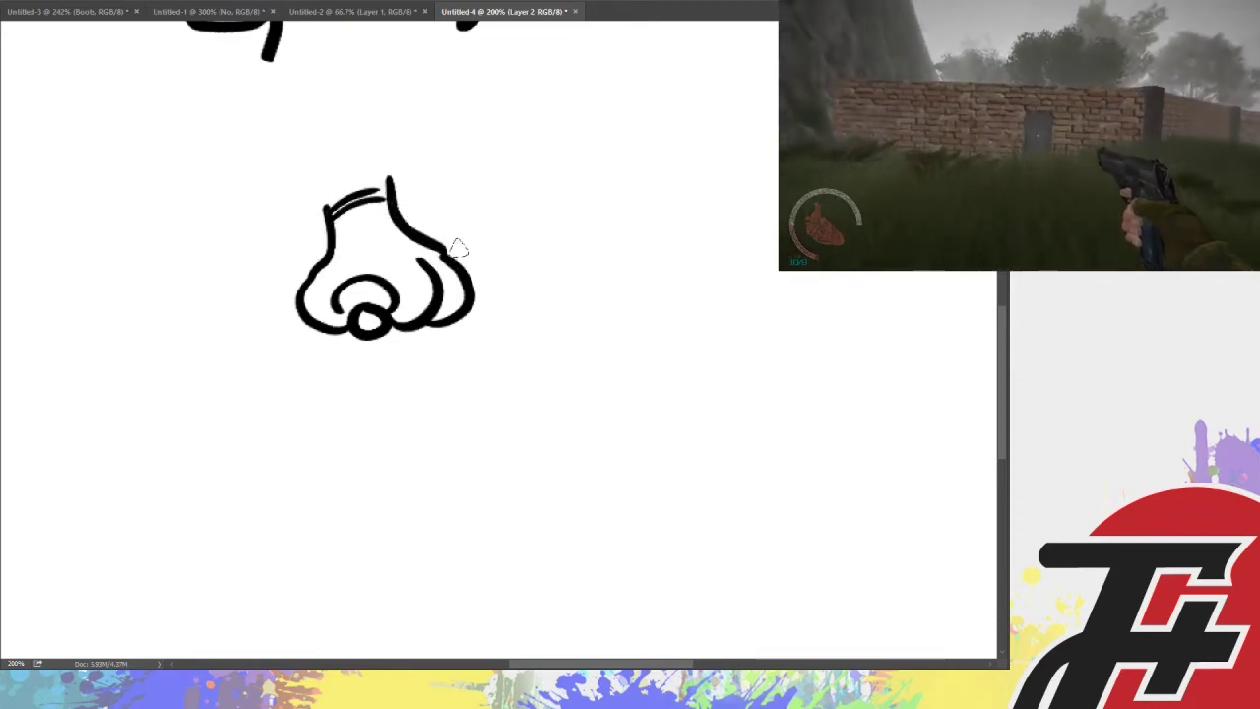
{"action": "mouse_move", "coordinate": [445, 254]}
{"action": "left_mouse_down"}
{"action": "mouse_move", "coordinate": [505, 226]}
{"action": "mouse_move", "coordinate": [504, 264]}
{"action": "mouse_move", "coordinate": [474, 276]}
{"action": "left_mouse_up"}
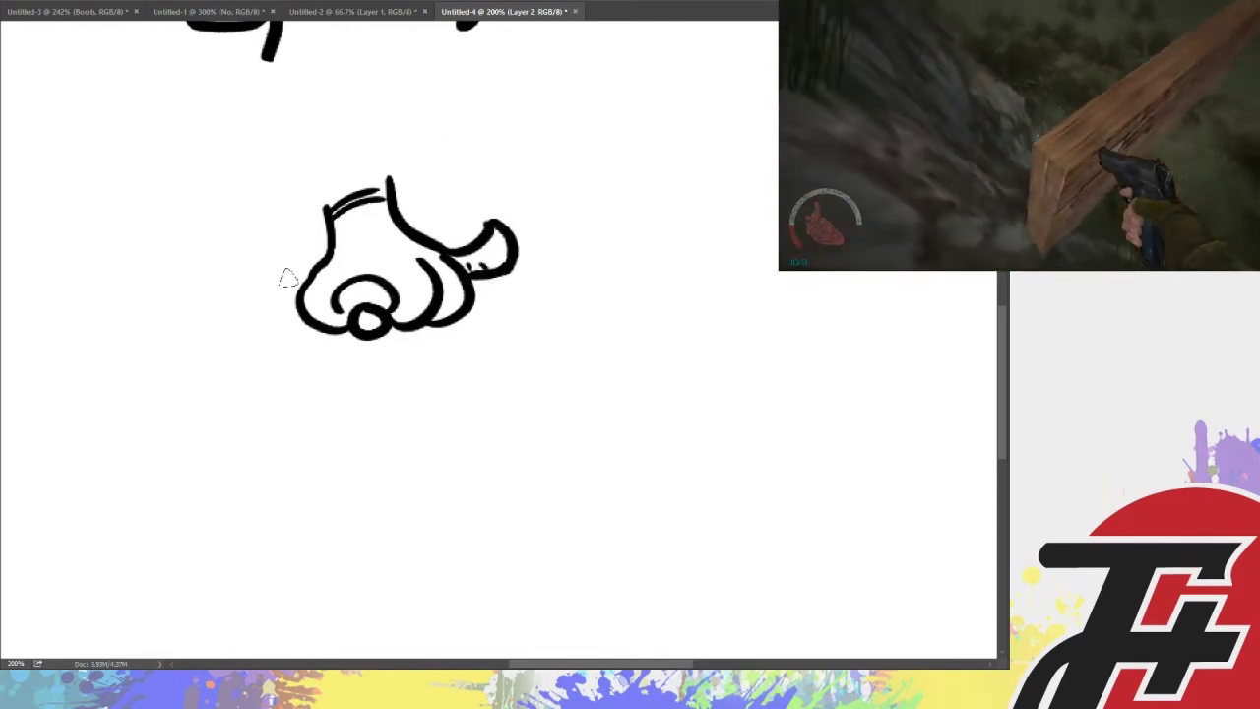
Letter 'HONK' beneath the nose
{"action": "mouse_move", "coordinate": [325, 360]}
{"action": "left_mouse_down"}
{"action": "mouse_move", "coordinate": [356, 397]}
{"action": "mouse_move", "coordinate": [432, 344]}
{"action": "mouse_move", "coordinate": [441, 390]}
{"action": "left_mouse_up"}
{"action": "left_click_drag", "start_coordinate": [477, 340], "coordinate": [451, 367]}
{"action": "left_click_drag", "start_coordinate": [451, 366], "coordinate": [483, 374]}
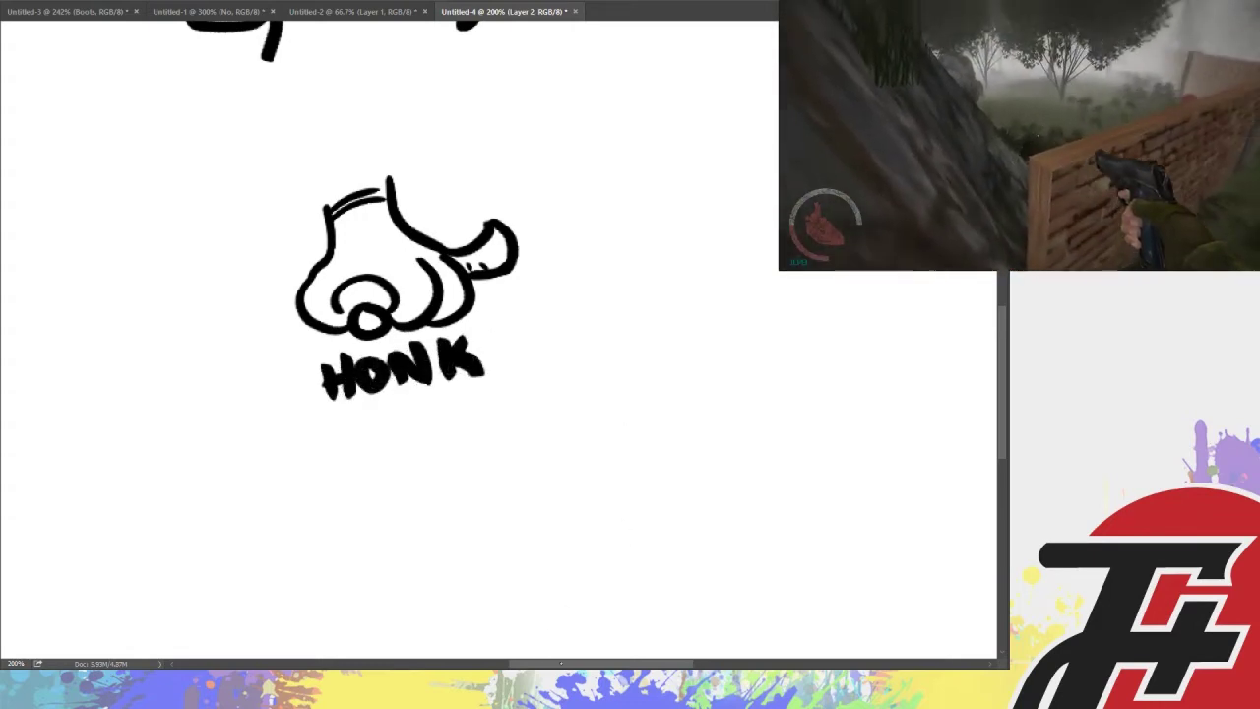
{"action": "scroll", "coordinate": [610, 658], "scroll_direction": "down", "scroll_amount": 2}
{"action": "scroll", "coordinate": [611, 658], "scroll_direction": "right", "scroll_amount": 5}
Draw the outline of a bottle, redrawing its right side
{"action": "mouse_move", "coordinate": [458, 208]}
{"action": "left_mouse_down"}
{"action": "mouse_move", "coordinate": [425, 328]}
{"action": "mouse_move", "coordinate": [544, 323]}
{"action": "left_mouse_up"}
{"action": "left_click_drag", "start_coordinate": [498, 205], "coordinate": [540, 325]}
{"action": "key", "text": "ctrl+z"}
{"action": "left_click_drag", "start_coordinate": [498, 205], "coordinate": [535, 343]}
{"action": "key", "text": "ctrl+z"}
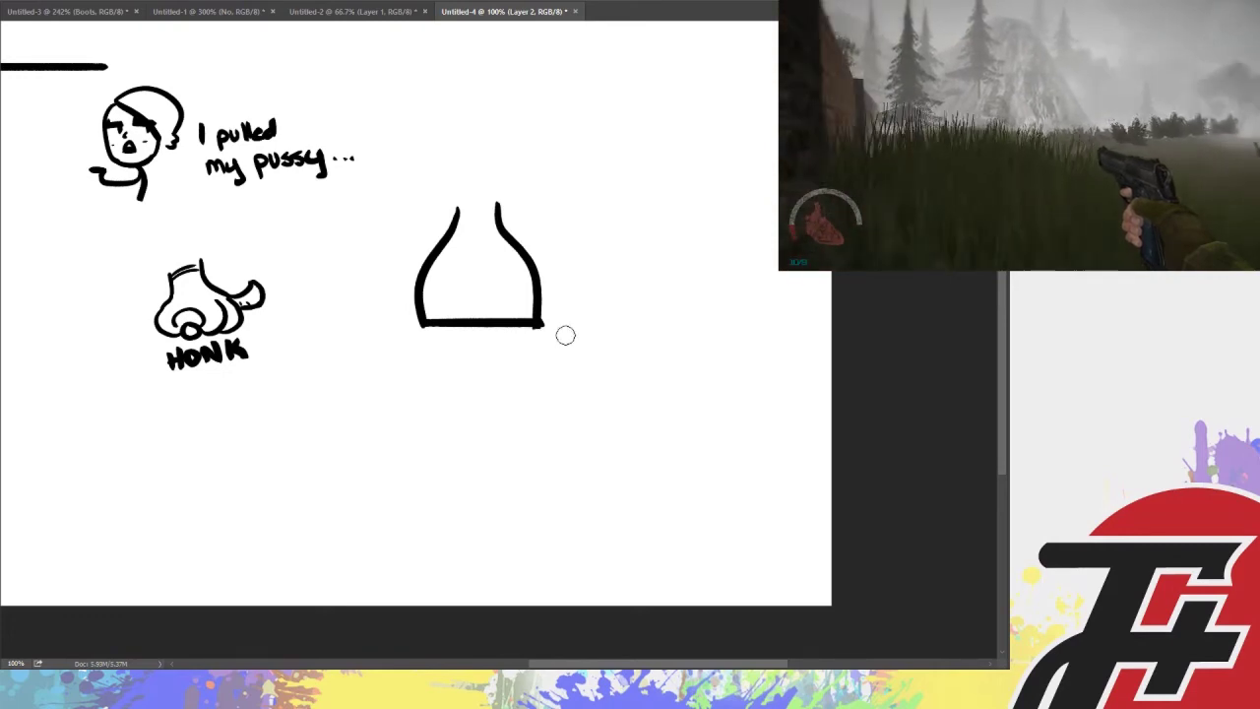
Letter 'VULVA' across the bottle, add a middle line and cap it with a thick lid
{"action": "mouse_move", "coordinate": [430, 280]}
{"action": "left_mouse_down"}
{"action": "mouse_move", "coordinate": [438, 296]}
{"action": "mouse_move", "coordinate": [447, 281]}
{"action": "mouse_move", "coordinate": [483, 295]}
{"action": "mouse_move", "coordinate": [498, 280]}
{"action": "mouse_move", "coordinate": [515, 302]}
{"action": "left_mouse_up"}
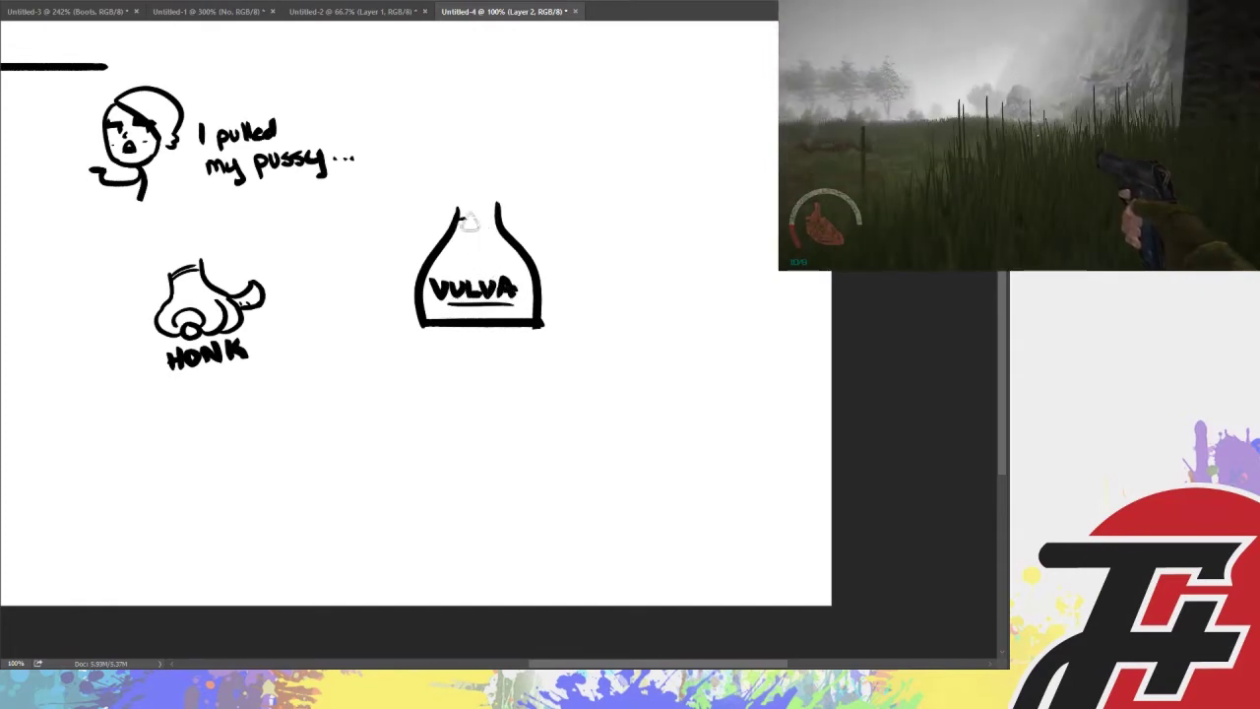
{"action": "left_click_drag", "start_coordinate": [476, 207], "coordinate": [477, 280]}
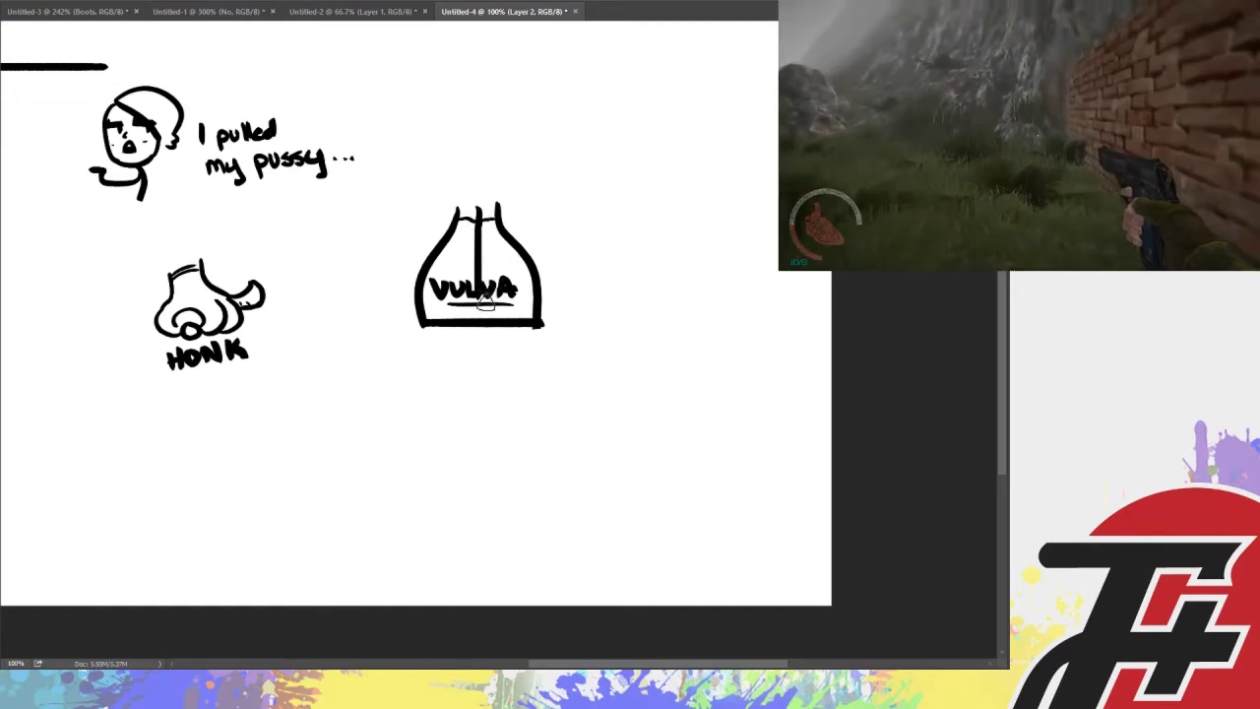
{"action": "key", "text": "ctrl+z"}
{"action": "left_click_drag", "start_coordinate": [485, 205], "coordinate": [489, 273]}
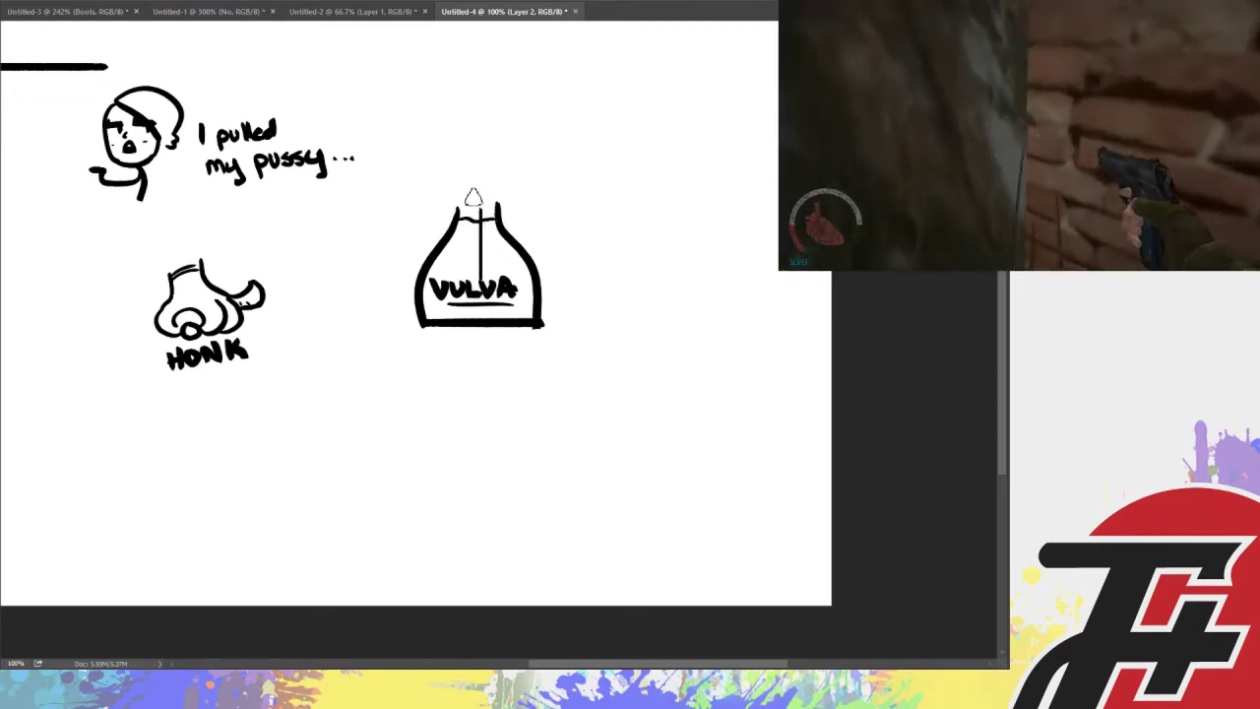
{"action": "mouse_move", "coordinate": [457, 205]}
{"action": "left_mouse_down"}
{"action": "mouse_move", "coordinate": [502, 206]}
{"action": "mouse_move", "coordinate": [452, 179]}
{"action": "mouse_move", "coordinate": [505, 183]}
{"action": "mouse_move", "coordinate": [505, 205]}
{"action": "left_mouse_up"}
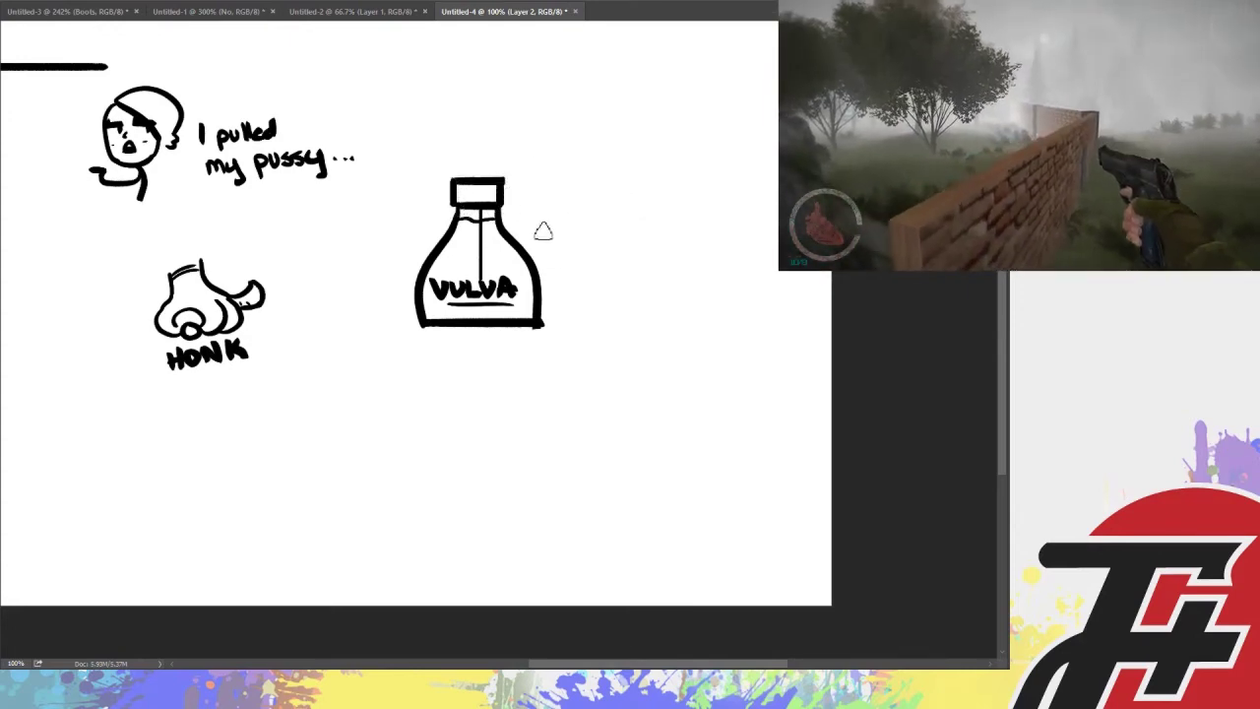
Draw an L-shaped axis beside the bottle captioned '5% puss puss'
{"action": "left_click_drag", "start_coordinate": [549, 256], "coordinate": [569, 244]}
{"action": "mouse_move", "coordinate": [592, 192]}
{"action": "left_mouse_down"}
{"action": "mouse_move", "coordinate": [651, 230]}
{"action": "mouse_move", "coordinate": [651, 204]}
{"action": "left_mouse_up"}
{"action": "key", "text": "ctrl+z"}
{"action": "mouse_move", "coordinate": [569, 185]}
{"action": "left_mouse_down"}
{"action": "mouse_move", "coordinate": [569, 239]}
{"action": "mouse_move", "coordinate": [693, 239]}
{"action": "left_mouse_up"}
{"action": "mouse_move", "coordinate": [588, 183]}
{"action": "left_mouse_down"}
{"action": "mouse_move", "coordinate": [589, 204]}
{"action": "mouse_move", "coordinate": [601, 181]}
{"action": "mouse_move", "coordinate": [611, 187]}
{"action": "mouse_move", "coordinate": [609, 208]}
{"action": "left_mouse_up"}
{"action": "mouse_move", "coordinate": [619, 200]}
{"action": "left_mouse_down"}
{"action": "mouse_move", "coordinate": [636, 216]}
{"action": "mouse_move", "coordinate": [667, 187]}
{"action": "mouse_move", "coordinate": [662, 211]}
{"action": "mouse_move", "coordinate": [708, 210]}
{"action": "left_mouse_up"}
{"action": "left_click_drag", "start_coordinate": [709, 185], "coordinate": [710, 199]}
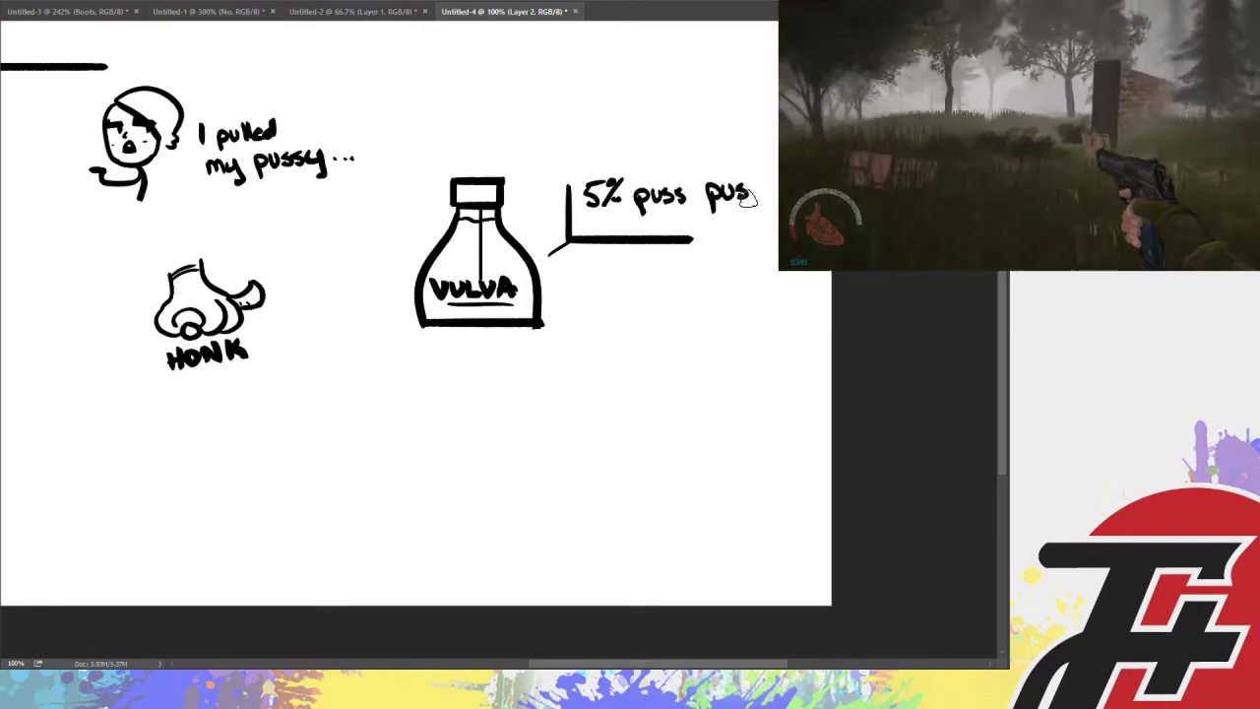
Draw a spray nozzle on the bottle cap, then bring up the Boots document
{"action": "left_click", "coordinate": [488, 193]}
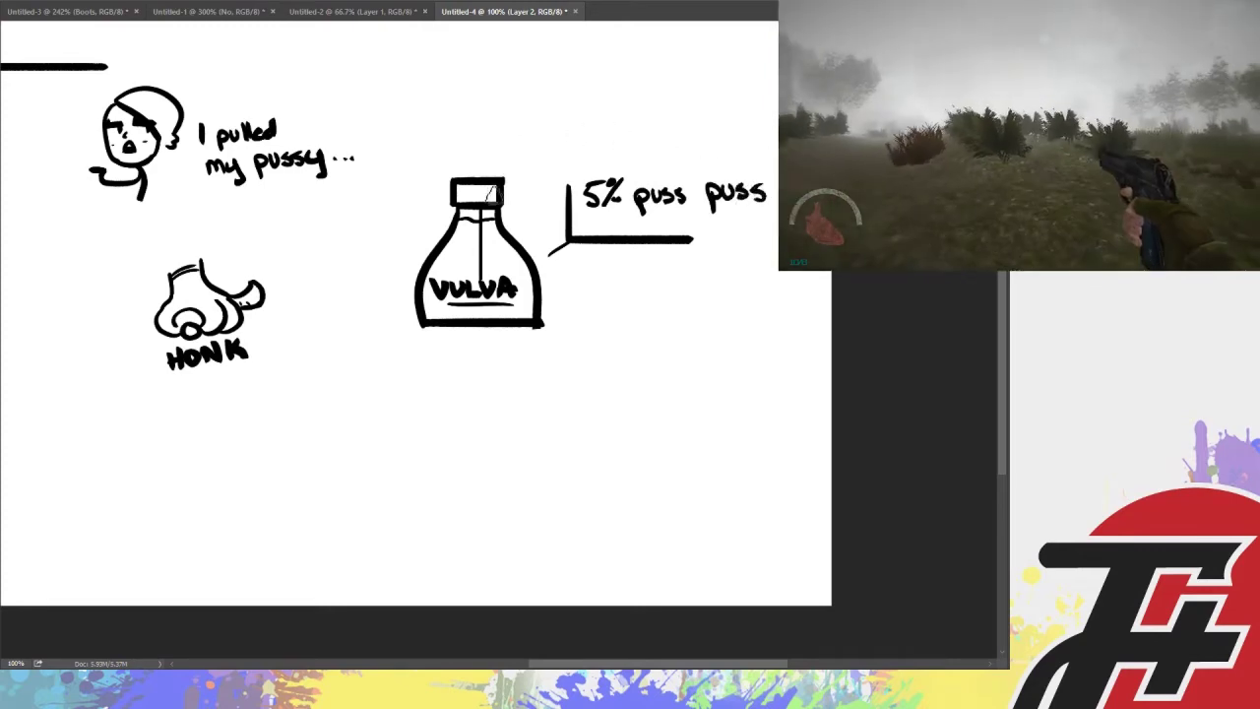
{"action": "mouse_move", "coordinate": [462, 183]}
{"action": "left_mouse_down"}
{"action": "mouse_move", "coordinate": [462, 148]}
{"action": "mouse_move", "coordinate": [496, 147]}
{"action": "mouse_move", "coordinate": [495, 190]}
{"action": "mouse_move", "coordinate": [469, 193]}
{"action": "left_mouse_up"}
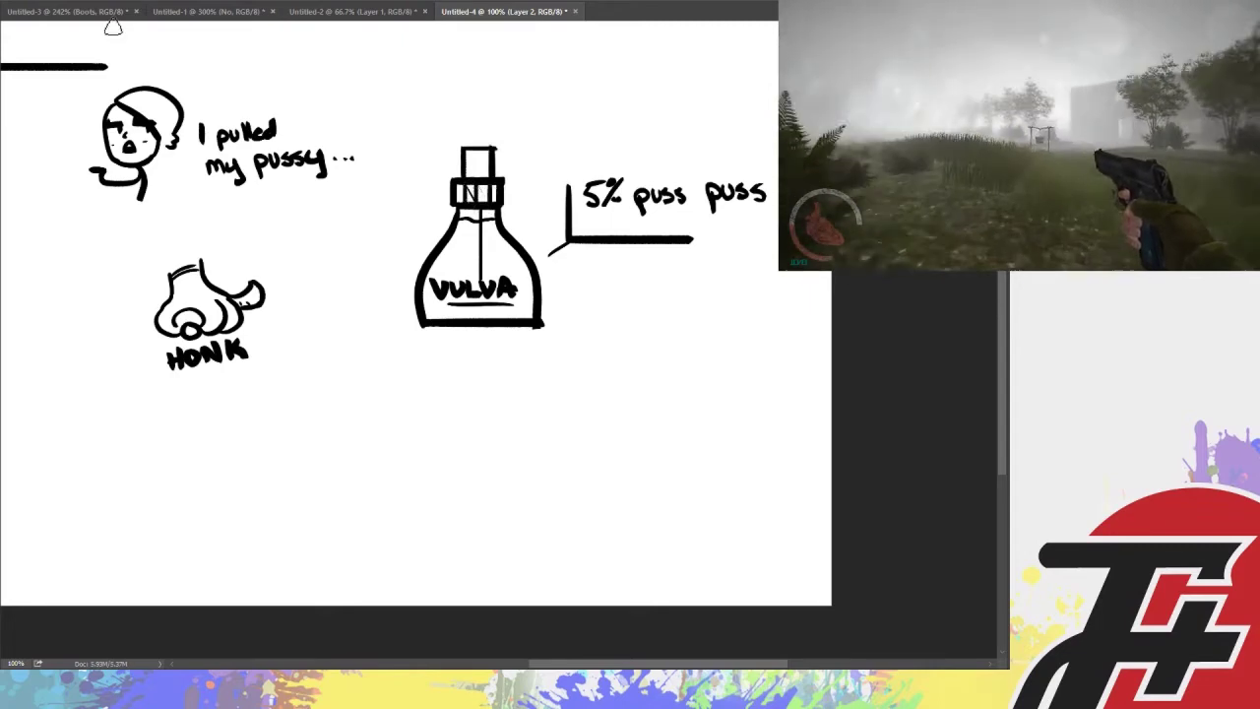
{"action": "left_click", "coordinate": [78, 11]}
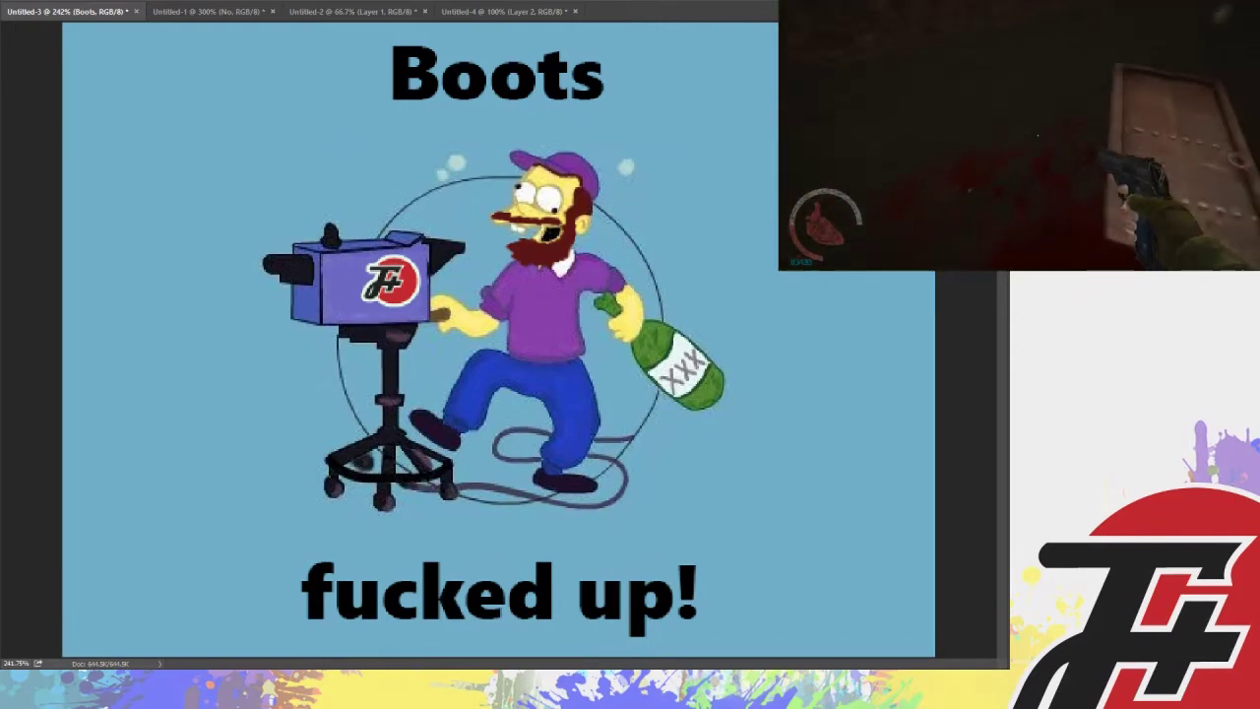
On Layer 1, strike out 'Boots' and write 'Victor!' in red, then delete it and return to Untitled-4
{"action": "key", "text": "alt+bracketleft"}
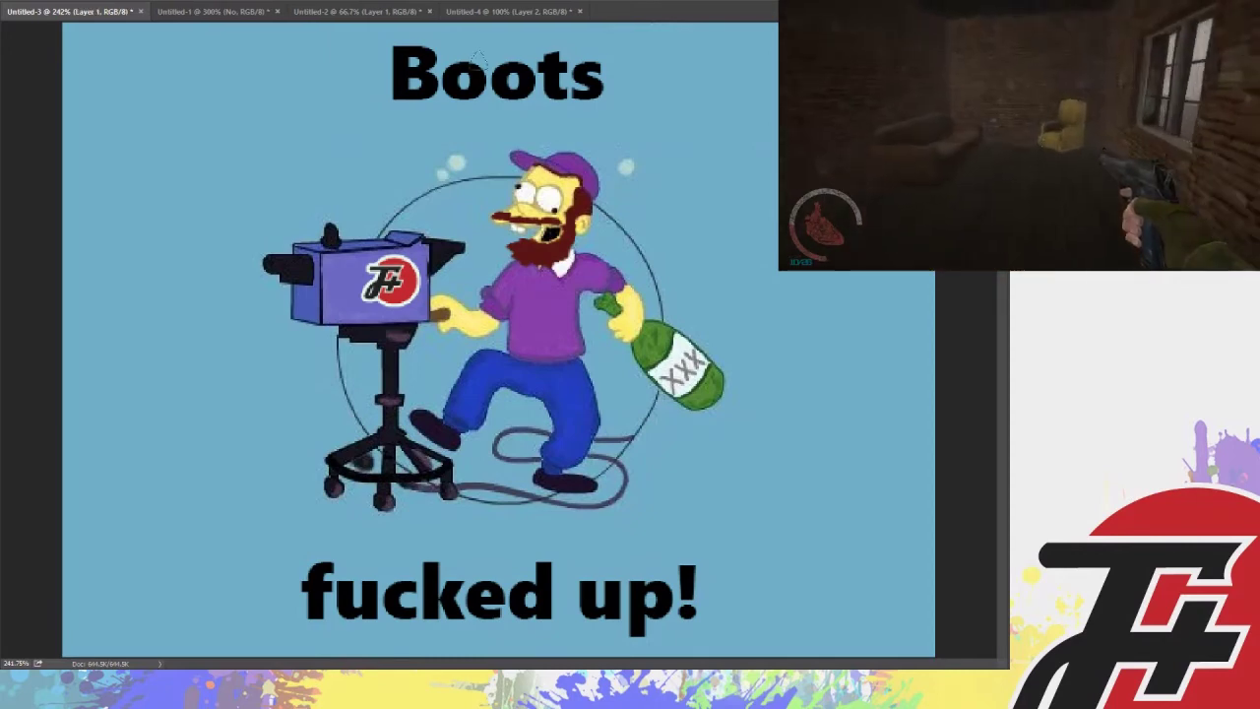
{"action": "left_click_drag", "start_coordinate": [379, 72], "coordinate": [618, 72]}
{"action": "mouse_move", "coordinate": [418, 111]}
{"action": "left_mouse_down"}
{"action": "mouse_move", "coordinate": [451, 108]}
{"action": "mouse_move", "coordinate": [459, 144]}
{"action": "mouse_move", "coordinate": [500, 143]}
{"action": "left_mouse_up"}
{"action": "mouse_move", "coordinate": [516, 103]}
{"action": "left_mouse_down"}
{"action": "mouse_move", "coordinate": [516, 144]}
{"action": "mouse_move", "coordinate": [553, 141]}
{"action": "mouse_move", "coordinate": [599, 114]}
{"action": "mouse_move", "coordinate": [620, 120]}
{"action": "left_mouse_up"}
{"action": "left_click", "coordinate": [613, 136]}
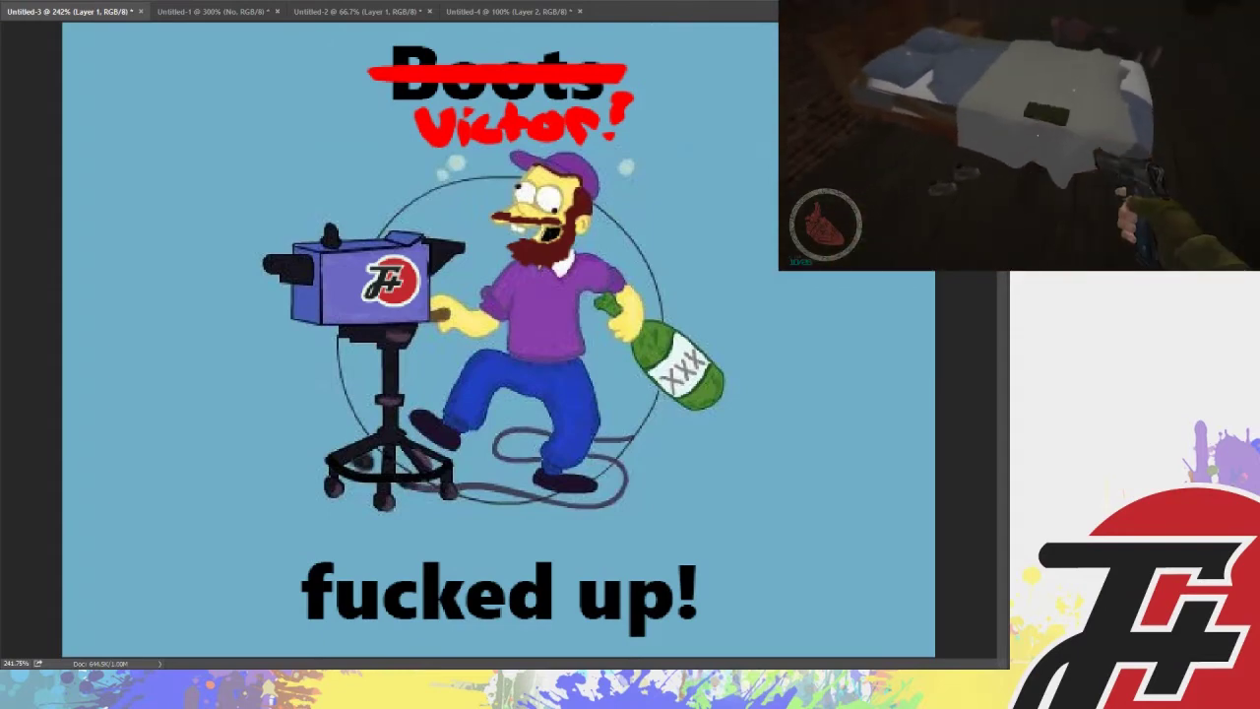
{"action": "key", "text": "Delete"}
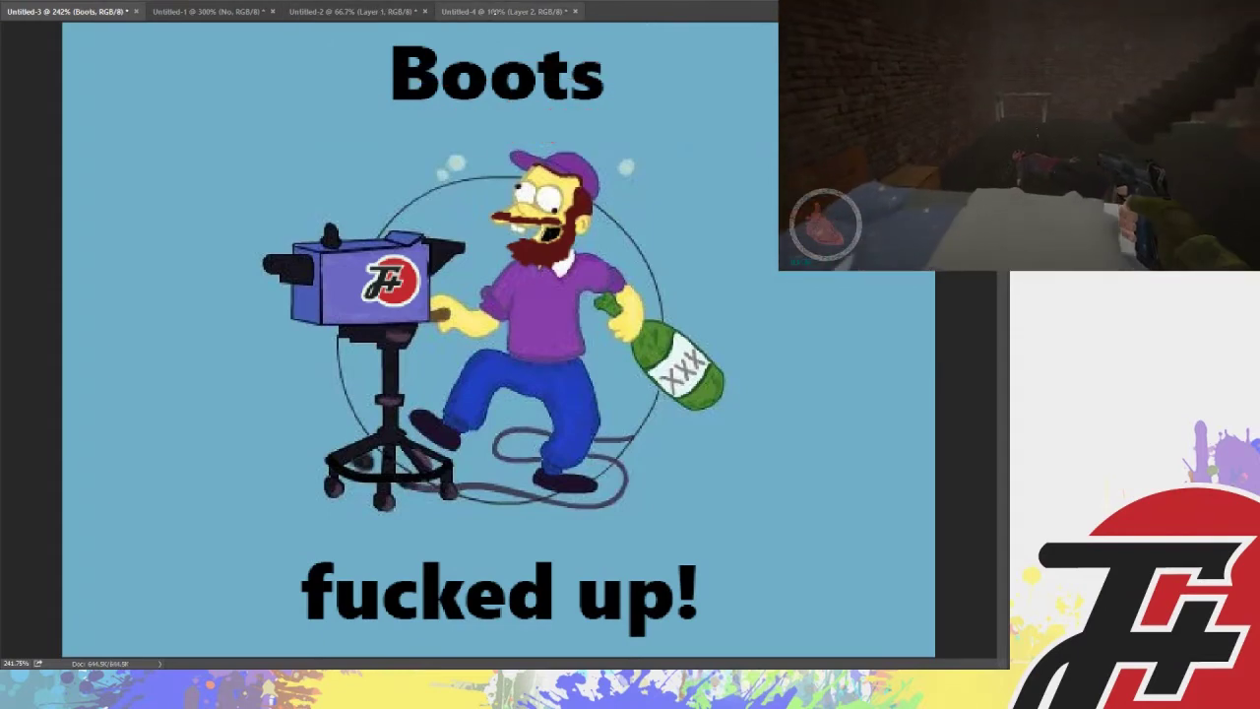
{"action": "left_click", "coordinate": [504, 11]}
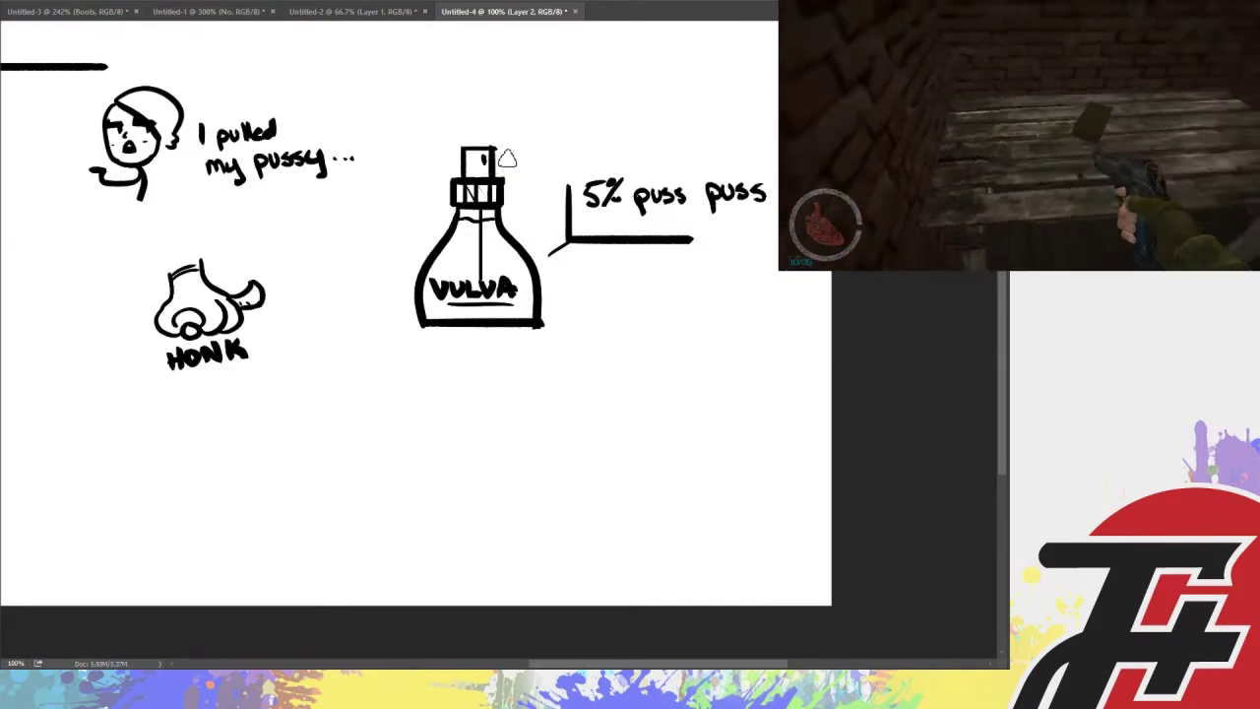
Draw a spray line from the nozzle and dot the spray cloud
{"action": "mouse_move", "coordinate": [501, 153]}
{"action": "left_mouse_down"}
{"action": "mouse_move", "coordinate": [533, 154]}
{"action": "mouse_move", "coordinate": [546, 127]}
{"action": "mouse_move", "coordinate": [616, 122]}
{"action": "mouse_move", "coordinate": [633, 136]}
{"action": "mouse_move", "coordinate": [592, 163]}
{"action": "mouse_move", "coordinate": [547, 155]}
{"action": "left_mouse_up"}
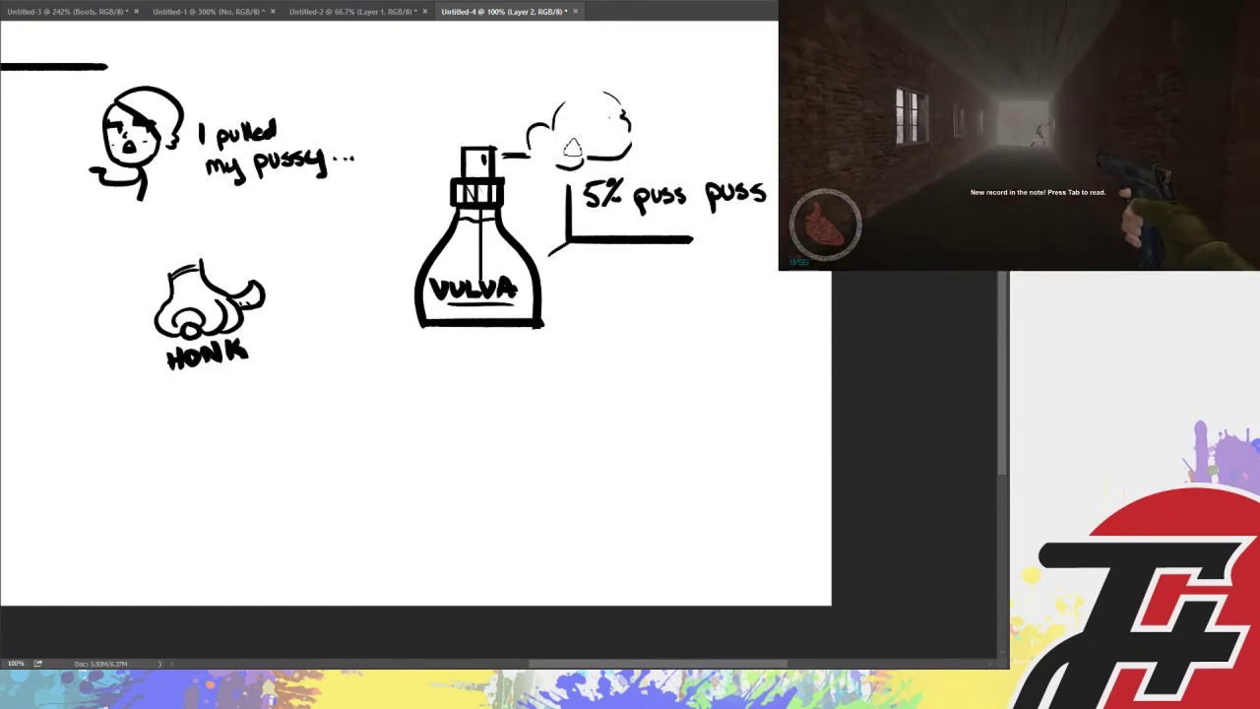
{"action": "left_click", "coordinate": [581, 123]}
{"action": "left_click", "coordinate": [597, 125]}
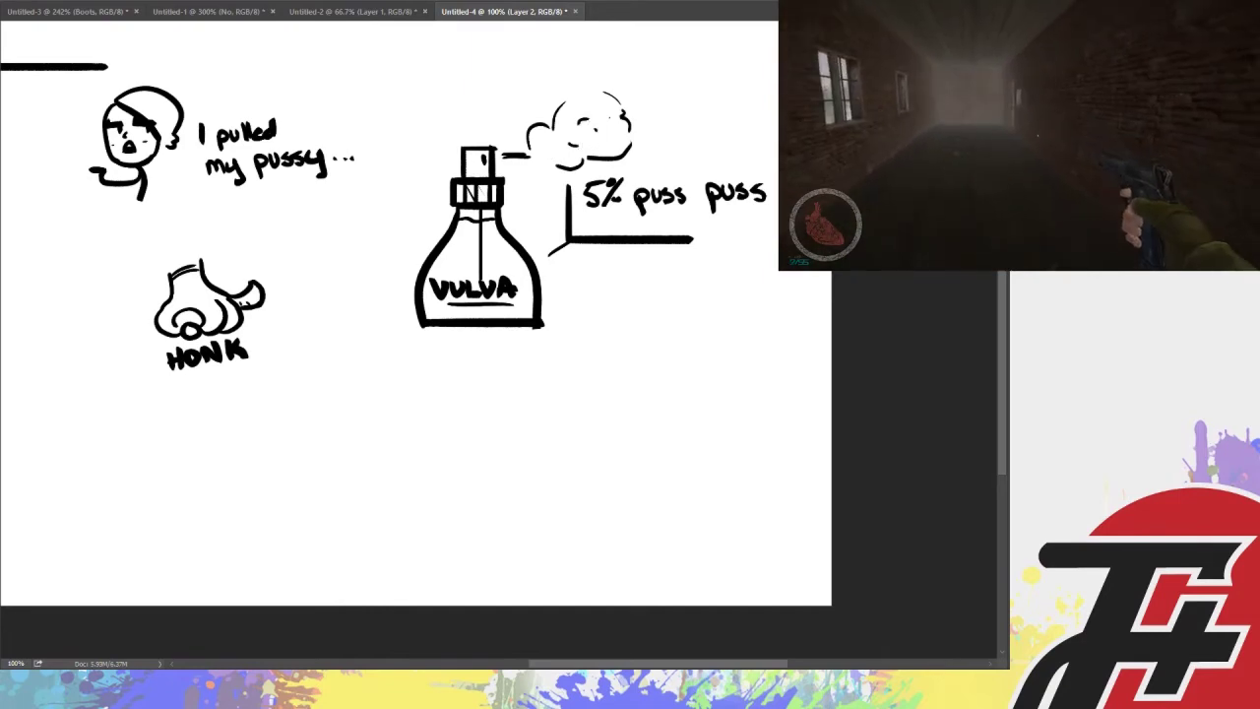
{"action": "scroll", "coordinate": [507, 296], "scroll_direction": "up", "scroll_amount": 1}
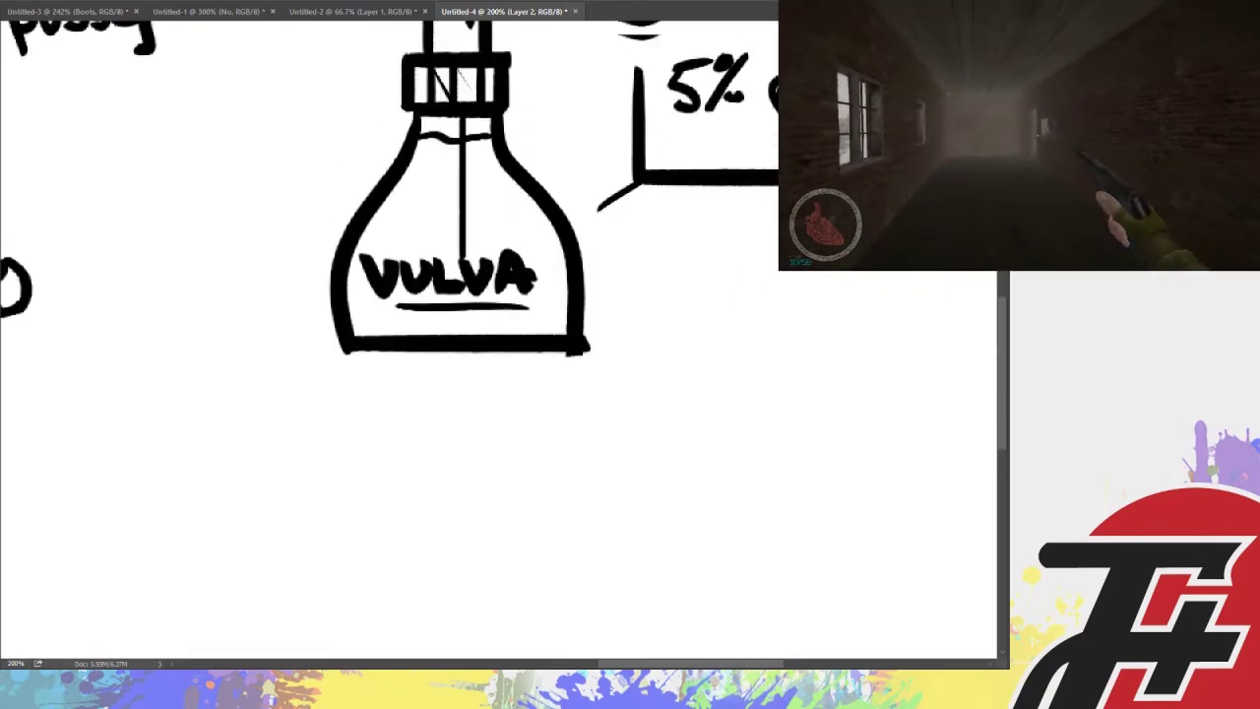
{"action": "key", "text": "ctrl+minus"}
{"action": "scroll", "coordinate": [453, 197], "scroll_direction": "up", "scroll_amount": 4}
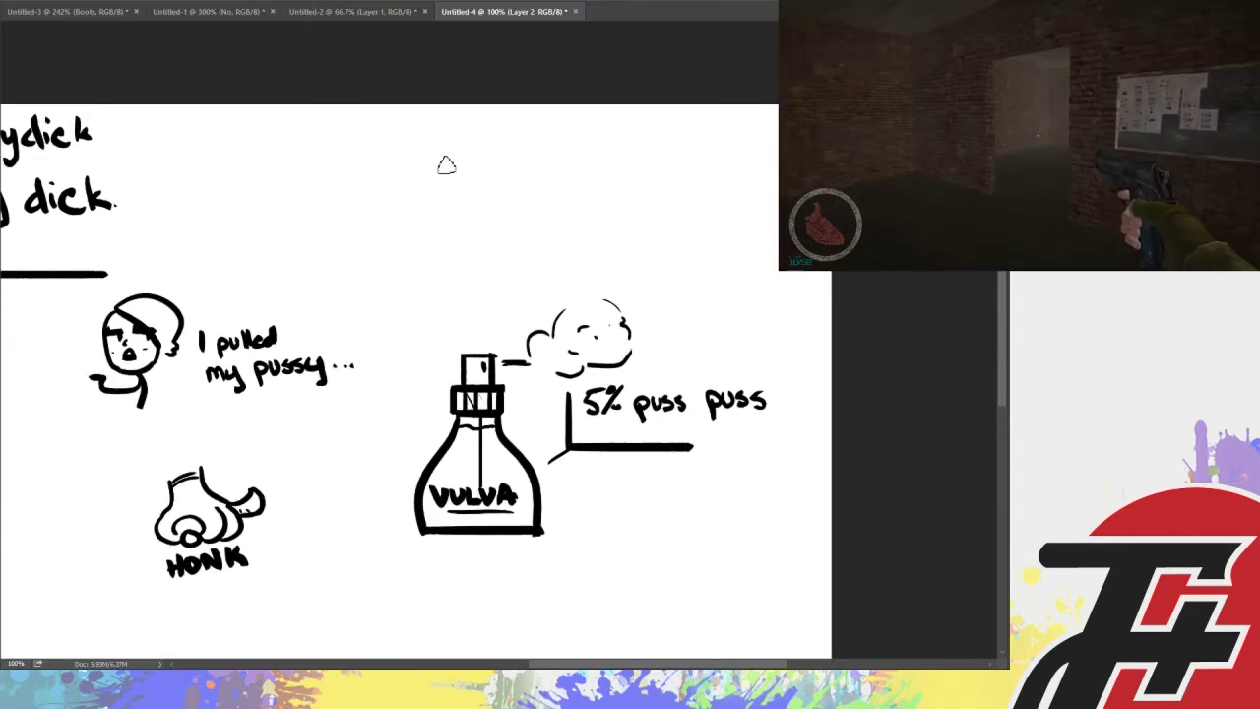
Sketch a rounded rectangle with an arch above the bottle, undo it, and zoom in
{"action": "left_click_drag", "start_coordinate": [450, 157], "coordinate": [450, 253]}
{"action": "key", "text": "ctrl+z"}
{"action": "mouse_move", "coordinate": [433, 155]}
{"action": "left_mouse_down"}
{"action": "mouse_move", "coordinate": [458, 256]}
{"action": "mouse_move", "coordinate": [482, 141]}
{"action": "mouse_move", "coordinate": [514, 238]}
{"action": "left_mouse_up"}
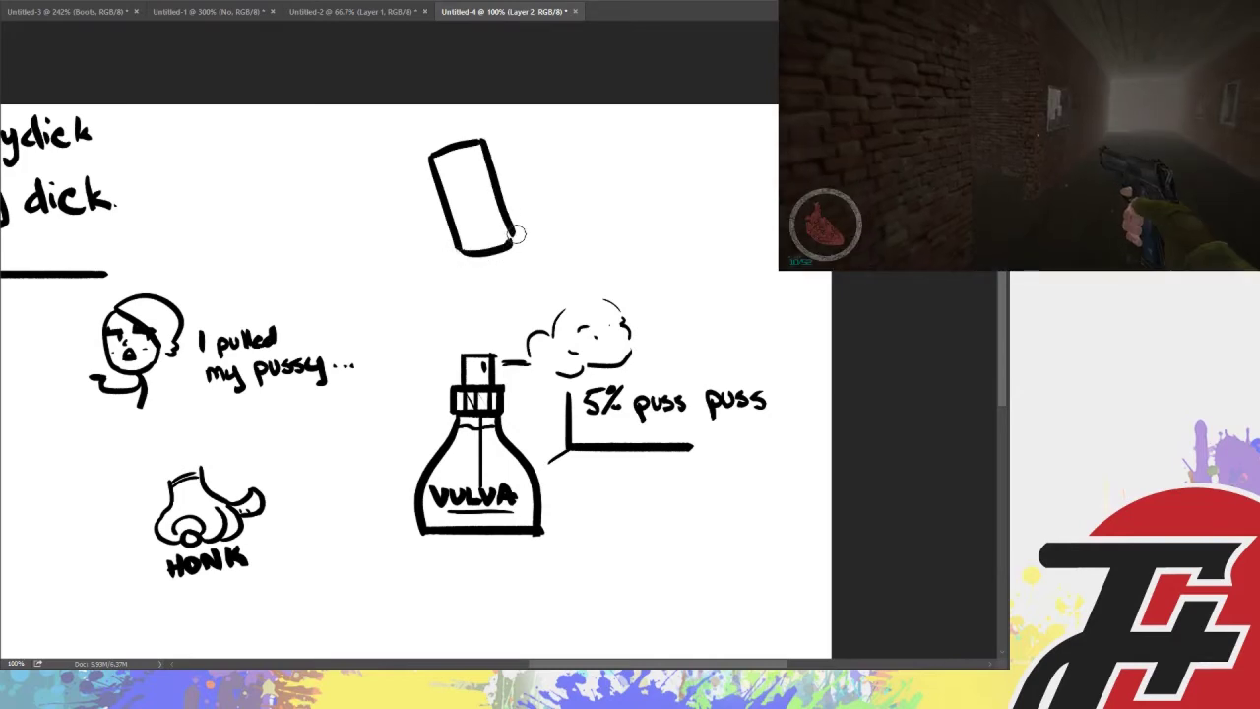
{"action": "left_click_drag", "start_coordinate": [483, 132], "coordinate": [411, 138]}
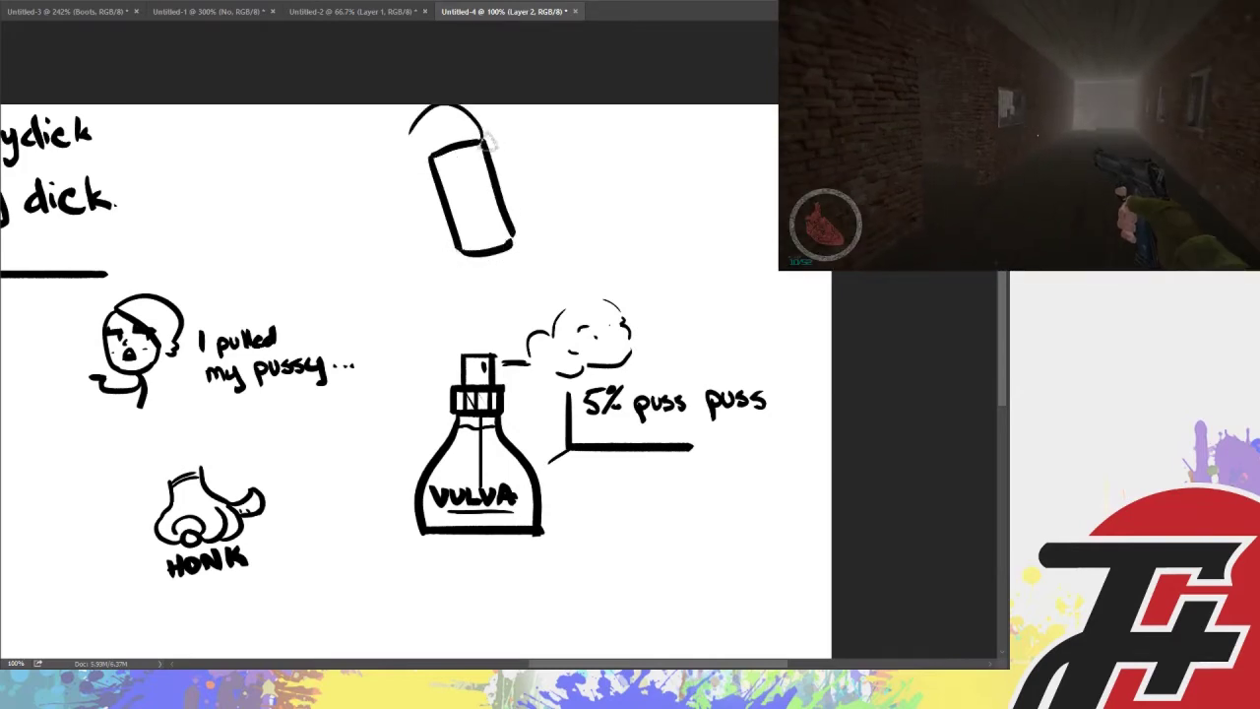
{"action": "key", "text": "ctrl+z"}
{"action": "key", "text": "ctrl+alt+z"}
{"action": "key", "text": "ctrl+alt+z"}
{"action": "key", "text": "ctrl+alt+z"}
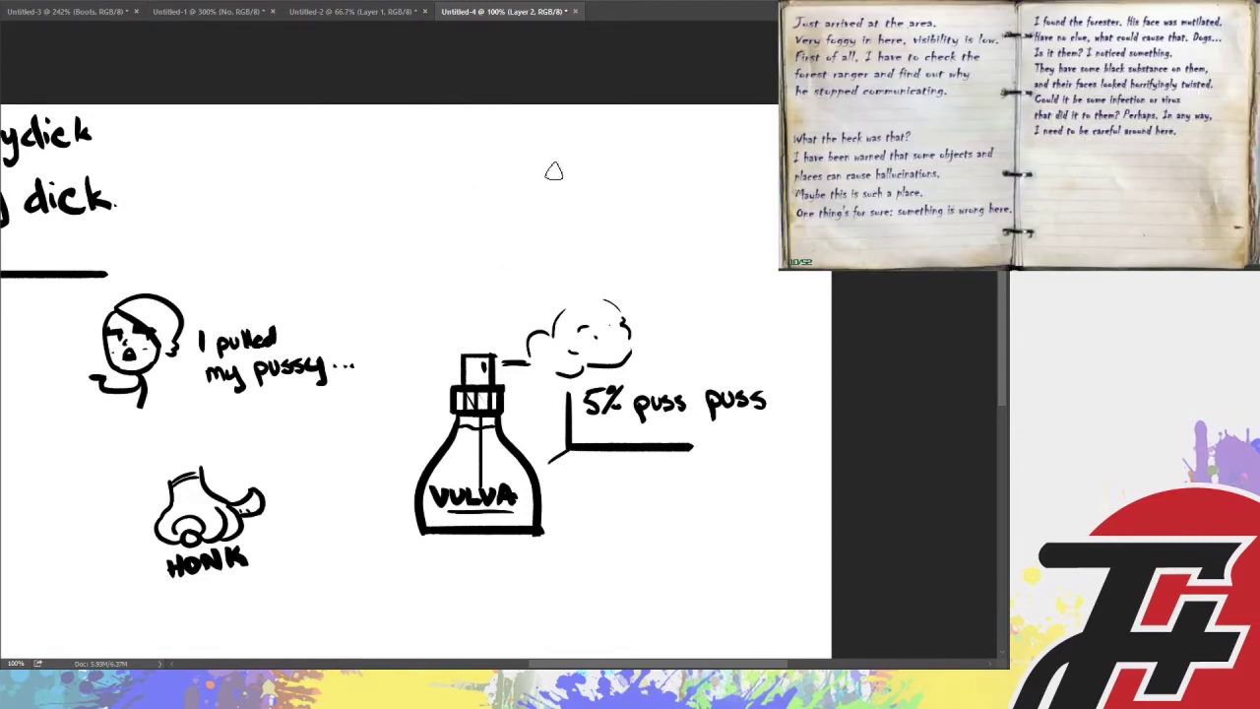
{"action": "key", "text": "ctrl+plus"}
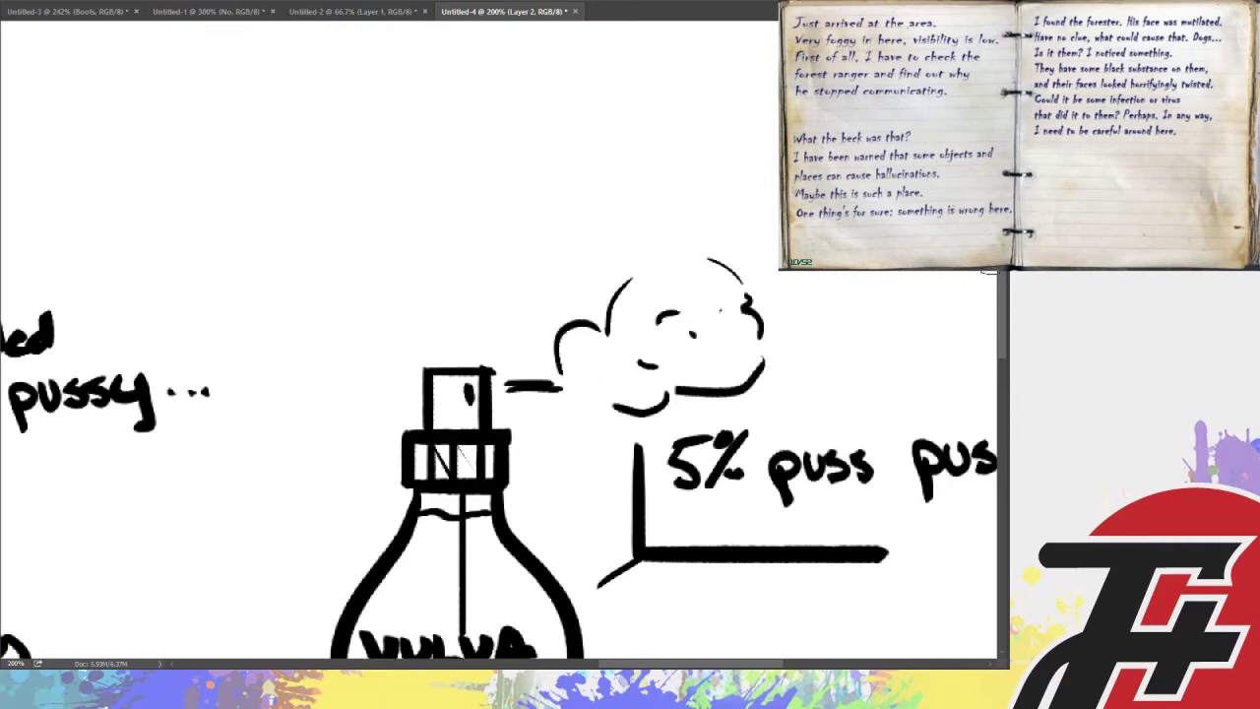
Draw a pair of big eyes with pupils and a wide grin beneath them
{"action": "scroll", "coordinate": [997, 291], "scroll_direction": "up", "scroll_amount": 3}
{"action": "left_click_drag", "start_coordinate": [472, 110], "coordinate": [599, 112]}
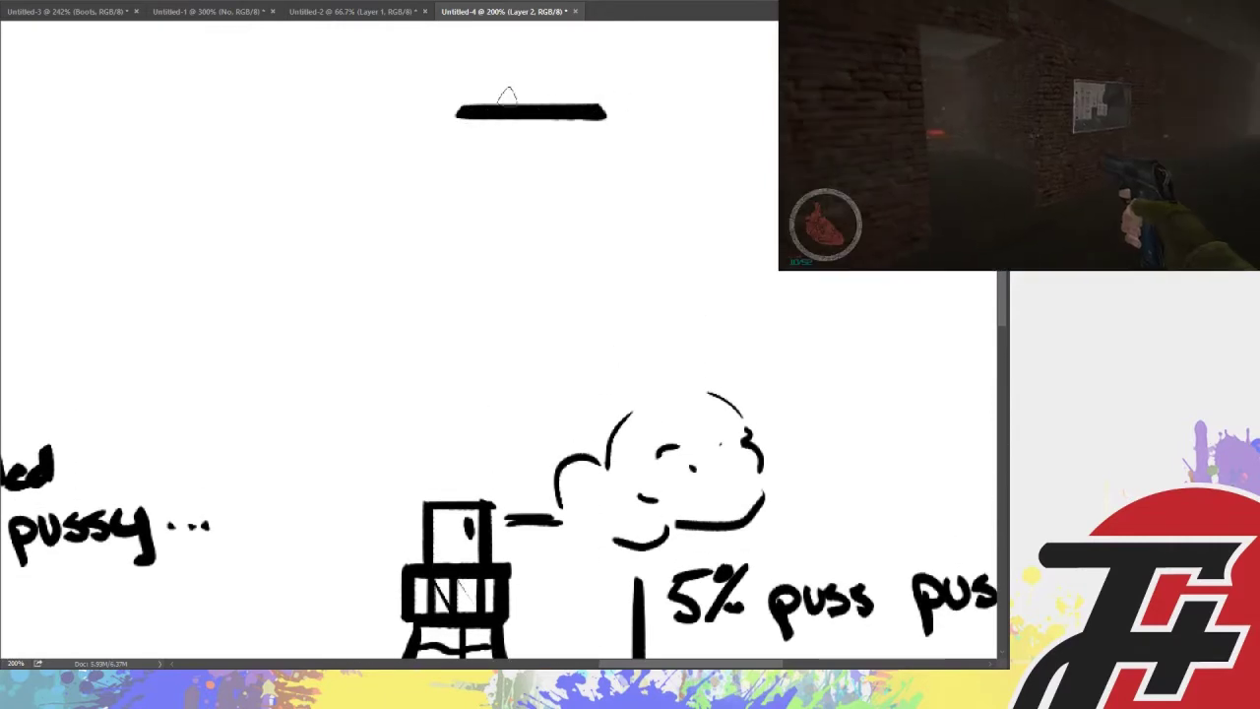
{"action": "key", "text": "ctrl+z"}
{"action": "mouse_move", "coordinate": [496, 76]}
{"action": "left_mouse_down"}
{"action": "mouse_move", "coordinate": [521, 105]}
{"action": "mouse_move", "coordinate": [527, 96]}
{"action": "left_mouse_up"}
{"action": "mouse_move", "coordinate": [571, 65]}
{"action": "left_mouse_down"}
{"action": "mouse_move", "coordinate": [560, 85]}
{"action": "mouse_move", "coordinate": [573, 100]}
{"action": "left_mouse_up"}
{"action": "left_click_drag", "start_coordinate": [497, 98], "coordinate": [575, 143]}
{"action": "mouse_move", "coordinate": [458, 128]}
{"action": "left_mouse_down"}
{"action": "mouse_move", "coordinate": [505, 165]}
{"action": "mouse_move", "coordinate": [579, 144]}
{"action": "left_mouse_up"}
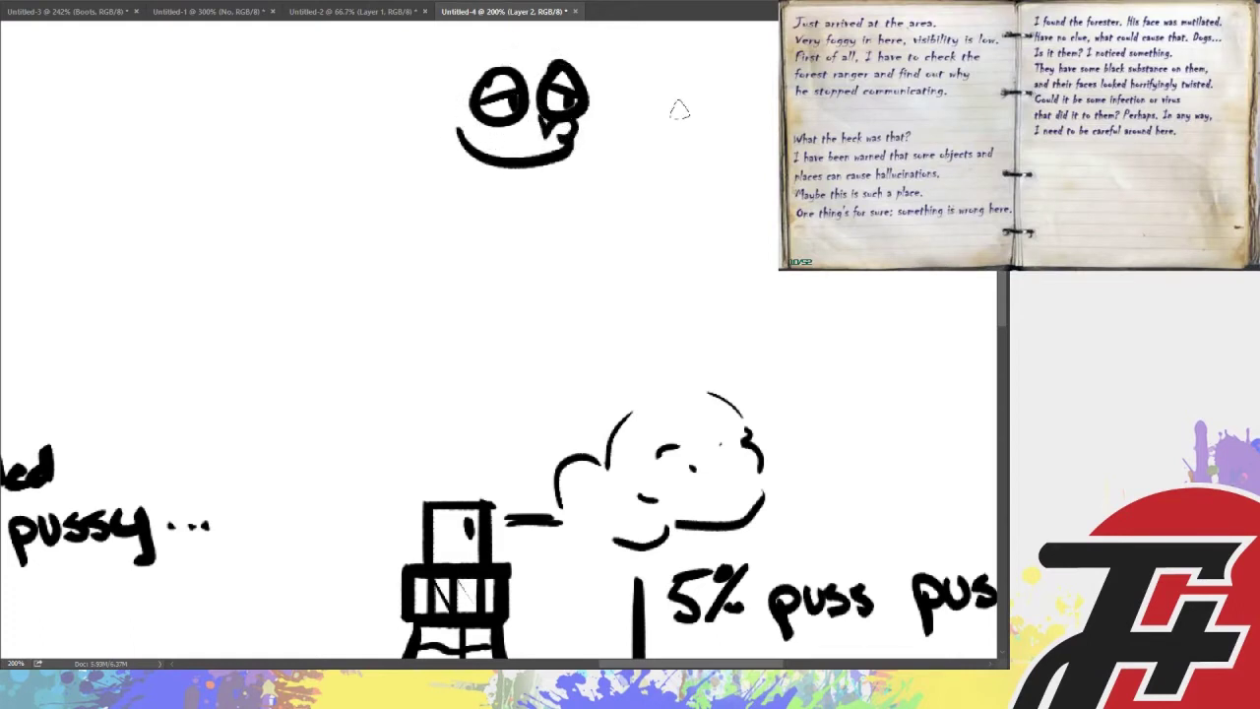
Outline the head and add an outstretched left arm and a downward leg
{"action": "scroll", "coordinate": [394, 295], "scroll_direction": "up", "scroll_amount": 2}
{"action": "mouse_move", "coordinate": [569, 130]}
{"action": "left_mouse_down"}
{"action": "mouse_move", "coordinate": [553, 114]}
{"action": "mouse_move", "coordinate": [423, 184]}
{"action": "mouse_move", "coordinate": [442, 226]}
{"action": "mouse_move", "coordinate": [532, 284]}
{"action": "mouse_move", "coordinate": [569, 280]}
{"action": "mouse_move", "coordinate": [569, 235]}
{"action": "left_mouse_up"}
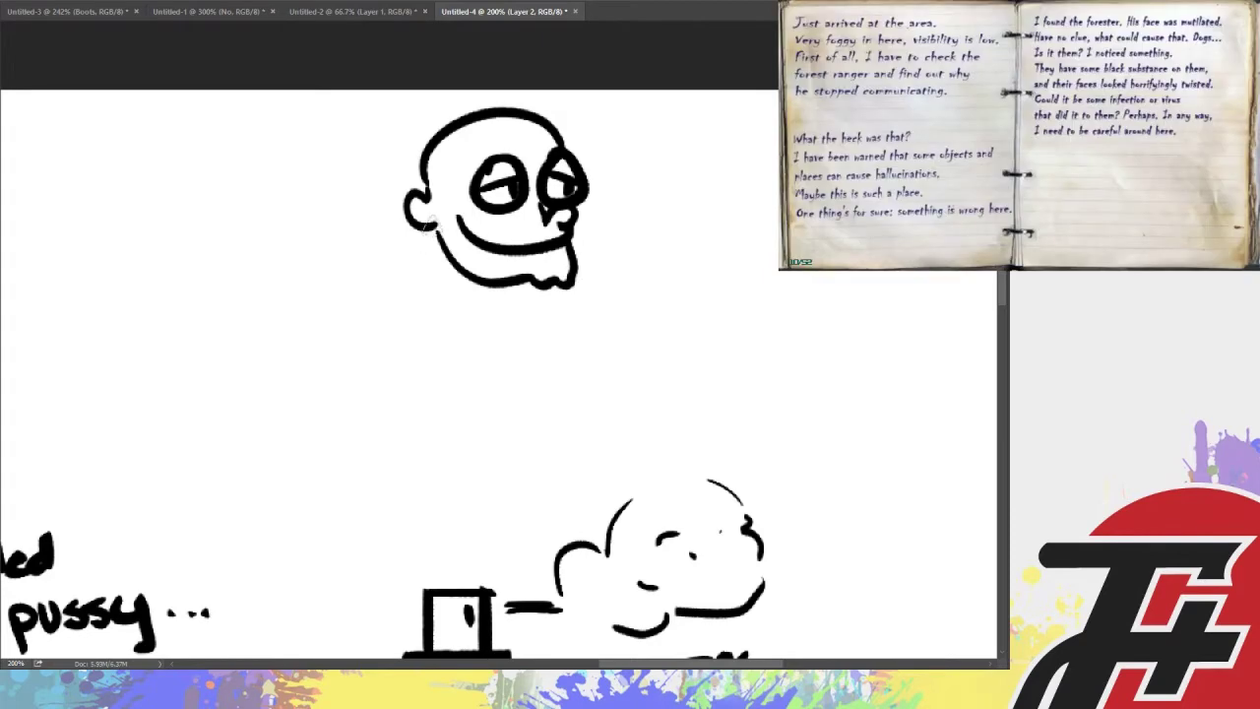
{"action": "left_click_drag", "start_coordinate": [432, 228], "coordinate": [260, 259]}
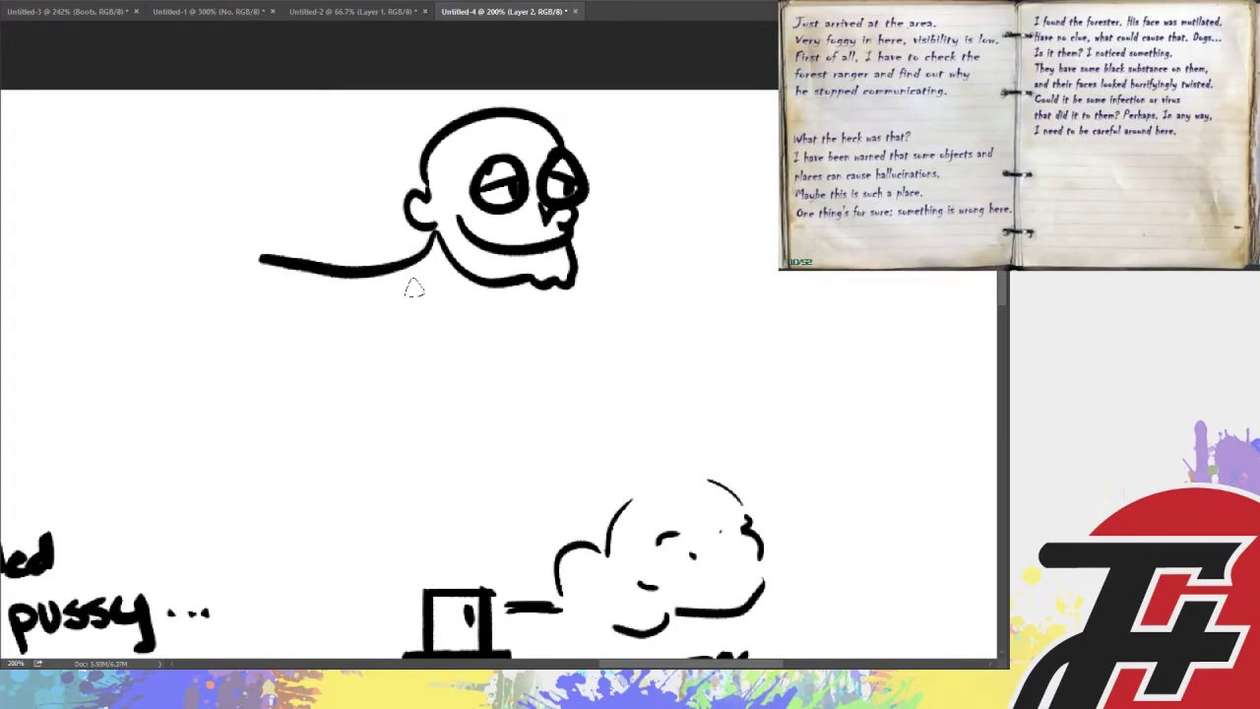
{"action": "mouse_move", "coordinate": [414, 286]}
{"action": "left_mouse_down"}
{"action": "mouse_move", "coordinate": [415, 431]}
{"action": "mouse_move", "coordinate": [364, 459]}
{"action": "mouse_move", "coordinate": [423, 478]}
{"action": "left_mouse_up"}
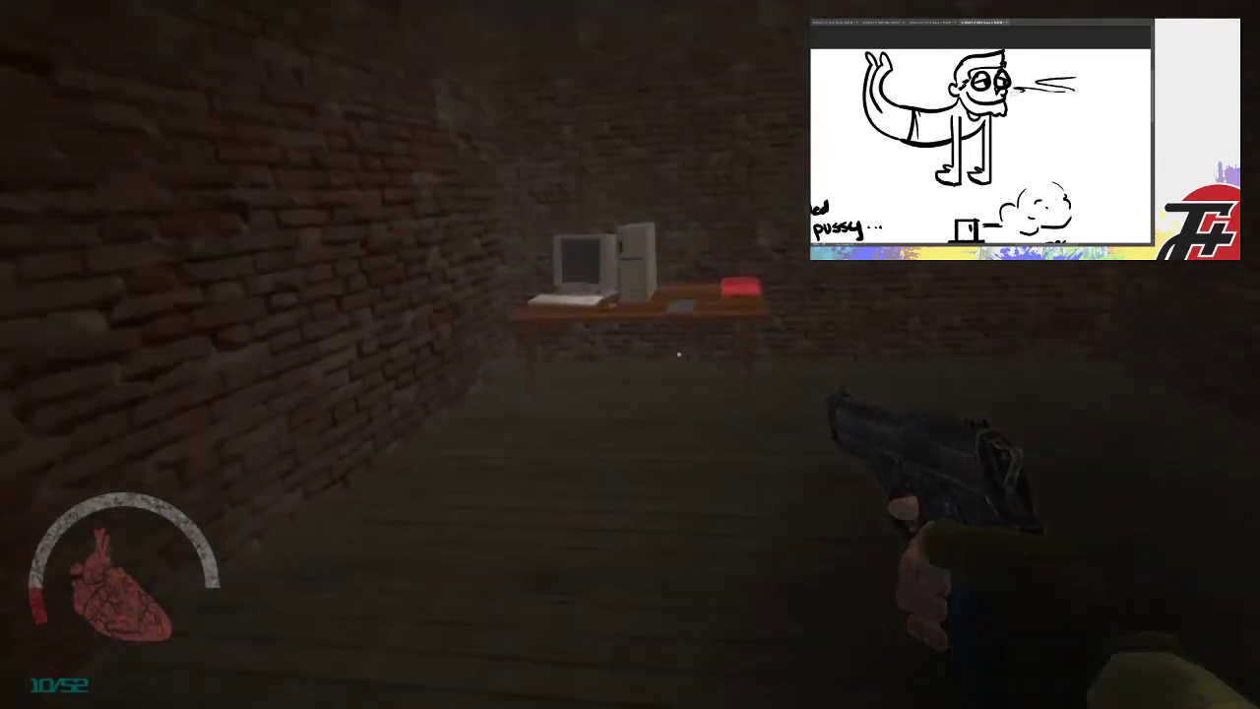
In the horror game, read the desk note, take the key, and switch on the flashlight
{"action": "key", "text": "e"}
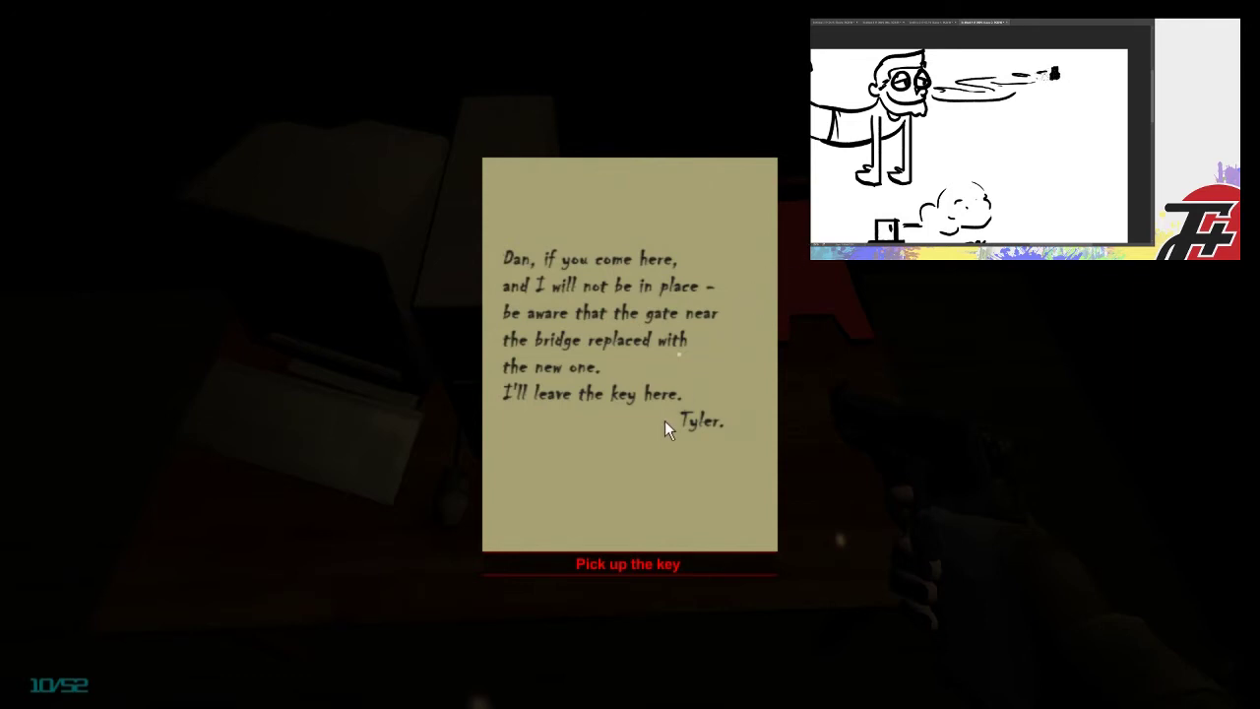
{"action": "left_click", "coordinate": [641, 556]}
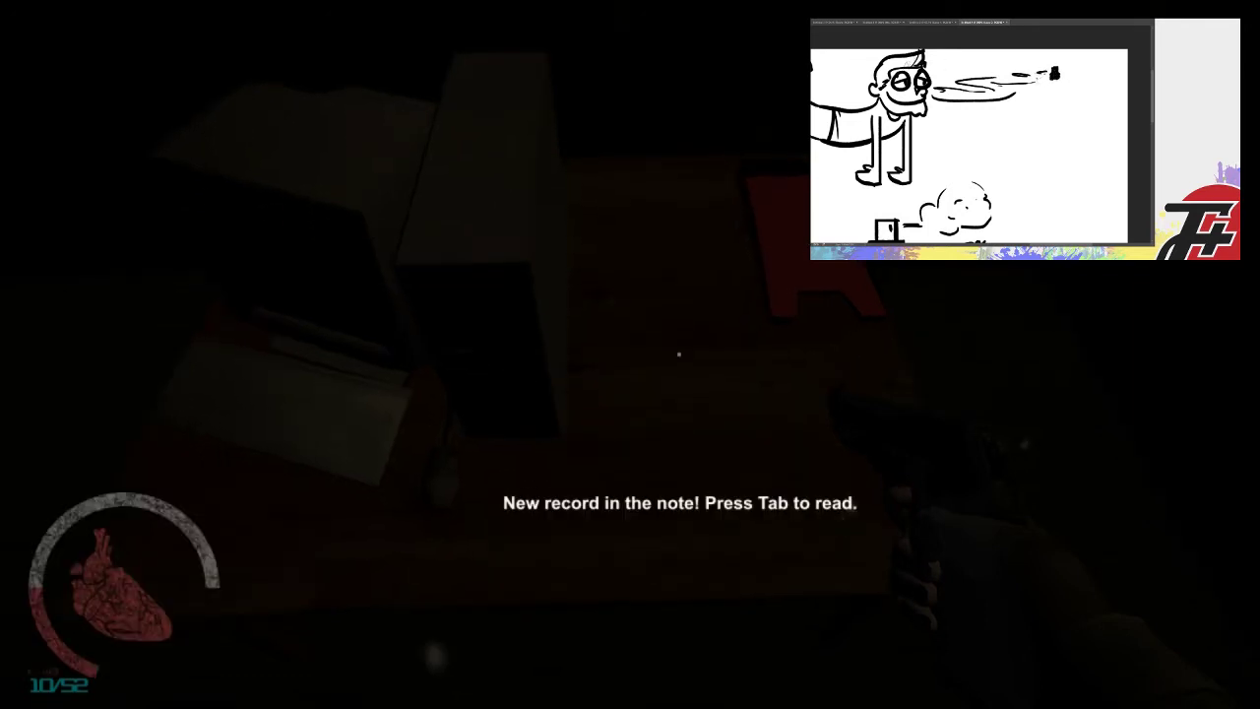
{"action": "key", "text": "f"}
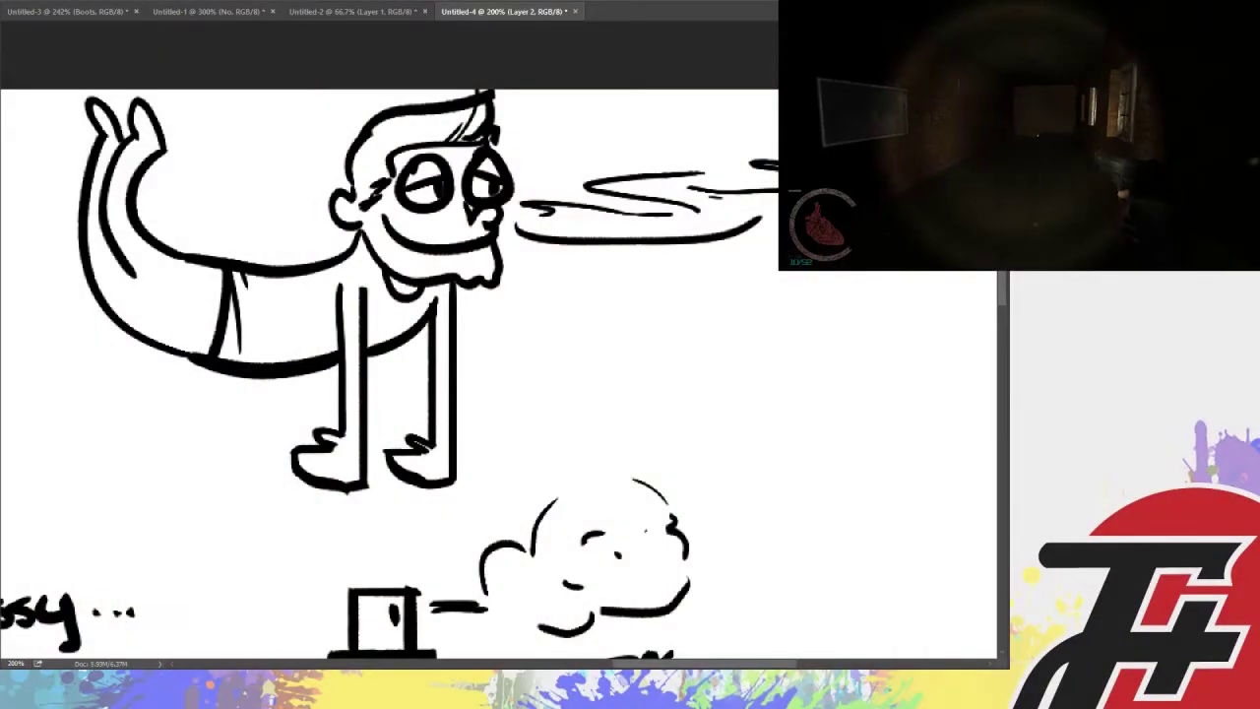
Pause the game and move the canvas view down to blank space below the spray bottle
{"action": "key", "text": "Escape"}
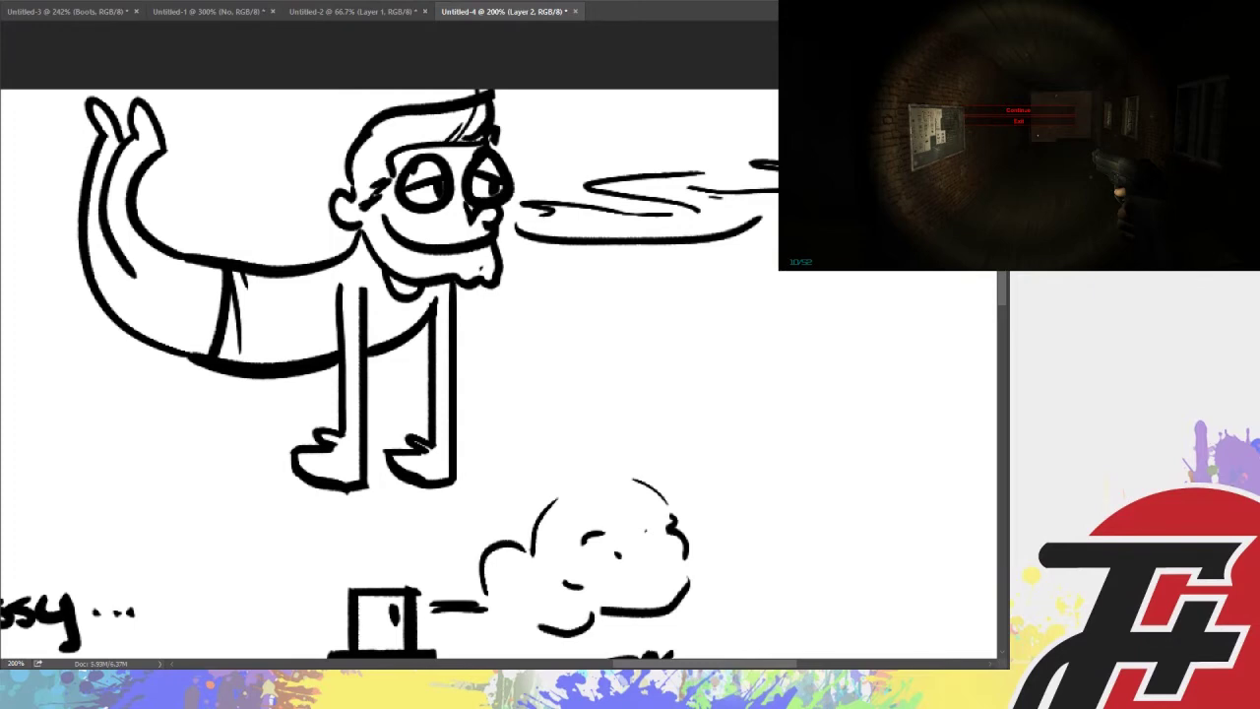
{"action": "scroll", "coordinate": [1005, 350], "scroll_direction": "right", "scroll_amount": 3}
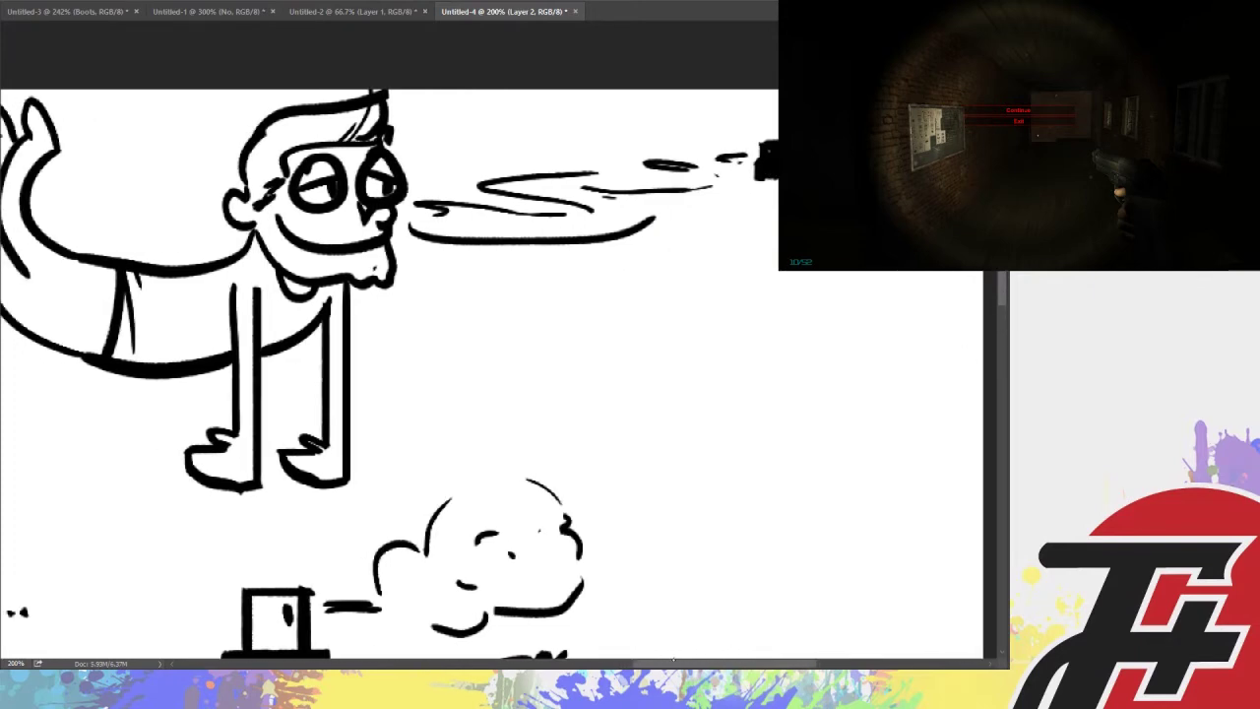
{"action": "scroll", "coordinate": [394, 374], "scroll_direction": "down", "scroll_amount": 10}
{"action": "scroll", "coordinate": [492, 335], "scroll_direction": "down", "scroll_amount": 18}
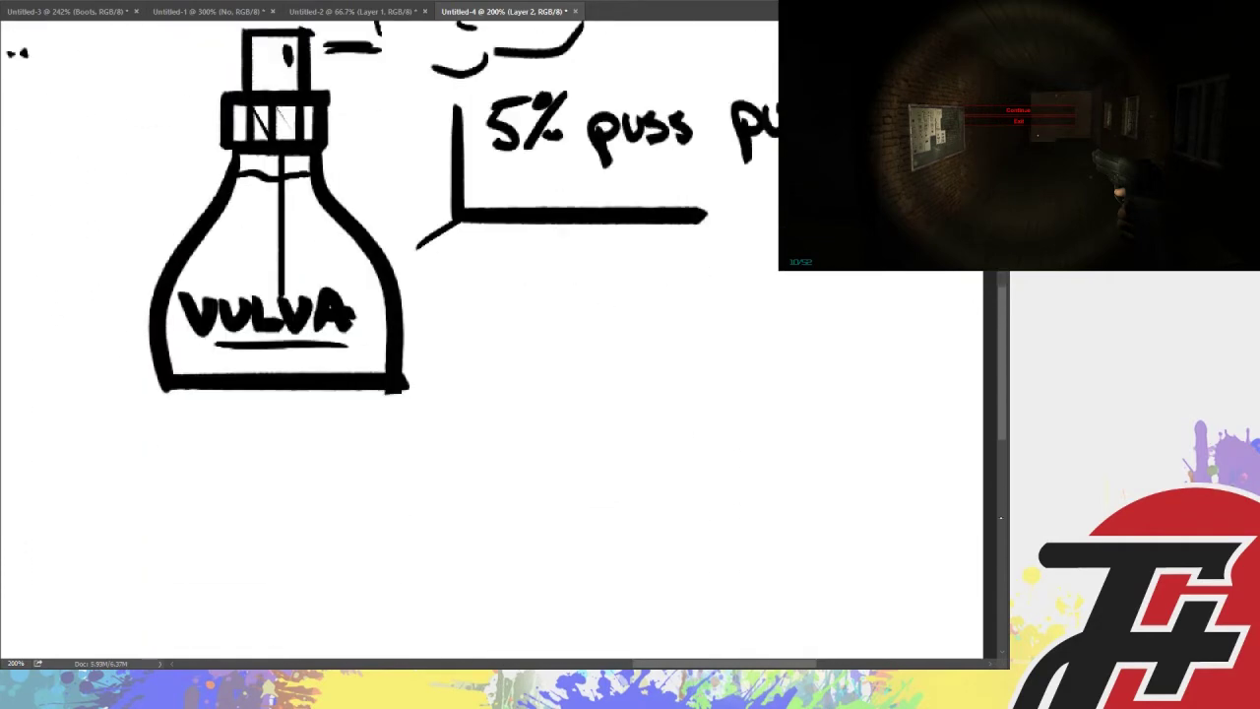
{"action": "scroll", "coordinate": [1000, 538], "scroll_direction": "down", "scroll_amount": 4}
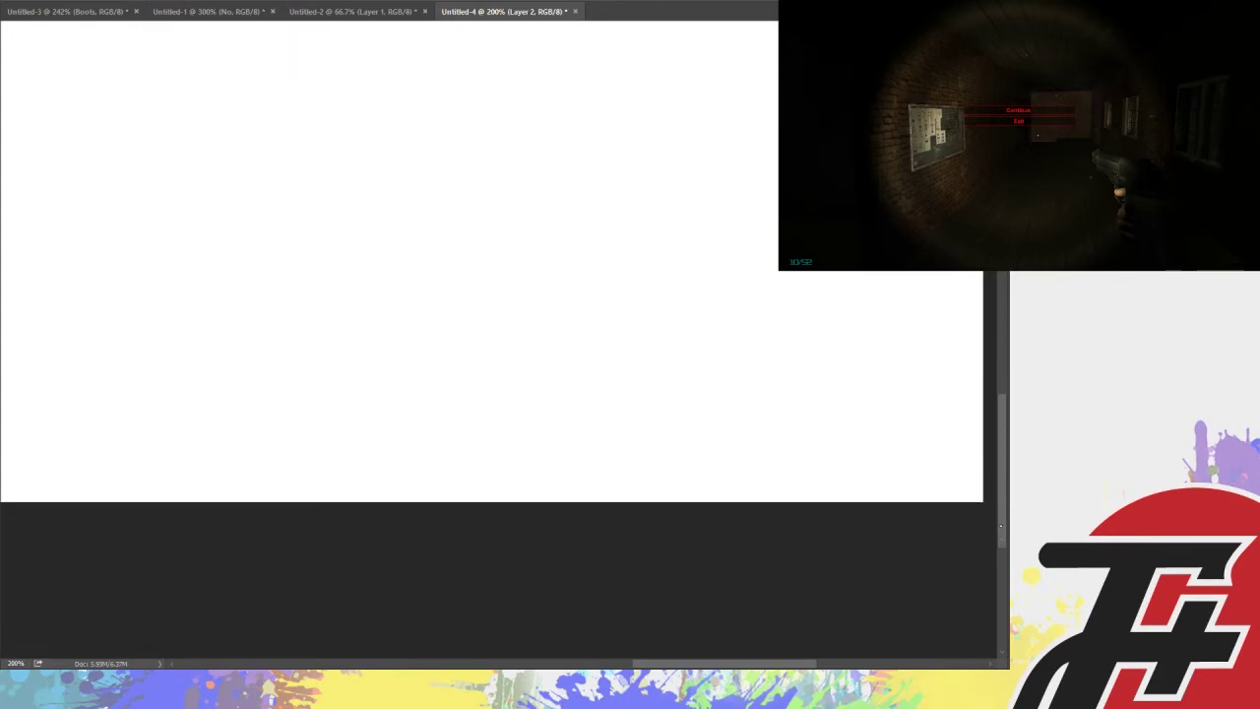
Draw a left curved stroke in the blank space, discarding the matching right curve
{"action": "scroll", "coordinate": [1001, 538], "scroll_direction": "up", "scroll_amount": 3}
{"action": "mouse_move", "coordinate": [380, 192]}
{"action": "left_mouse_down"}
{"action": "mouse_move", "coordinate": [486, 293]}
{"action": "mouse_move", "coordinate": [516, 264]}
{"action": "left_mouse_up"}
{"action": "mouse_move", "coordinate": [512, 310]}
{"action": "left_mouse_down"}
{"action": "mouse_move", "coordinate": [664, 196]}
{"action": "mouse_move", "coordinate": [524, 323]}
{"action": "left_mouse_up"}
{"action": "key", "text": "ctrl+z"}
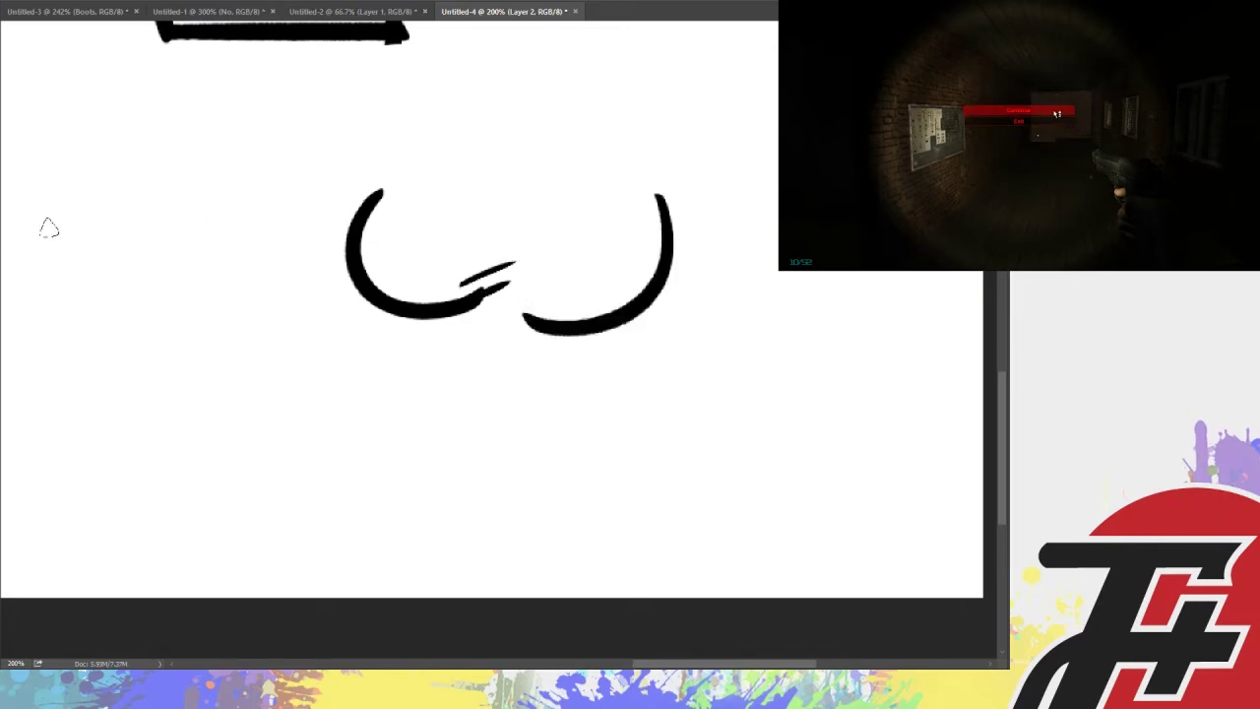
Draw two long horizontal arm lines reaching the fist and add finger detail
{"action": "left_click_drag", "start_coordinate": [78, 229], "coordinate": [0, 230]}
{"action": "left_click_drag", "start_coordinate": [165, 258], "coordinate": [2, 261]}
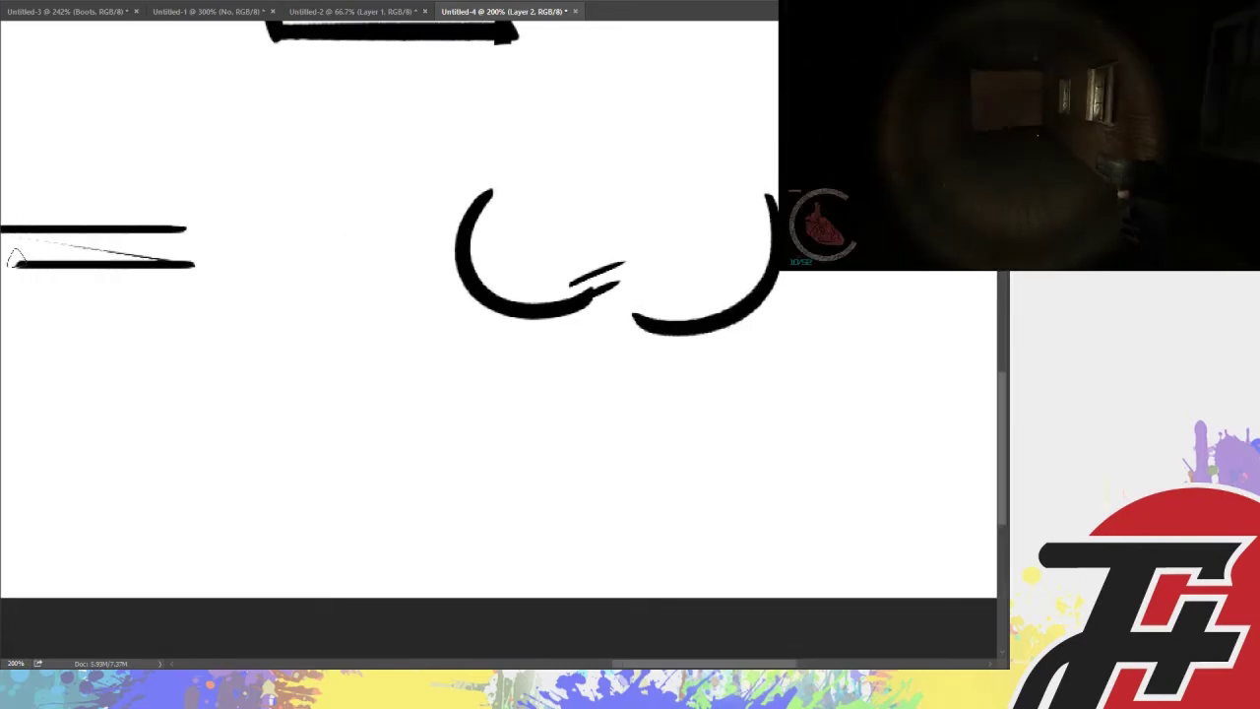
{"action": "key", "text": "ctrl+z"}
{"action": "left_click_drag", "start_coordinate": [186, 261], "coordinate": [8, 262]}
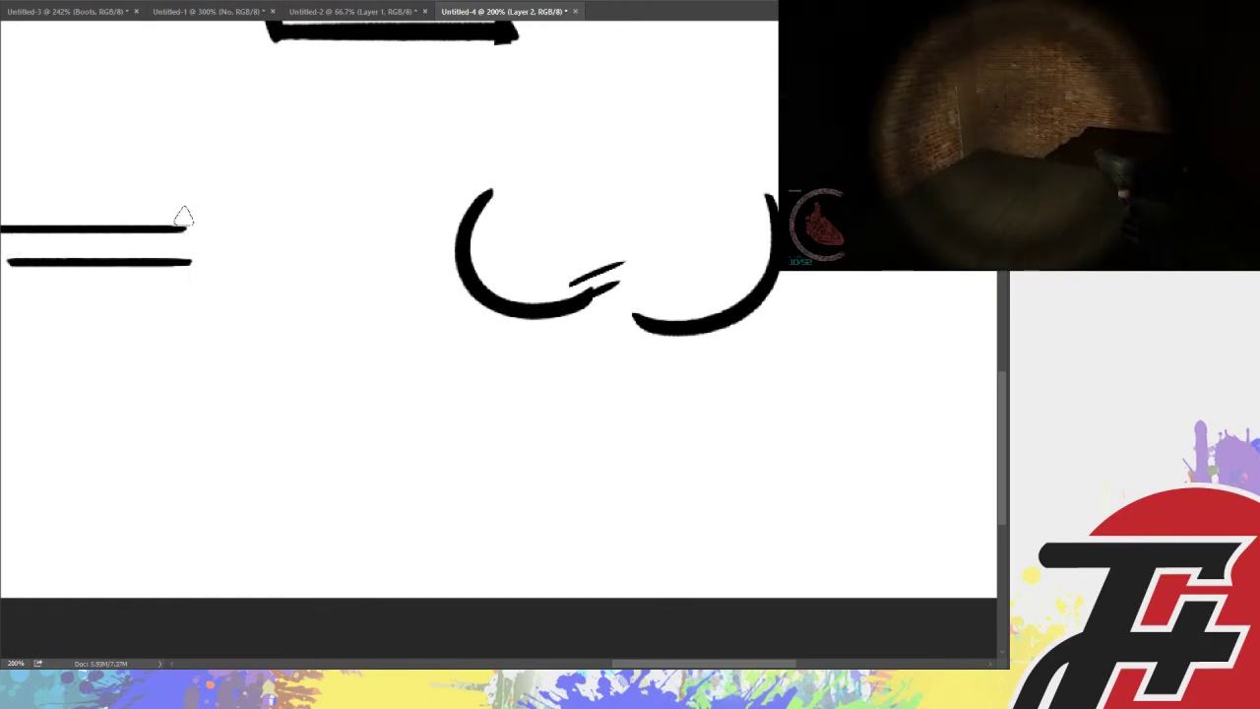
{"action": "mouse_move", "coordinate": [172, 228]}
{"action": "left_mouse_down"}
{"action": "mouse_move", "coordinate": [280, 226]}
{"action": "mouse_move", "coordinate": [310, 154]}
{"action": "mouse_move", "coordinate": [315, 185]}
{"action": "mouse_move", "coordinate": [324, 147]}
{"action": "mouse_move", "coordinate": [360, 158]}
{"action": "mouse_move", "coordinate": [382, 146]}
{"action": "mouse_move", "coordinate": [390, 183]}
{"action": "mouse_move", "coordinate": [363, 189]}
{"action": "mouse_move", "coordinate": [360, 228]}
{"action": "mouse_move", "coordinate": [361, 212]}
{"action": "mouse_move", "coordinate": [338, 214]}
{"action": "mouse_move", "coordinate": [399, 207]}
{"action": "mouse_move", "coordinate": [394, 242]}
{"action": "mouse_move", "coordinate": [317, 254]}
{"action": "left_mouse_up"}
{"action": "key", "text": "ctrl+z"}
{"action": "key", "text": "ctrl+z"}
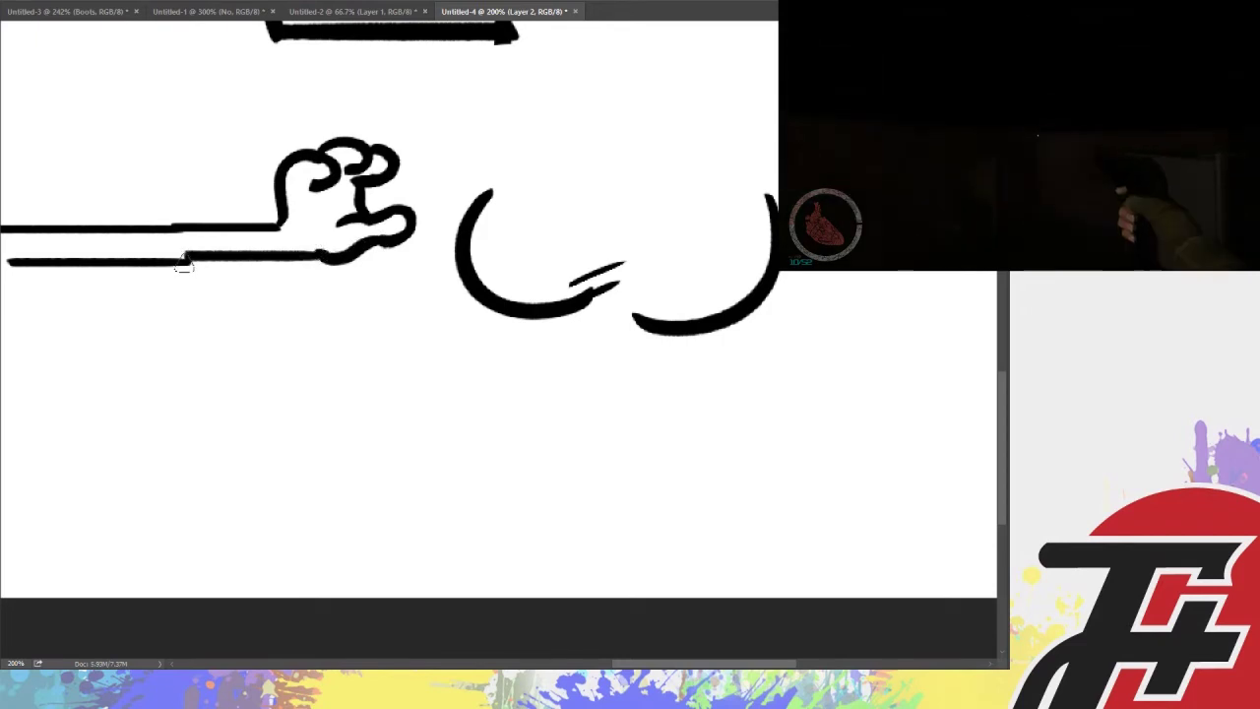
{"action": "left_click_drag", "start_coordinate": [175, 262], "coordinate": [320, 250]}
{"action": "mouse_move", "coordinate": [390, 150]}
{"action": "left_mouse_down"}
{"action": "mouse_move", "coordinate": [370, 195]}
{"action": "mouse_move", "coordinate": [396, 201]}
{"action": "left_mouse_up"}
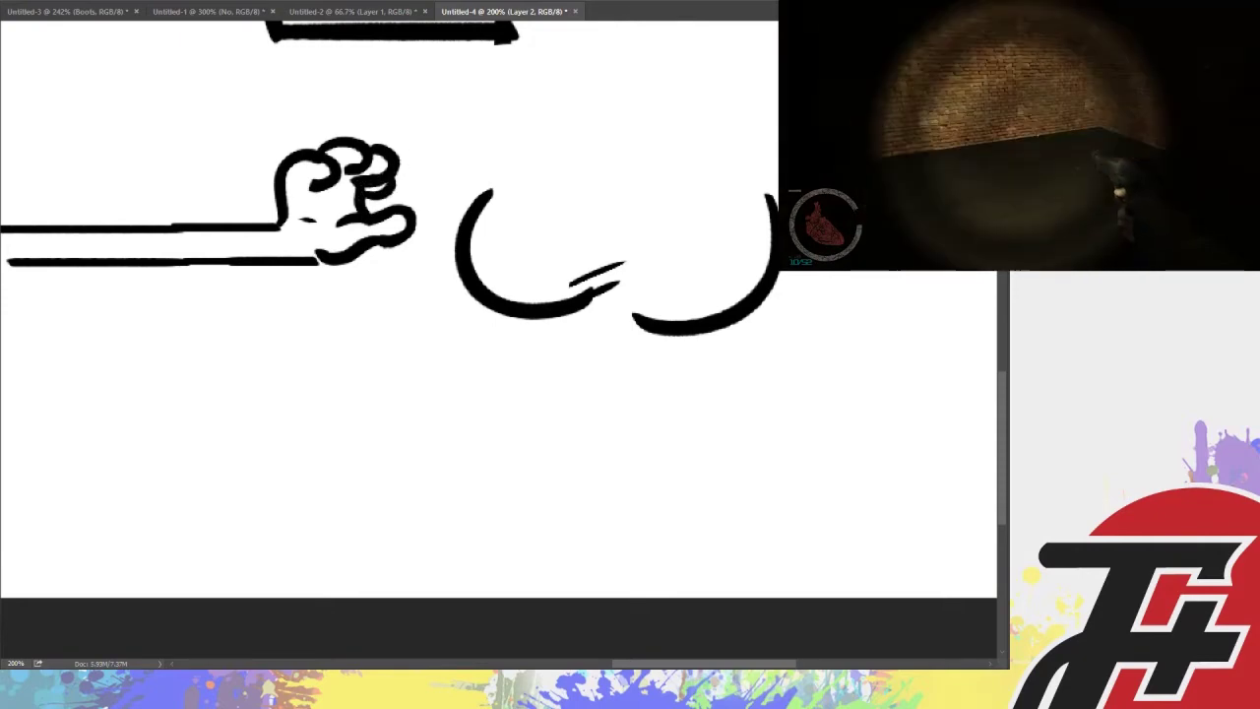
Extend both arcs, join them with a U-shaped curve, and add a small curve and dashes
{"action": "left_click_drag", "start_coordinate": [490, 194], "coordinate": [544, 161]}
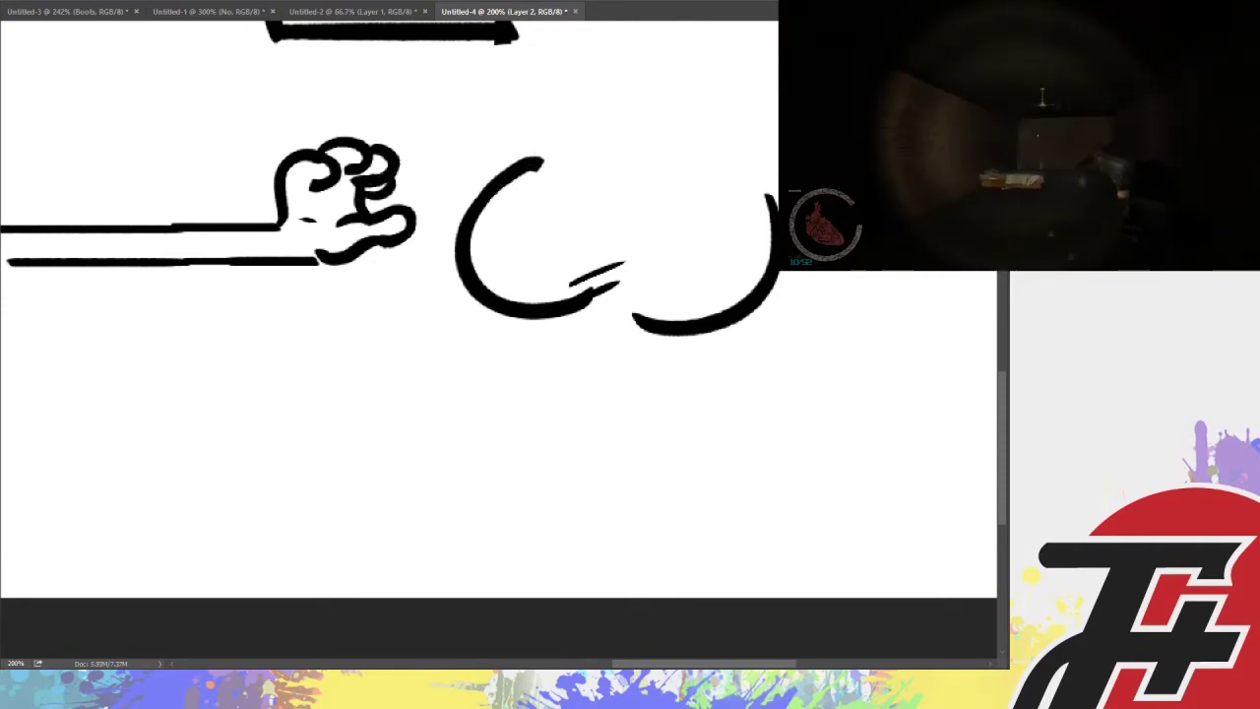
{"action": "left_click_drag", "start_coordinate": [755, 172], "coordinate": [770, 200]}
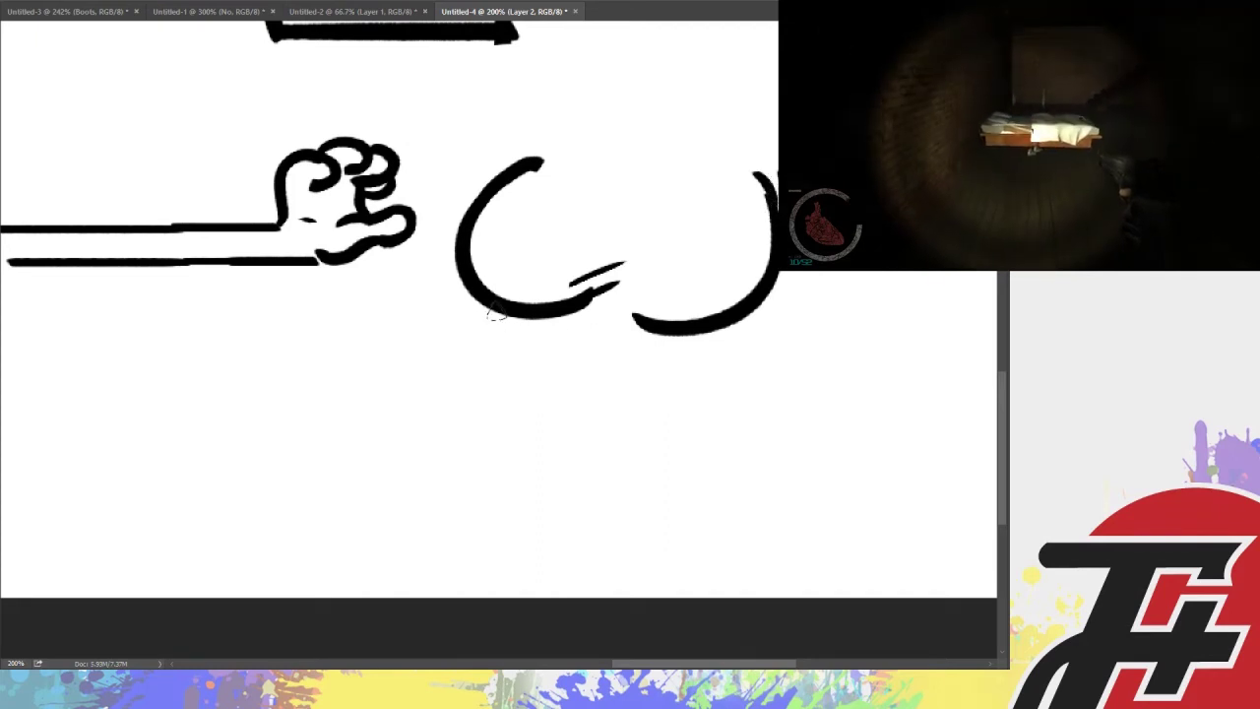
{"action": "left_click_drag", "start_coordinate": [497, 311], "coordinate": [494, 372]}
{"action": "key", "text": "ctrl+z"}
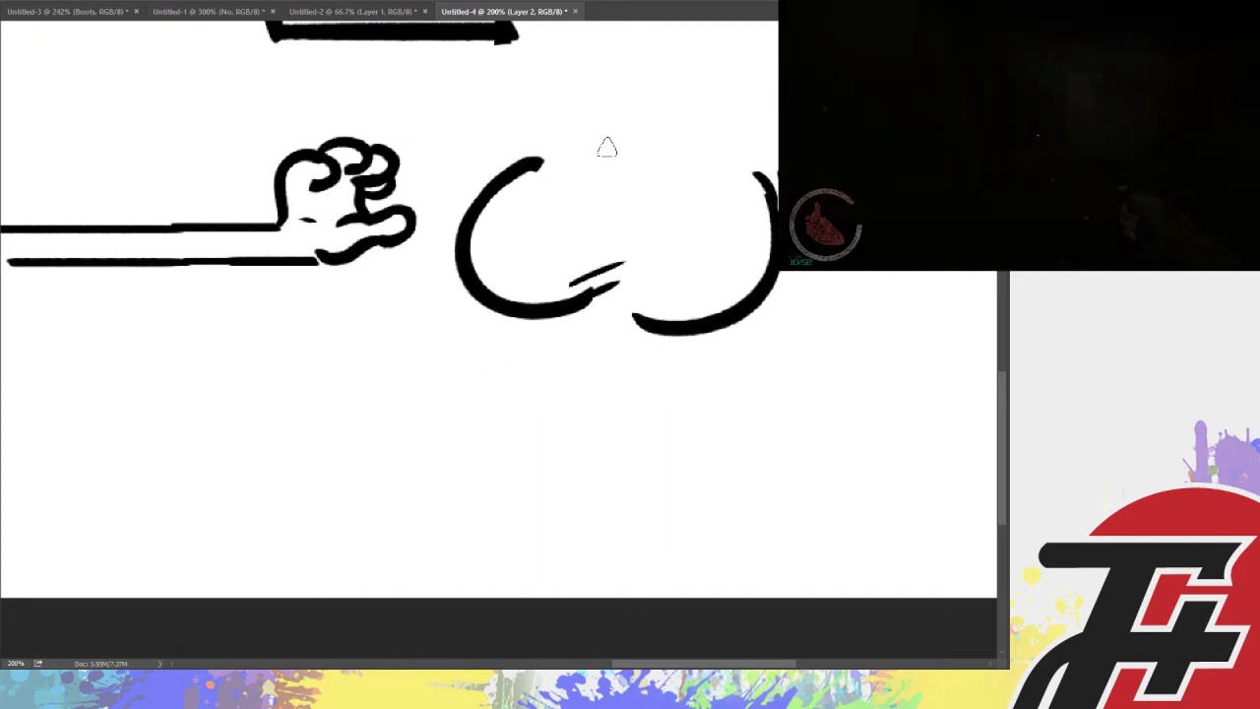
{"action": "left_click_drag", "start_coordinate": [562, 160], "coordinate": [758, 176]}
{"action": "left_click_drag", "start_coordinate": [551, 155], "coordinate": [522, 150]}
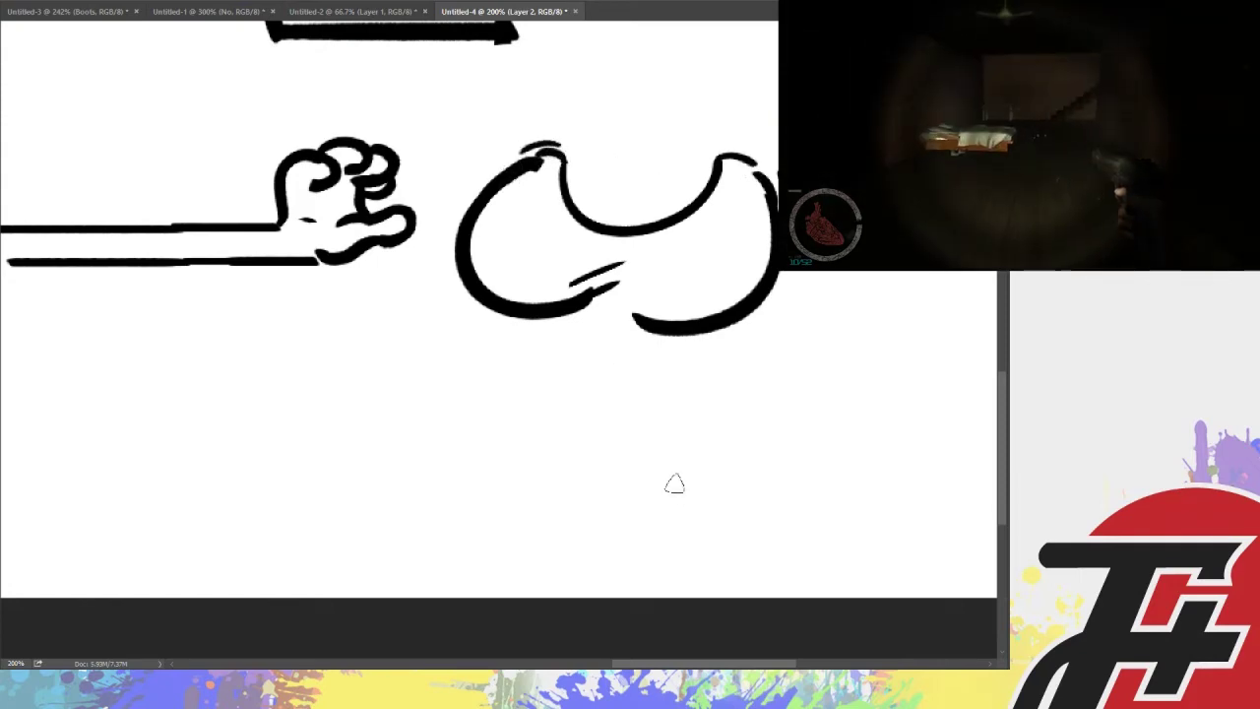
{"action": "scroll", "coordinate": [661, 635], "scroll_direction": "right", "scroll_amount": 5}
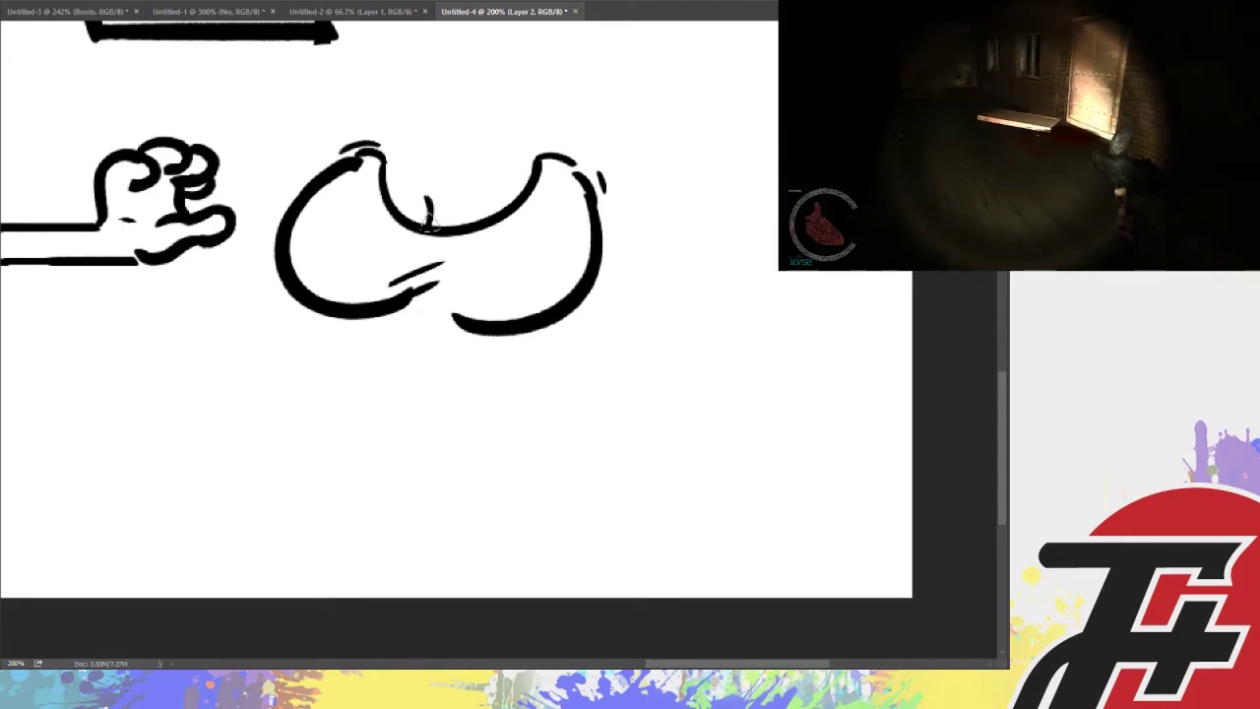
{"action": "left_click_drag", "start_coordinate": [428, 224], "coordinate": [458, 188]}
{"action": "left_click_drag", "start_coordinate": [398, 161], "coordinate": [504, 155]}
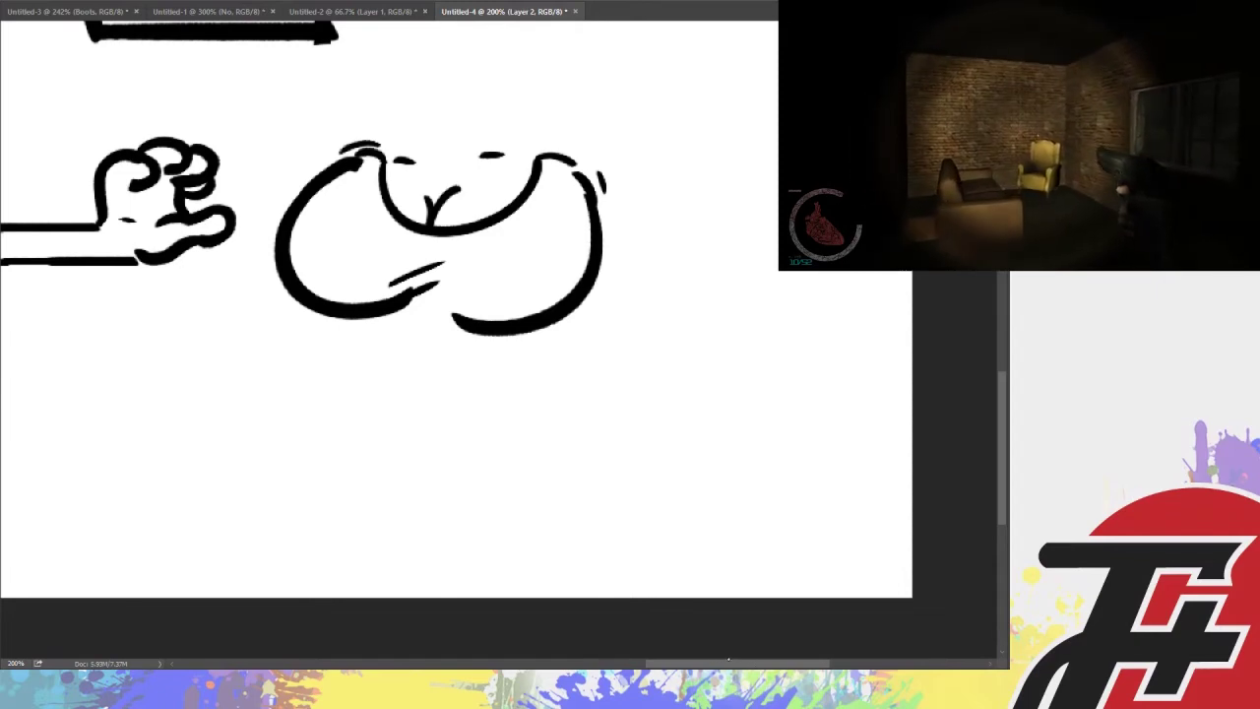
Select the fist-and-arm drawing and nudge it slightly right and down
{"action": "scroll", "coordinate": [453, 296], "scroll_direction": "left", "scroll_amount": 3}
{"action": "scroll", "coordinate": [492, 296], "scroll_direction": "left", "scroll_amount": 5}
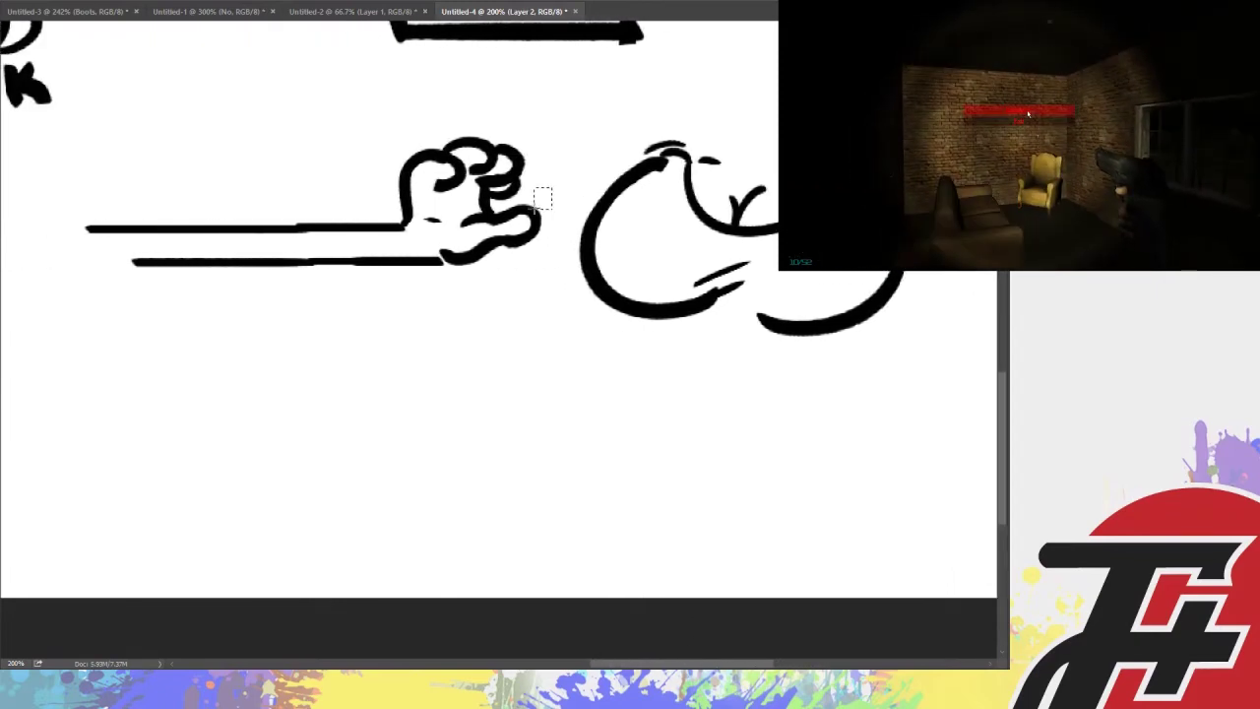
{"action": "key", "text": "ctrl+d"}
{"action": "left_click_drag", "start_coordinate": [385, 273], "coordinate": [62, 309]}
{"action": "left_click_drag", "start_coordinate": [692, 663], "coordinate": [718, 651]}
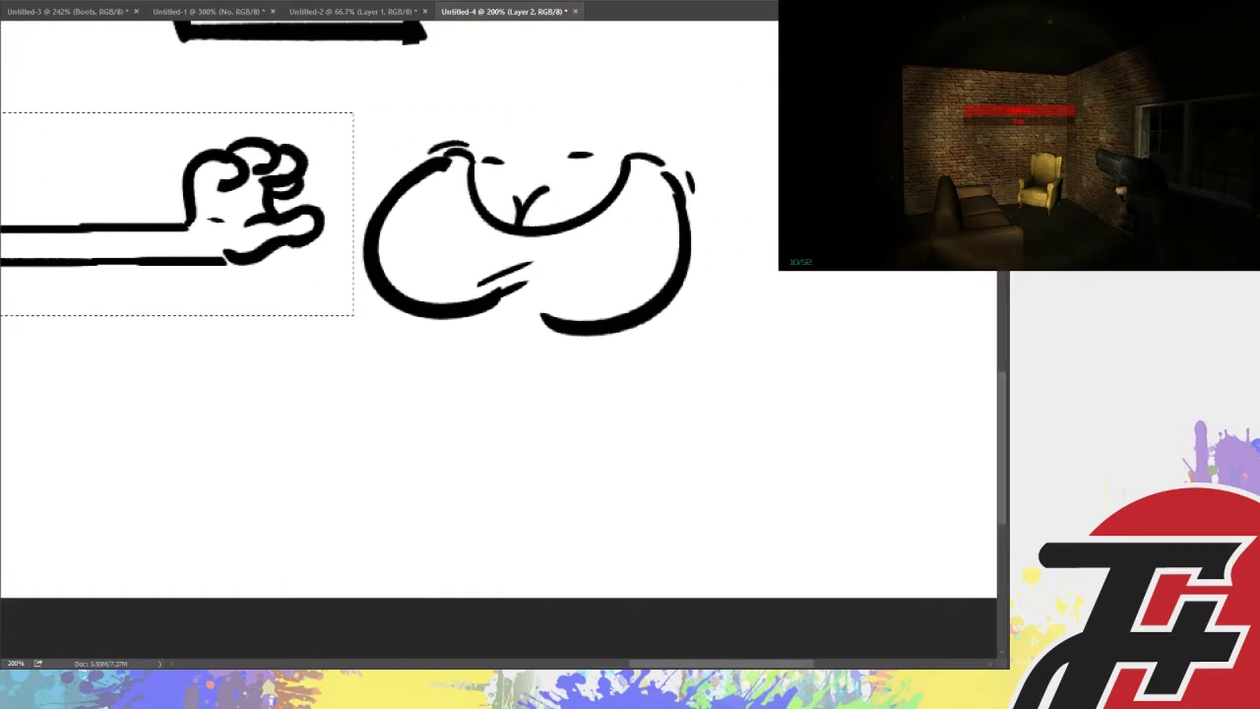
{"action": "mouse_move", "coordinate": [219, 258]}
{"action": "left_mouse_down"}
{"action": "mouse_move", "coordinate": [244, 313]}
{"action": "mouse_move", "coordinate": [255, 299]}
{"action": "mouse_move", "coordinate": [69, 304]}
{"action": "mouse_move", "coordinate": [230, 270]}
{"action": "mouse_move", "coordinate": [255, 282]}
{"action": "mouse_move", "coordinate": [38, 413]}
{"action": "mouse_move", "coordinate": [71, 367]}
{"action": "mouse_move", "coordinate": [229, 290]}
{"action": "mouse_move", "coordinate": [236, 307]}
{"action": "mouse_move", "coordinate": [221, 291]}
{"action": "mouse_move", "coordinate": [245, 296]}
{"action": "mouse_move", "coordinate": [246, 275]}
{"action": "mouse_move", "coordinate": [262, 351]}
{"action": "mouse_move", "coordinate": [227, 291]}
{"action": "mouse_move", "coordinate": [231, 305]}
{"action": "mouse_move", "coordinate": [245, 292]}
{"action": "mouse_move", "coordinate": [218, 308]}
{"action": "mouse_move", "coordinate": [238, 282]}
{"action": "mouse_move", "coordinate": [194, 286]}
{"action": "left_mouse_up"}
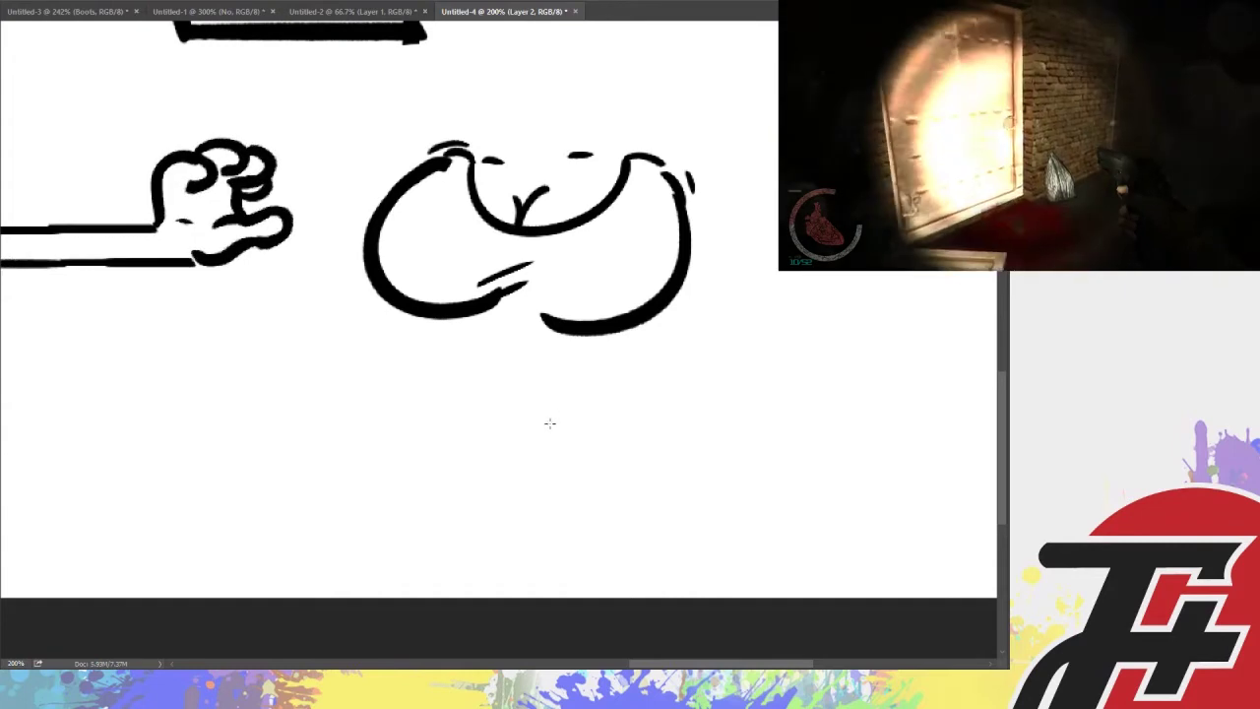
{"action": "key", "text": "ctrl+d"}
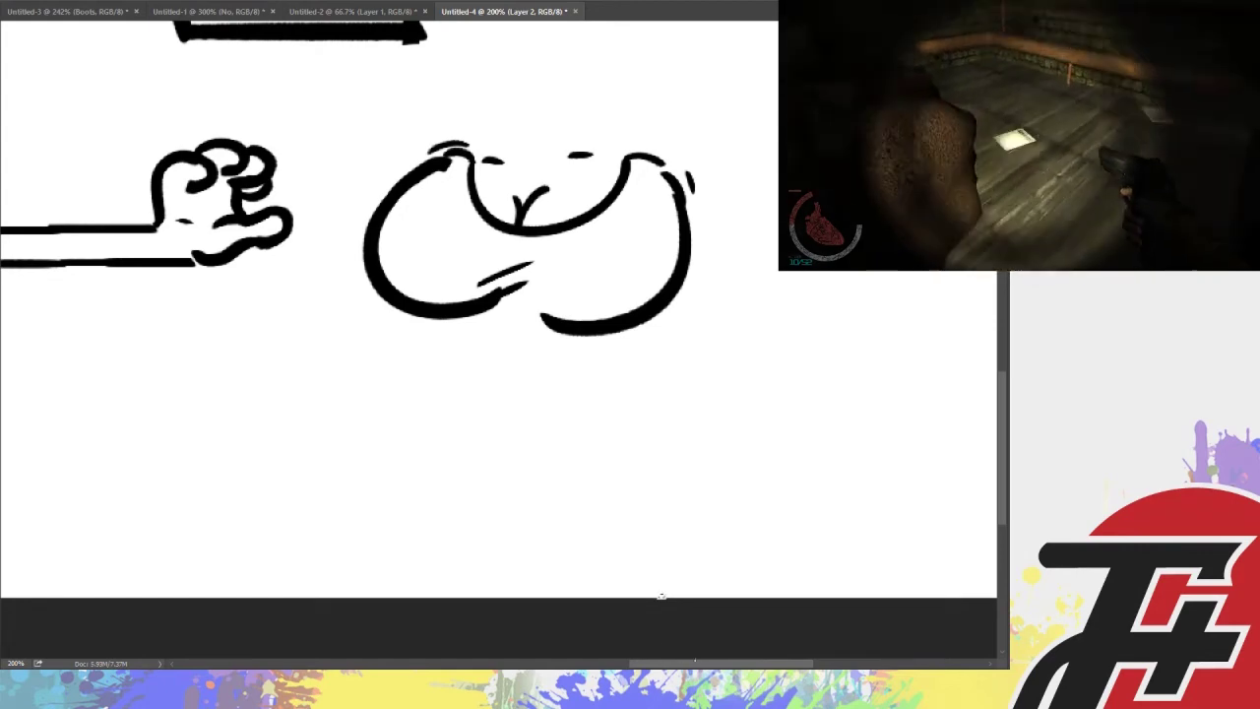
{"action": "left_click_drag", "start_coordinate": [709, 655], "coordinate": [730, 653]}
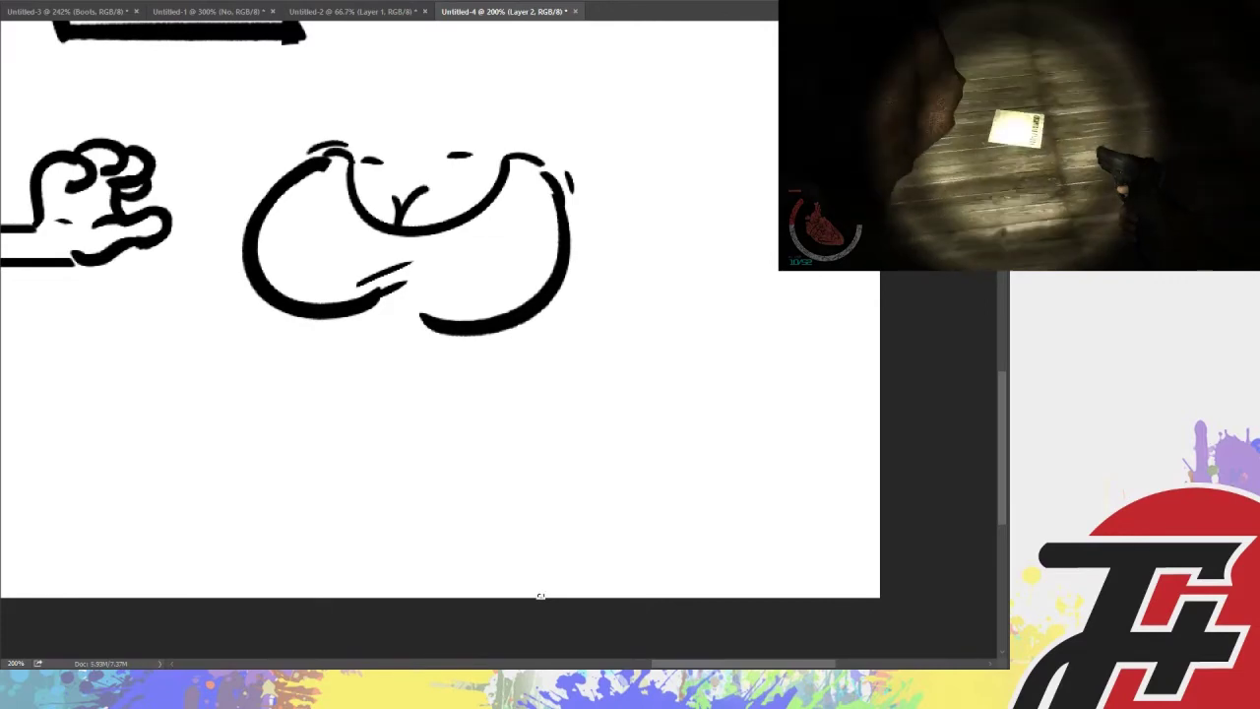
{"action": "left_click_drag", "start_coordinate": [540, 596], "coordinate": [704, 596]}
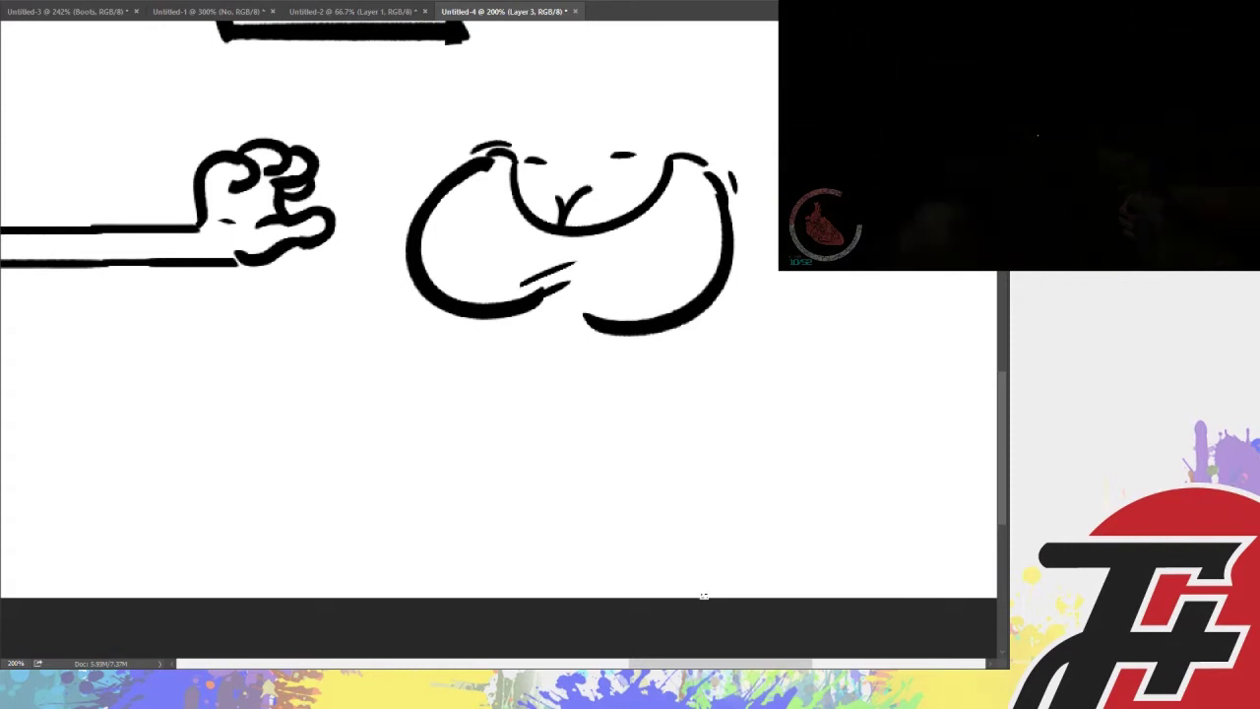
{"action": "left_click_drag", "start_coordinate": [704, 596], "coordinate": [695, 604]}
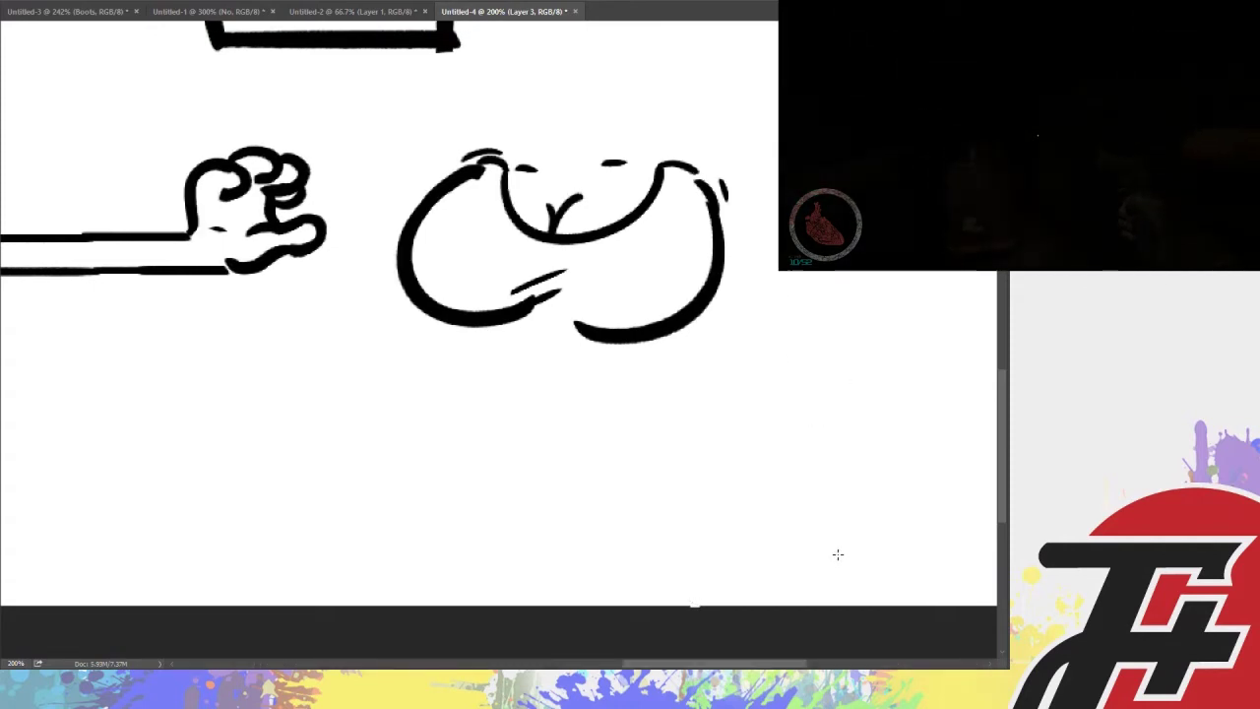
Draw a big circle with a diagonal slash around the figure and nudge it right
{"action": "mouse_move", "coordinate": [545, 67]}
{"action": "left_mouse_down"}
{"action": "mouse_move", "coordinate": [365, 329]}
{"action": "mouse_move", "coordinate": [450, 105]}
{"action": "left_mouse_up"}
{"action": "left_click_drag", "start_coordinate": [689, 71], "coordinate": [382, 394]}
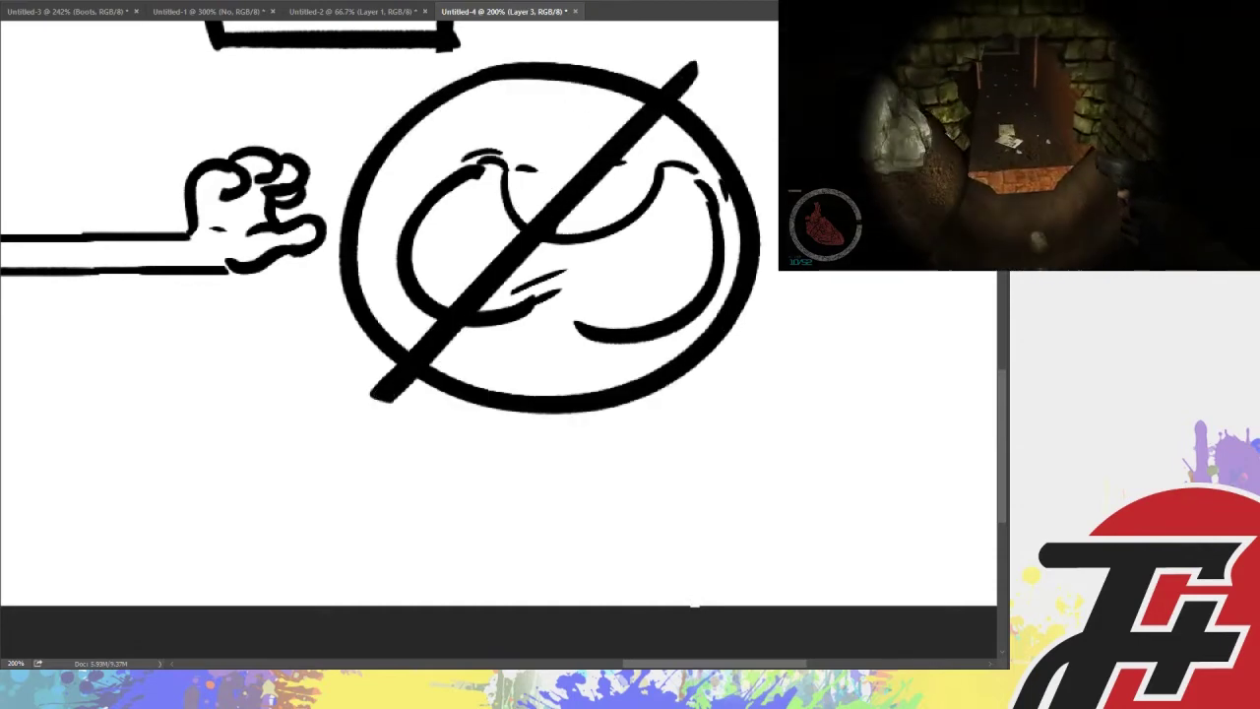
{"action": "key", "text": "Right"}
{"action": "key", "text": "Right"}
{"action": "key", "text": "Right"}
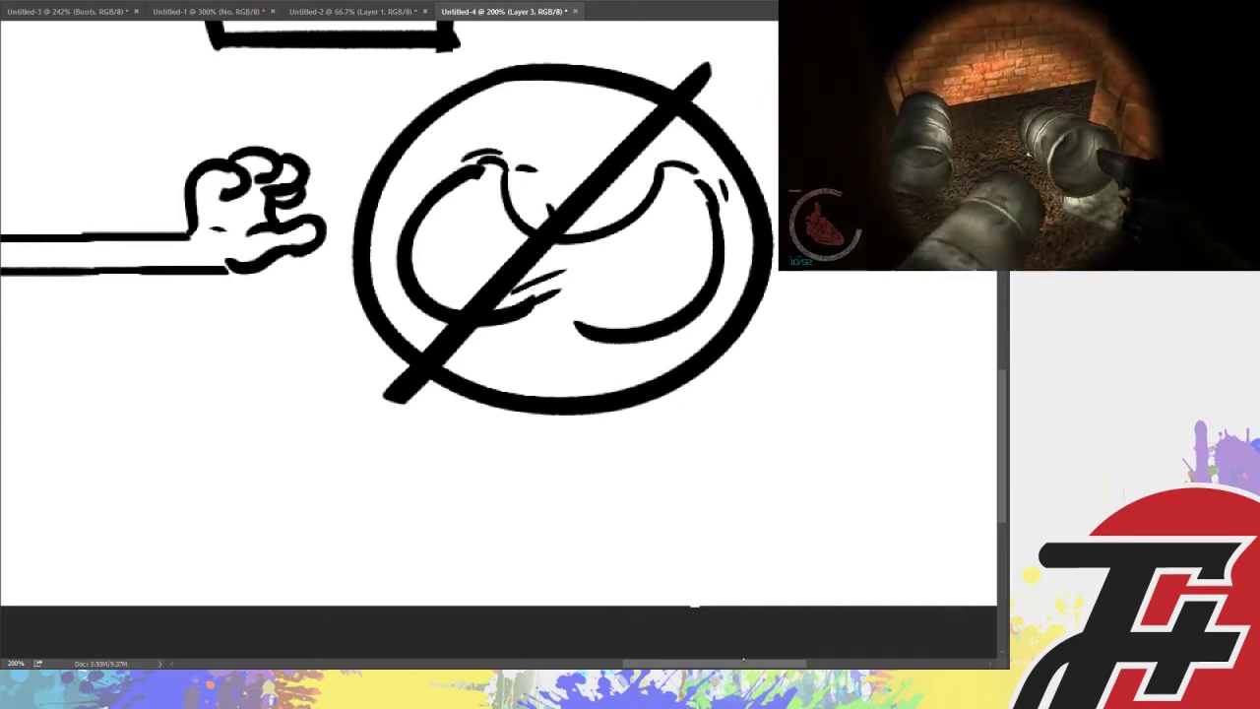
{"action": "left_click_drag", "start_coordinate": [742, 663], "coordinate": [779, 663]}
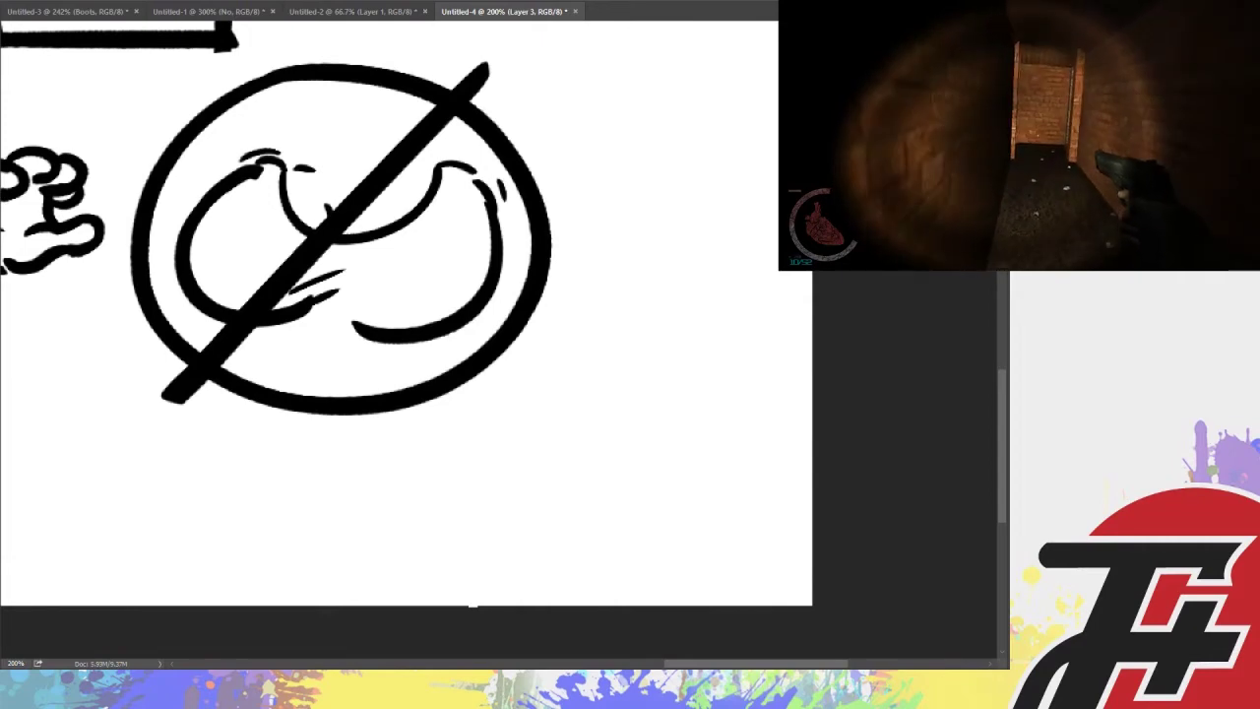
{"action": "left_click_drag", "start_coordinate": [755, 663], "coordinate": [686, 663]}
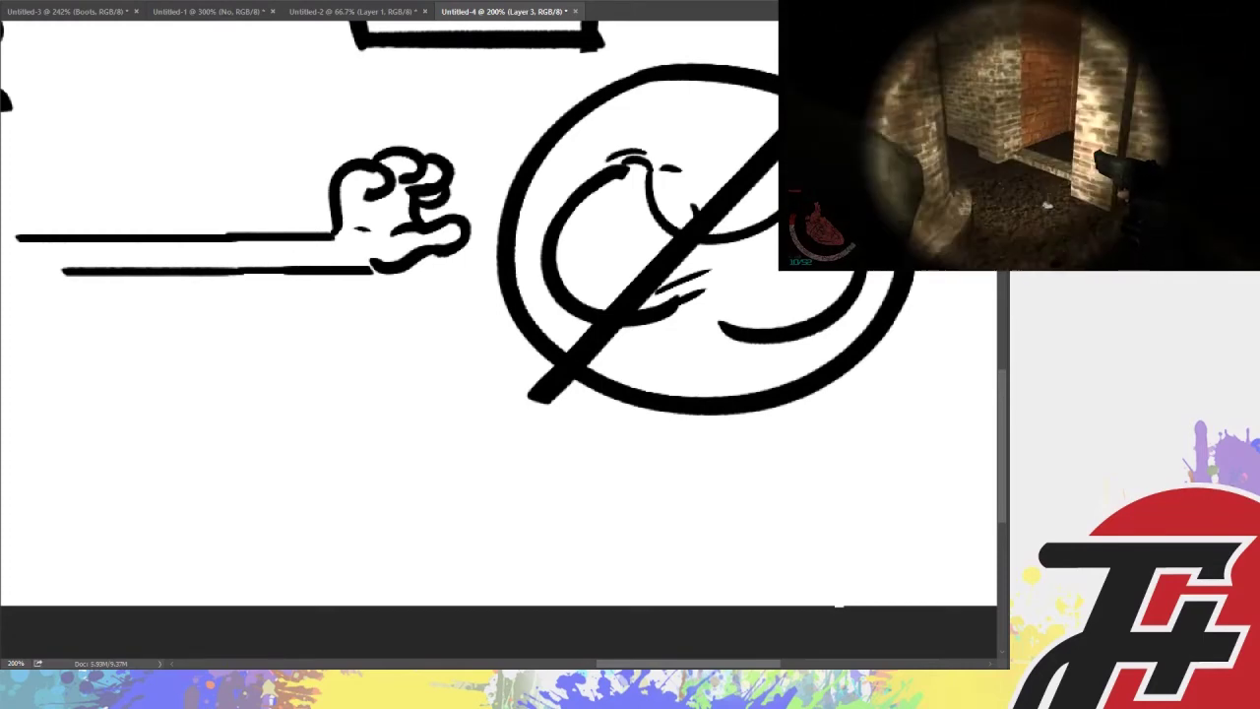
Create the new blank Untitled-5 document, then return to the bearded character drawing
{"action": "key", "text": "ctrl+alt+n"}
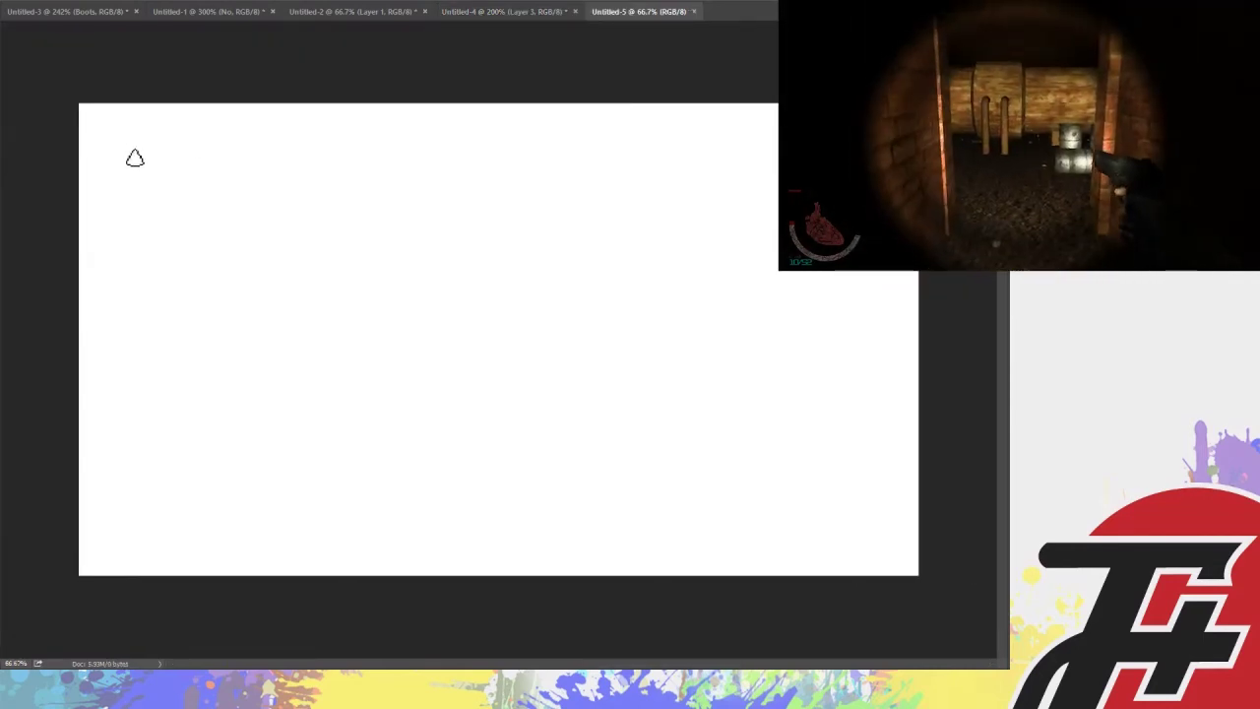
{"action": "left_click", "coordinate": [214, 137]}
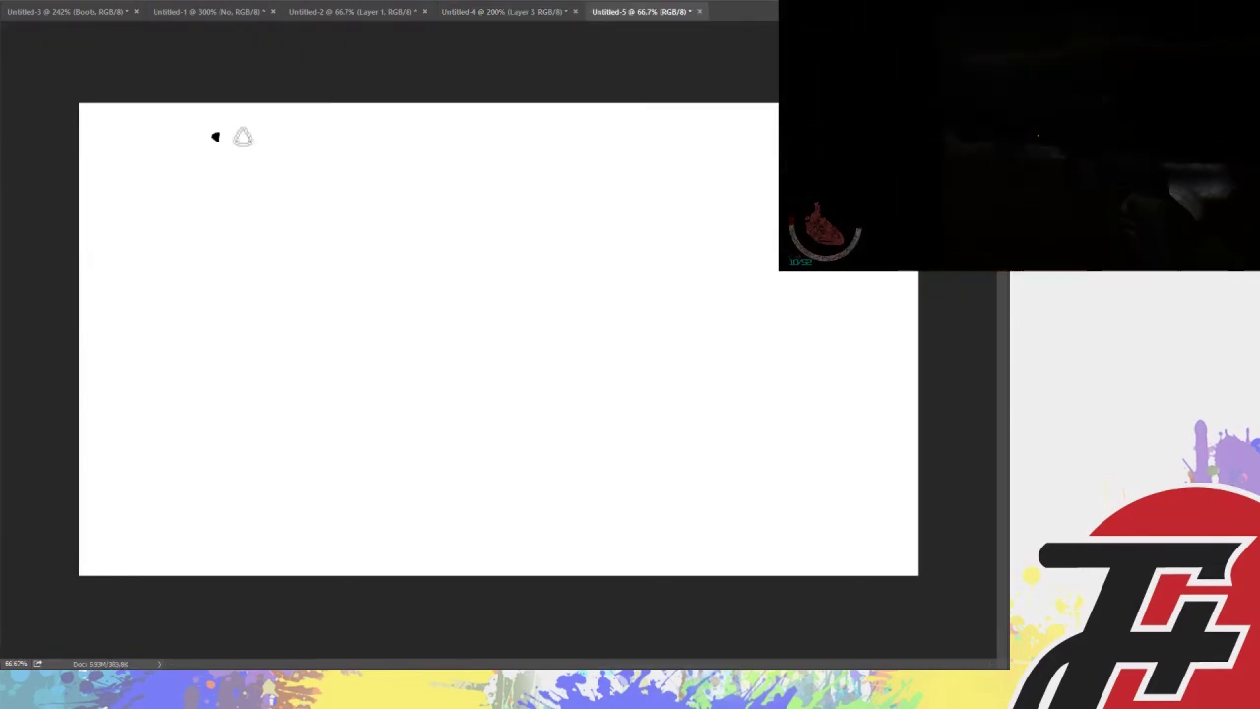
{"action": "left_click", "coordinate": [207, 11]}
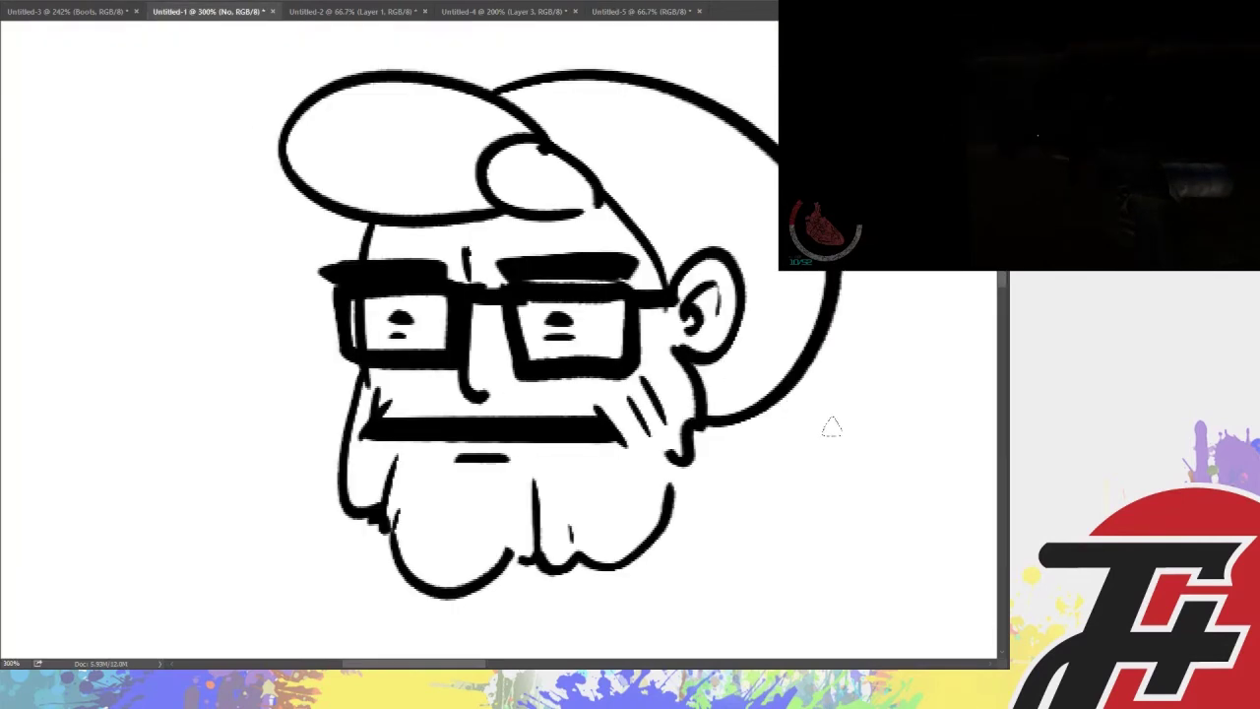
Letter 'OH GREAT.' beside the bearded face
{"action": "mouse_move", "coordinate": [30, 132]}
{"action": "left_mouse_down"}
{"action": "mouse_move", "coordinate": [49, 116]}
{"action": "mouse_move", "coordinate": [94, 192]}
{"action": "mouse_move", "coordinate": [145, 157]}
{"action": "left_mouse_up"}
{"action": "left_click_drag", "start_coordinate": [133, 98], "coordinate": [158, 175]}
{"action": "left_click_drag", "start_coordinate": [49, 254], "coordinate": [99, 300]}
{"action": "left_click_drag", "start_coordinate": [94, 246], "coordinate": [148, 290]}
{"action": "left_click_drag", "start_coordinate": [150, 225], "coordinate": [261, 254]}
{"action": "mouse_move", "coordinate": [247, 202]}
{"action": "left_mouse_down"}
{"action": "mouse_move", "coordinate": [301, 182]}
{"action": "mouse_move", "coordinate": [296, 251]}
{"action": "left_mouse_up"}
{"action": "left_click", "coordinate": [312, 243]}
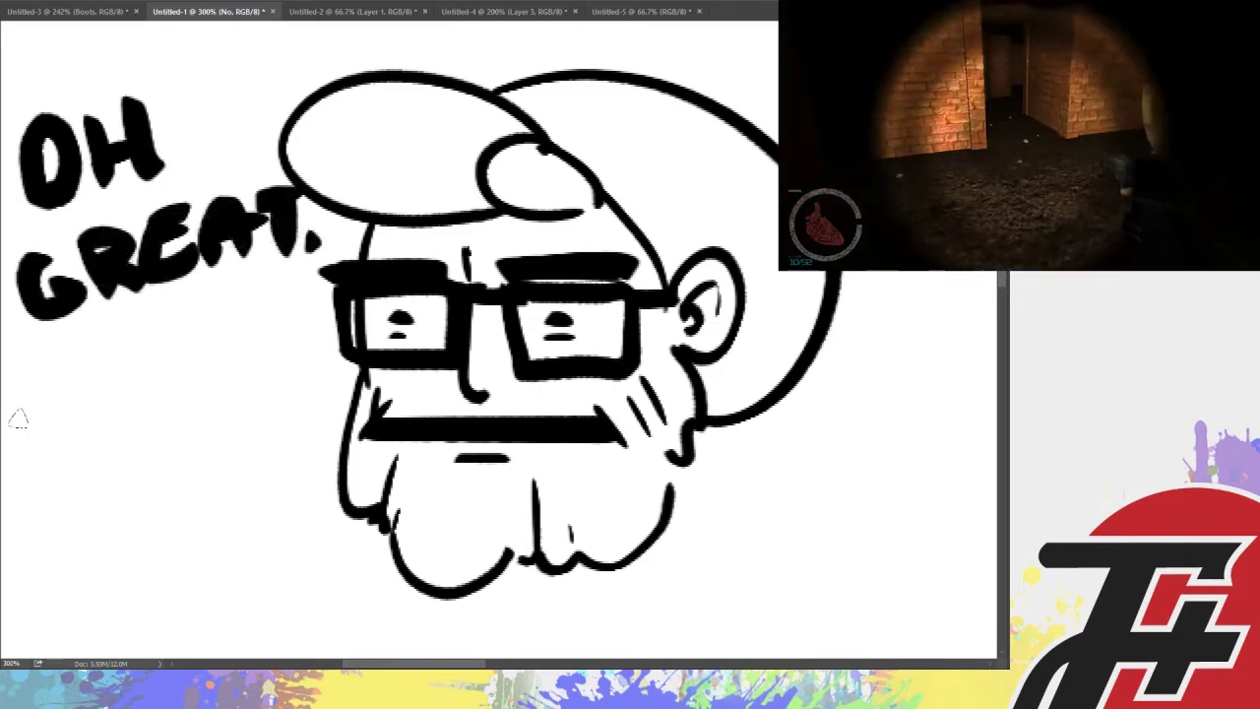
Letter 'MORE DICKS' below it, then return to the blank Untitled-5 document
{"action": "left_click_drag", "start_coordinate": [22, 445], "coordinate": [102, 425]}
{"action": "mouse_move", "coordinate": [123, 351]}
{"action": "left_mouse_down"}
{"action": "mouse_move", "coordinate": [167, 396]}
{"action": "mouse_move", "coordinate": [222, 346]}
{"action": "mouse_move", "coordinate": [241, 369]}
{"action": "left_mouse_up"}
{"action": "left_click_drag", "start_coordinate": [225, 325], "coordinate": [281, 291]}
{"action": "mouse_move", "coordinate": [71, 497]}
{"action": "left_mouse_down"}
{"action": "mouse_move", "coordinate": [123, 492]}
{"action": "mouse_move", "coordinate": [98, 543]}
{"action": "left_mouse_up"}
{"action": "left_click_drag", "start_coordinate": [146, 465], "coordinate": [134, 532]}
{"action": "left_click_drag", "start_coordinate": [182, 453], "coordinate": [226, 507]}
{"action": "left_click_drag", "start_coordinate": [242, 433], "coordinate": [237, 497]}
{"action": "left_click_drag", "start_coordinate": [290, 424], "coordinate": [286, 487]}
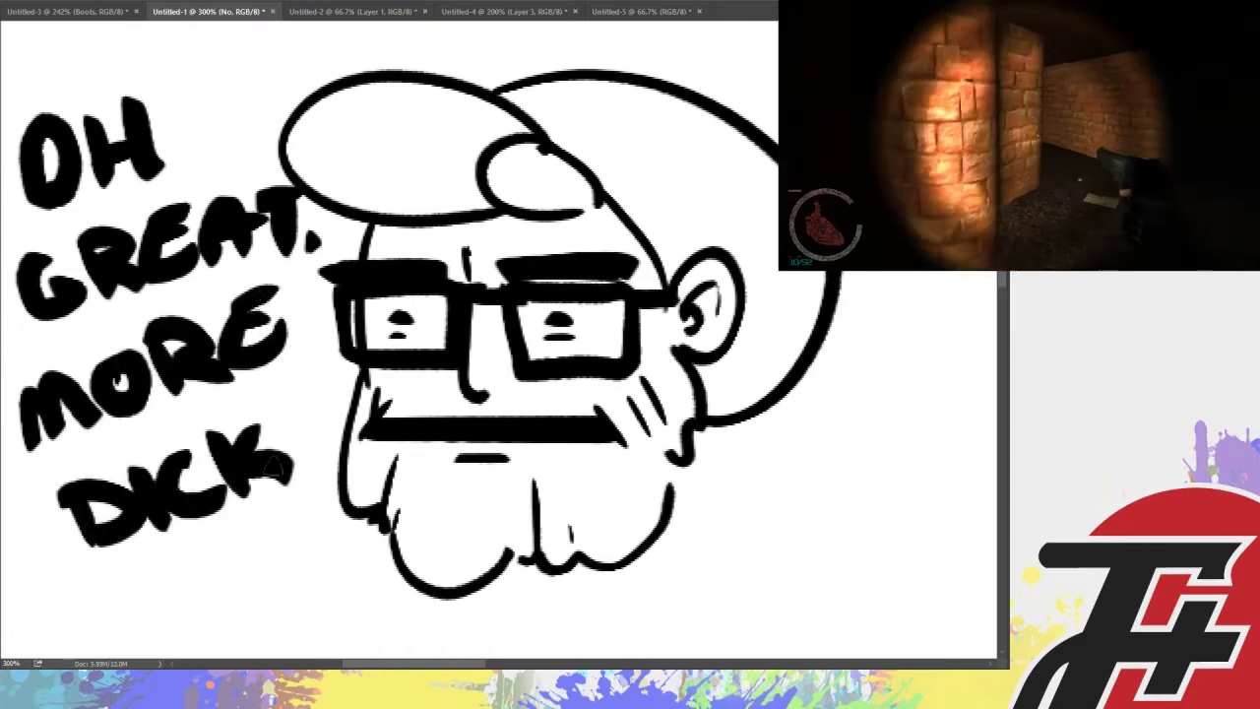
{"action": "mouse_move", "coordinate": [325, 409]}
{"action": "left_mouse_down"}
{"action": "mouse_move", "coordinate": [301, 448]}
{"action": "mouse_move", "coordinate": [317, 480]}
{"action": "left_mouse_up"}
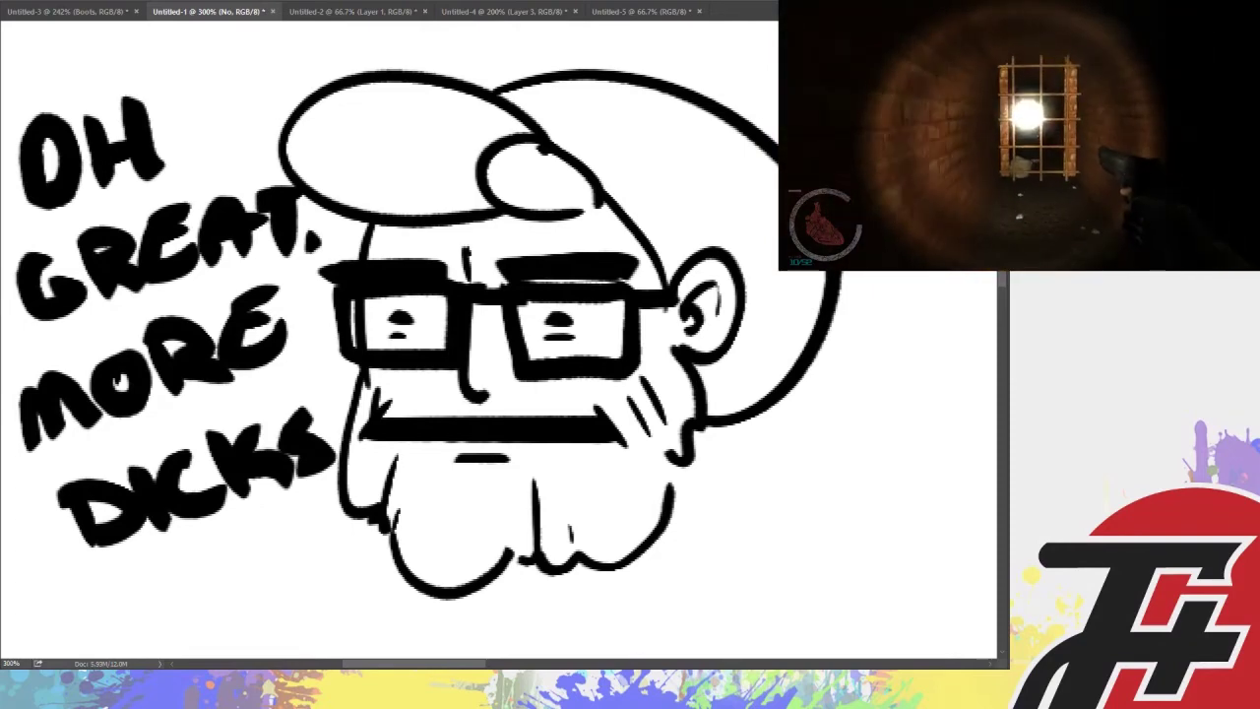
{"action": "left_click", "coordinate": [641, 11]}
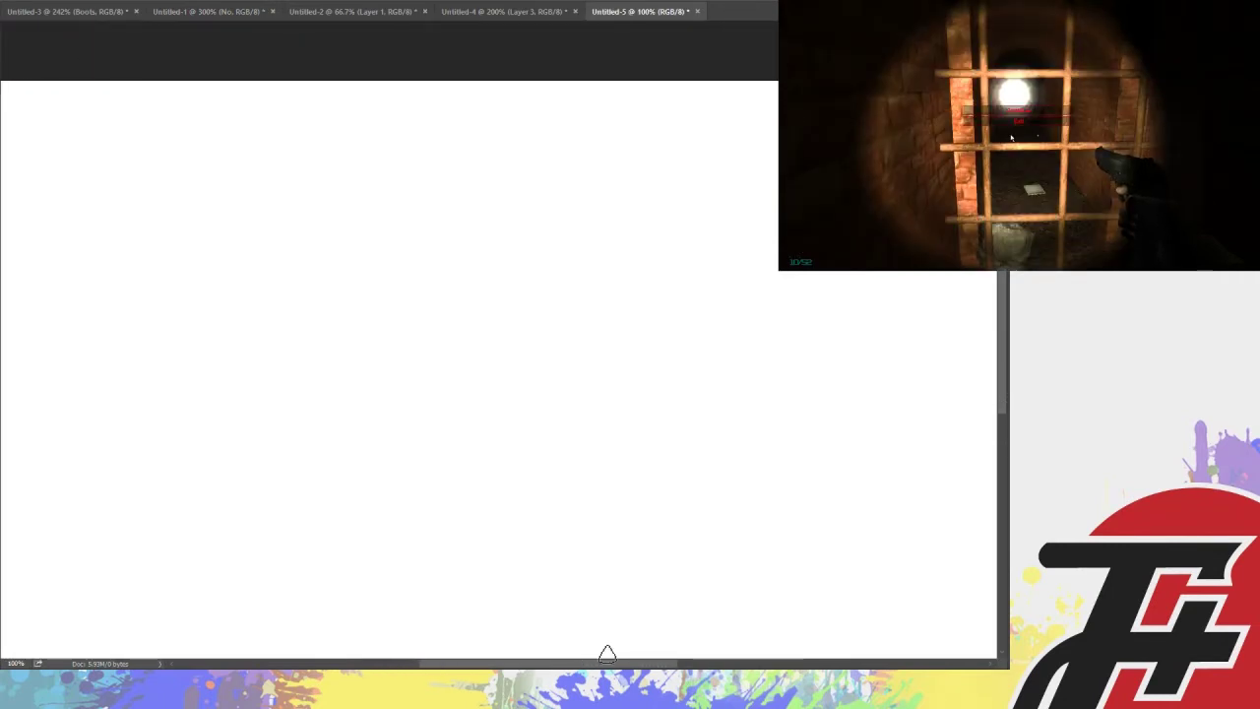
{"action": "scroll", "coordinate": [394, 345], "scroll_direction": "down", "scroll_amount": 2}
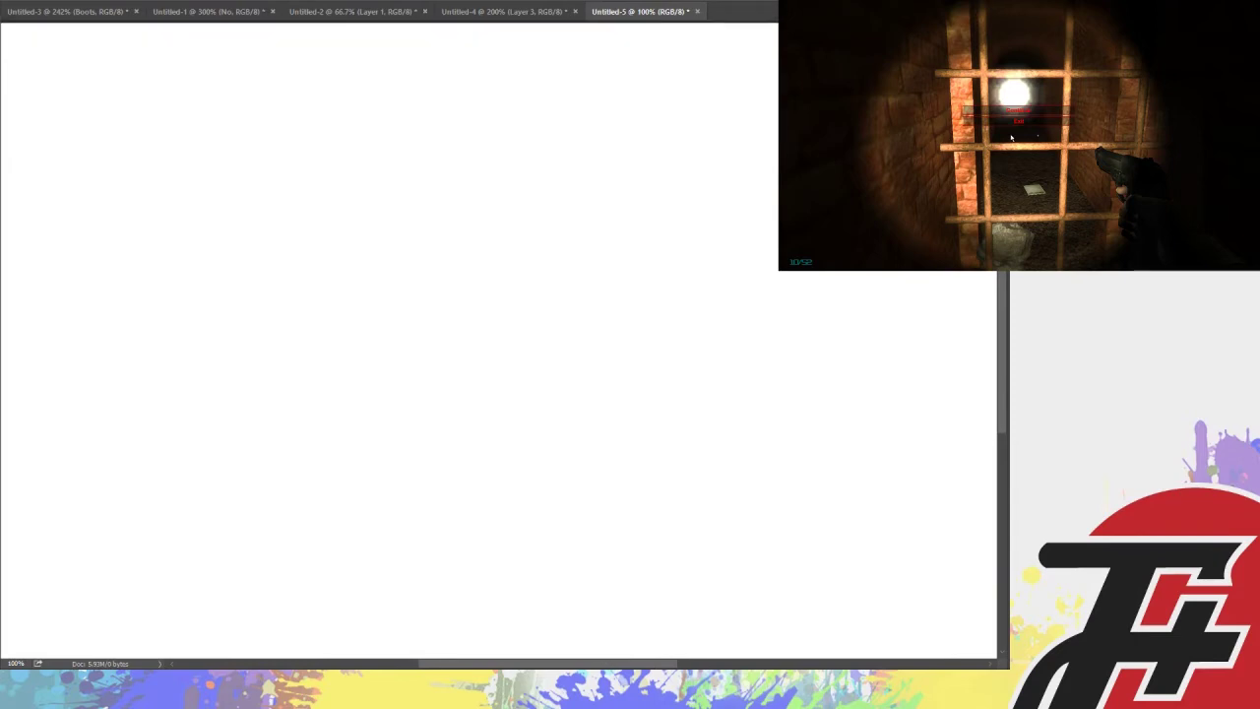
{"action": "key", "text": "ctrl+shift+alt+n"}
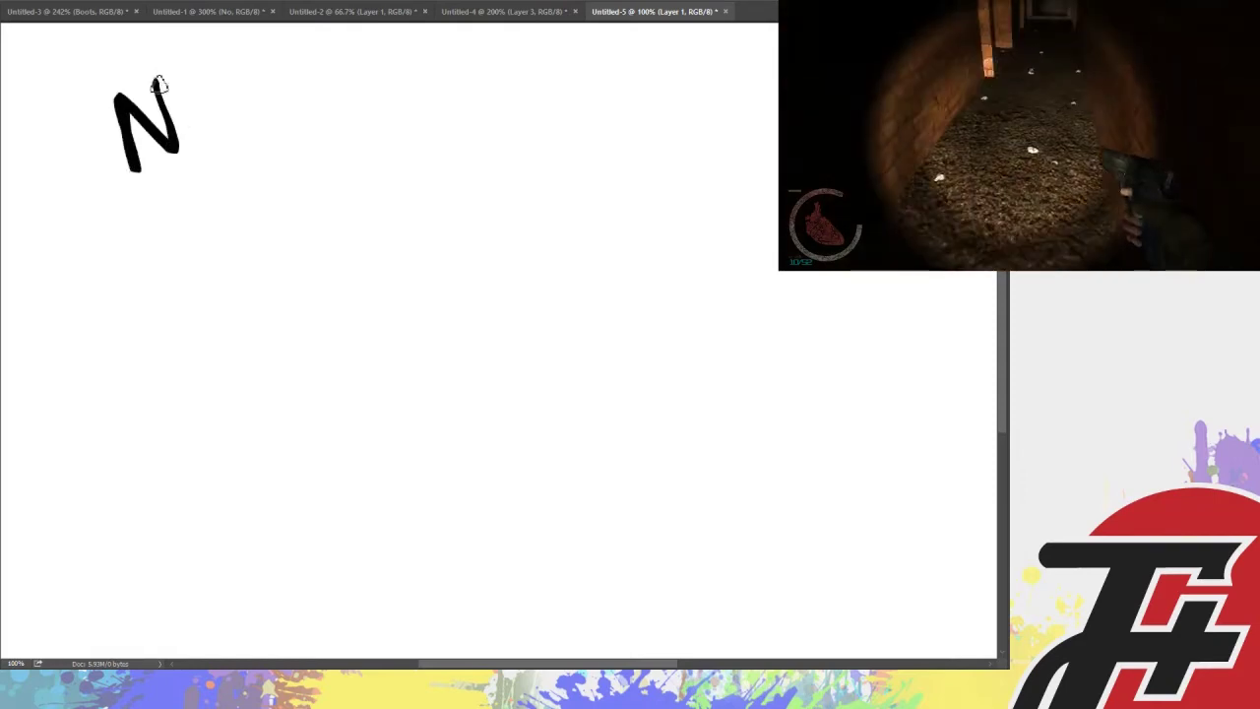
{"action": "left_click_drag", "start_coordinate": [213, 108], "coordinate": [267, 138]}
{"action": "left_click", "coordinate": [261, 83]}
{"action": "mouse_move", "coordinate": [285, 67]}
{"action": "left_mouse_down"}
{"action": "mouse_move", "coordinate": [280, 138]}
{"action": "mouse_move", "coordinate": [316, 95]}
{"action": "left_mouse_up"}
{"action": "mouse_move", "coordinate": [153, 209]}
{"action": "left_mouse_down"}
{"action": "mouse_move", "coordinate": [209, 207]}
{"action": "mouse_move", "coordinate": [251, 242]}
{"action": "left_mouse_up"}
{"action": "mouse_move", "coordinate": [268, 197]}
{"action": "left_mouse_down"}
{"action": "mouse_move", "coordinate": [286, 187]}
{"action": "mouse_move", "coordinate": [309, 215]}
{"action": "left_mouse_up"}
{"action": "left_click_drag", "start_coordinate": [337, 150], "coordinate": [320, 209]}
{"action": "left_click_drag", "start_coordinate": [313, 182], "coordinate": [362, 171]}
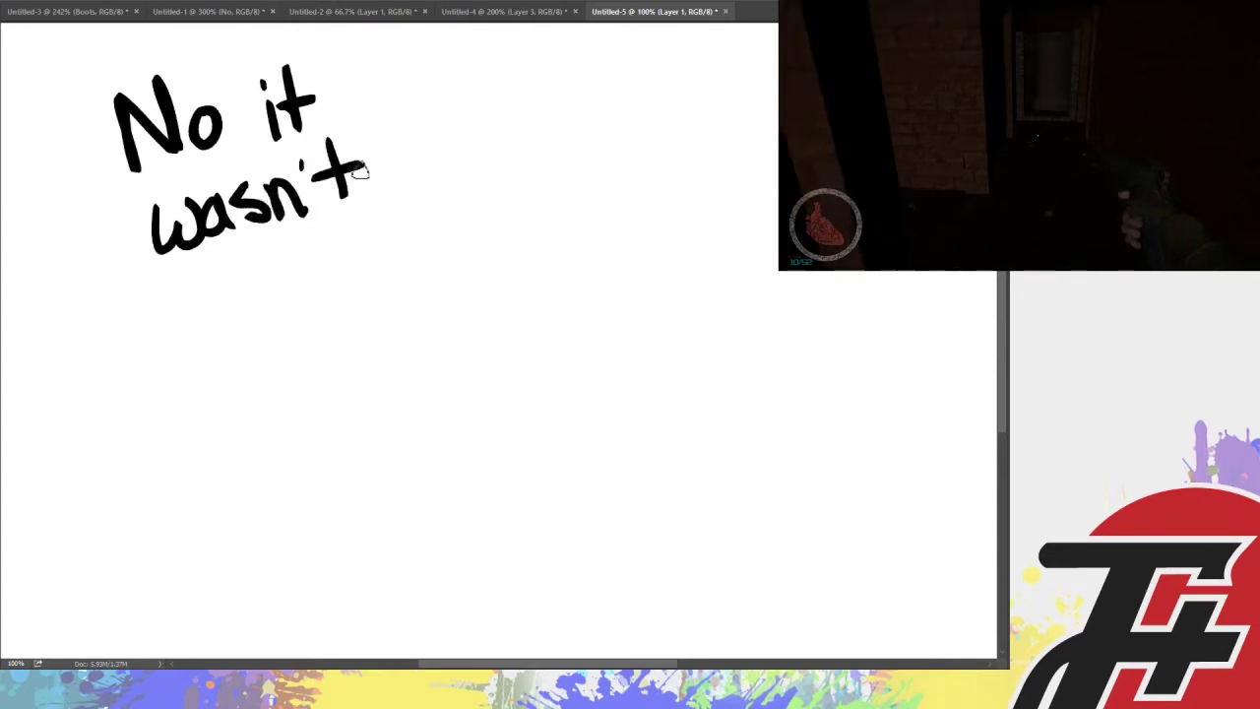
{"action": "left_click", "coordinate": [371, 183]}
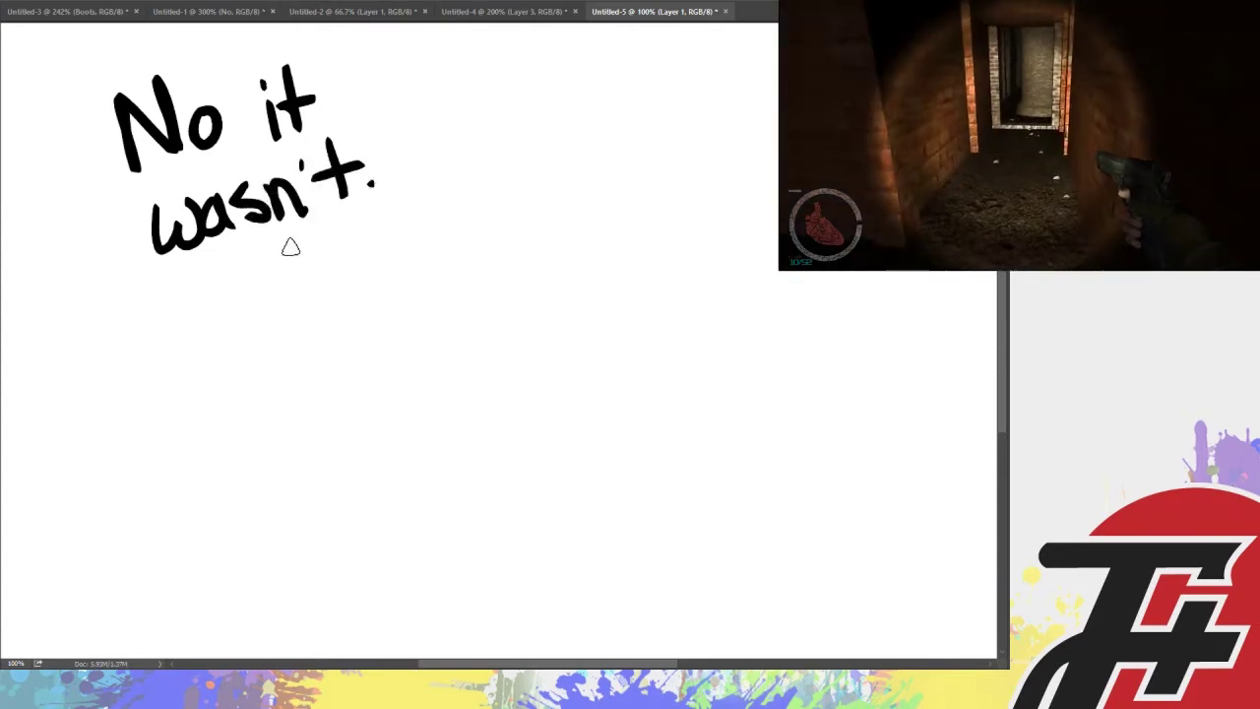
{"action": "mouse_move", "coordinate": [248, 328]}
{"action": "left_mouse_down"}
{"action": "mouse_move", "coordinate": [258, 284]}
{"action": "mouse_move", "coordinate": [264, 301]}
{"action": "left_mouse_up"}
{"action": "mouse_move", "coordinate": [268, 294]}
{"action": "left_mouse_down"}
{"action": "mouse_move", "coordinate": [301, 321]}
{"action": "mouse_move", "coordinate": [323, 319]}
{"action": "left_mouse_up"}
{"action": "mouse_move", "coordinate": [339, 276]}
{"action": "left_mouse_down"}
{"action": "mouse_move", "coordinate": [344, 293]}
{"action": "mouse_move", "coordinate": [377, 299]}
{"action": "left_mouse_up"}
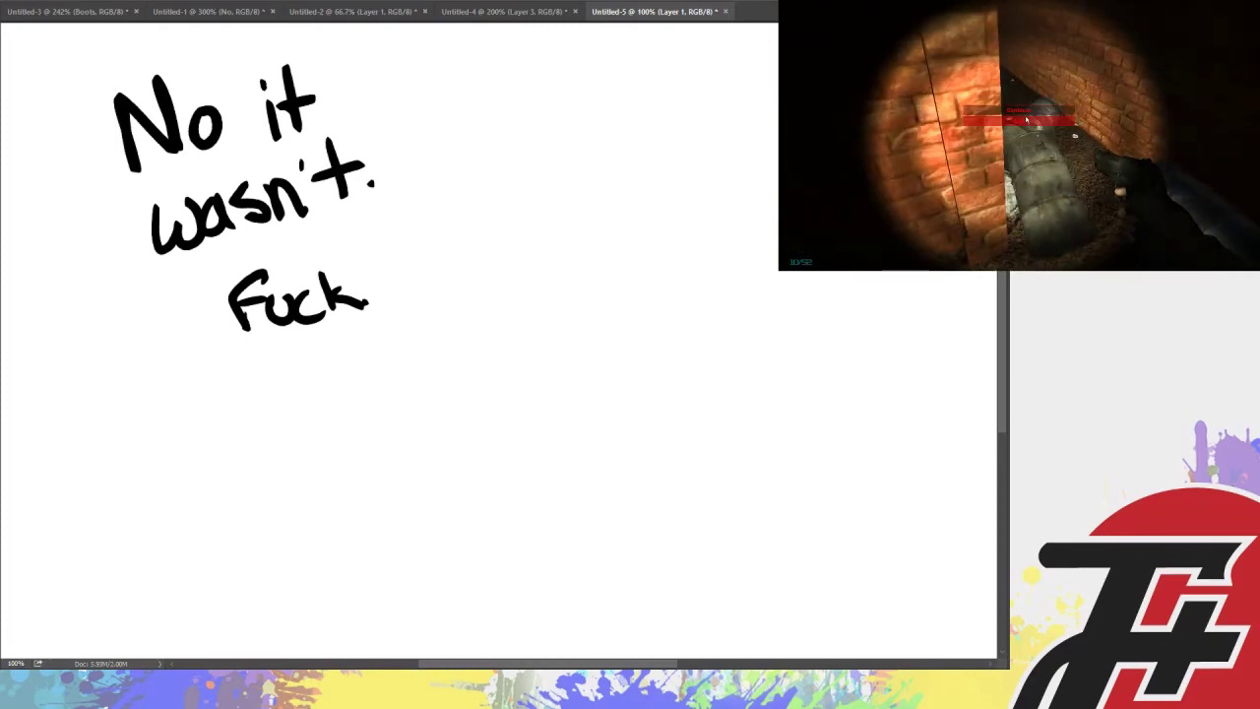
Replace the caption layer with a new layer and brush a tall curved sliver
{"action": "key", "text": "Delete"}
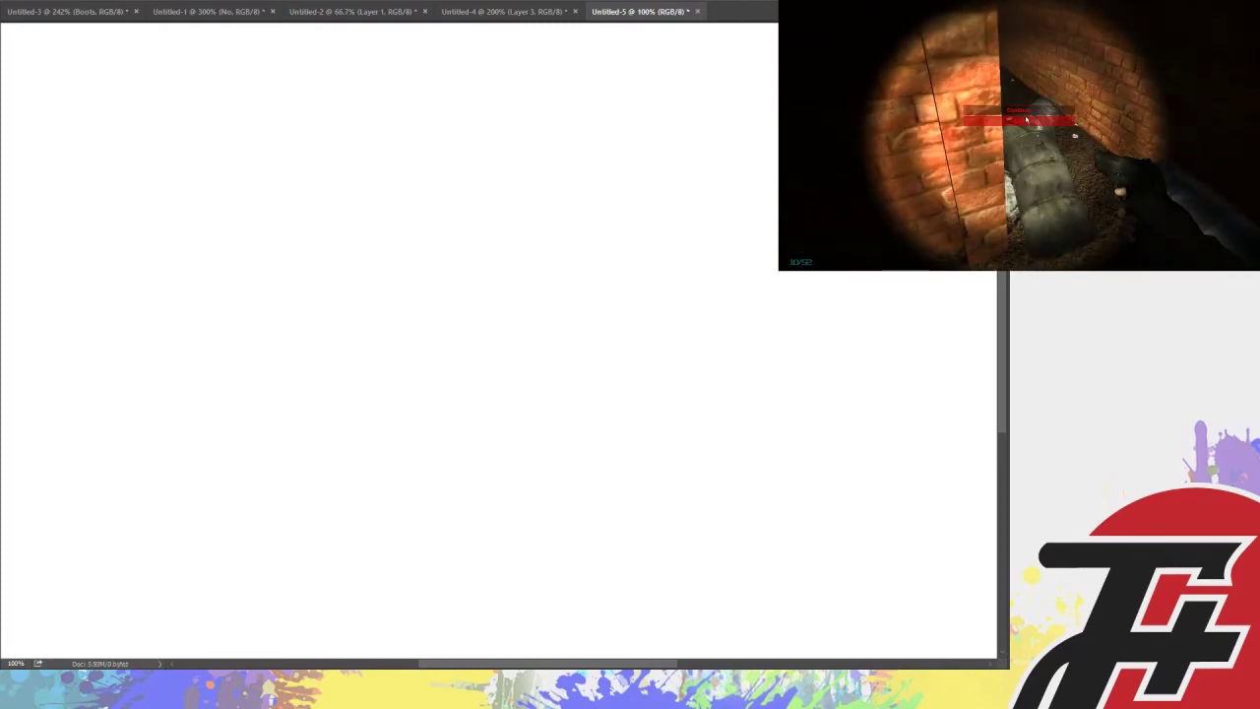
{"action": "key", "text": "ctrl+shift+alt+n"}
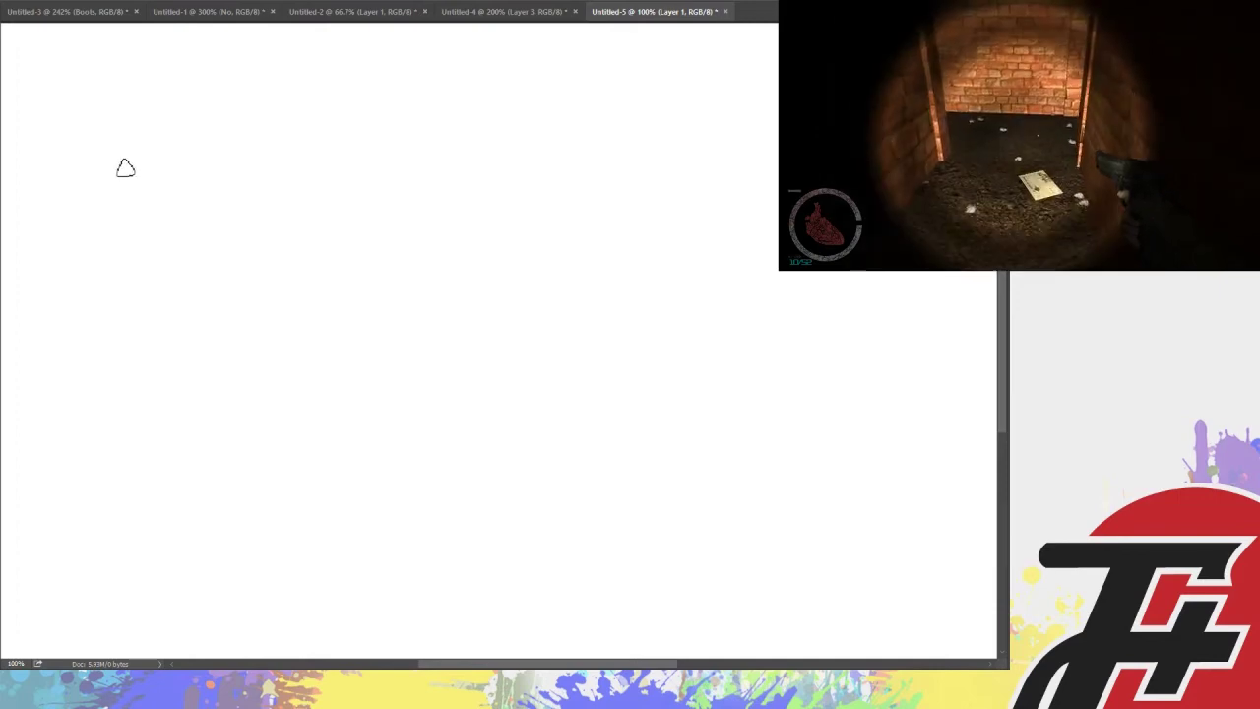
{"action": "left_click_drag", "start_coordinate": [143, 238], "coordinate": [141, 161]}
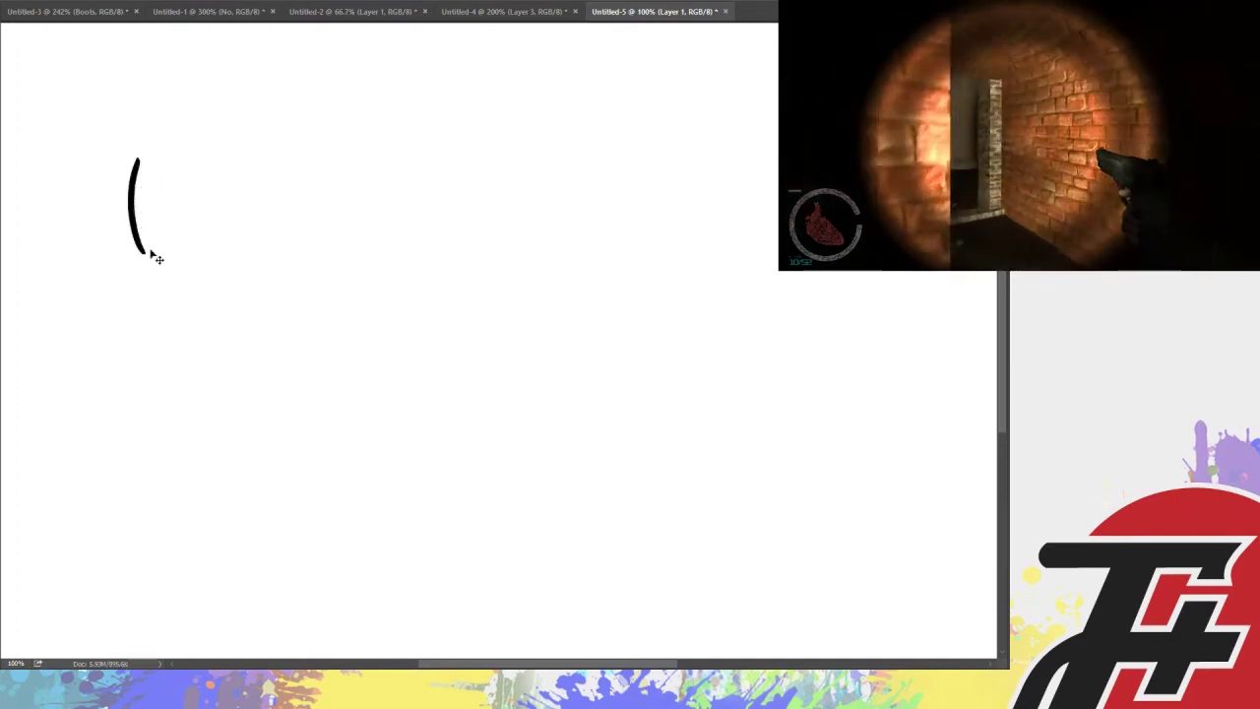
{"action": "key", "text": "ctrl+z"}
{"action": "mouse_move", "coordinate": [145, 268]}
{"action": "left_mouse_down"}
{"action": "mouse_move", "coordinate": [144, 148]}
{"action": "mouse_move", "coordinate": [191, 57]}
{"action": "mouse_move", "coordinate": [166, 254]}
{"action": "left_mouse_up"}
{"action": "left_click_drag", "start_coordinate": [207, 53], "coordinate": [195, 236]}
{"action": "key", "text": "ctrl+z"}
{"action": "left_click_drag", "start_coordinate": [208, 56], "coordinate": [189, 252]}
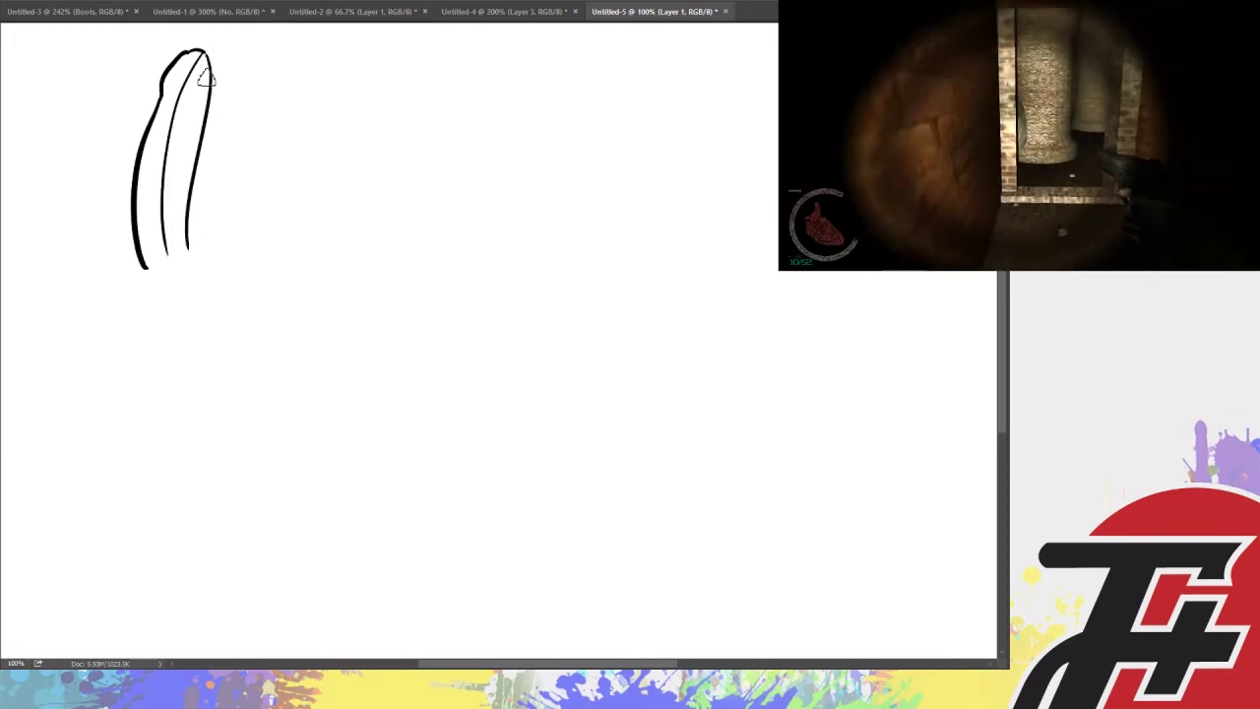
{"action": "left_click_drag", "start_coordinate": [208, 57], "coordinate": [185, 278]}
{"action": "key", "text": "ctrl+z"}
{"action": "left_click_drag", "start_coordinate": [209, 55], "coordinate": [183, 262]}
{"action": "left_click_drag", "start_coordinate": [157, 146], "coordinate": [167, 215]}
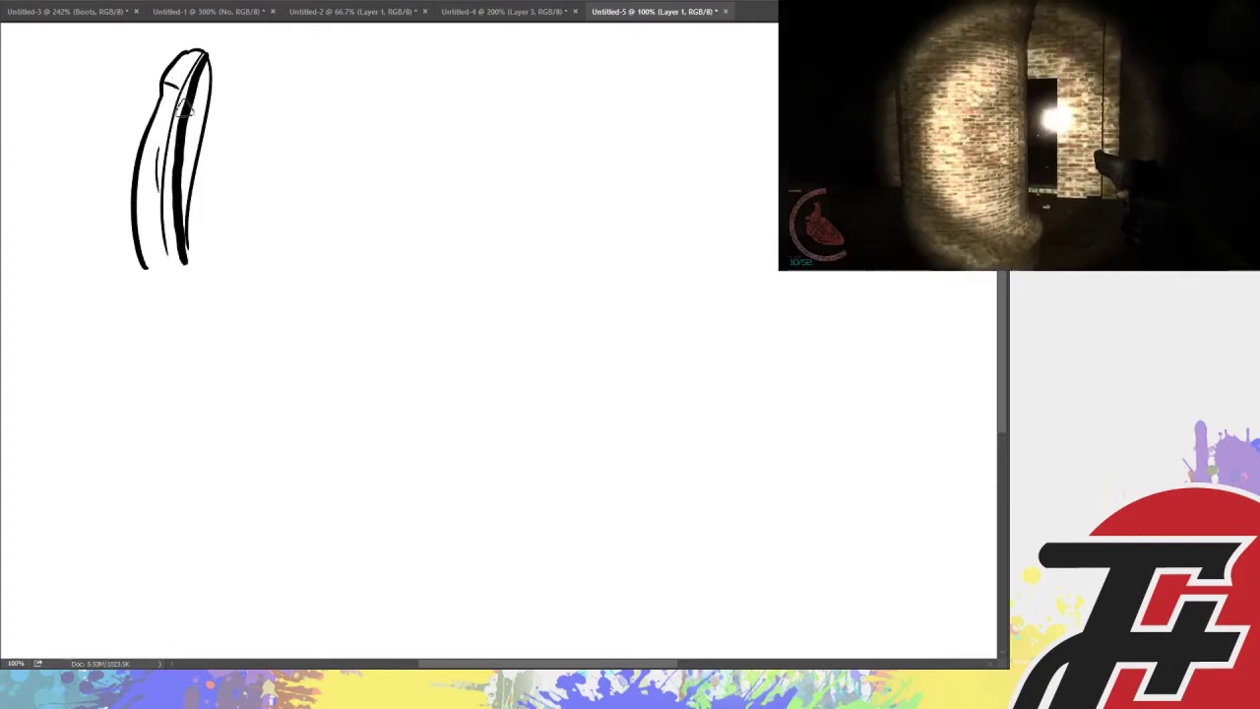
Hand-letter the caption "HALF A DICK?" beside the sliver
{"action": "mouse_move", "coordinate": [250, 103]}
{"action": "left_mouse_down"}
{"action": "mouse_move", "coordinate": [249, 131]}
{"action": "mouse_move", "coordinate": [262, 115]}
{"action": "left_mouse_up"}
{"action": "mouse_move", "coordinate": [263, 101]}
{"action": "left_mouse_down"}
{"action": "mouse_move", "coordinate": [264, 129]}
{"action": "mouse_move", "coordinate": [307, 126]}
{"action": "left_mouse_up"}
{"action": "mouse_move", "coordinate": [306, 101]}
{"action": "left_mouse_down"}
{"action": "mouse_move", "coordinate": [321, 98]}
{"action": "mouse_move", "coordinate": [317, 112]}
{"action": "left_mouse_up"}
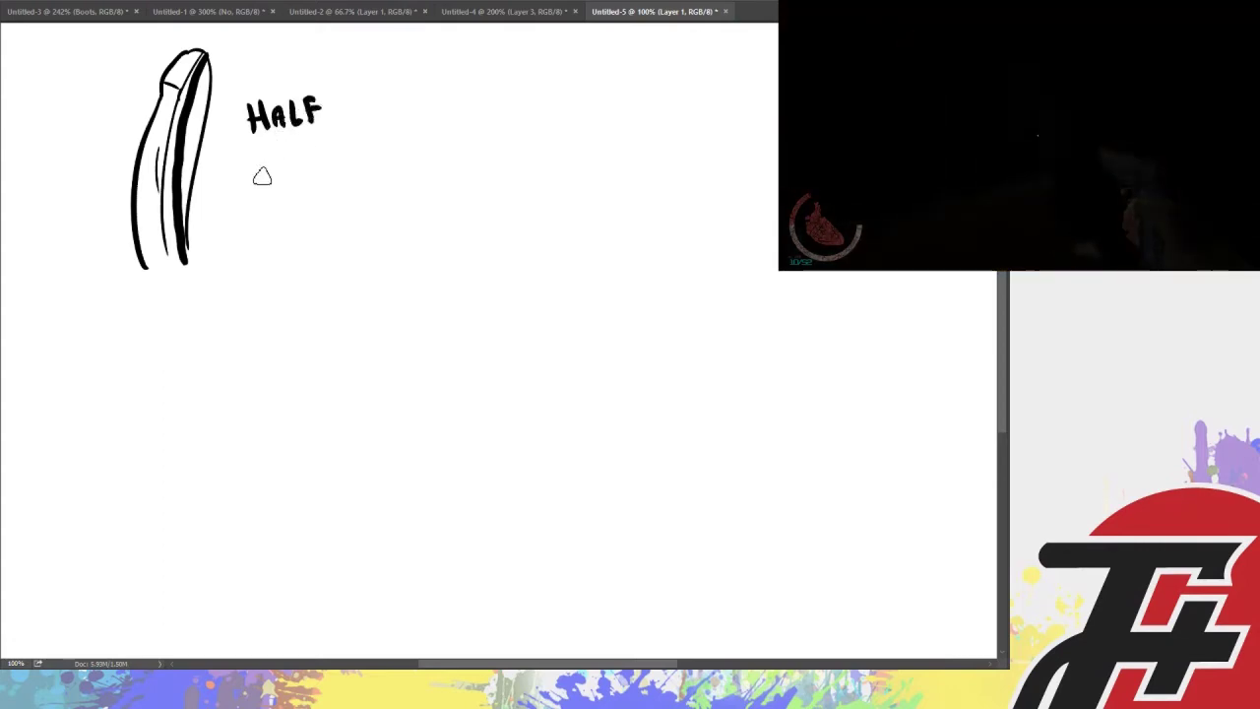
{"action": "left_click_drag", "start_coordinate": [256, 175], "coordinate": [290, 175]}
{"action": "mouse_move", "coordinate": [289, 152]}
{"action": "left_mouse_down"}
{"action": "mouse_move", "coordinate": [291, 175]}
{"action": "mouse_move", "coordinate": [337, 174]}
{"action": "mouse_move", "coordinate": [372, 150]}
{"action": "left_mouse_up"}
{"action": "left_click", "coordinate": [366, 167]}
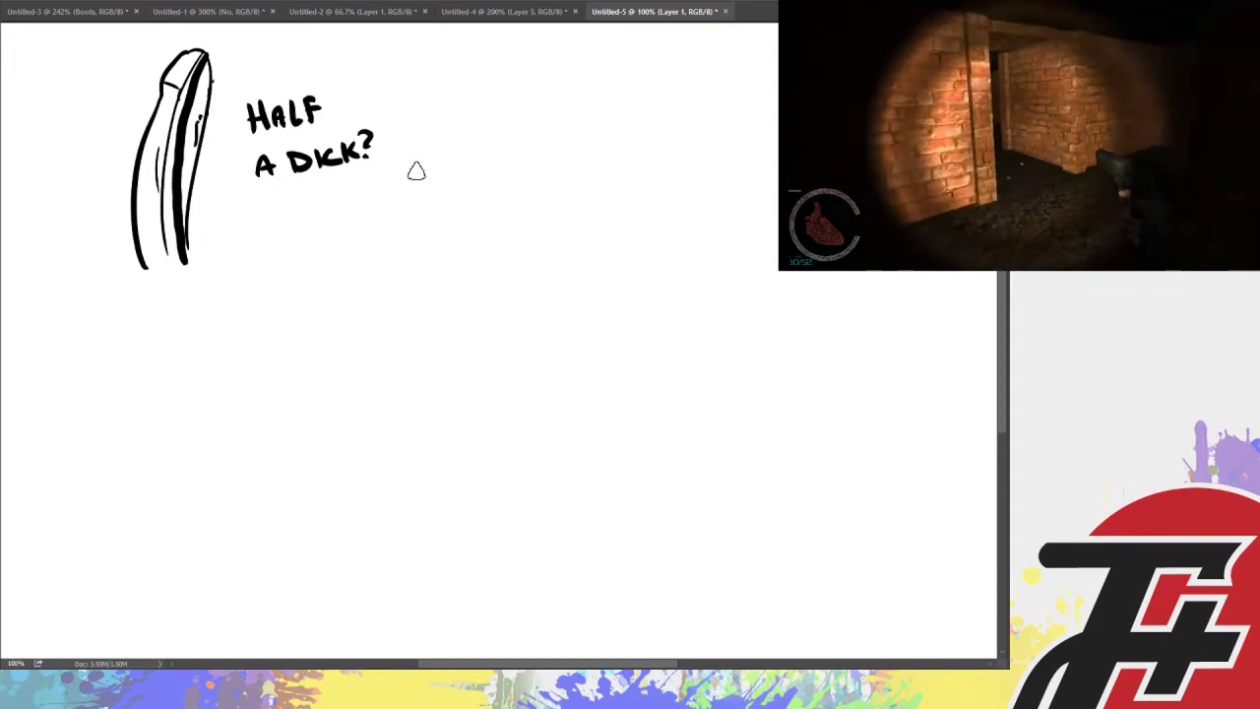
Draw a small cut stump with splash marks, and erase the stray word below the sliver
{"action": "mouse_move", "coordinate": [415, 165]}
{"action": "left_mouse_down"}
{"action": "mouse_move", "coordinate": [400, 246]}
{"action": "mouse_move", "coordinate": [422, 163]}
{"action": "mouse_move", "coordinate": [477, 179]}
{"action": "mouse_move", "coordinate": [465, 249]}
{"action": "left_mouse_up"}
{"action": "key", "text": "ctrl+z"}
{"action": "left_click_drag", "start_coordinate": [477, 179], "coordinate": [471, 253]}
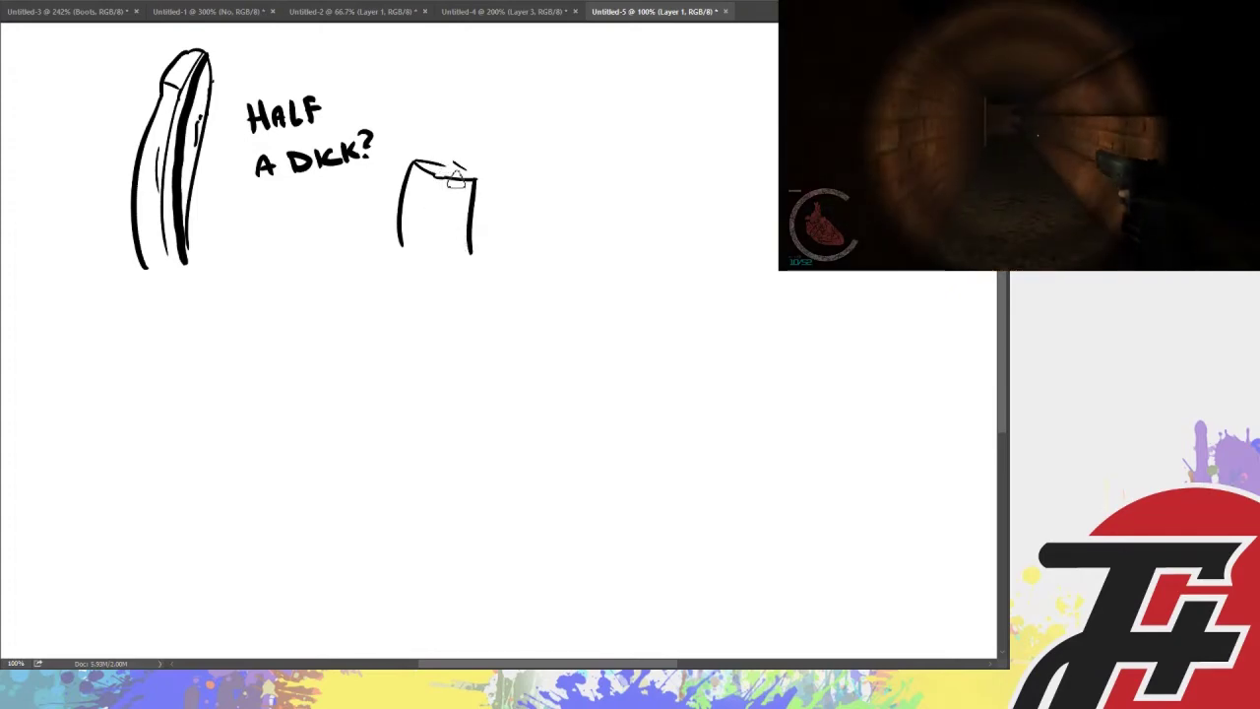
{"action": "mouse_move", "coordinate": [424, 179]}
{"action": "left_mouse_down"}
{"action": "mouse_move", "coordinate": [420, 234]}
{"action": "mouse_move", "coordinate": [442, 241]}
{"action": "left_mouse_up"}
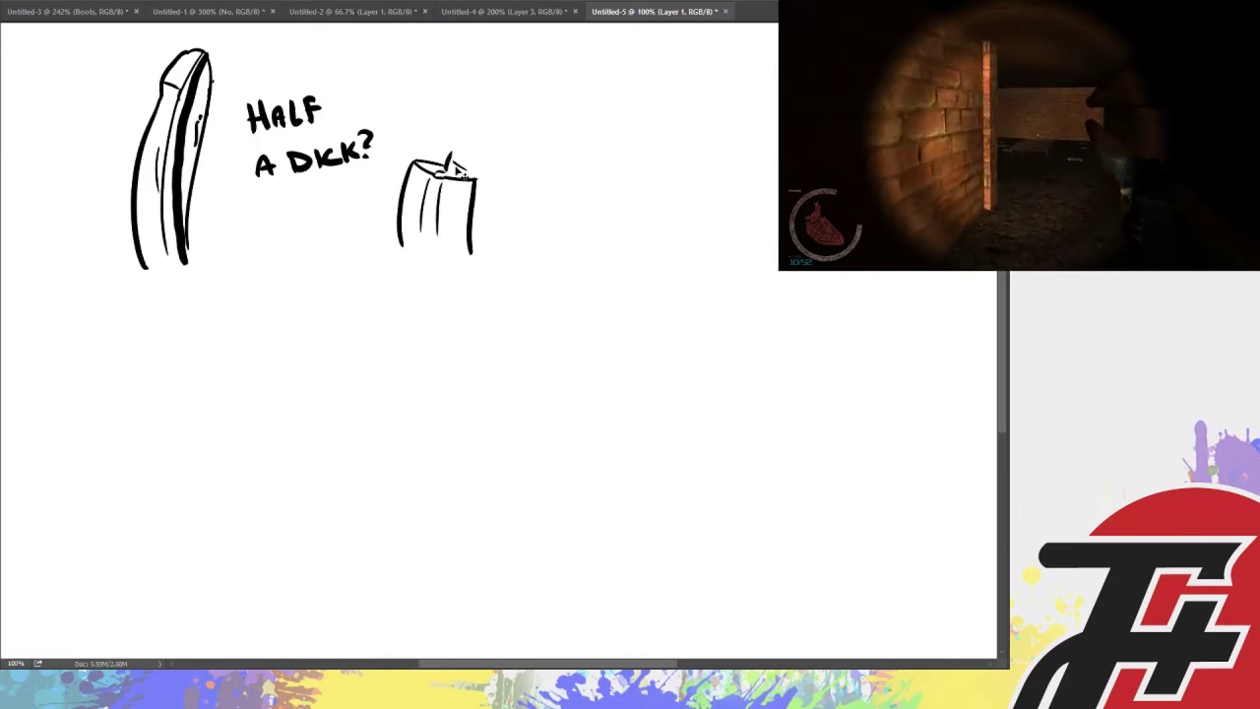
{"action": "left_click_drag", "start_coordinate": [477, 155], "coordinate": [480, 164]}
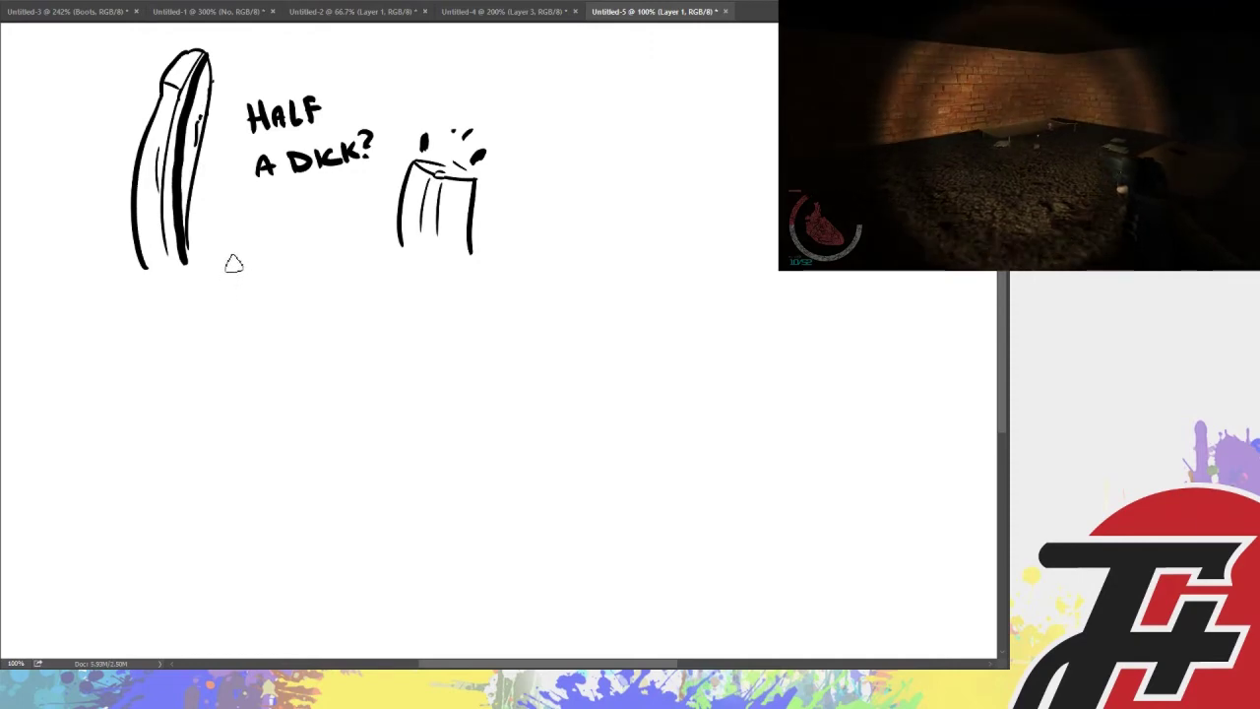
{"action": "left_click_drag", "start_coordinate": [225, 266], "coordinate": [235, 278]}
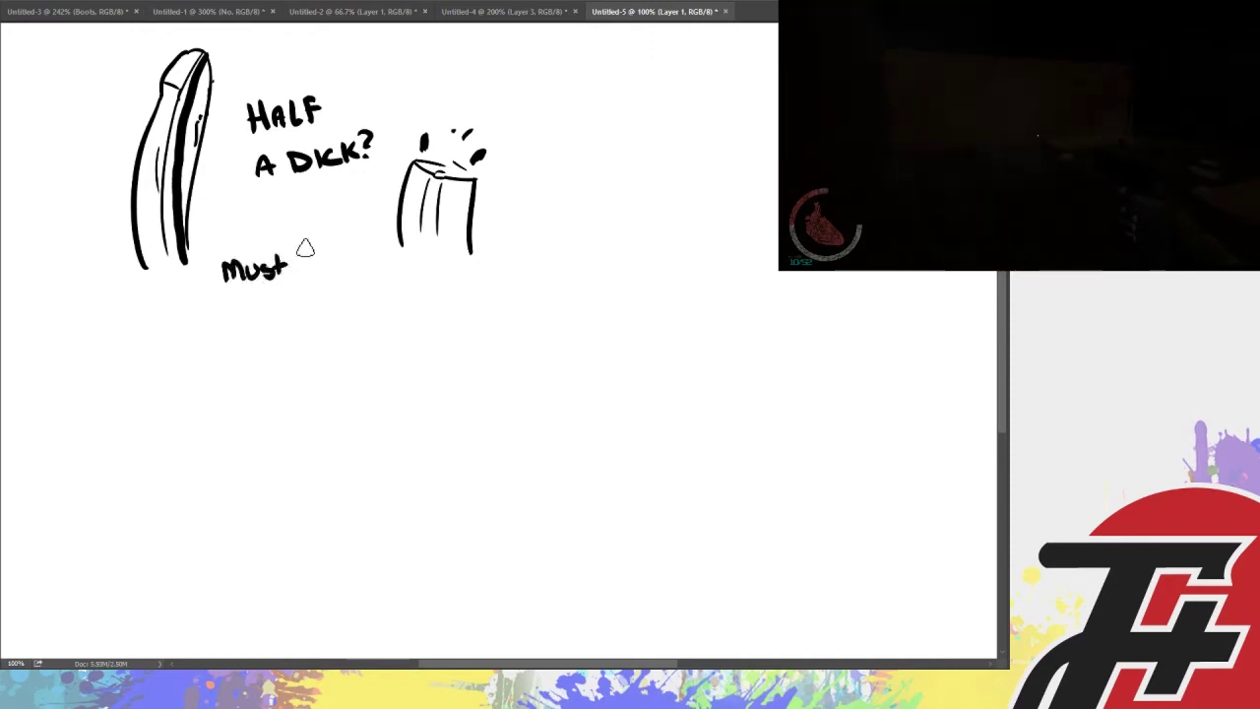
{"action": "mouse_move", "coordinate": [304, 243]}
{"action": "left_mouse_down"}
{"action": "mouse_move", "coordinate": [307, 256]}
{"action": "mouse_move", "coordinate": [194, 285]}
{"action": "mouse_move", "coordinate": [386, 381]}
{"action": "left_mouse_up"}
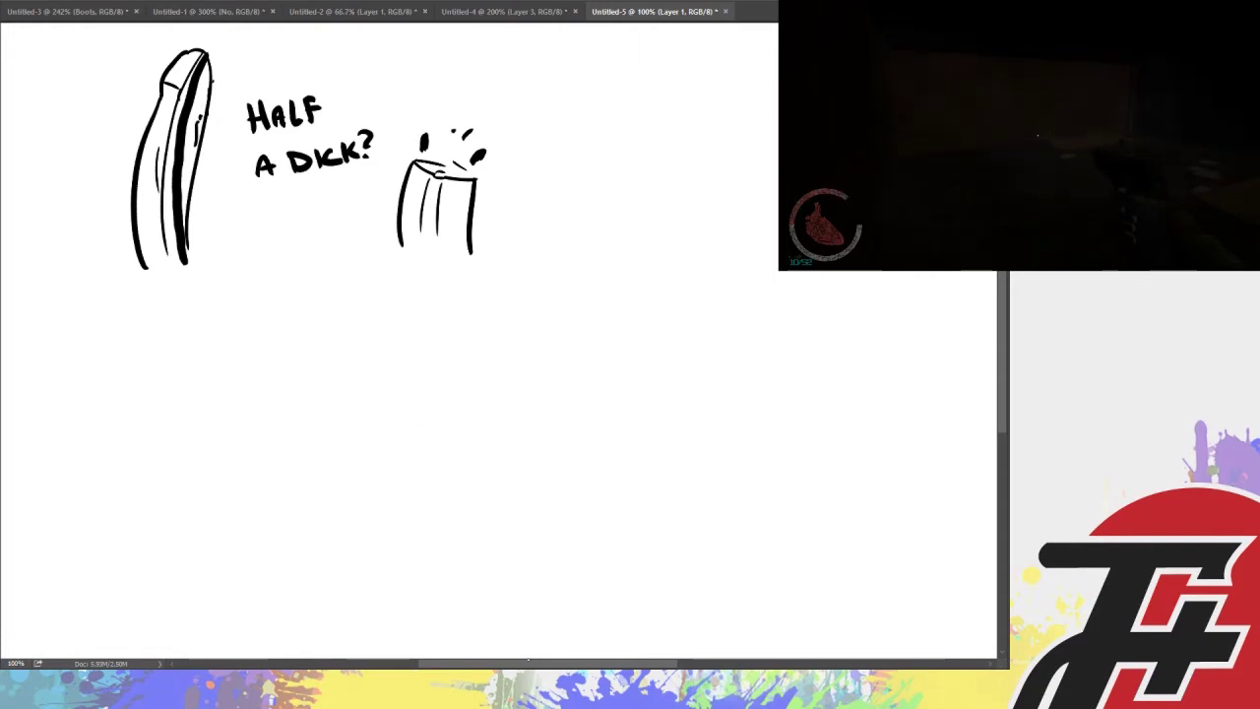
In the lower canvas area, draw a masked head with two eyes
{"action": "scroll", "coordinate": [492, 345], "scroll_direction": "left", "scroll_amount": 3}
{"action": "scroll", "coordinate": [994, 366], "scroll_direction": "down", "scroll_amount": 3}
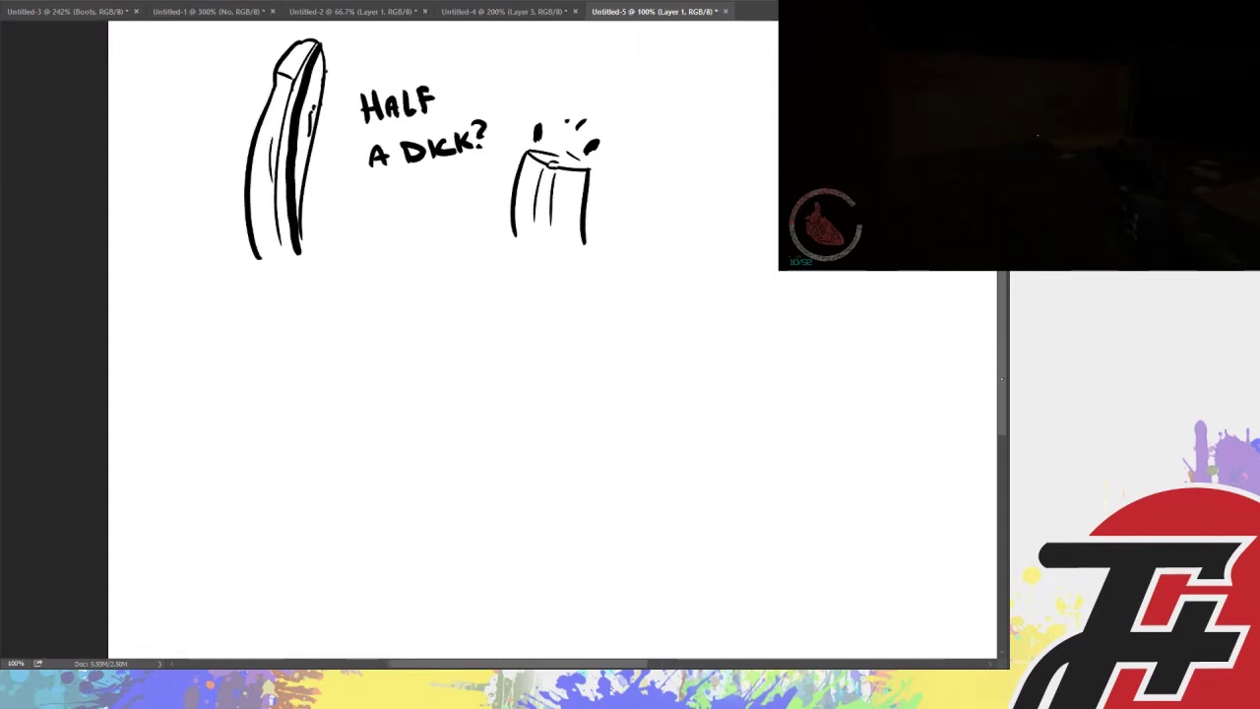
{"action": "mouse_move", "coordinate": [341, 253]}
{"action": "left_mouse_down"}
{"action": "mouse_move", "coordinate": [278, 247]}
{"action": "mouse_move", "coordinate": [279, 279]}
{"action": "mouse_move", "coordinate": [345, 290]}
{"action": "left_mouse_up"}
{"action": "key", "text": "ctrl+z"}
{"action": "left_click_drag", "start_coordinate": [266, 249], "coordinate": [360, 285]}
{"action": "mouse_move", "coordinate": [288, 246]}
{"action": "left_mouse_down"}
{"action": "mouse_move", "coordinate": [318, 203]}
{"action": "mouse_move", "coordinate": [367, 209]}
{"action": "mouse_move", "coordinate": [368, 290]}
{"action": "left_mouse_up"}
{"action": "key", "text": "ctrl+z"}
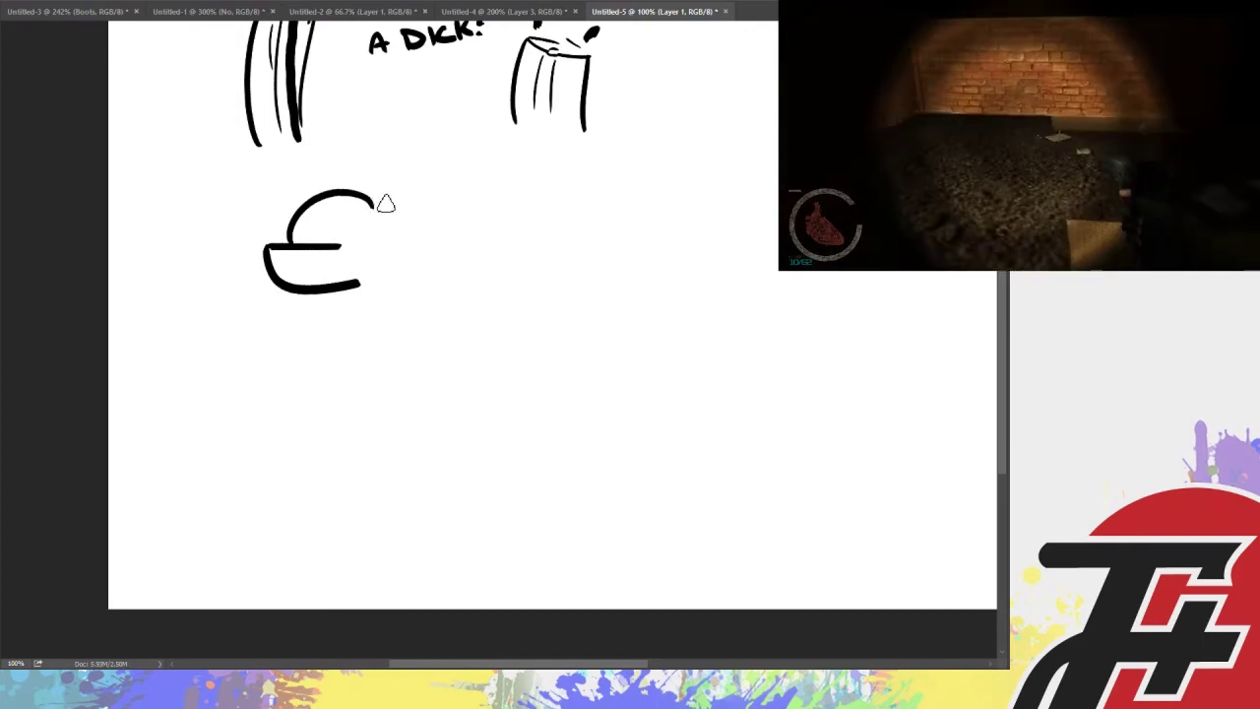
{"action": "left_click_drag", "start_coordinate": [374, 205], "coordinate": [380, 281]}
{"action": "key", "text": "ctrl+z"}
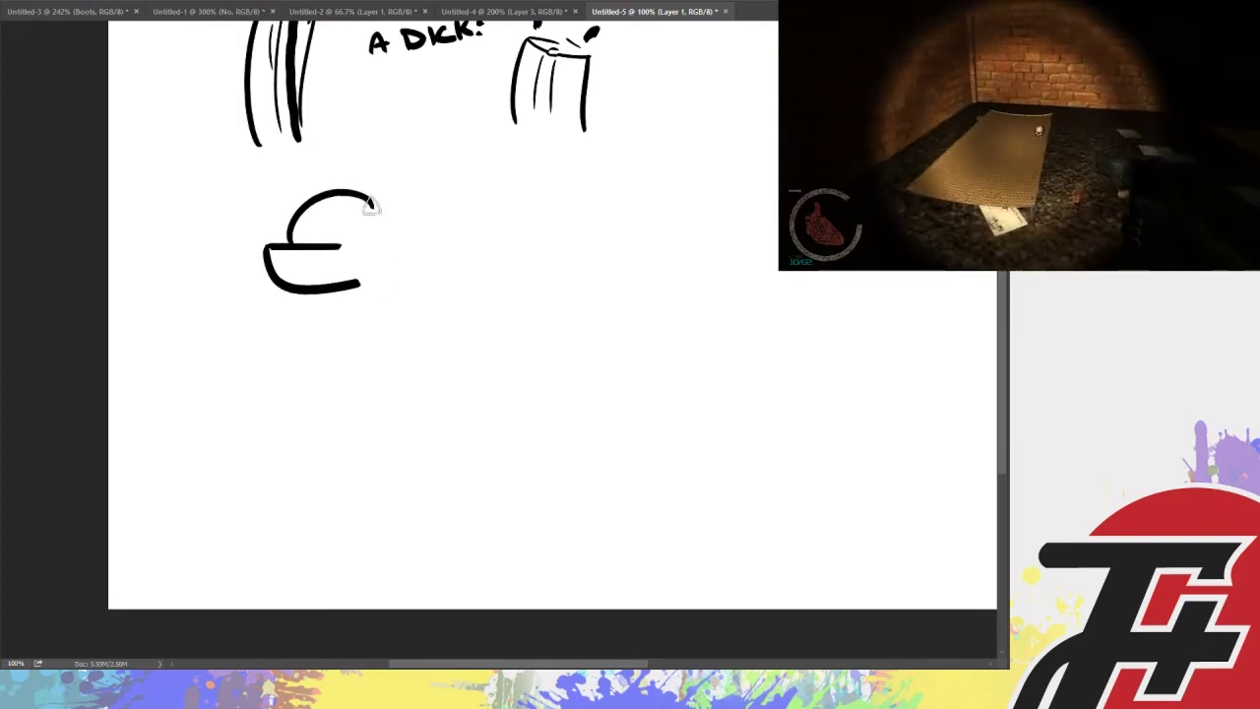
{"action": "left_click_drag", "start_coordinate": [376, 203], "coordinate": [379, 284]}
{"action": "mouse_move", "coordinate": [305, 221]}
{"action": "left_mouse_down"}
{"action": "mouse_move", "coordinate": [305, 232]}
{"action": "mouse_move", "coordinate": [346, 236]}
{"action": "left_mouse_up"}
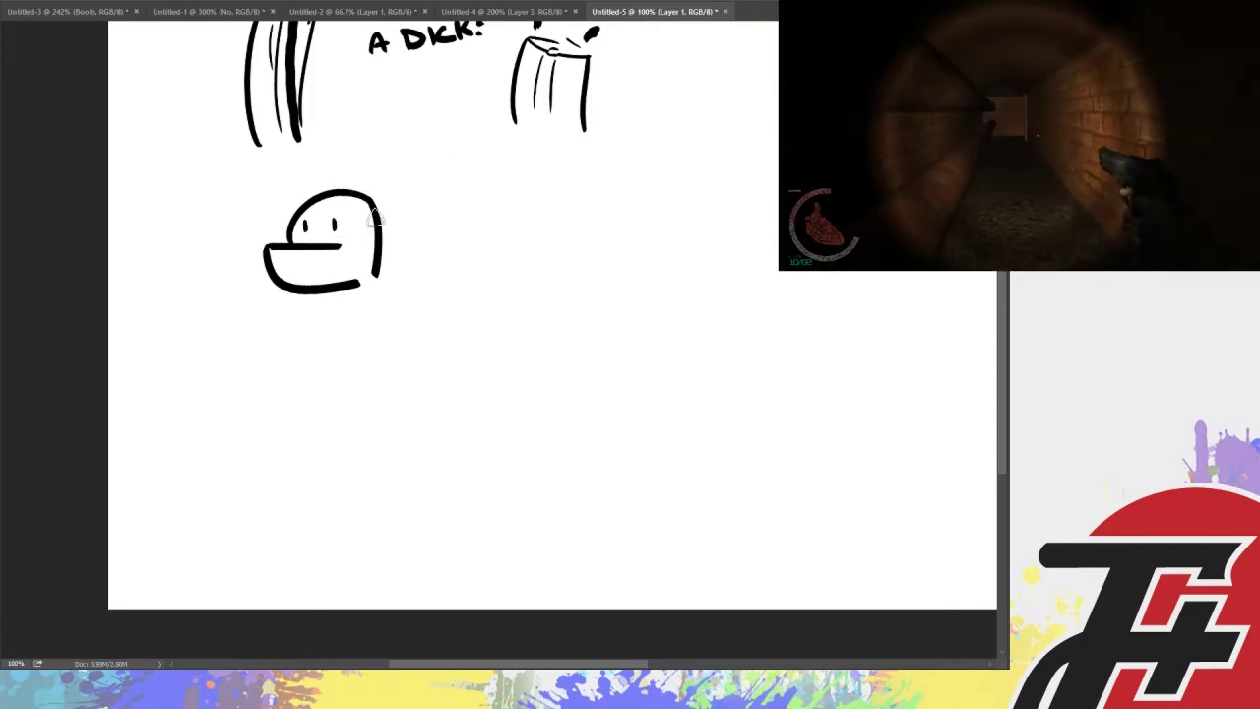
{"action": "mouse_move", "coordinate": [287, 181]}
{"action": "left_mouse_down"}
{"action": "mouse_move", "coordinate": [354, 193]}
{"action": "mouse_move", "coordinate": [378, 219]}
{"action": "left_mouse_up"}
{"action": "key", "text": "ctrl+z"}
{"action": "key", "text": "ctrl+z"}
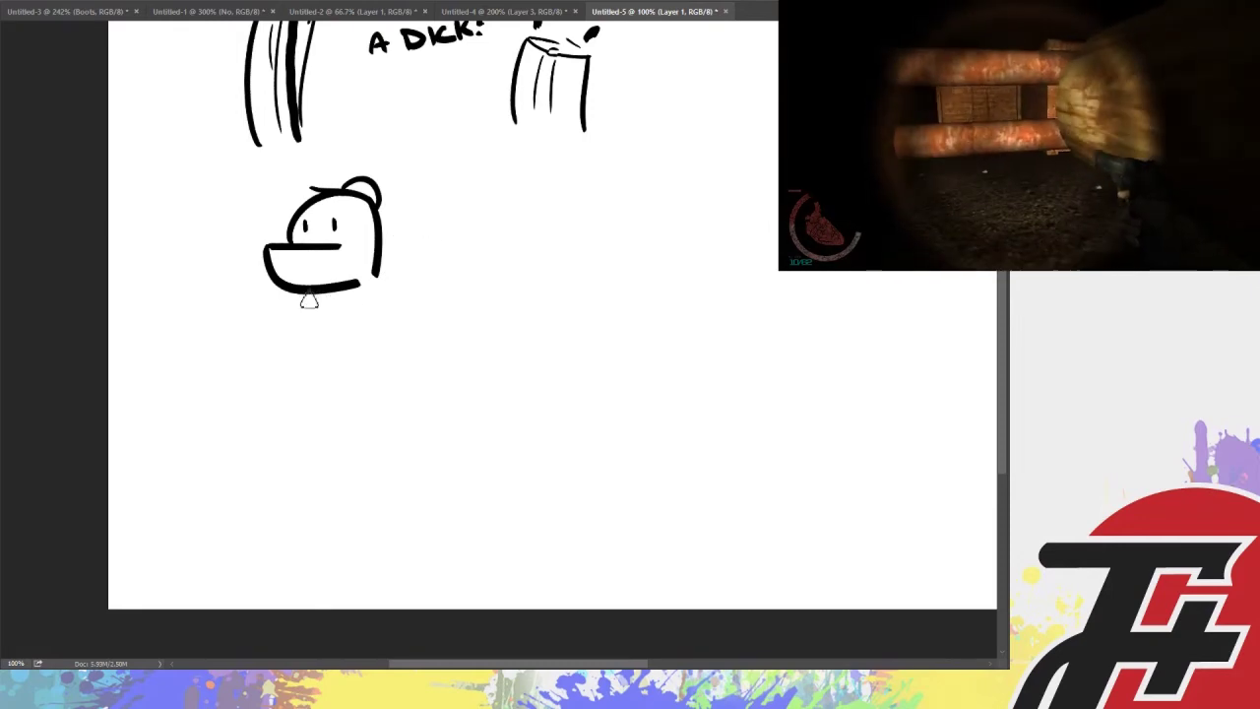
Draw the neck, shoulders, bent arms and muscular torso lines
{"action": "mouse_move", "coordinate": [287, 293]}
{"action": "left_mouse_down"}
{"action": "mouse_move", "coordinate": [309, 341]}
{"action": "mouse_move", "coordinate": [362, 342]}
{"action": "left_mouse_up"}
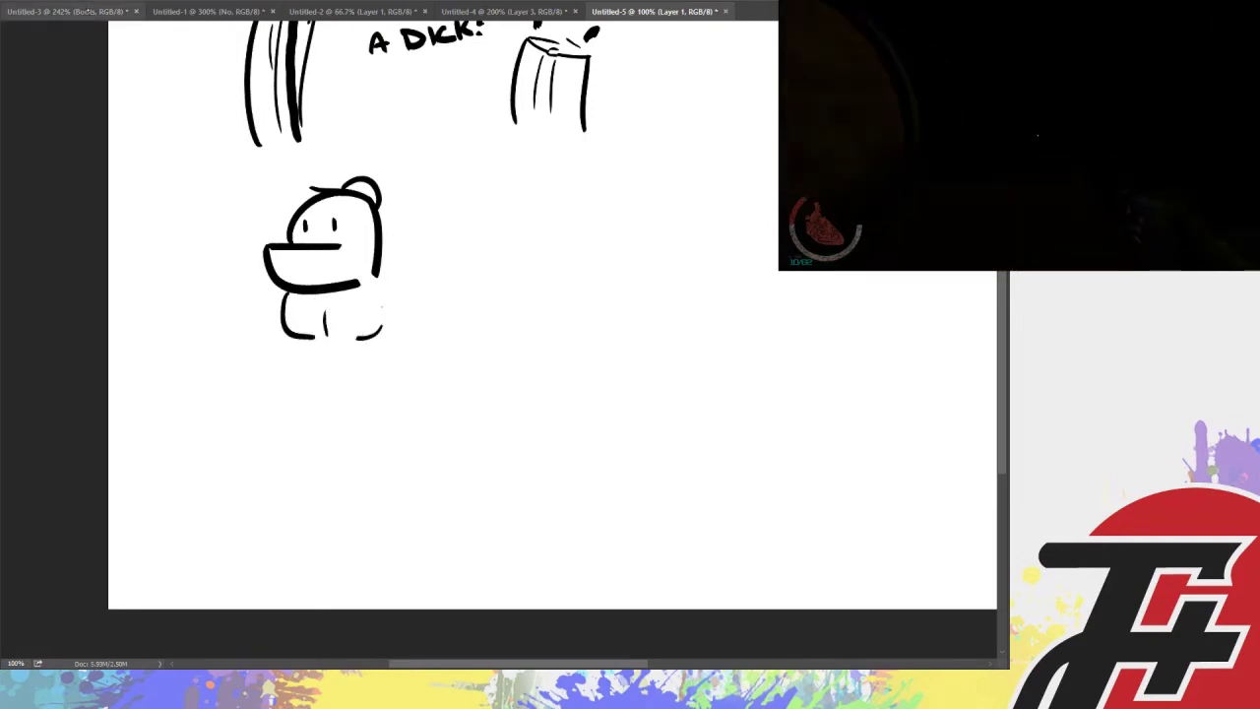
{"action": "key", "text": "ctrl+Tab"}
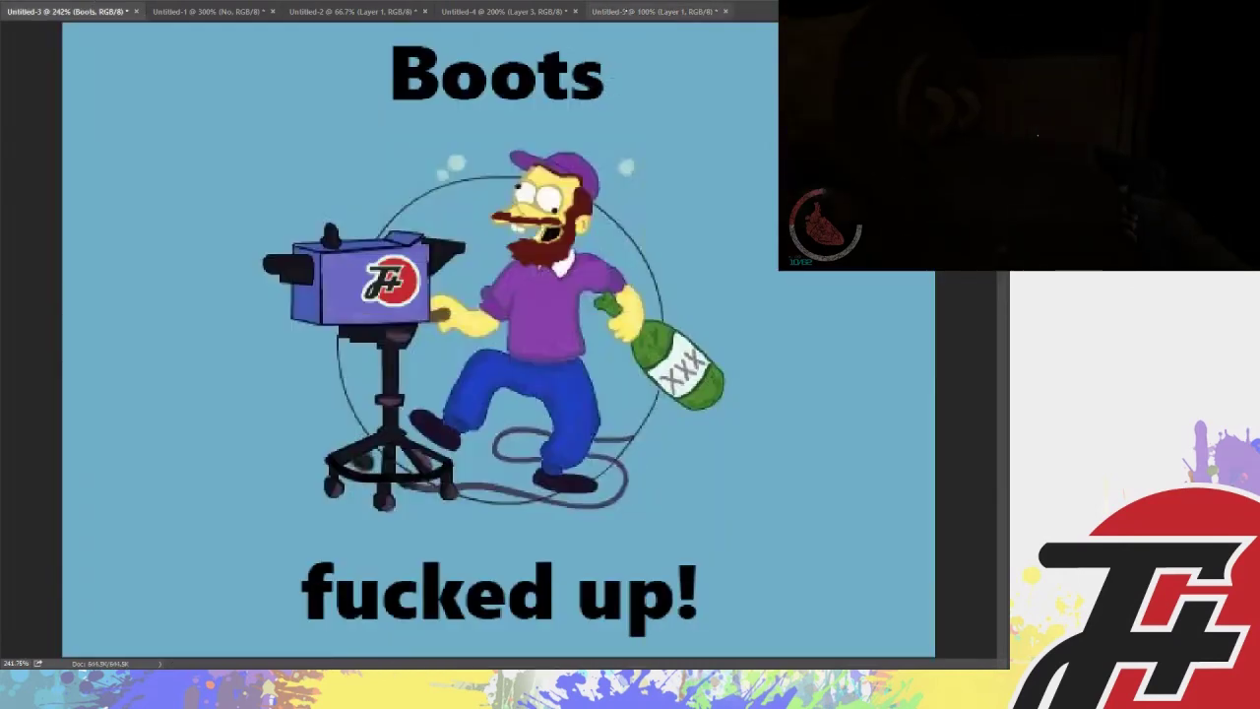
{"action": "key", "text": "ctrl+shift+Tab"}
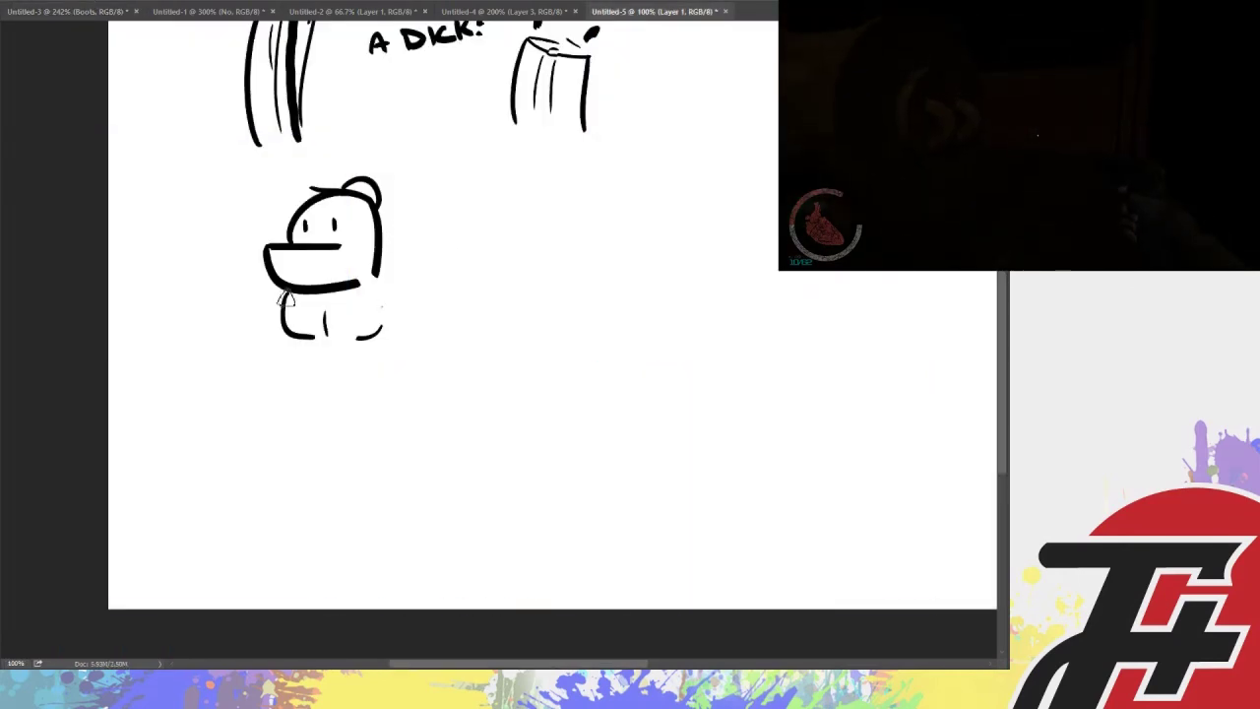
{"action": "mouse_move", "coordinate": [289, 297]}
{"action": "left_mouse_down"}
{"action": "mouse_move", "coordinate": [258, 325]}
{"action": "mouse_move", "coordinate": [244, 386]}
{"action": "left_mouse_up"}
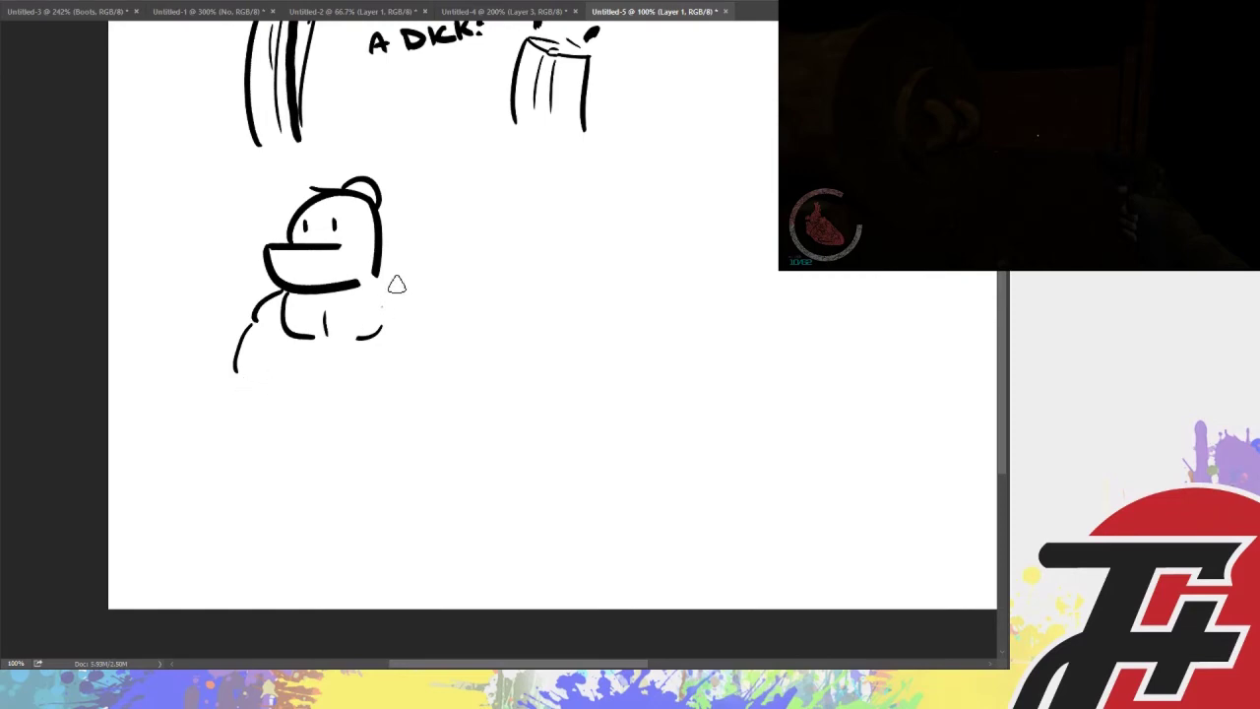
{"action": "left_click_drag", "start_coordinate": [414, 288], "coordinate": [445, 363]}
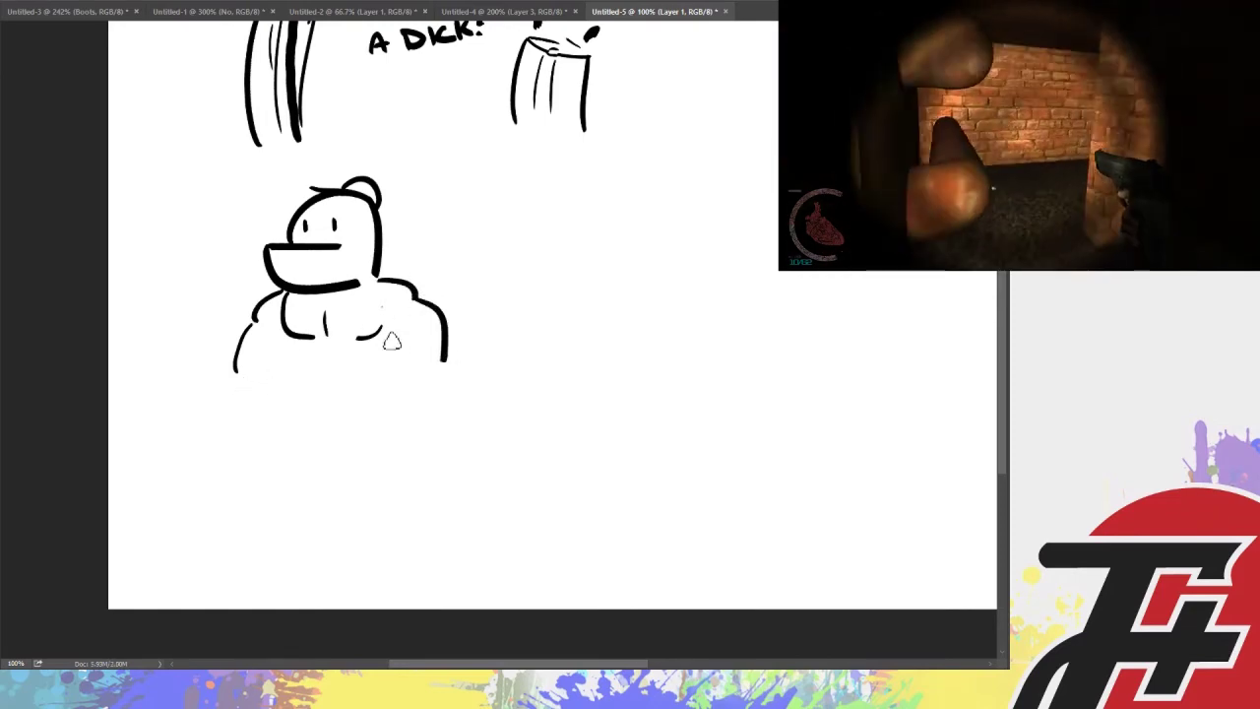
{"action": "mouse_move", "coordinate": [384, 324]}
{"action": "left_mouse_down"}
{"action": "mouse_move", "coordinate": [414, 367]}
{"action": "mouse_move", "coordinate": [405, 411]}
{"action": "mouse_move", "coordinate": [371, 413]}
{"action": "mouse_move", "coordinate": [405, 427]}
{"action": "left_mouse_up"}
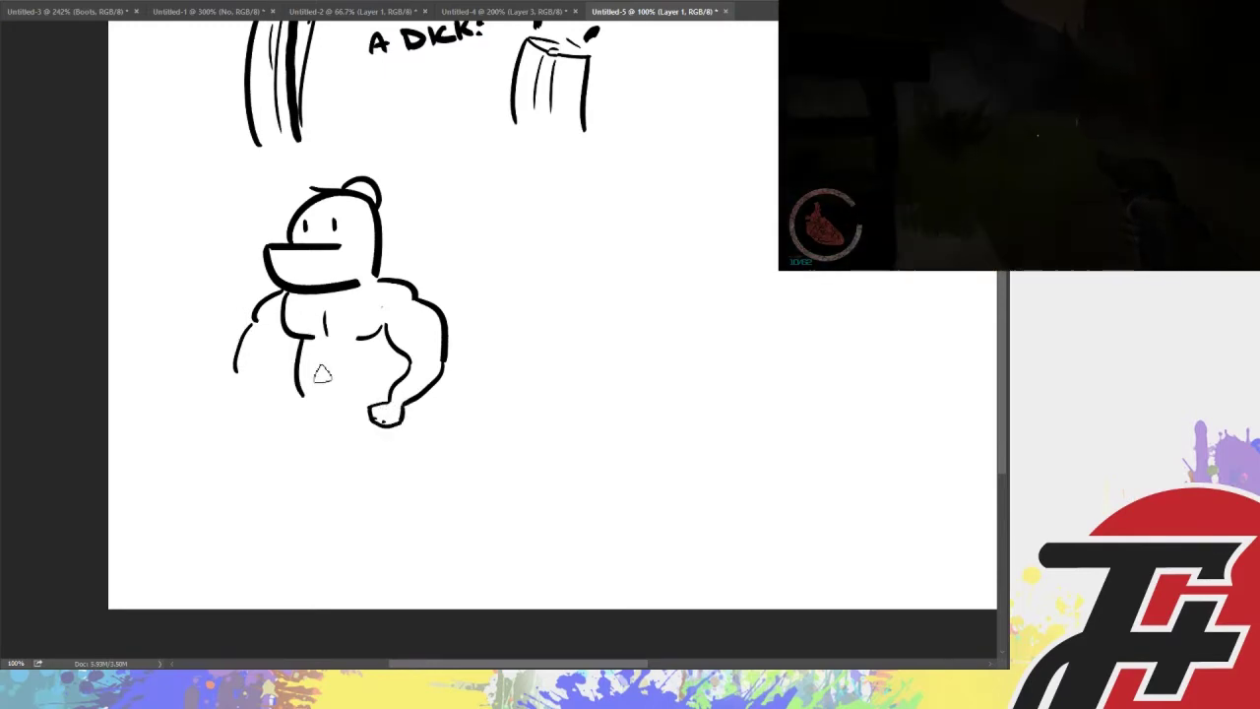
{"action": "mouse_move", "coordinate": [295, 337]}
{"action": "left_mouse_down"}
{"action": "mouse_move", "coordinate": [300, 394]}
{"action": "mouse_move", "coordinate": [310, 374]}
{"action": "mouse_move", "coordinate": [362, 392]}
{"action": "left_mouse_up"}
{"action": "left_click_drag", "start_coordinate": [386, 331], "coordinate": [375, 402]}
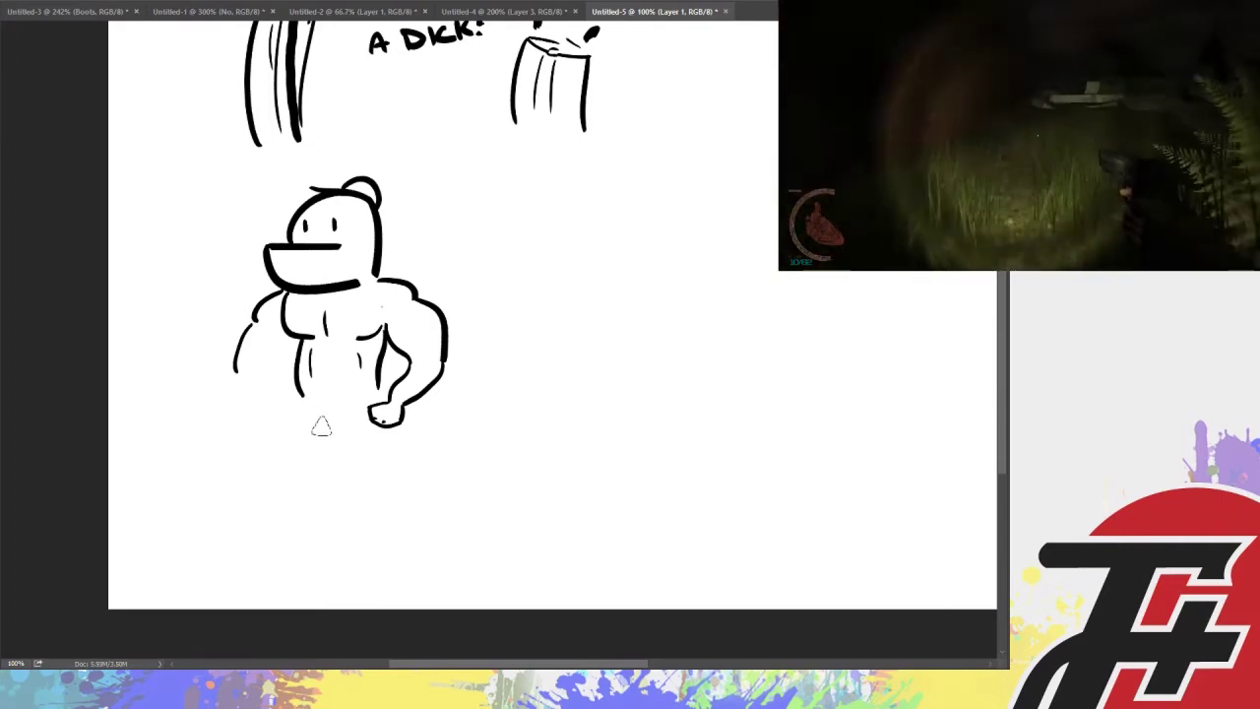
Paint a black censor bar with white dabs and outline both legs down to the feet
{"action": "mouse_move", "coordinate": [315, 416]}
{"action": "left_mouse_down"}
{"action": "mouse_move", "coordinate": [320, 498]}
{"action": "mouse_move", "coordinate": [317, 419]}
{"action": "left_mouse_up"}
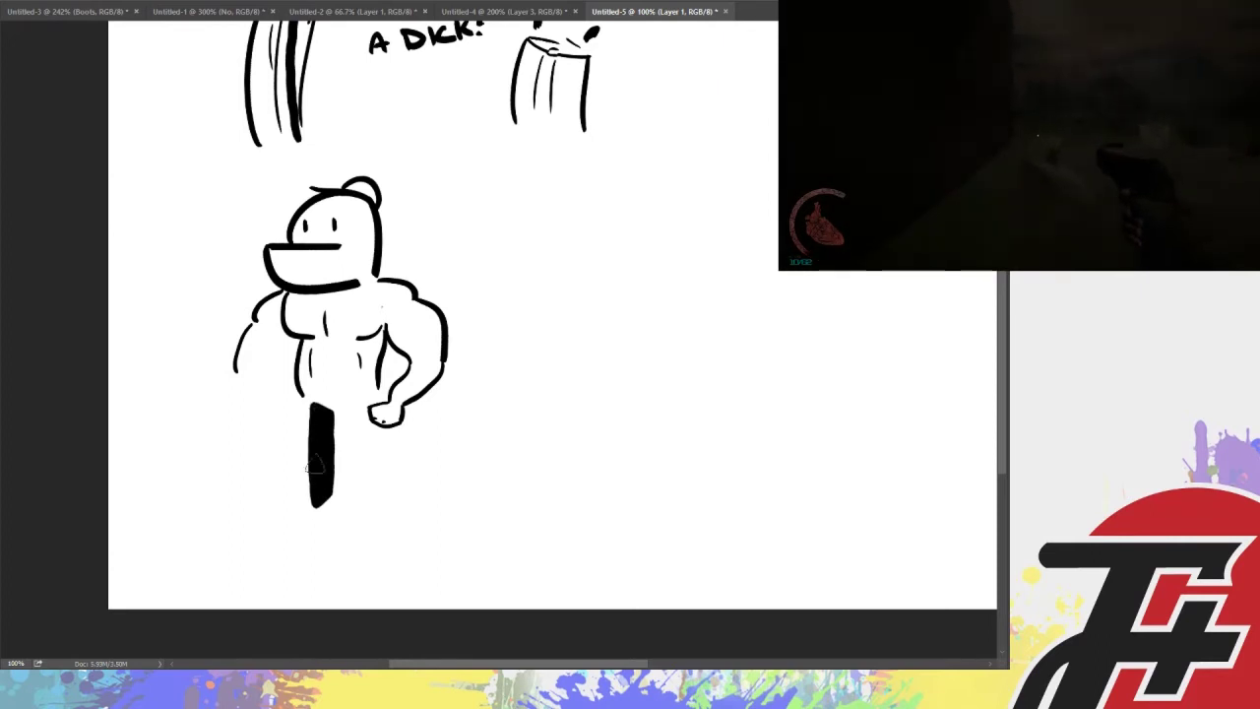
{"action": "mouse_move", "coordinate": [318, 479]}
{"action": "left_mouse_down"}
{"action": "mouse_move", "coordinate": [315, 491]}
{"action": "mouse_move", "coordinate": [321, 443]}
{"action": "left_mouse_up"}
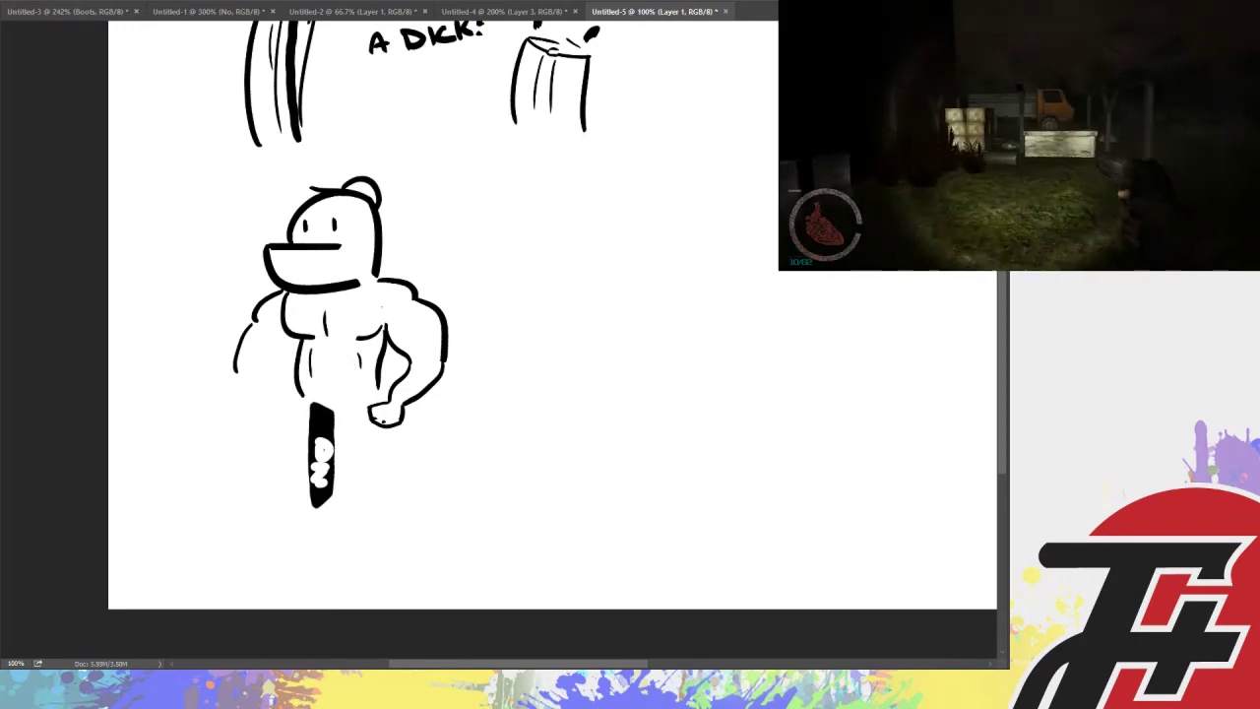
{"action": "mouse_move", "coordinate": [301, 392]}
{"action": "left_mouse_down"}
{"action": "mouse_move", "coordinate": [281, 500]}
{"action": "mouse_move", "coordinate": [311, 565]}
{"action": "left_mouse_up"}
{"action": "left_click_drag", "start_coordinate": [387, 438], "coordinate": [381, 514]}
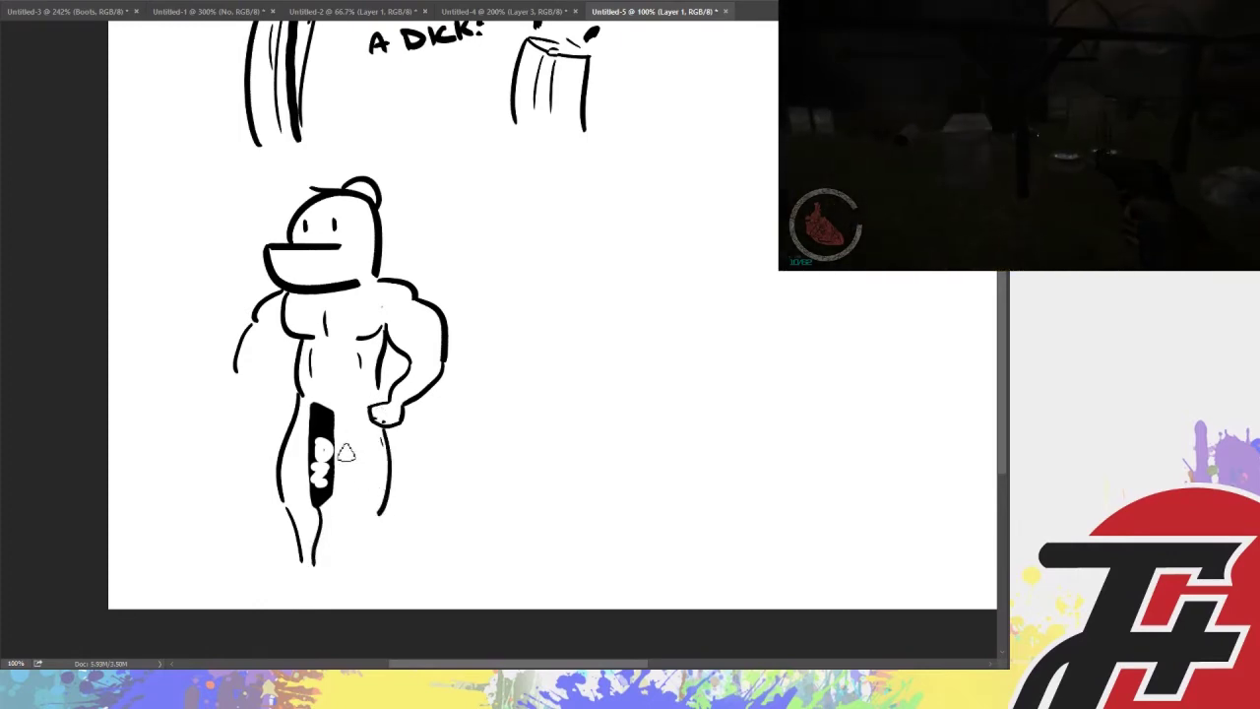
{"action": "left_click_drag", "start_coordinate": [338, 450], "coordinate": [352, 564]}
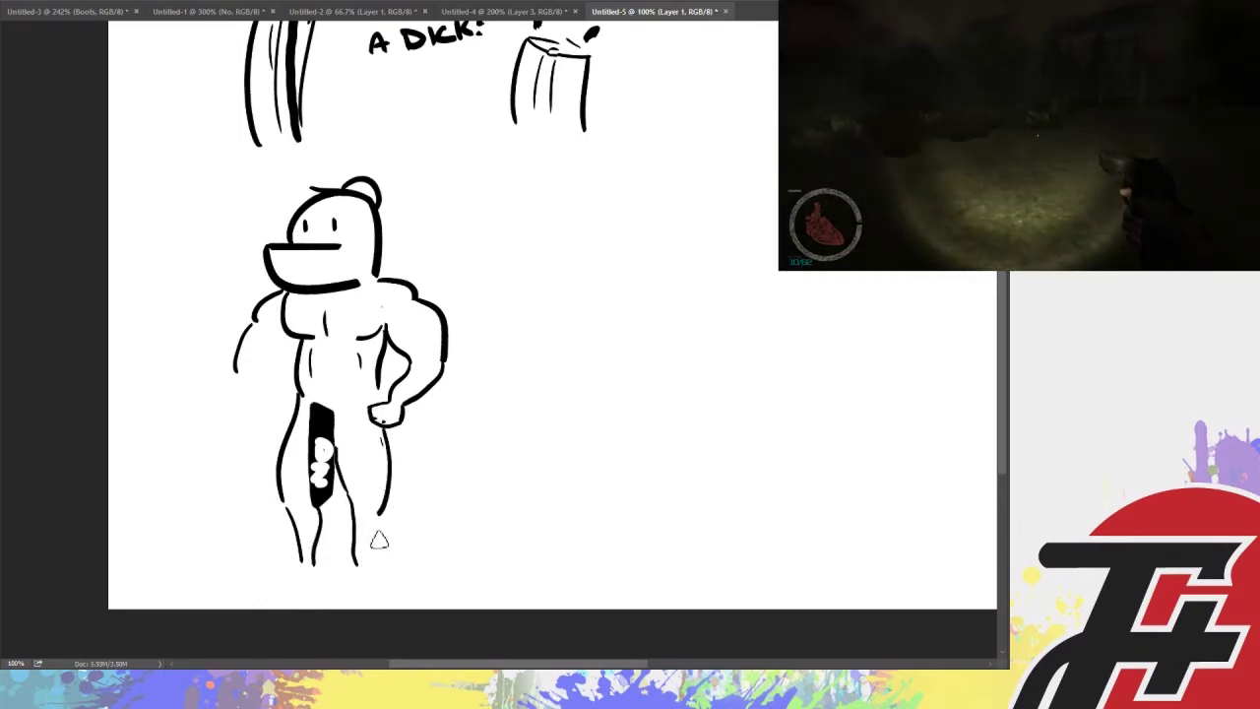
{"action": "left_click_drag", "start_coordinate": [378, 520], "coordinate": [373, 562]}
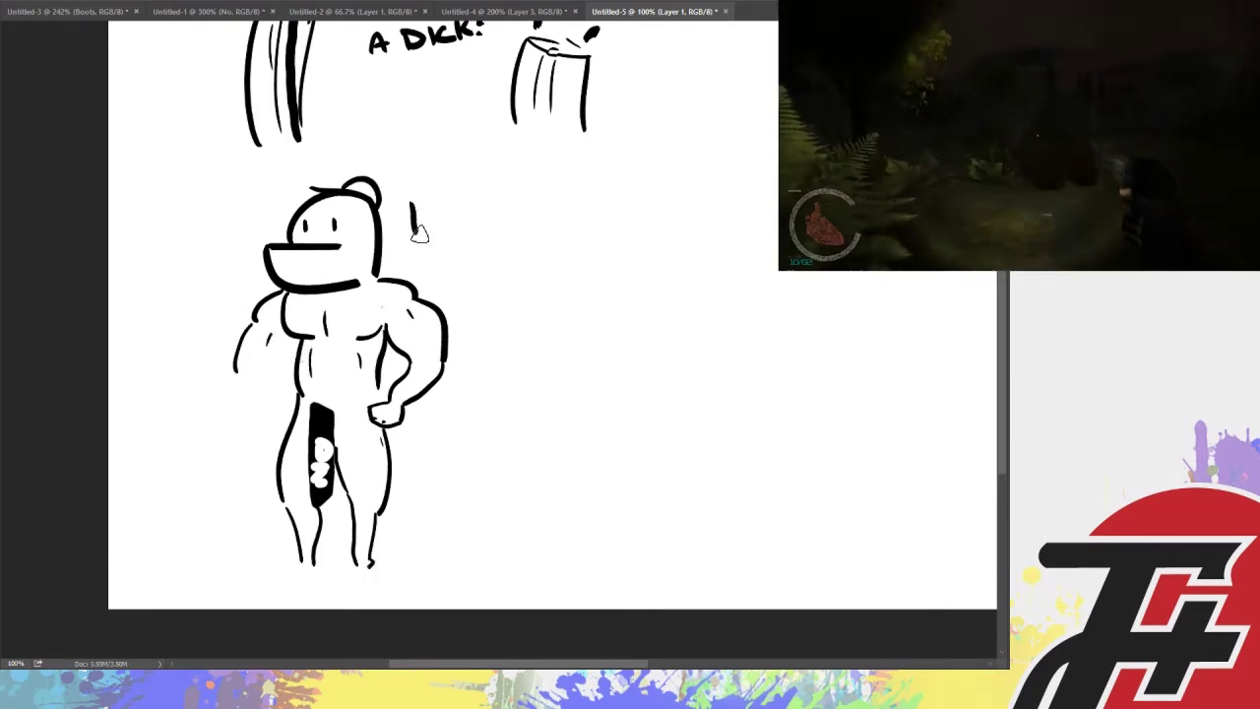
Letter "THIS AINT" and "HSR XXX" on two lines right of the head
{"action": "left_click_drag", "start_coordinate": [399, 206], "coordinate": [430, 202]}
{"action": "mouse_move", "coordinate": [415, 204]}
{"action": "left_mouse_down"}
{"action": "mouse_move", "coordinate": [415, 232]}
{"action": "mouse_move", "coordinate": [439, 217]}
{"action": "left_mouse_up"}
{"action": "mouse_move", "coordinate": [439, 203]}
{"action": "left_mouse_down"}
{"action": "mouse_move", "coordinate": [439, 233]}
{"action": "mouse_move", "coordinate": [494, 199]}
{"action": "mouse_move", "coordinate": [503, 225]}
{"action": "left_mouse_up"}
{"action": "left_click_drag", "start_coordinate": [487, 213], "coordinate": [551, 197]}
{"action": "mouse_move", "coordinate": [540, 197]}
{"action": "left_mouse_down"}
{"action": "mouse_move", "coordinate": [540, 225]}
{"action": "mouse_move", "coordinate": [525, 193]}
{"action": "left_mouse_up"}
{"action": "left_click_drag", "start_coordinate": [437, 243], "coordinate": [438, 269]}
{"action": "mouse_move", "coordinate": [450, 242]}
{"action": "left_mouse_down"}
{"action": "mouse_move", "coordinate": [450, 269]}
{"action": "mouse_move", "coordinate": [451, 255]}
{"action": "mouse_move", "coordinate": [458, 268]}
{"action": "mouse_move", "coordinate": [529, 267]}
{"action": "mouse_move", "coordinate": [511, 269]}
{"action": "left_mouse_up"}
{"action": "mouse_move", "coordinate": [536, 243]}
{"action": "left_mouse_down"}
{"action": "mouse_move", "coordinate": [554, 268]}
{"action": "mouse_move", "coordinate": [535, 269]}
{"action": "mouse_move", "coordinate": [586, 262]}
{"action": "mouse_move", "coordinate": [568, 263]}
{"action": "left_mouse_up"}
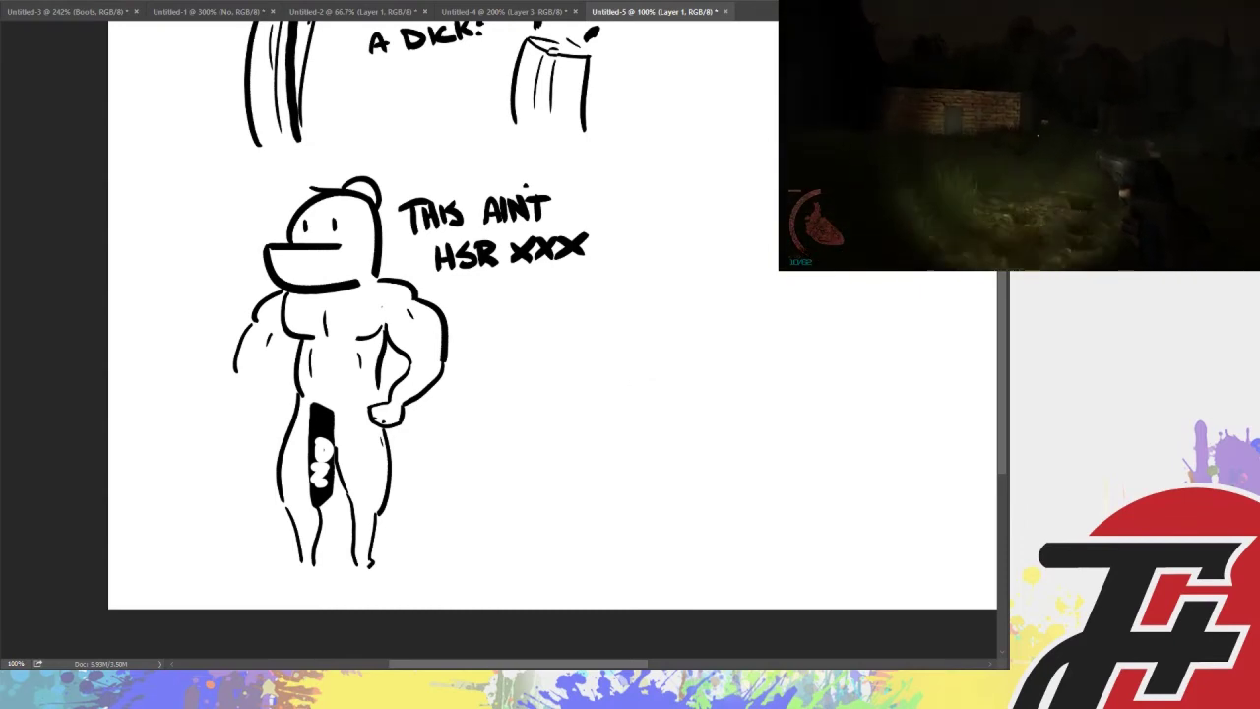
Draw a tall paddle with its handle and the large curved mound around it
{"action": "mouse_move", "coordinate": [676, 202]}
{"action": "left_mouse_down"}
{"action": "mouse_move", "coordinate": [675, 357]}
{"action": "mouse_move", "coordinate": [738, 183]}
{"action": "mouse_move", "coordinate": [750, 186]}
{"action": "mouse_move", "coordinate": [752, 359]}
{"action": "left_mouse_up"}
{"action": "key", "text": "ctrl+z"}
{"action": "mouse_move", "coordinate": [673, 356]}
{"action": "left_mouse_down"}
{"action": "mouse_move", "coordinate": [701, 380]}
{"action": "mouse_move", "coordinate": [725, 378]}
{"action": "mouse_move", "coordinate": [702, 423]}
{"action": "left_mouse_up"}
{"action": "mouse_move", "coordinate": [725, 380]}
{"action": "left_mouse_down"}
{"action": "mouse_move", "coordinate": [725, 425]}
{"action": "mouse_move", "coordinate": [703, 430]}
{"action": "mouse_move", "coordinate": [701, 453]}
{"action": "left_mouse_up"}
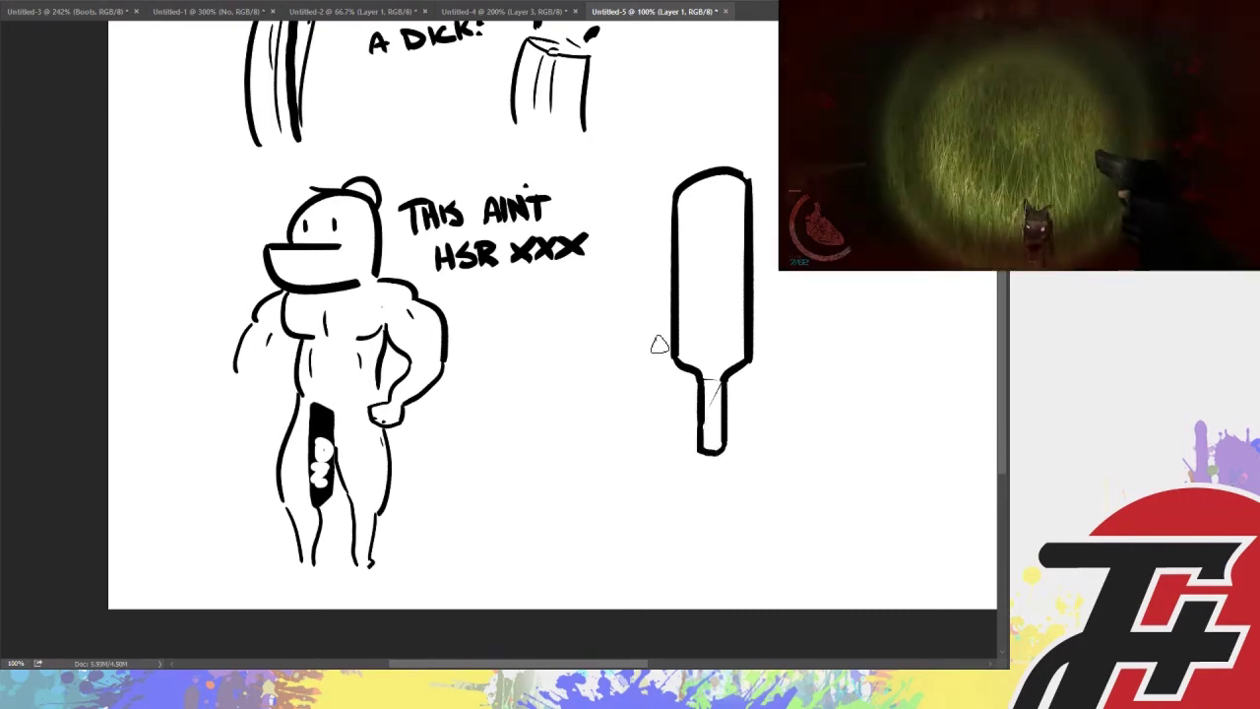
{"action": "mouse_move", "coordinate": [671, 346]}
{"action": "left_mouse_down"}
{"action": "mouse_move", "coordinate": [523, 369]}
{"action": "mouse_move", "coordinate": [445, 416]}
{"action": "left_mouse_up"}
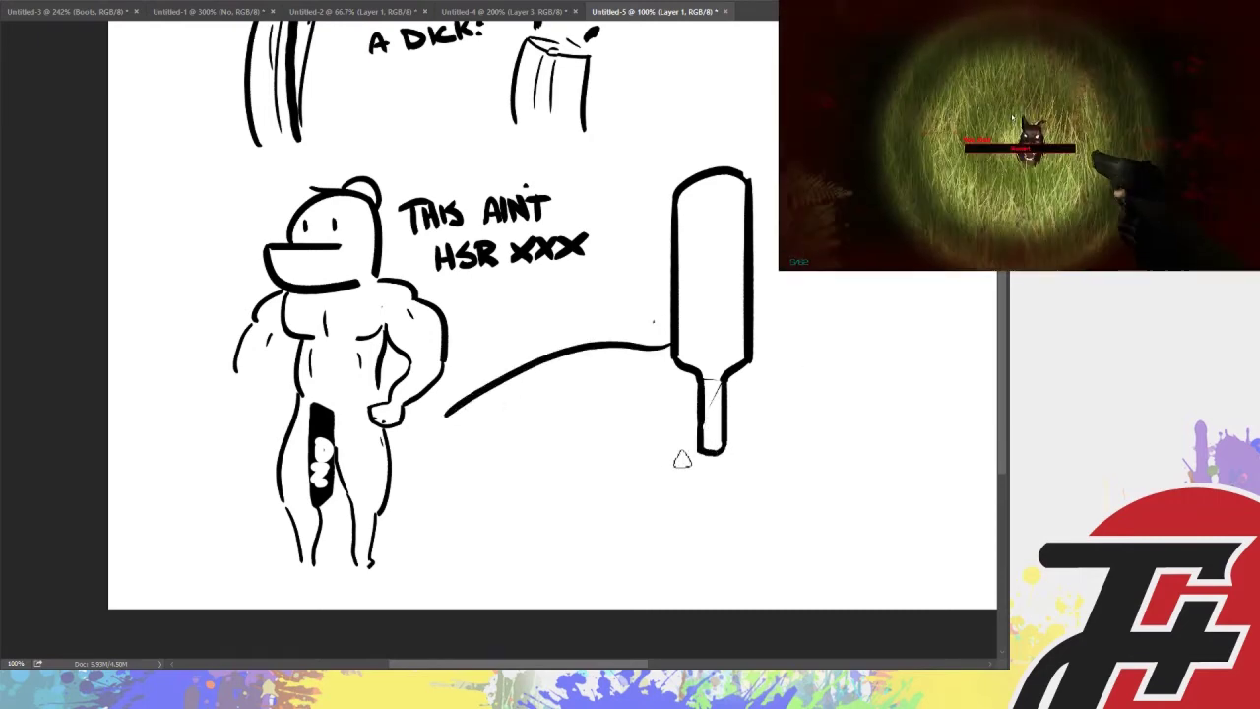
{"action": "left_click_drag", "start_coordinate": [680, 455], "coordinate": [567, 495]}
{"action": "mouse_move", "coordinate": [800, 342]}
{"action": "left_mouse_down"}
{"action": "mouse_move", "coordinate": [853, 348]}
{"action": "mouse_move", "coordinate": [971, 414]}
{"action": "left_mouse_up"}
{"action": "left_click_drag", "start_coordinate": [762, 455], "coordinate": [851, 510]}
{"action": "left_click_drag", "start_coordinate": [649, 345], "coordinate": [673, 327]}
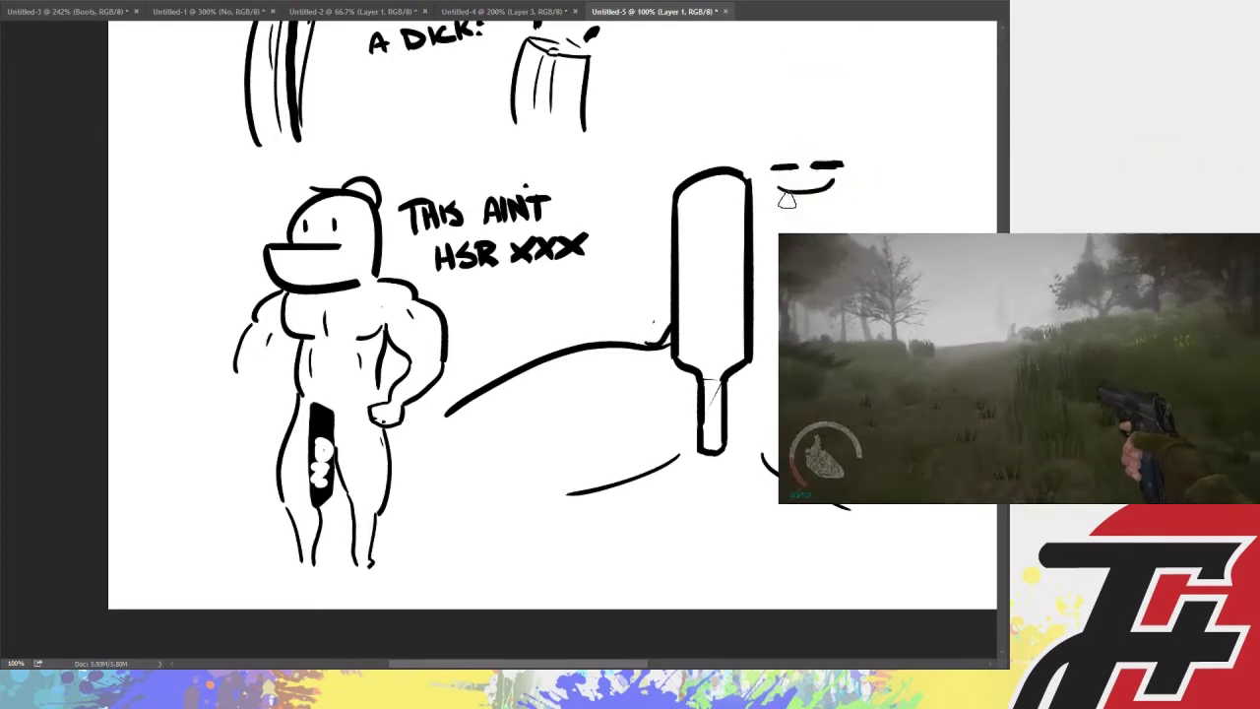
Draw the grinning face with teeth and an ear, plus the shoulder, arm and inner arm lines
{"action": "mouse_move", "coordinate": [784, 192]}
{"action": "left_mouse_down"}
{"action": "mouse_move", "coordinate": [833, 191]}
{"action": "mouse_move", "coordinate": [809, 205]}
{"action": "mouse_move", "coordinate": [825, 202]}
{"action": "left_mouse_up"}
{"action": "mouse_move", "coordinate": [758, 148]}
{"action": "left_mouse_down"}
{"action": "mouse_move", "coordinate": [764, 218]}
{"action": "mouse_move", "coordinate": [802, 228]}
{"action": "left_mouse_up"}
{"action": "mouse_move", "coordinate": [857, 173]}
{"action": "left_mouse_down"}
{"action": "mouse_move", "coordinate": [865, 190]}
{"action": "mouse_move", "coordinate": [823, 223]}
{"action": "mouse_move", "coordinate": [741, 231]}
{"action": "mouse_move", "coordinate": [778, 227]}
{"action": "mouse_move", "coordinate": [754, 230]}
{"action": "left_mouse_up"}
{"action": "left_click_drag", "start_coordinate": [852, 224], "coordinate": [893, 233]}
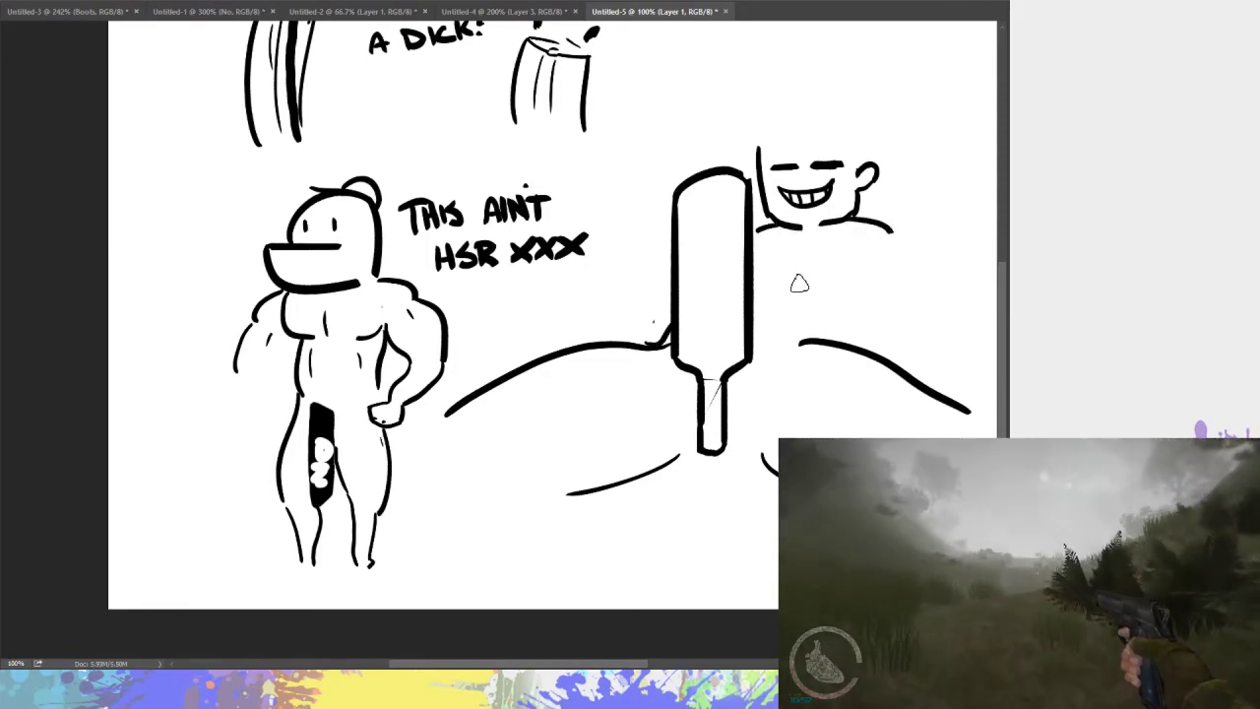
{"action": "left_click_drag", "start_coordinate": [754, 283], "coordinate": [890, 287]}
{"action": "mouse_move", "coordinate": [892, 231]}
{"action": "left_mouse_down"}
{"action": "mouse_move", "coordinate": [942, 276]}
{"action": "mouse_move", "coordinate": [947, 315]}
{"action": "left_mouse_up"}
{"action": "mouse_move", "coordinate": [892, 283]}
{"action": "left_mouse_down"}
{"action": "mouse_move", "coordinate": [916, 330]}
{"action": "mouse_move", "coordinate": [910, 368]}
{"action": "mouse_move", "coordinate": [897, 360]}
{"action": "mouse_move", "coordinate": [924, 323]}
{"action": "mouse_move", "coordinate": [901, 371]}
{"action": "left_mouse_up"}
{"action": "left_click_drag", "start_coordinate": [886, 295], "coordinate": [875, 344]}
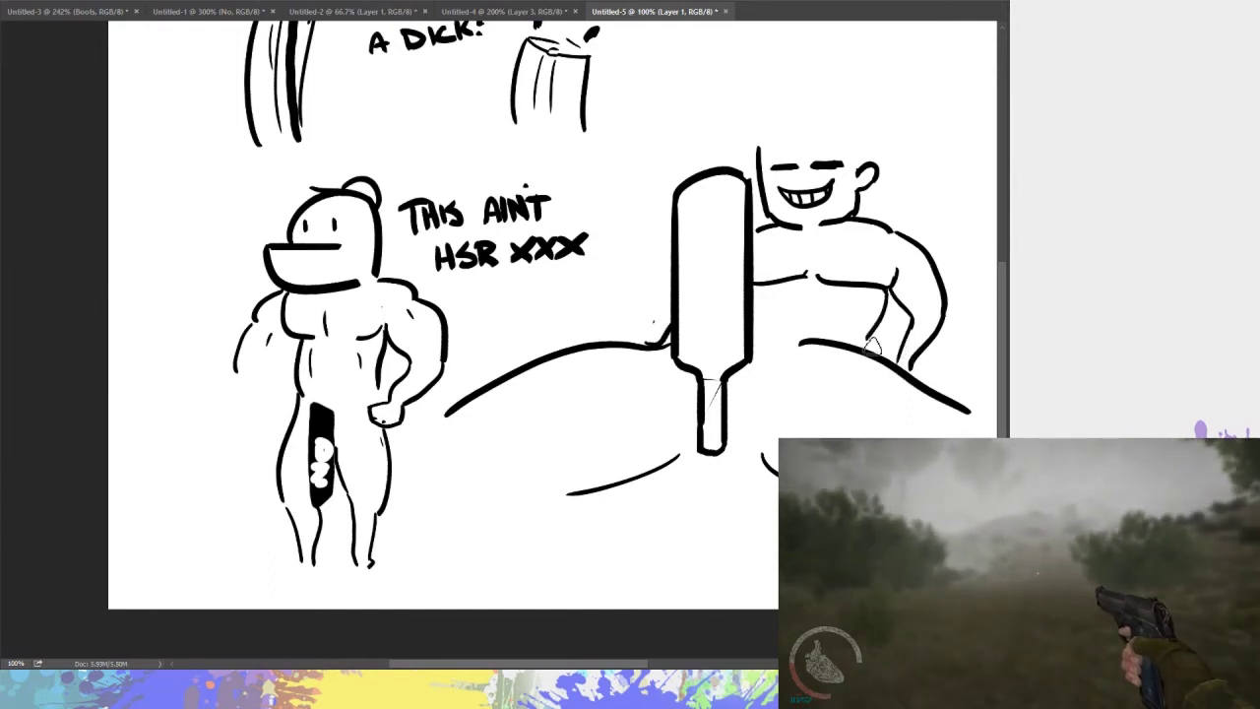
{"action": "key", "text": "ctrl+z"}
{"action": "left_click_drag", "start_coordinate": [891, 296], "coordinate": [864, 338]}
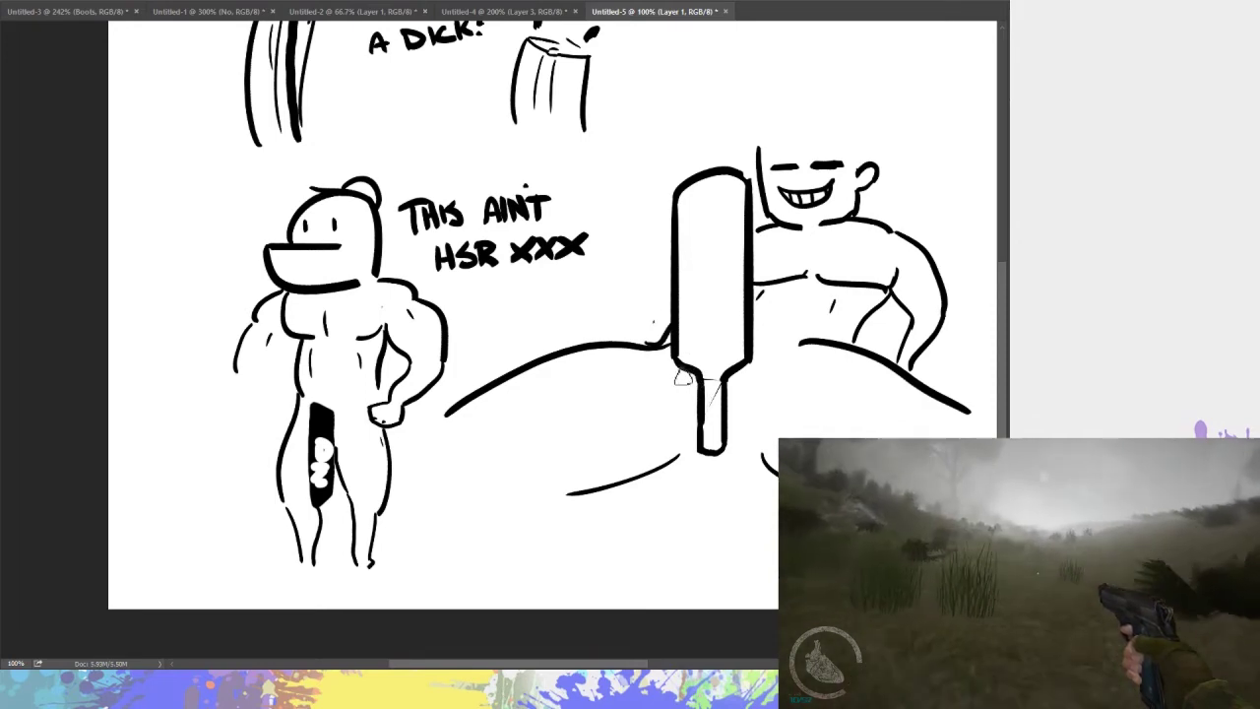
Add fingers gripping the paddle, grip stripes on the handle, and a bald head
{"action": "mouse_move", "coordinate": [682, 372]}
{"action": "left_mouse_down"}
{"action": "mouse_move", "coordinate": [689, 409]}
{"action": "mouse_move", "coordinate": [678, 433]}
{"action": "mouse_move", "coordinate": [701, 406]}
{"action": "mouse_move", "coordinate": [685, 404]}
{"action": "mouse_move", "coordinate": [699, 424]}
{"action": "left_mouse_up"}
{"action": "key", "text": "ctrl+alt+z"}
{"action": "key", "text": "ctrl+alt+z"}
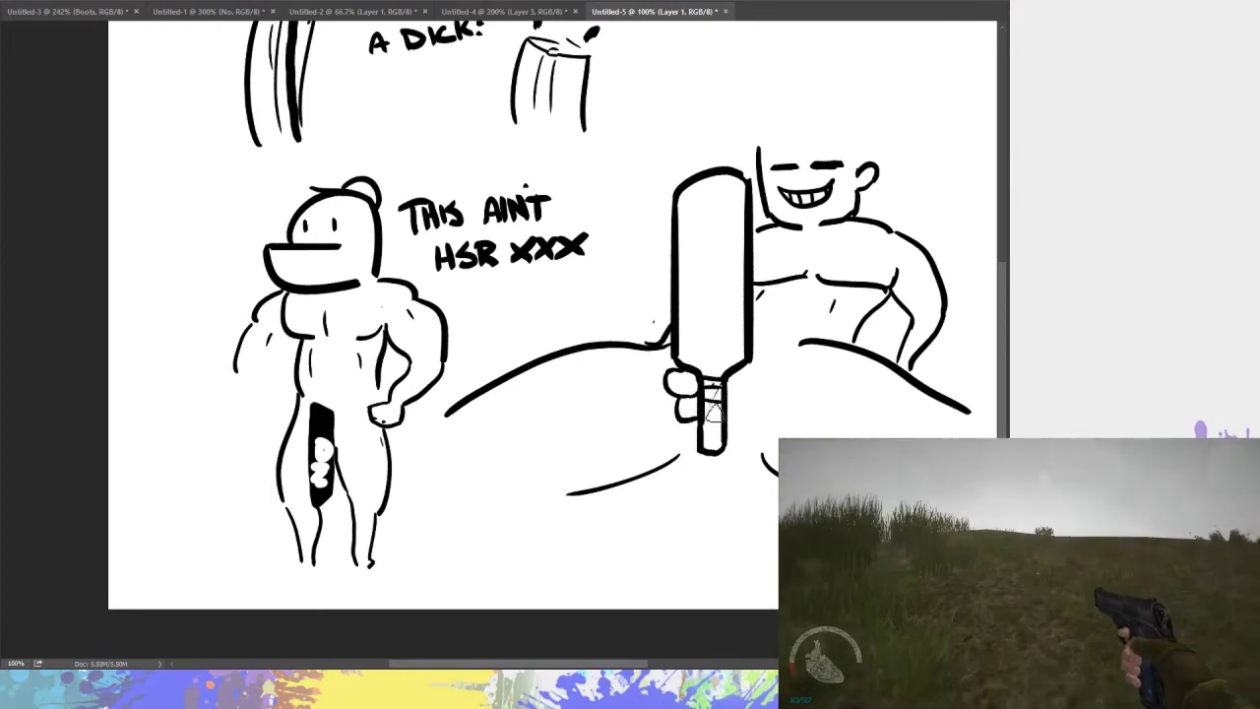
{"action": "mouse_move", "coordinate": [699, 414]}
{"action": "left_mouse_down"}
{"action": "mouse_move", "coordinate": [725, 412]}
{"action": "mouse_move", "coordinate": [728, 441]}
{"action": "left_mouse_up"}
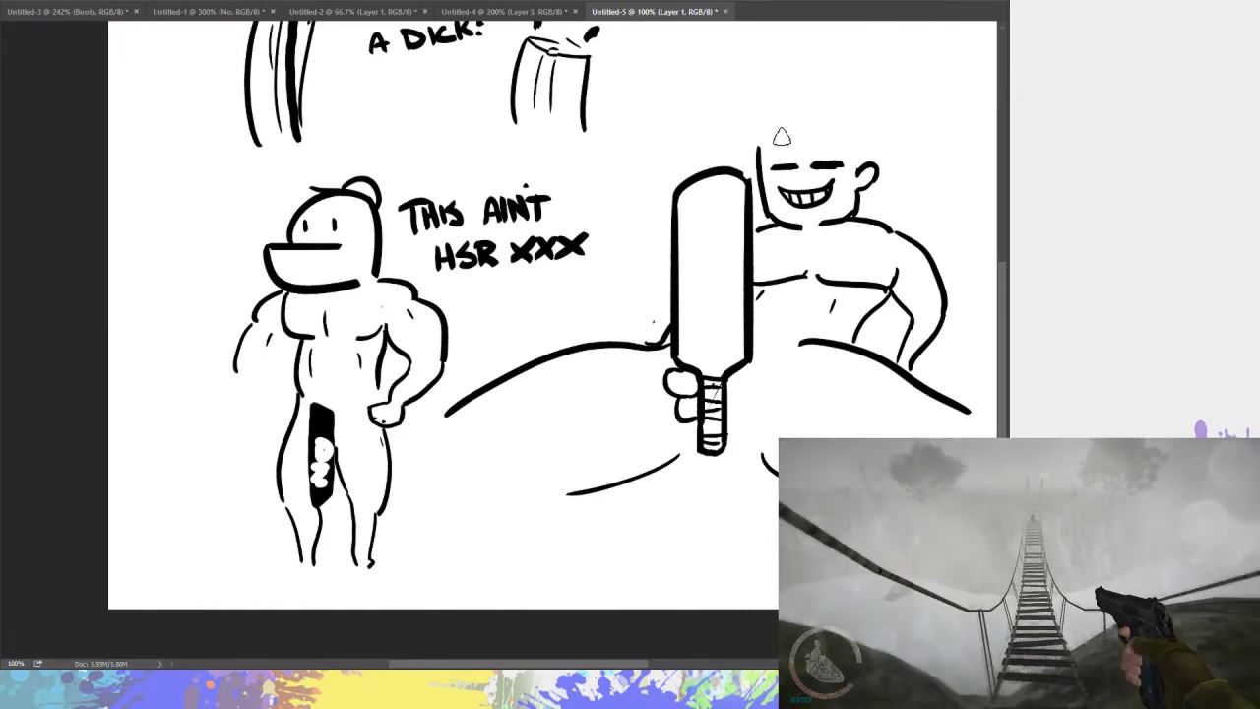
{"action": "mouse_move", "coordinate": [758, 150]}
{"action": "left_mouse_down"}
{"action": "mouse_move", "coordinate": [855, 126]}
{"action": "mouse_move", "coordinate": [864, 167]}
{"action": "left_mouse_up"}
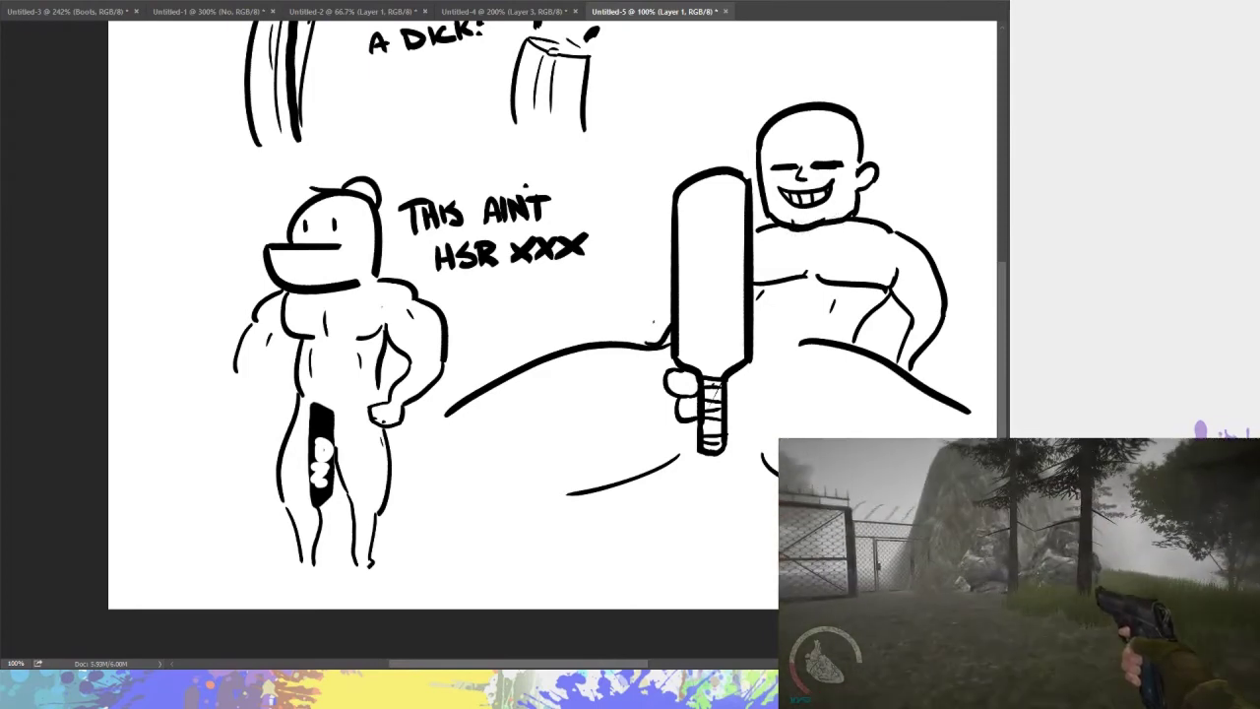
Add an extra arm line to the bald figure
{"action": "scroll", "coordinate": [443, 315], "scroll_direction": "right", "scroll_amount": 5}
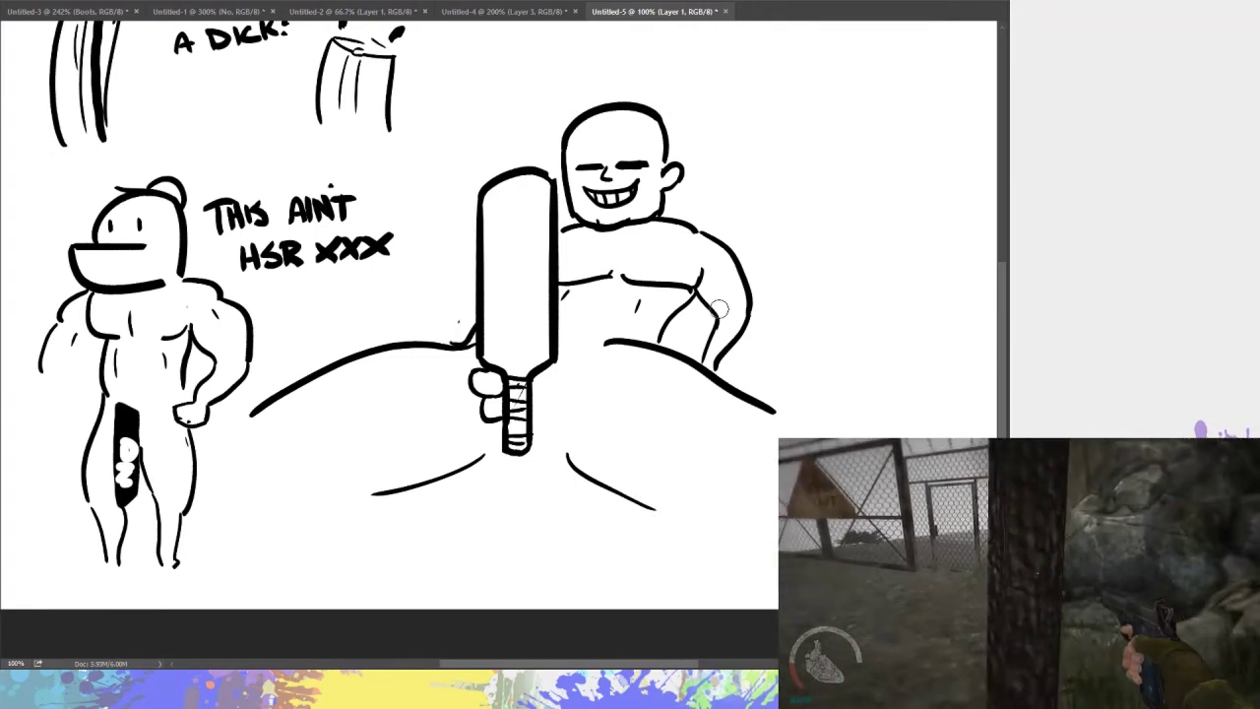
{"action": "left_click_drag", "start_coordinate": [705, 308], "coordinate": [690, 363]}
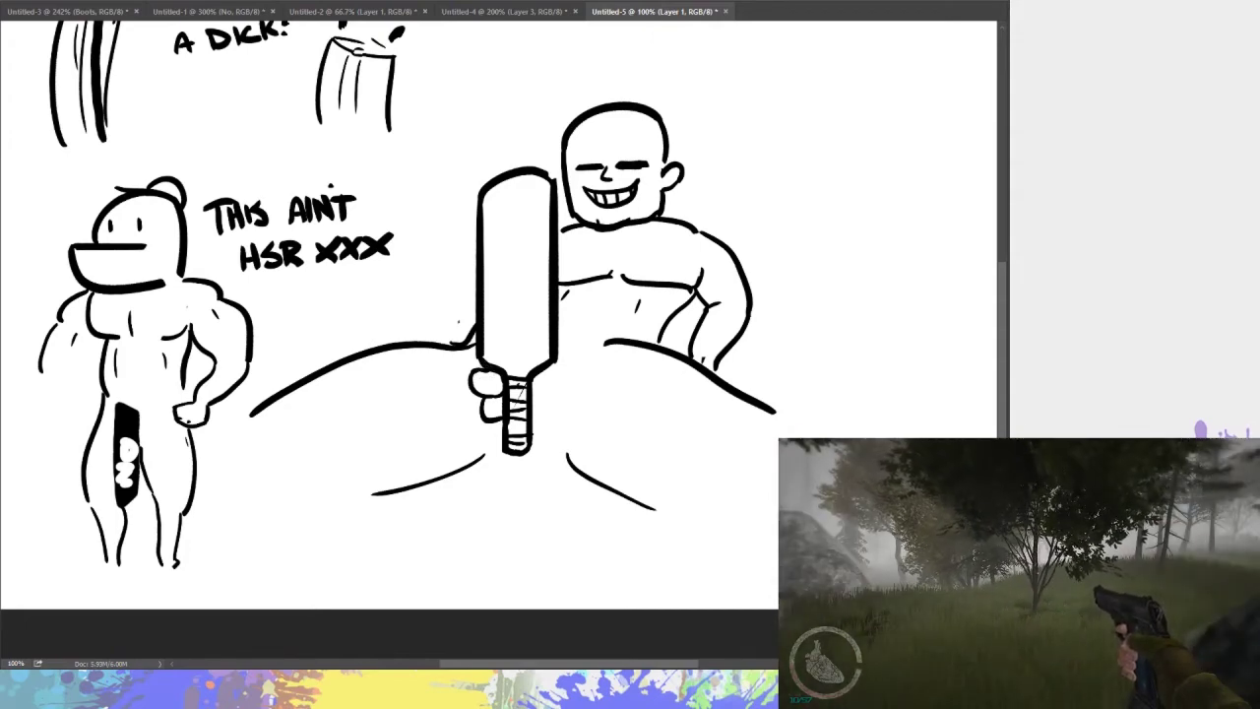
{"action": "left_click_drag", "start_coordinate": [614, 657], "coordinate": [684, 654]}
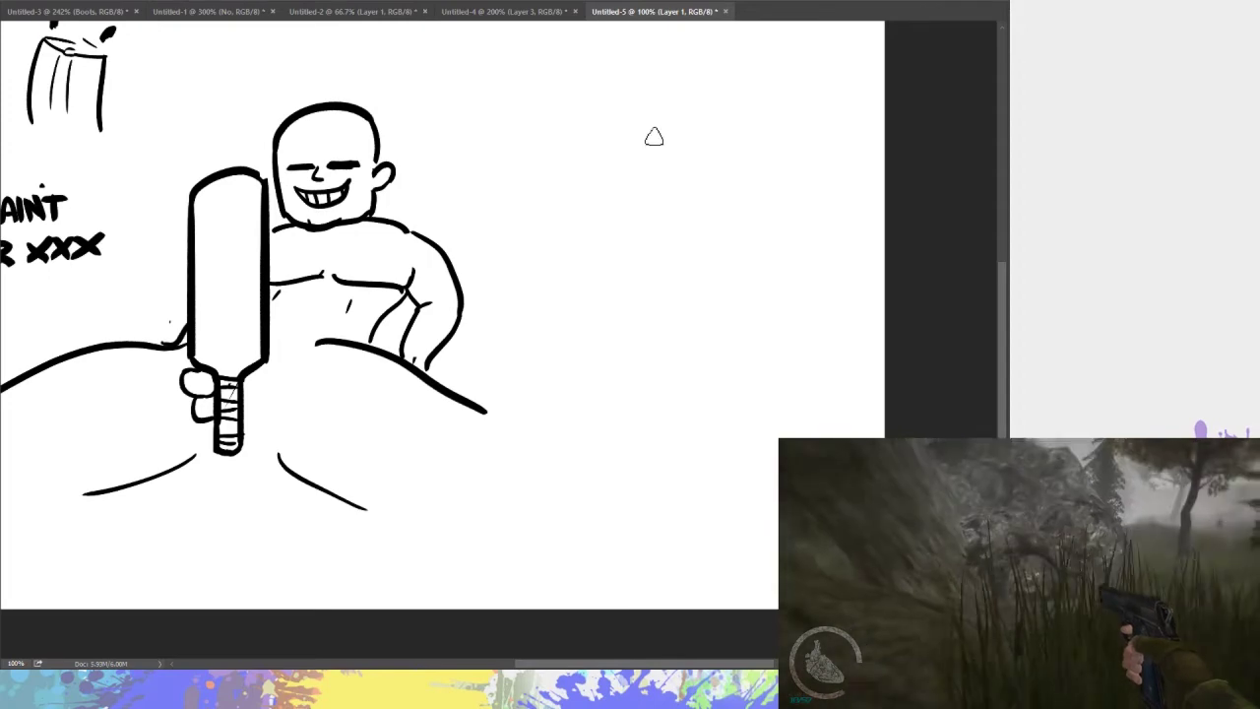
Handwrite a multi-line caption including the word STROKE beside the bald figure
{"action": "left_click_drag", "start_coordinate": [604, 136], "coordinate": [679, 132]}
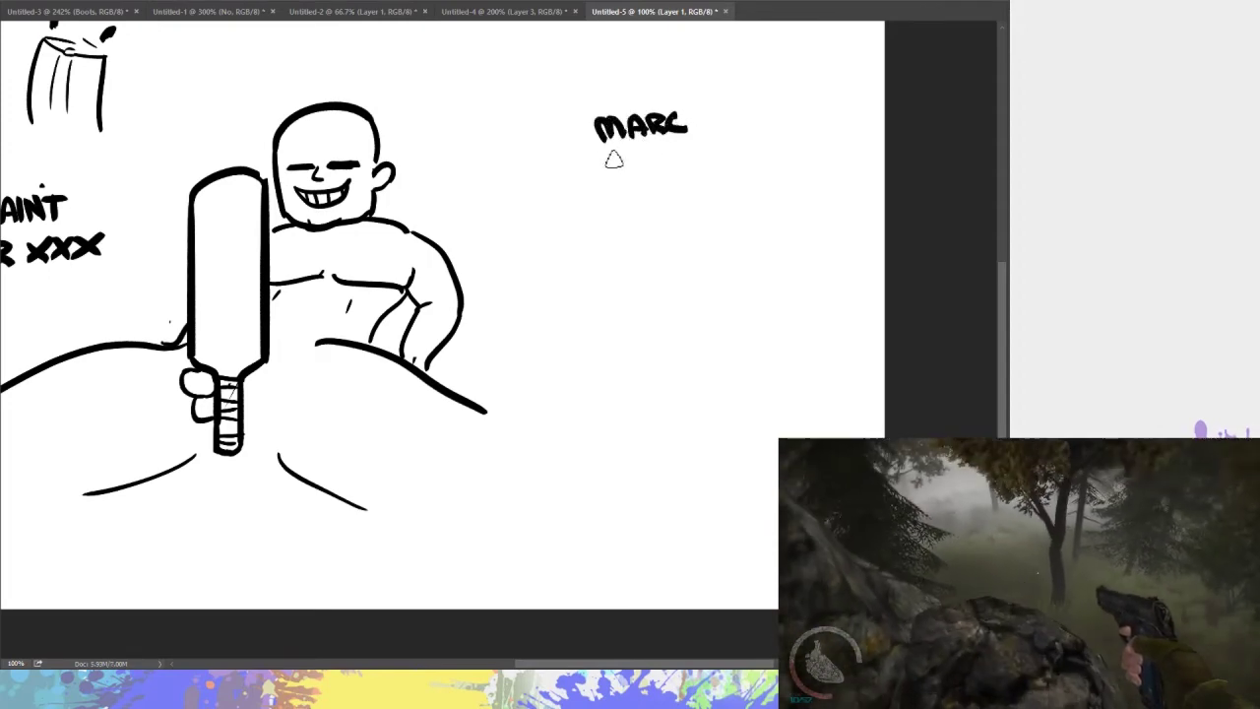
{"action": "mouse_move", "coordinate": [613, 158]}
{"action": "left_mouse_down"}
{"action": "mouse_move", "coordinate": [653, 177]}
{"action": "mouse_move", "coordinate": [746, 149]}
{"action": "mouse_move", "coordinate": [739, 177]}
{"action": "left_mouse_up"}
{"action": "mouse_move", "coordinate": [625, 199]}
{"action": "left_mouse_down"}
{"action": "mouse_move", "coordinate": [650, 218]}
{"action": "mouse_move", "coordinate": [678, 203]}
{"action": "mouse_move", "coordinate": [762, 203]}
{"action": "mouse_move", "coordinate": [770, 215]}
{"action": "left_mouse_up"}
{"action": "left_click_drag", "start_coordinate": [635, 267], "coordinate": [652, 257]}
{"action": "mouse_move", "coordinate": [674, 252]}
{"action": "left_mouse_down"}
{"action": "mouse_move", "coordinate": [779, 259]}
{"action": "mouse_move", "coordinate": [794, 237]}
{"action": "left_mouse_up"}
{"action": "left_click_drag", "start_coordinate": [779, 250], "coordinate": [792, 248]}
{"action": "left_click_drag", "start_coordinate": [779, 259], "coordinate": [796, 258]}
{"action": "mouse_move", "coordinate": [650, 285]}
{"action": "left_mouse_down"}
{"action": "mouse_move", "coordinate": [685, 305]}
{"action": "mouse_move", "coordinate": [774, 281]}
{"action": "mouse_move", "coordinate": [804, 308]}
{"action": "mouse_move", "coordinate": [822, 281]}
{"action": "mouse_move", "coordinate": [837, 306]}
{"action": "left_mouse_up"}
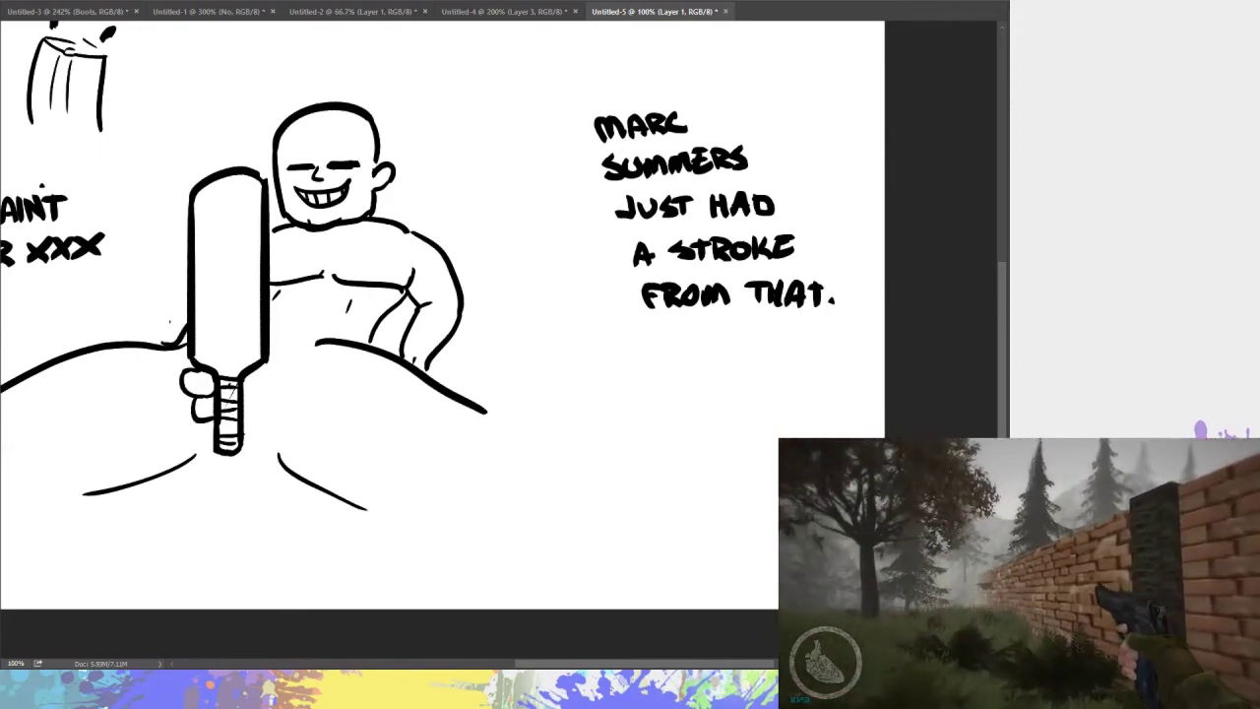
Marquee-select the caption, delete it, and deselect
{"action": "left_click_drag", "start_coordinate": [583, 93], "coordinate": [883, 400]}
{"action": "key", "text": "Delete"}
{"action": "key", "text": "ctrl+d"}
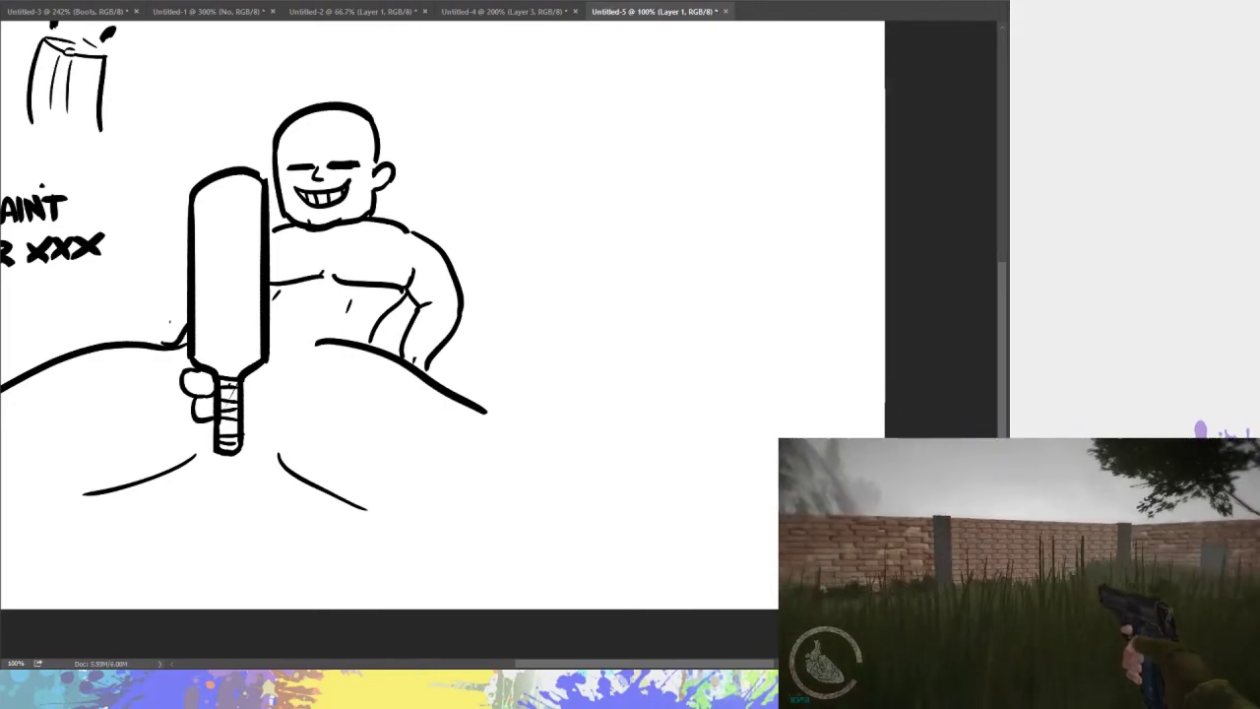
{"action": "scroll", "coordinate": [443, 315], "scroll_direction": "right", "scroll_amount": 3}
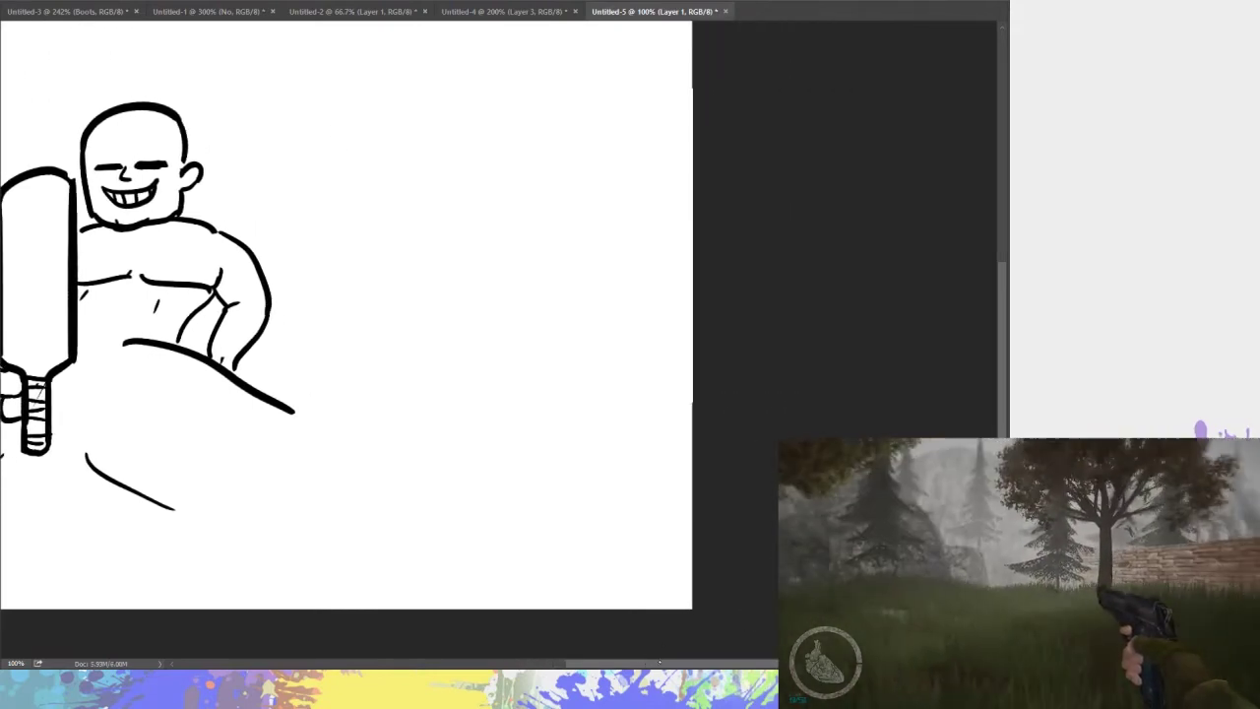
Zoom to 200% and draw a wide helmet arc with a lower brim line
{"action": "key", "text": "ctrl+plus"}
{"action": "scroll", "coordinate": [443, 335], "scroll_direction": "up", "scroll_amount": 5}
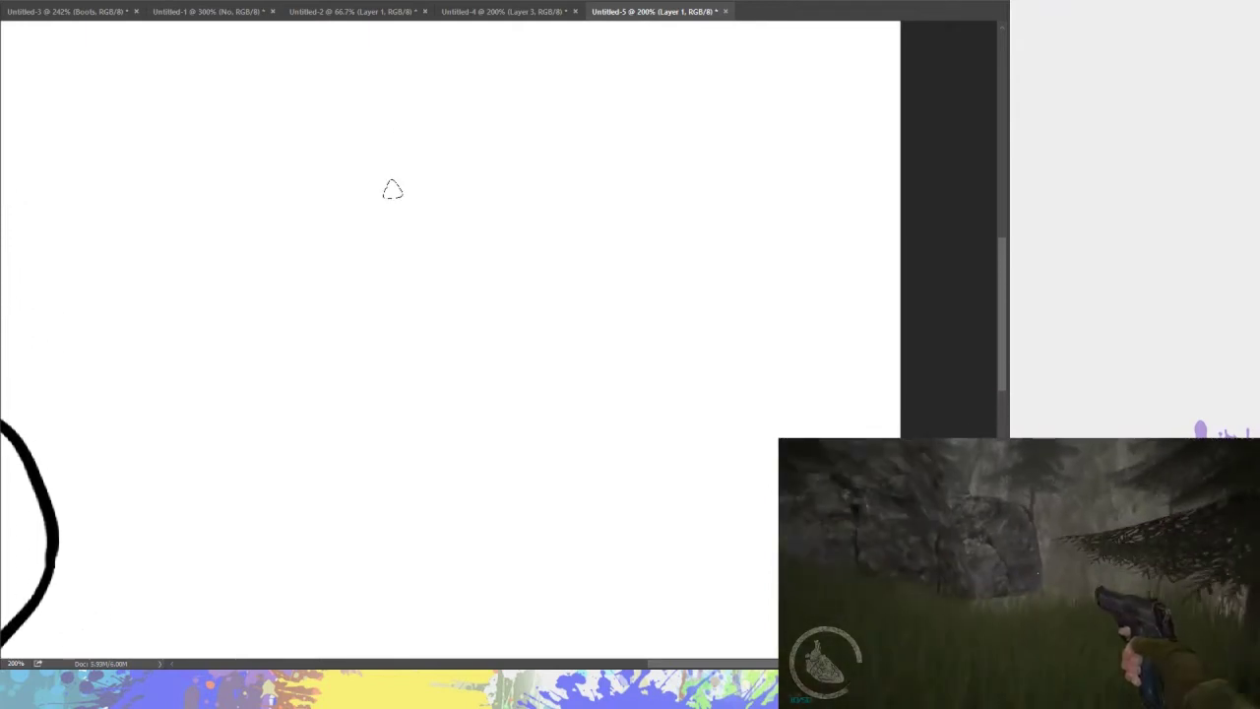
{"action": "mouse_move", "coordinate": [374, 120]}
{"action": "left_mouse_down"}
{"action": "mouse_move", "coordinate": [500, 148]}
{"action": "mouse_move", "coordinate": [376, 104]}
{"action": "mouse_move", "coordinate": [557, 148]}
{"action": "left_mouse_up"}
{"action": "key", "text": "ctrl+z"}
{"action": "mouse_move", "coordinate": [372, 120]}
{"action": "left_mouse_down"}
{"action": "mouse_move", "coordinate": [479, 48]}
{"action": "mouse_move", "coordinate": [573, 160]}
{"action": "left_mouse_up"}
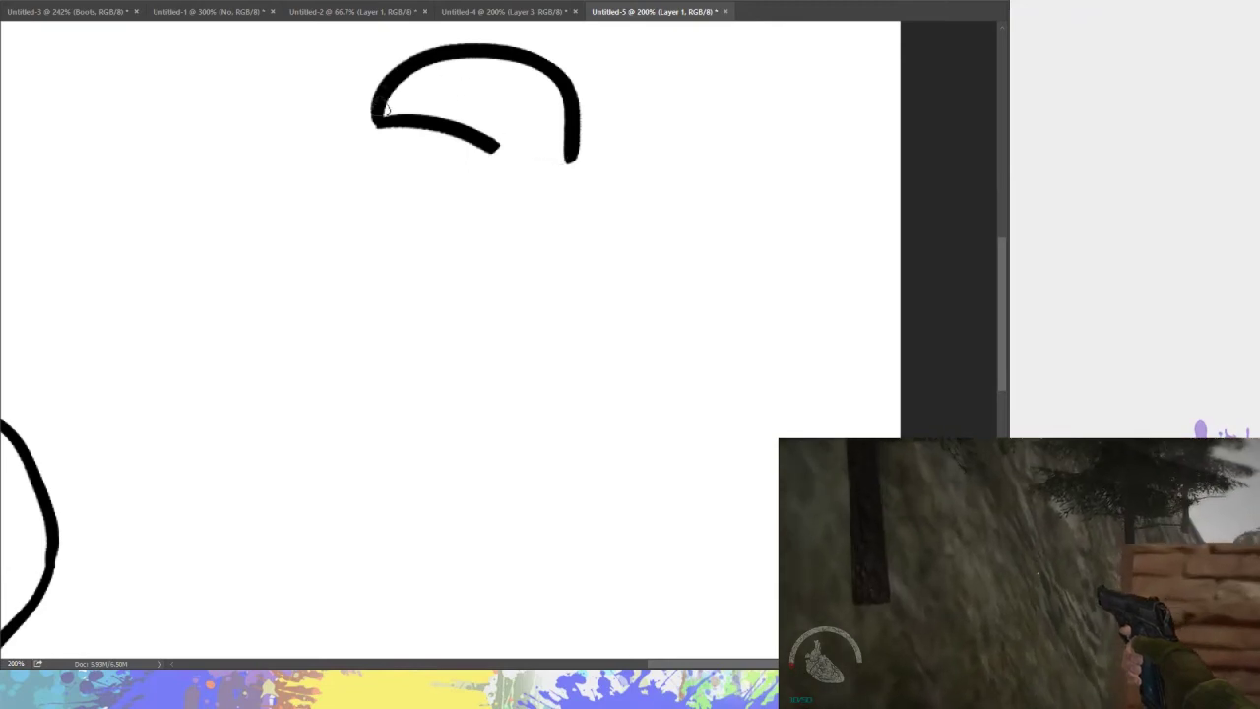
{"action": "key", "text": "ctrl+z"}
{"action": "left_click_drag", "start_coordinate": [374, 116], "coordinate": [577, 176]}
{"action": "left_click_drag", "start_coordinate": [485, 140], "coordinate": [553, 179]}
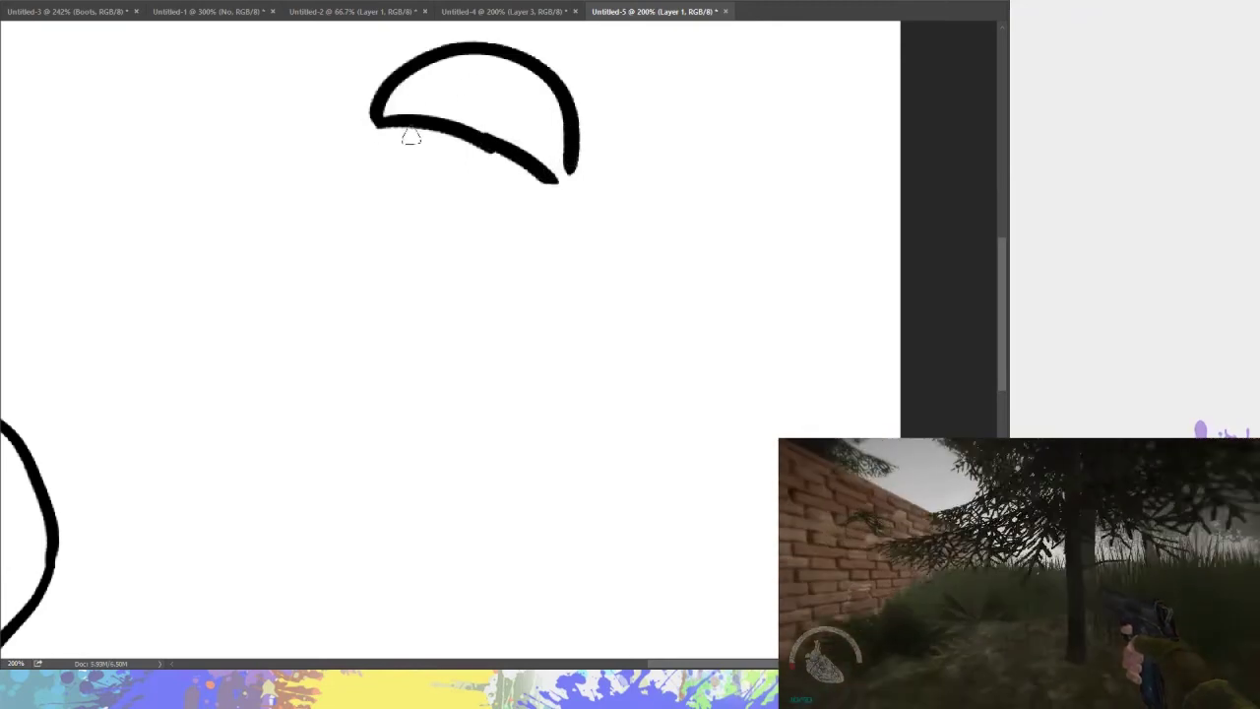
Draw the thickened sides and chin of the face, two eyes and a frowning mouth
{"action": "left_click_drag", "start_coordinate": [384, 124], "coordinate": [390, 224]}
{"action": "key", "text": "ctrl+z"}
{"action": "mouse_move", "coordinate": [386, 122]}
{"action": "left_mouse_down"}
{"action": "mouse_move", "coordinate": [414, 281]}
{"action": "mouse_move", "coordinate": [526, 281]}
{"action": "left_mouse_up"}
{"action": "left_click_drag", "start_coordinate": [548, 180], "coordinate": [532, 284]}
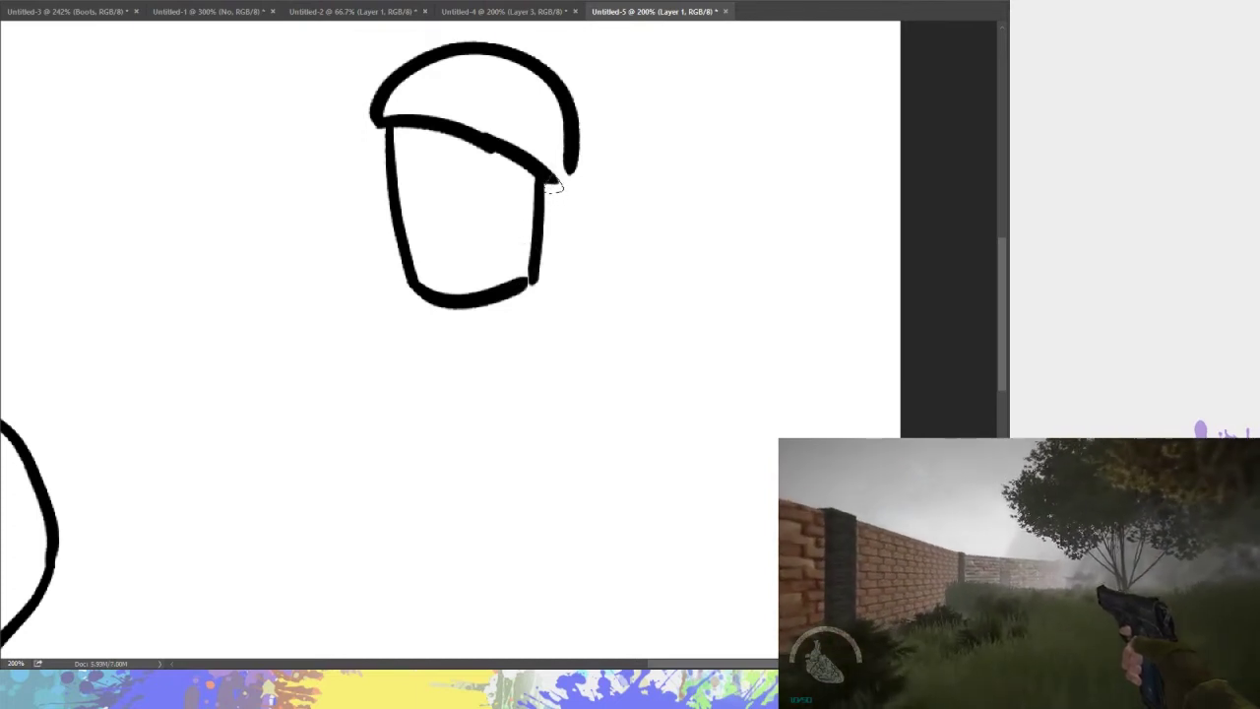
{"action": "left_click_drag", "start_coordinate": [555, 187], "coordinate": [548, 188]}
{"action": "mouse_move", "coordinate": [383, 124]}
{"action": "left_mouse_down"}
{"action": "mouse_move", "coordinate": [388, 188]}
{"action": "mouse_move", "coordinate": [414, 187]}
{"action": "left_mouse_up"}
{"action": "left_click_drag", "start_coordinate": [486, 163], "coordinate": [486, 187]}
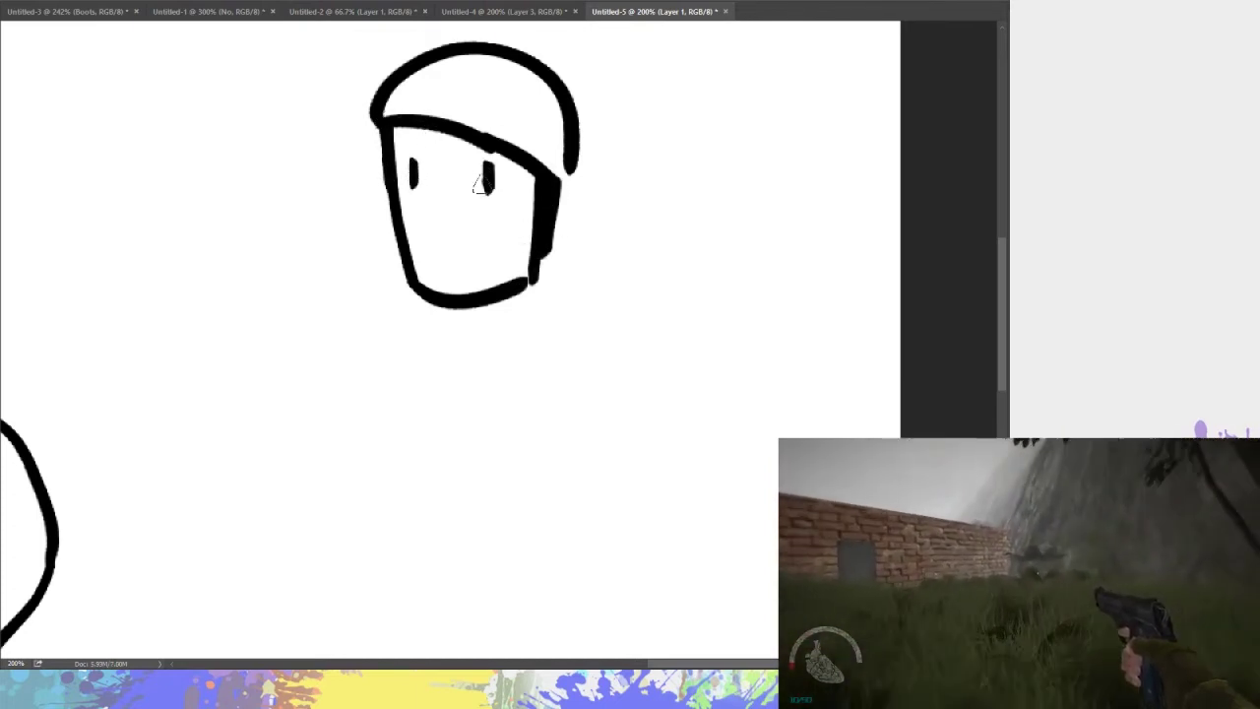
{"action": "left_click_drag", "start_coordinate": [438, 266], "coordinate": [482, 267]}
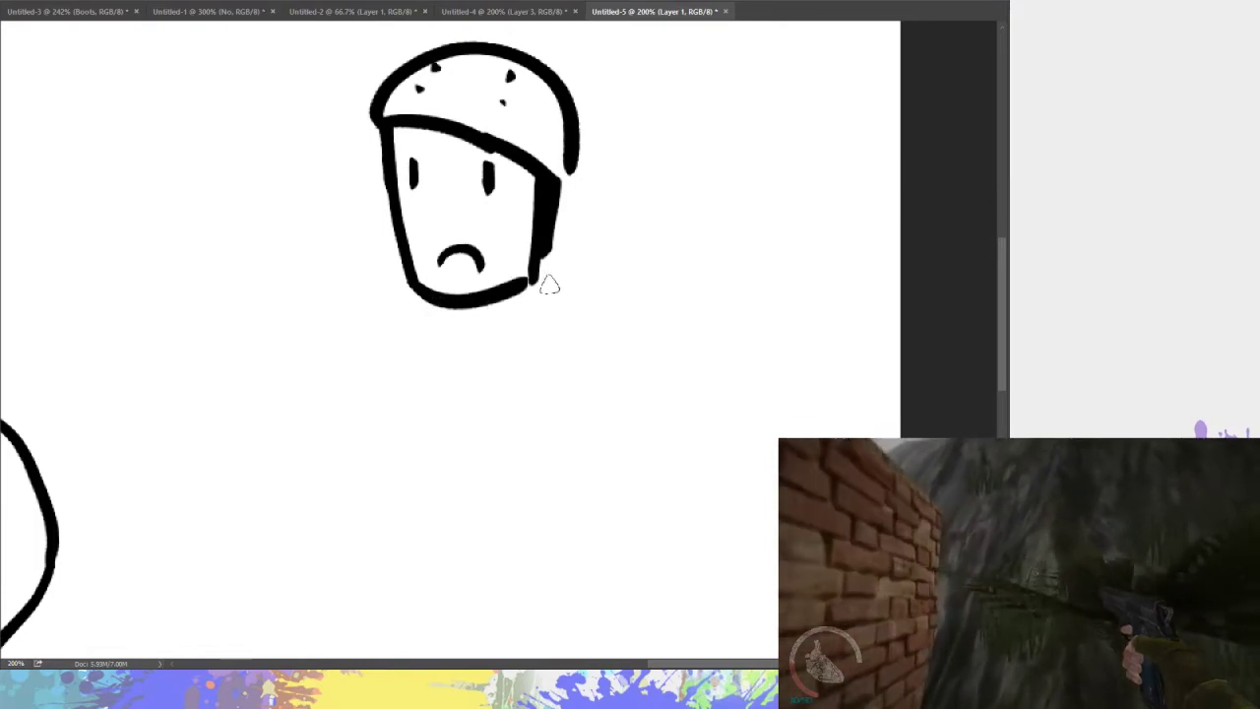
Draw both shoulder lines and a wavy arm running down the left side
{"action": "left_click_drag", "start_coordinate": [531, 280], "coordinate": [650, 340]}
{"action": "left_click_drag", "start_coordinate": [424, 302], "coordinate": [389, 357]}
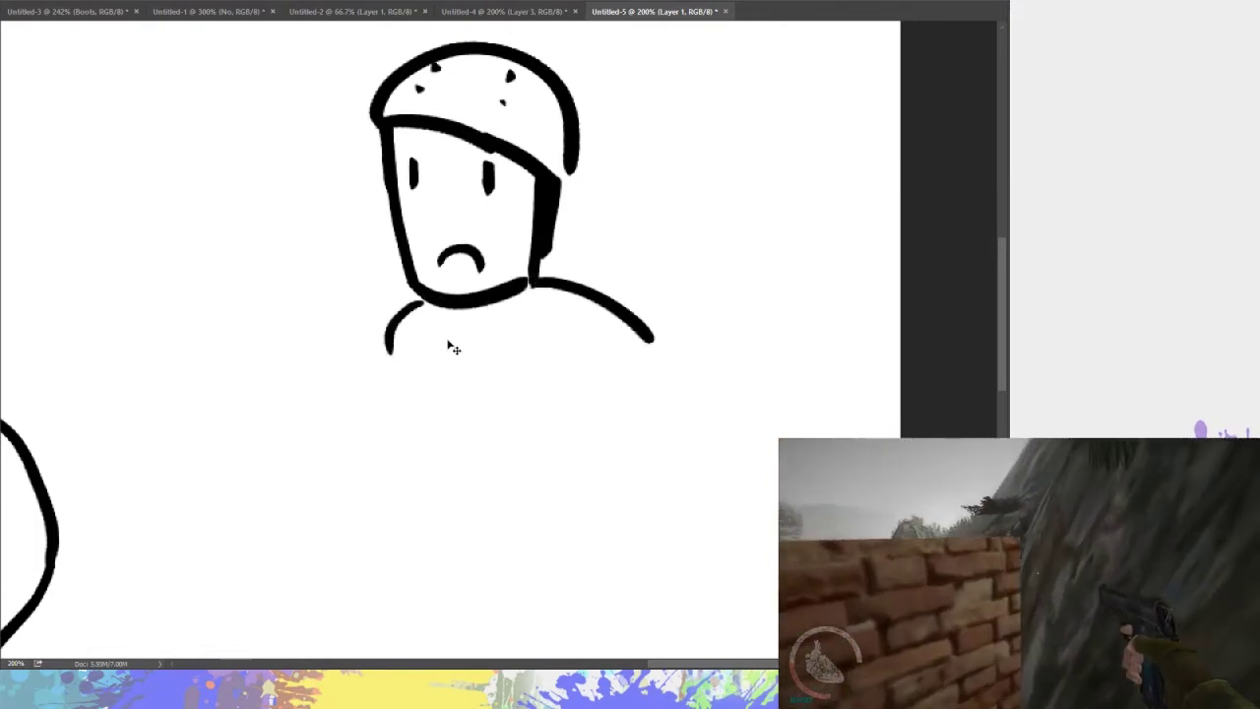
{"action": "mouse_move", "coordinate": [429, 304]}
{"action": "left_mouse_down"}
{"action": "mouse_move", "coordinate": [369, 362]}
{"action": "mouse_move", "coordinate": [408, 434]}
{"action": "left_mouse_up"}
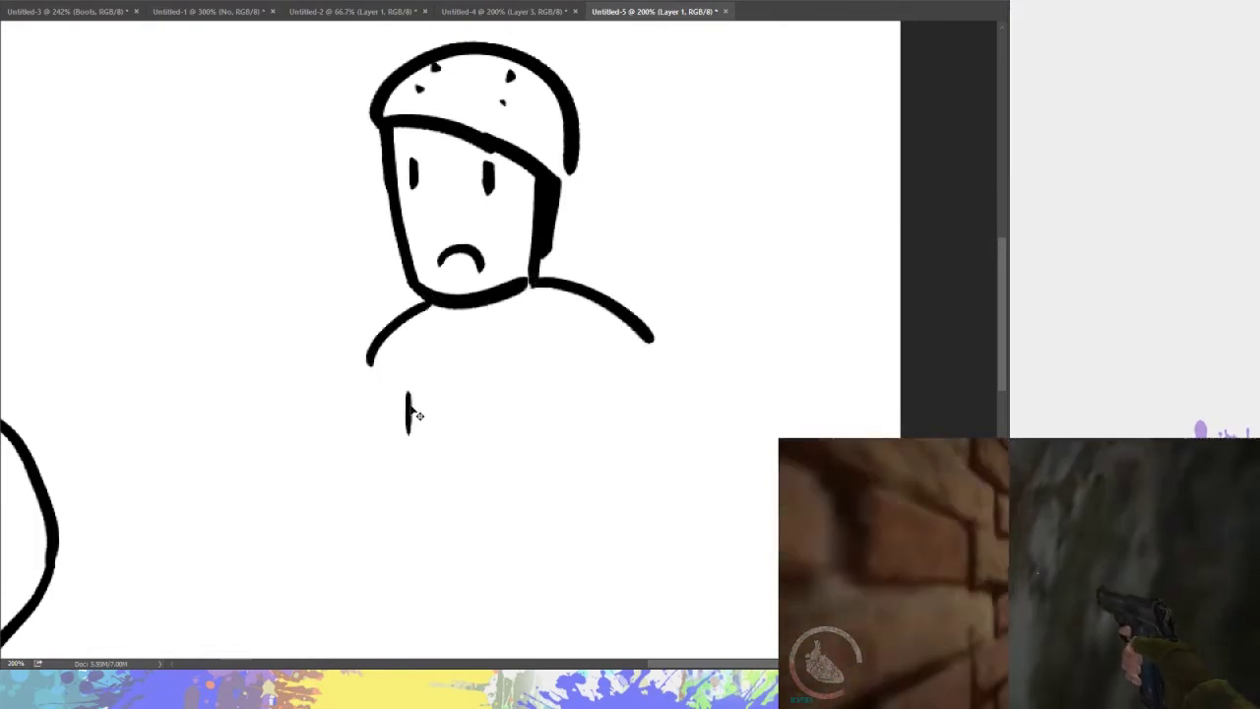
{"action": "key", "text": "ctrl+z"}
{"action": "left_click_drag", "start_coordinate": [408, 390], "coordinate": [398, 435]}
{"action": "left_click_drag", "start_coordinate": [394, 469], "coordinate": [397, 499]}
{"action": "key", "text": "ctrl+z"}
{"action": "left_click_drag", "start_coordinate": [400, 435], "coordinate": [402, 490]}
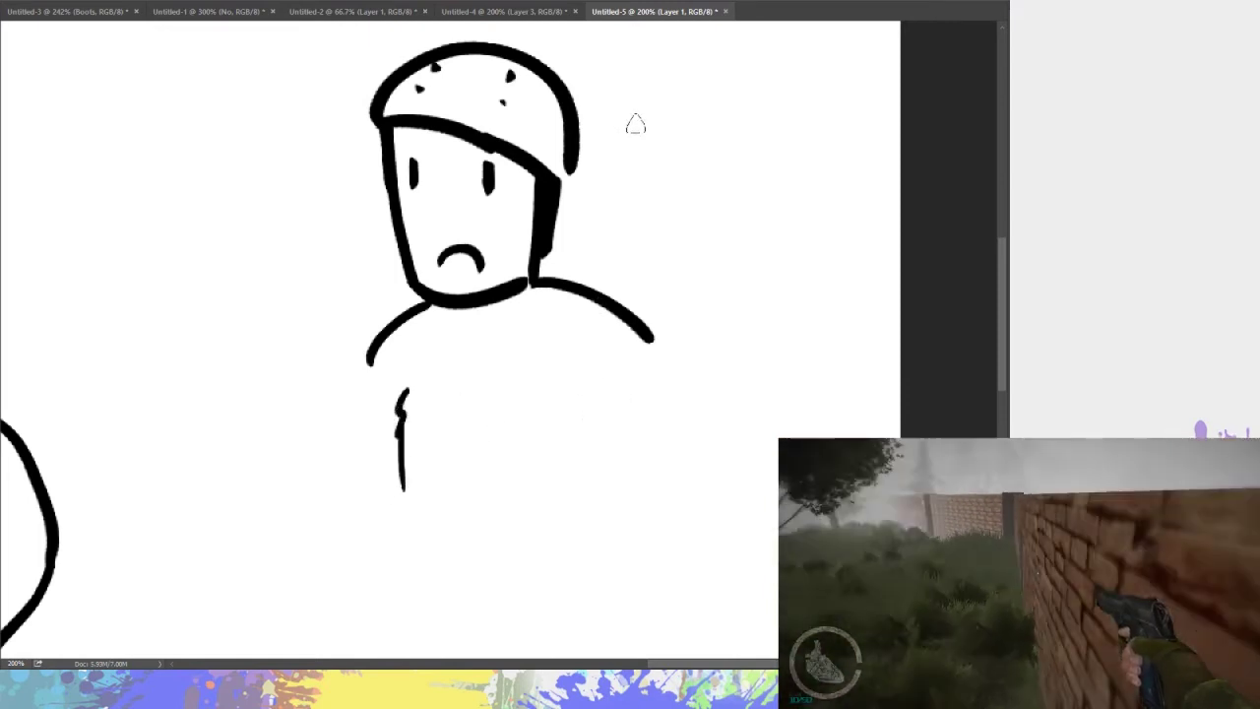
Letter an underlined NOT beside the head and add an L-shaped nose
{"action": "mouse_move", "coordinate": [653, 63]}
{"action": "left_mouse_down"}
{"action": "mouse_move", "coordinate": [651, 106]}
{"action": "mouse_move", "coordinate": [683, 61]}
{"action": "mouse_move", "coordinate": [721, 104]}
{"action": "mouse_move", "coordinate": [728, 71]}
{"action": "left_mouse_up"}
{"action": "mouse_move", "coordinate": [734, 69]}
{"action": "left_mouse_down"}
{"action": "mouse_move", "coordinate": [766, 62]}
{"action": "mouse_move", "coordinate": [754, 102]}
{"action": "left_mouse_up"}
{"action": "left_click_drag", "start_coordinate": [652, 120], "coordinate": [778, 116]}
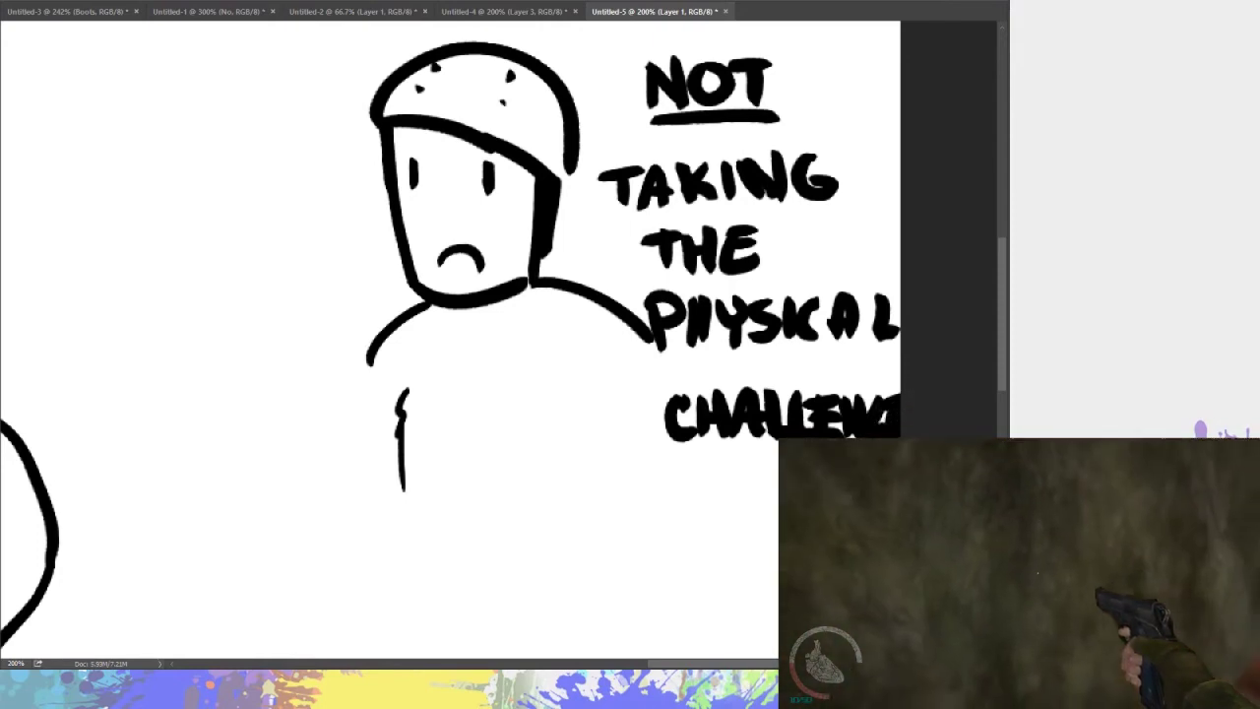
{"action": "left_click_drag", "start_coordinate": [440, 187], "coordinate": [453, 228]}
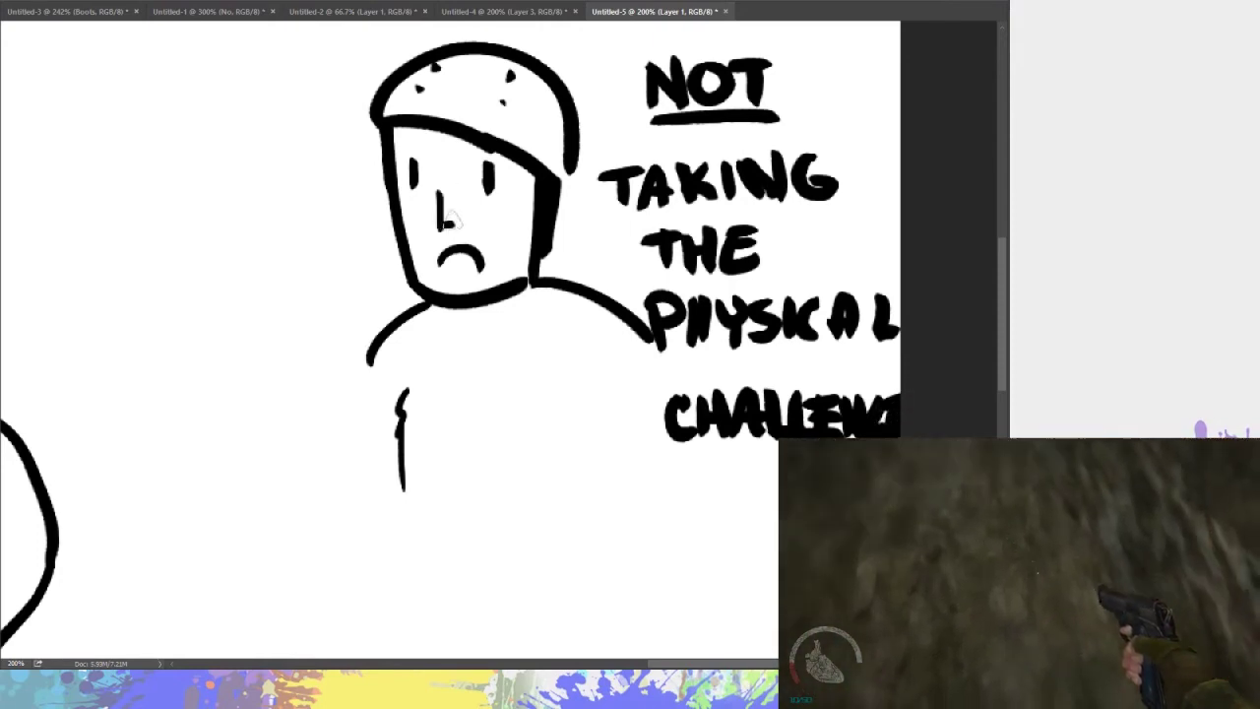
{"action": "key", "text": "ctrl+z"}
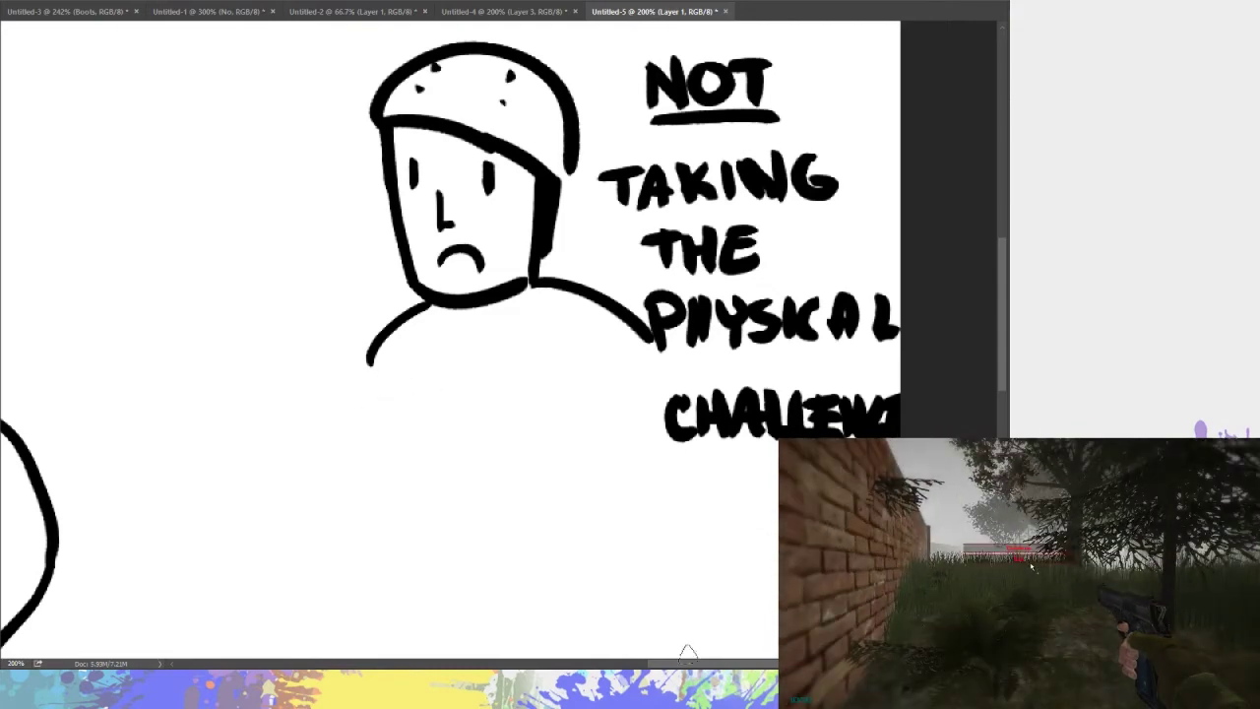
Look back over the bald figure, then create the new blank document Untitled-6
{"action": "mouse_move", "coordinate": [697, 652]}
{"action": "left_mouse_down"}
{"action": "mouse_move", "coordinate": [1153, 652]}
{"action": "mouse_move", "coordinate": [1110, 652]}
{"action": "left_mouse_up"}
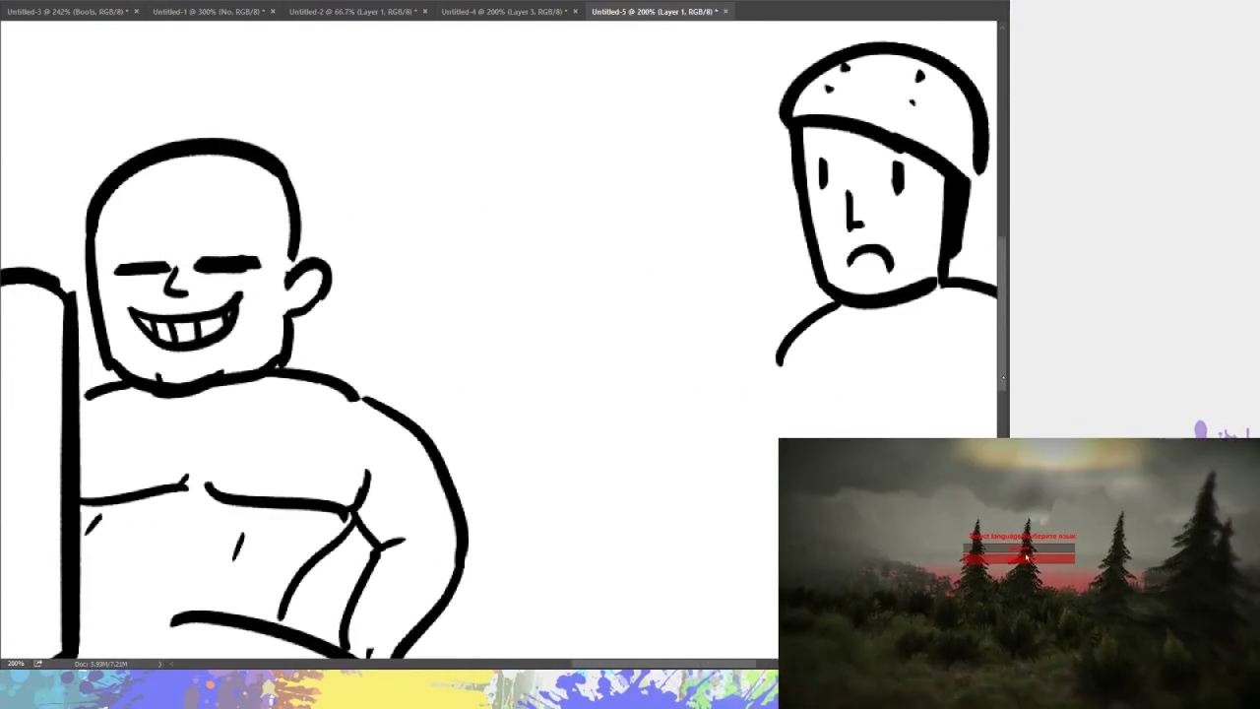
{"action": "scroll", "coordinate": [498, 345], "scroll_direction": "up", "scroll_amount": 10}
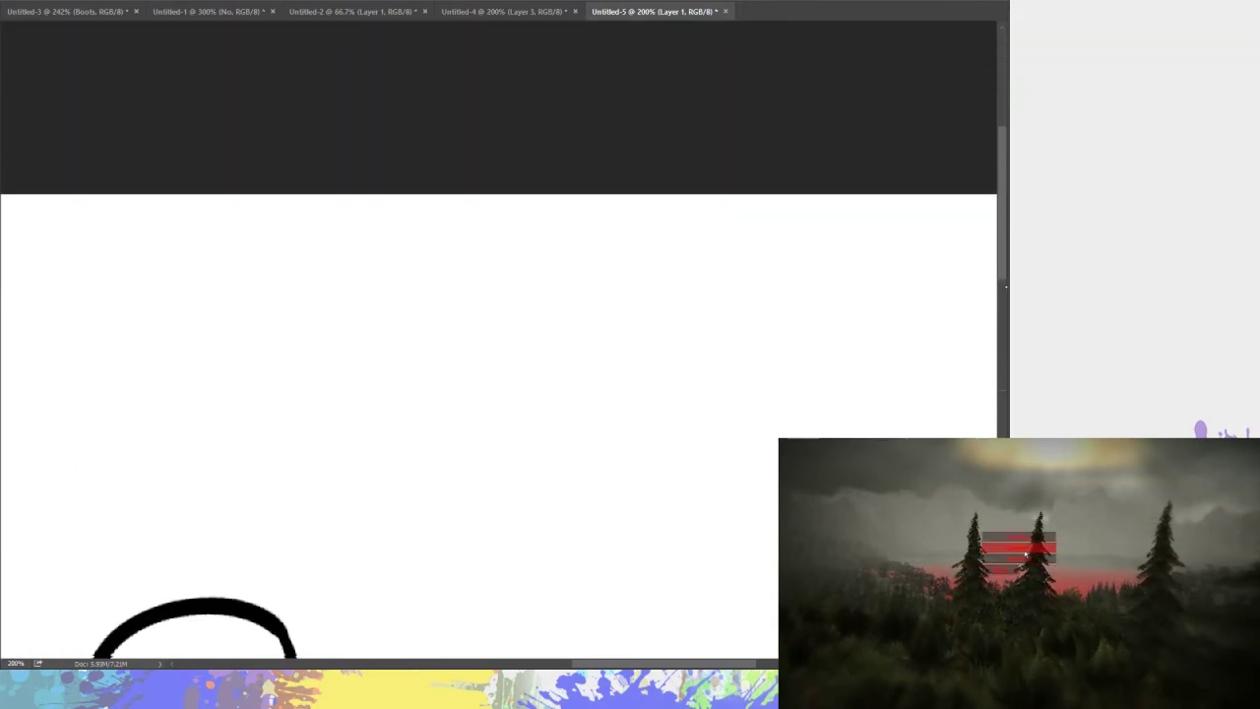
{"action": "scroll", "coordinate": [497, 374], "scroll_direction": "down", "scroll_amount": 4}
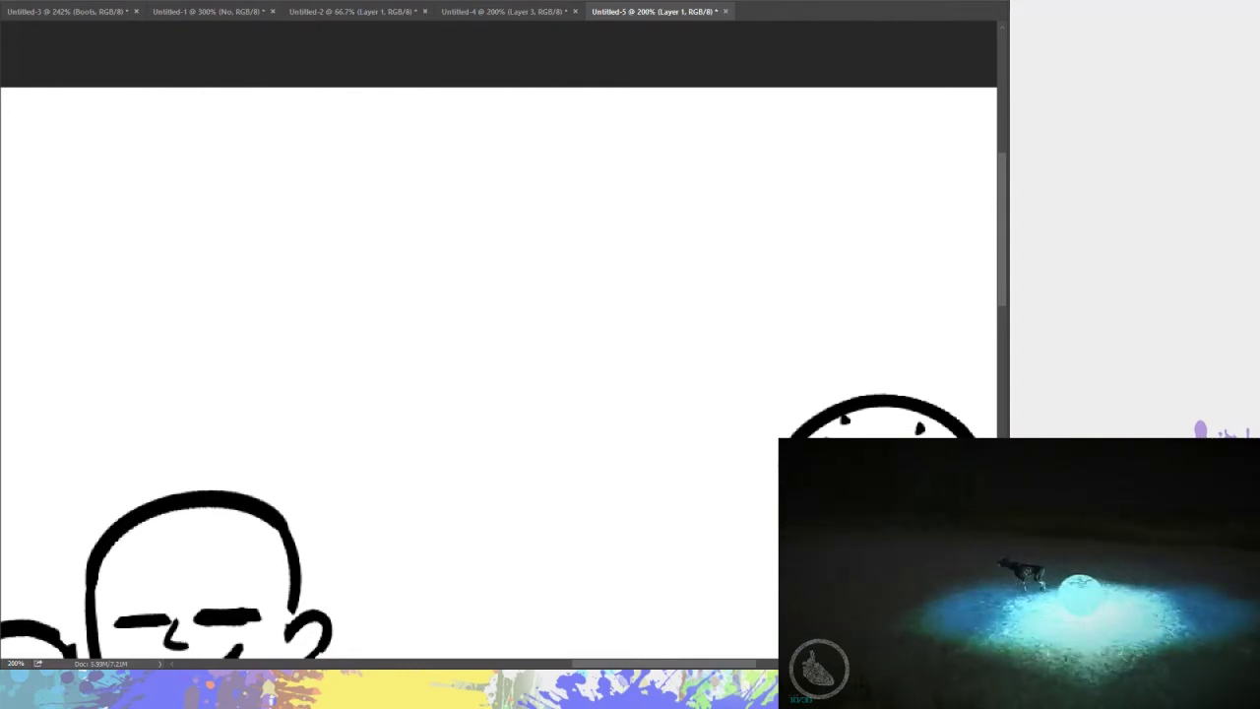
{"action": "key", "text": "ctrl+alt+n"}
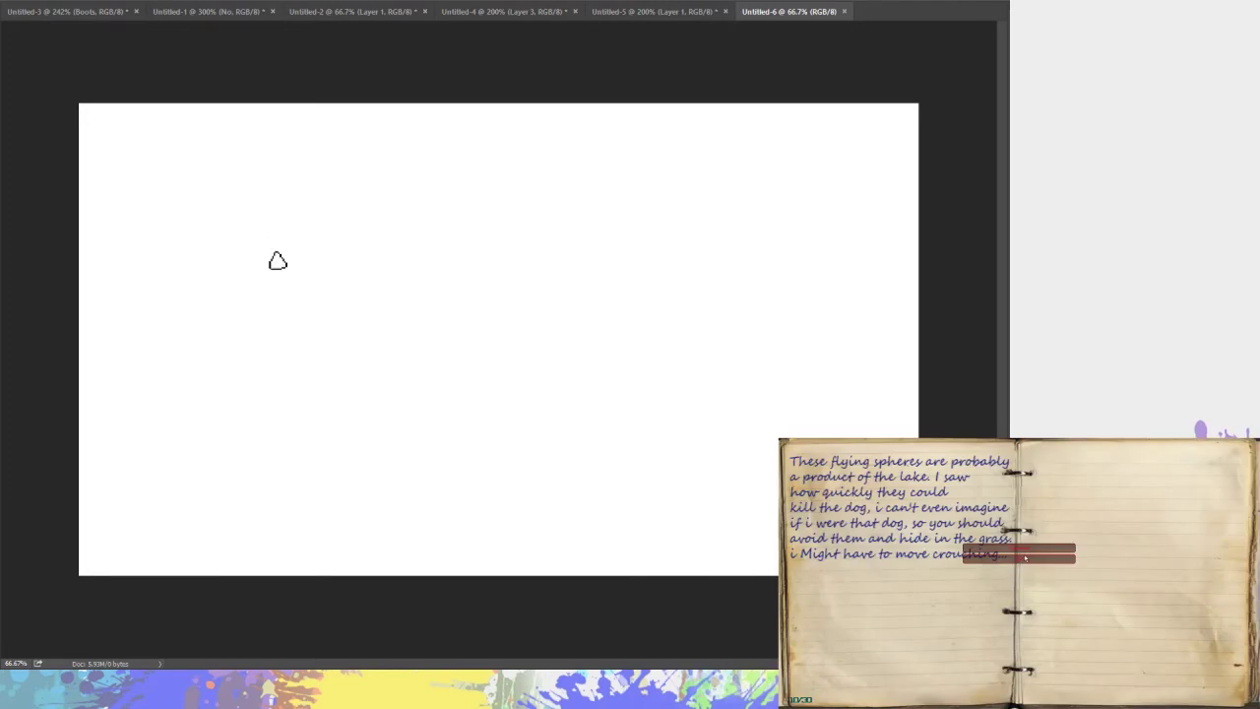
At 100% zoom, draw an oval head with a brow above the right eye
{"action": "key", "text": "ctrl+1"}
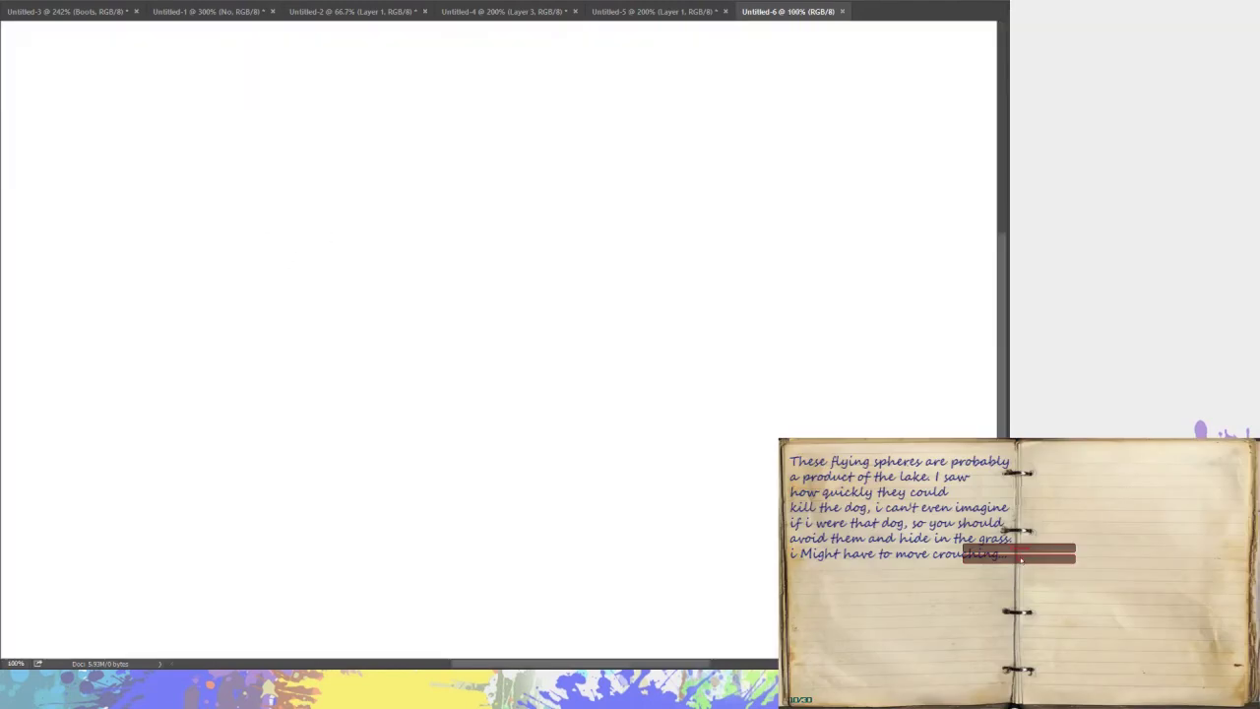
{"action": "mouse_move", "coordinate": [165, 170]}
{"action": "left_mouse_down"}
{"action": "mouse_move", "coordinate": [152, 179]}
{"action": "mouse_move", "coordinate": [161, 202]}
{"action": "mouse_move", "coordinate": [349, 146]}
{"action": "left_mouse_up"}
{"action": "mouse_move", "coordinate": [167, 204]}
{"action": "left_mouse_down"}
{"action": "mouse_move", "coordinate": [346, 206]}
{"action": "mouse_move", "coordinate": [348, 179]}
{"action": "left_mouse_up"}
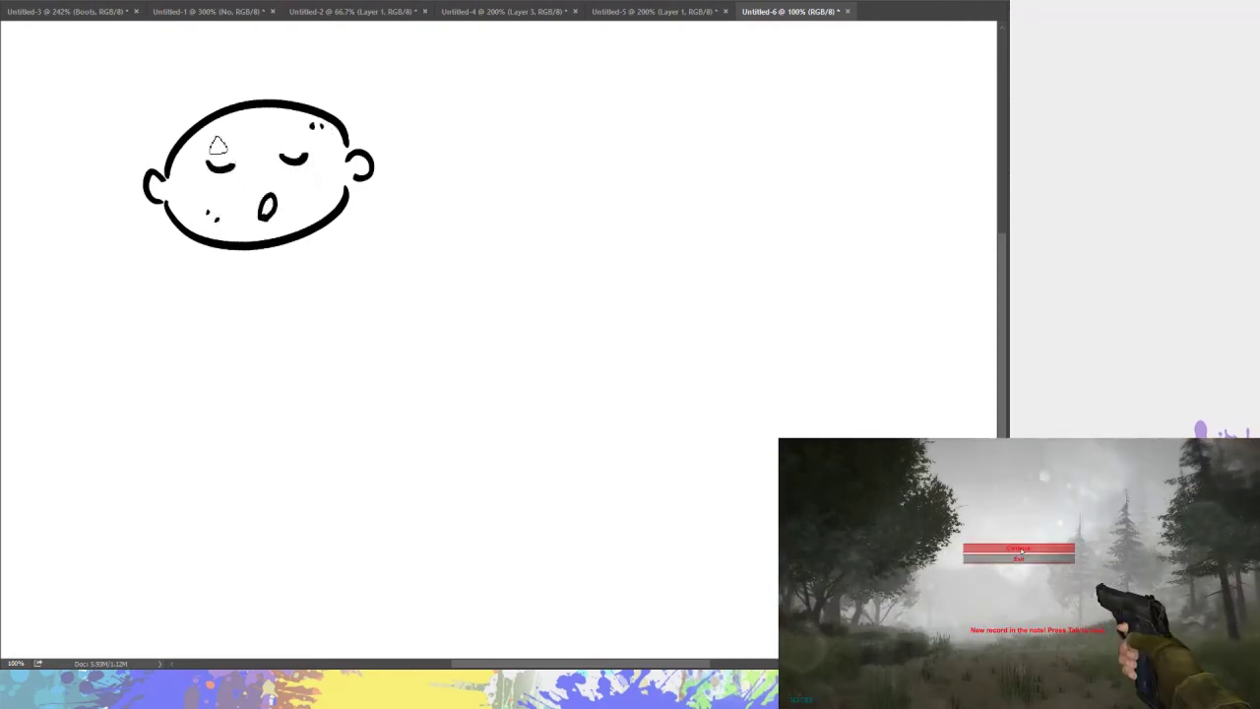
{"action": "left_click_drag", "start_coordinate": [277, 136], "coordinate": [313, 134]}
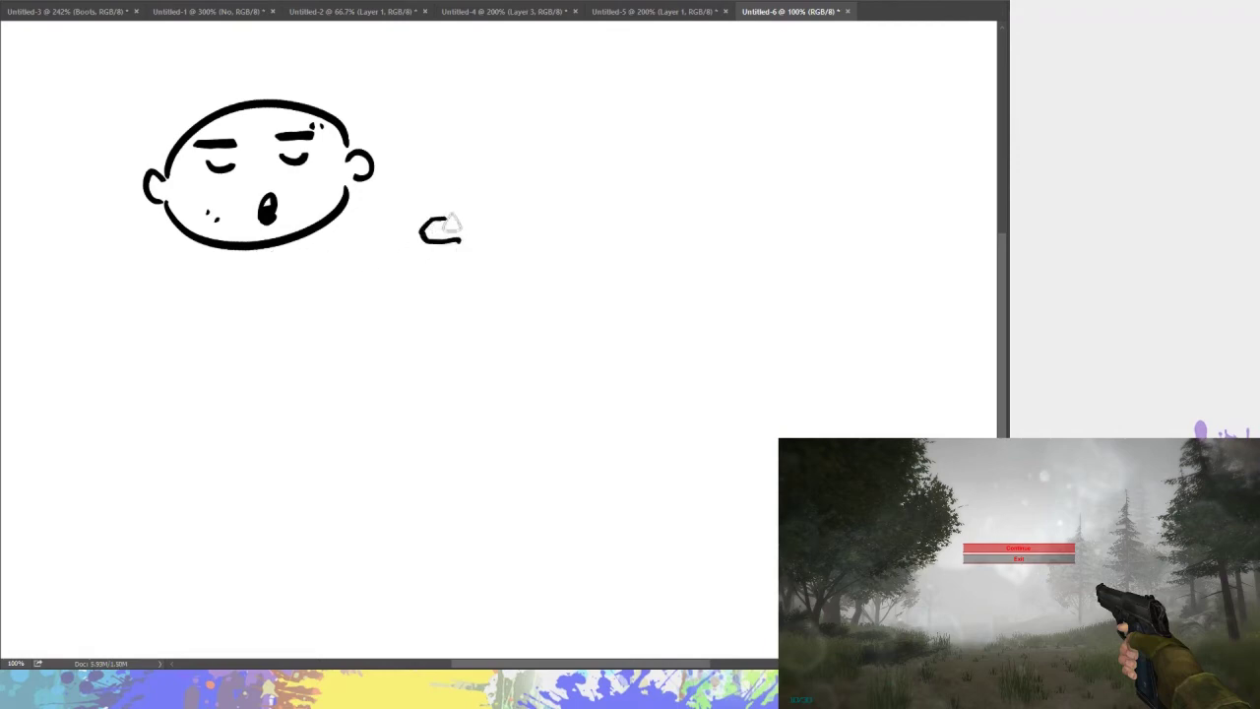
{"action": "key", "text": "ctrl+z"}
Draw an arched chair with its base right of the face and letter VS beside it
{"action": "mouse_move", "coordinate": [410, 258]}
{"action": "left_mouse_down"}
{"action": "mouse_move", "coordinate": [463, 272]}
{"action": "mouse_move", "coordinate": [467, 292]}
{"action": "left_mouse_up"}
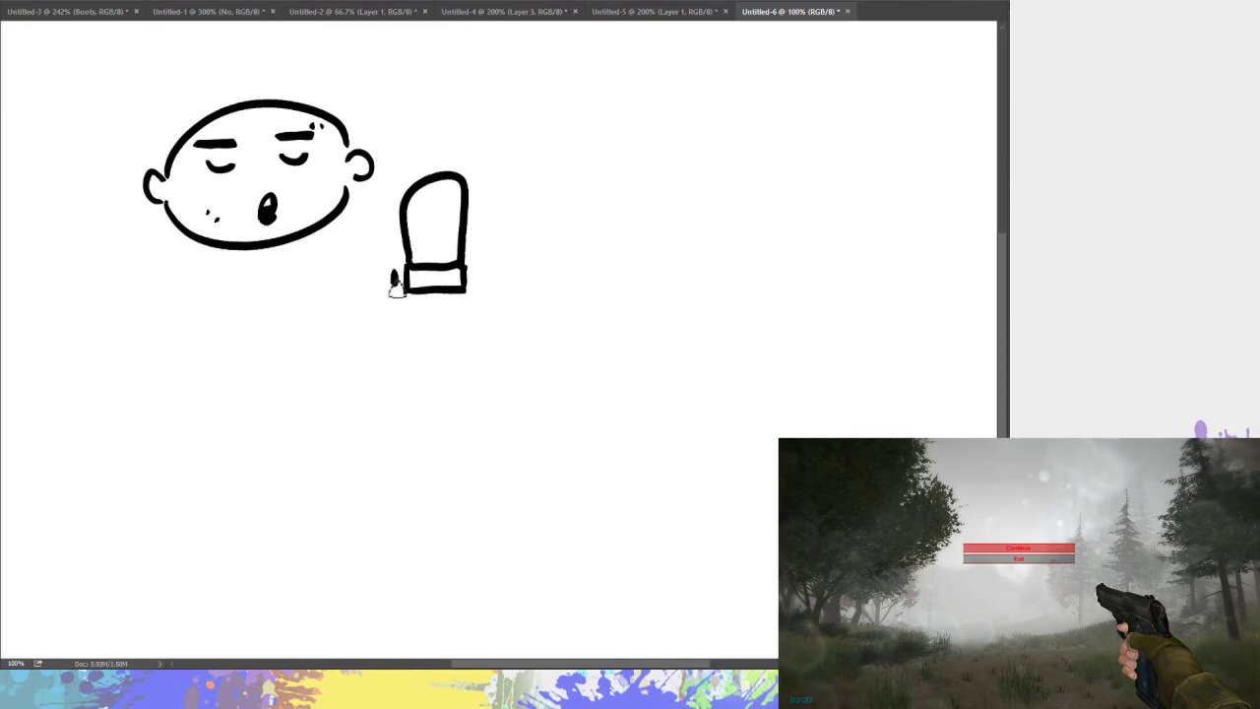
{"action": "mouse_move", "coordinate": [400, 283]}
{"action": "left_mouse_down"}
{"action": "mouse_move", "coordinate": [432, 316]}
{"action": "mouse_move", "coordinate": [422, 312]}
{"action": "mouse_move", "coordinate": [434, 347]}
{"action": "mouse_move", "coordinate": [472, 346]}
{"action": "left_mouse_up"}
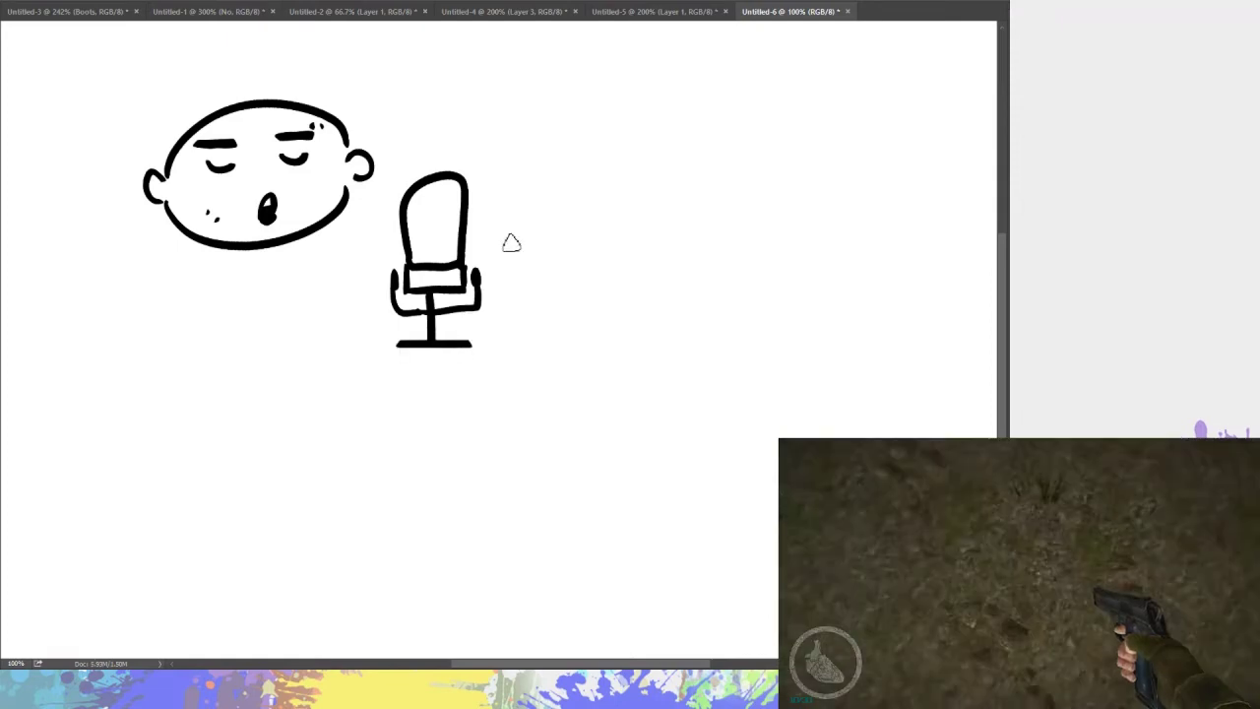
{"action": "mouse_move", "coordinate": [538, 205]}
{"action": "left_mouse_down"}
{"action": "mouse_move", "coordinate": [563, 203]}
{"action": "mouse_move", "coordinate": [575, 226]}
{"action": "left_mouse_up"}
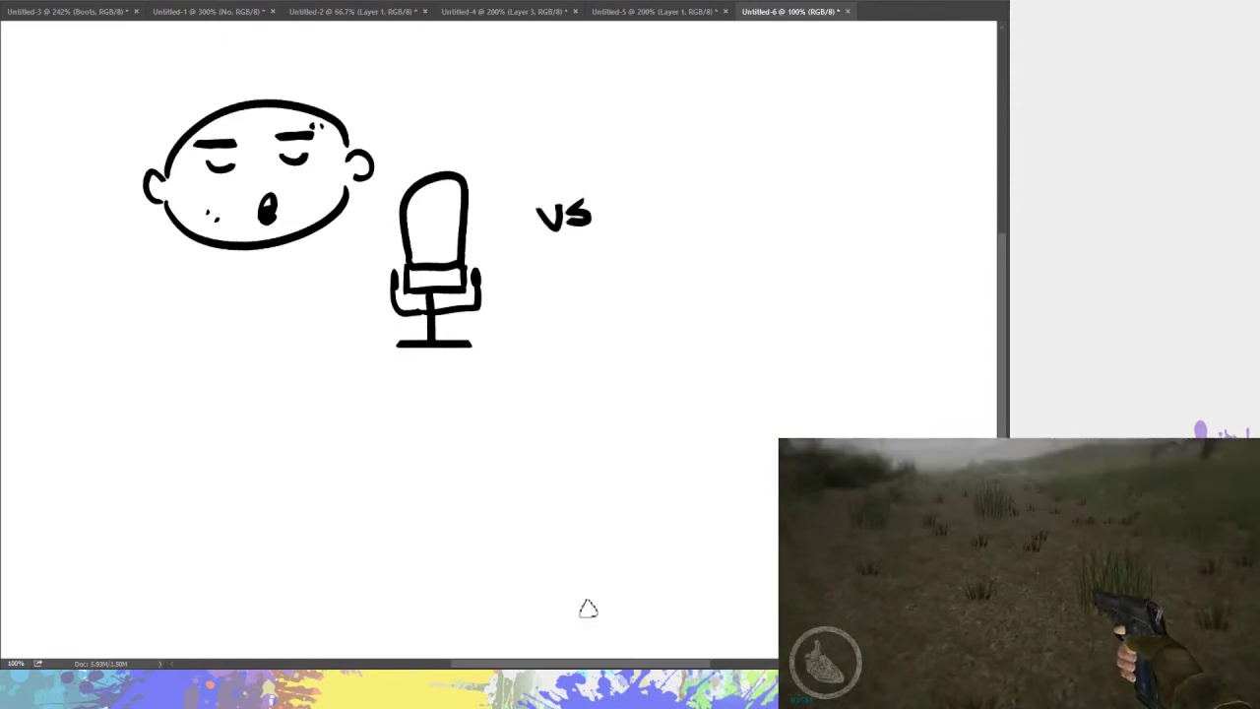
Outline the new grinning head right of VS and redraw its neck stroke
{"action": "left_click_drag", "start_coordinate": [600, 662], "coordinate": [630, 662]}
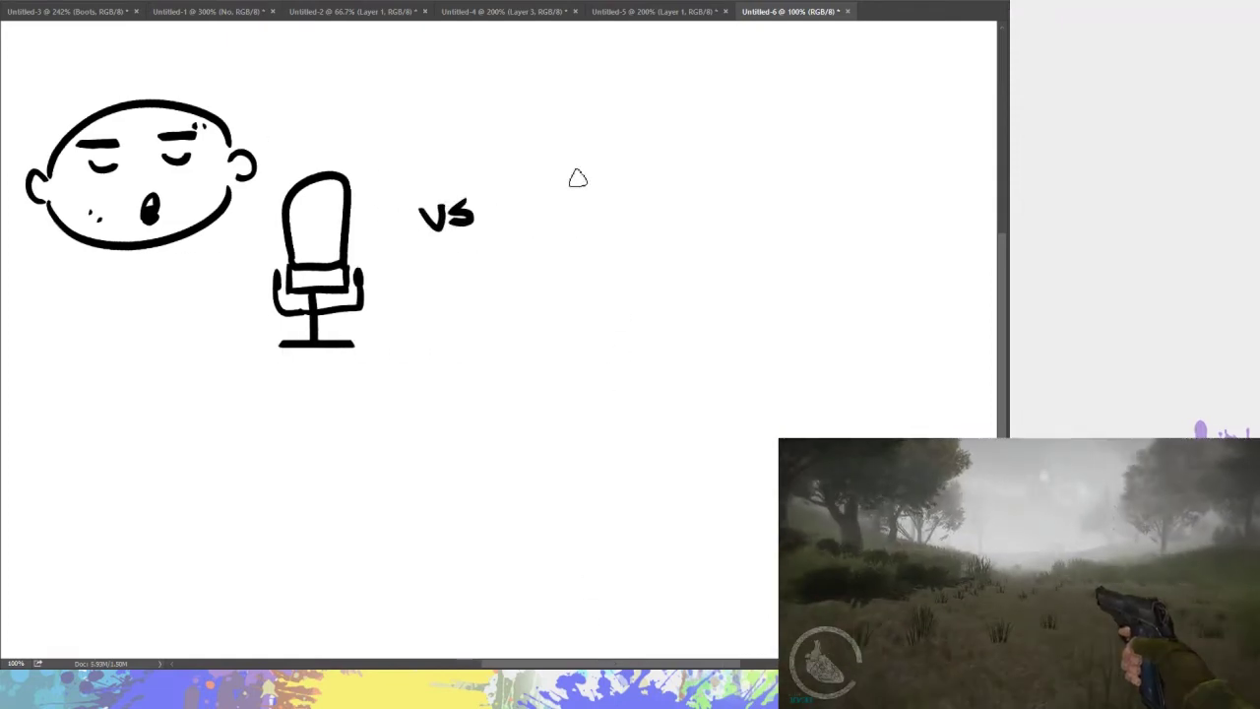
{"action": "mouse_move", "coordinate": [575, 174]}
{"action": "left_mouse_down"}
{"action": "mouse_move", "coordinate": [571, 193]}
{"action": "mouse_move", "coordinate": [746, 199]}
{"action": "mouse_move", "coordinate": [733, 205]}
{"action": "left_mouse_up"}
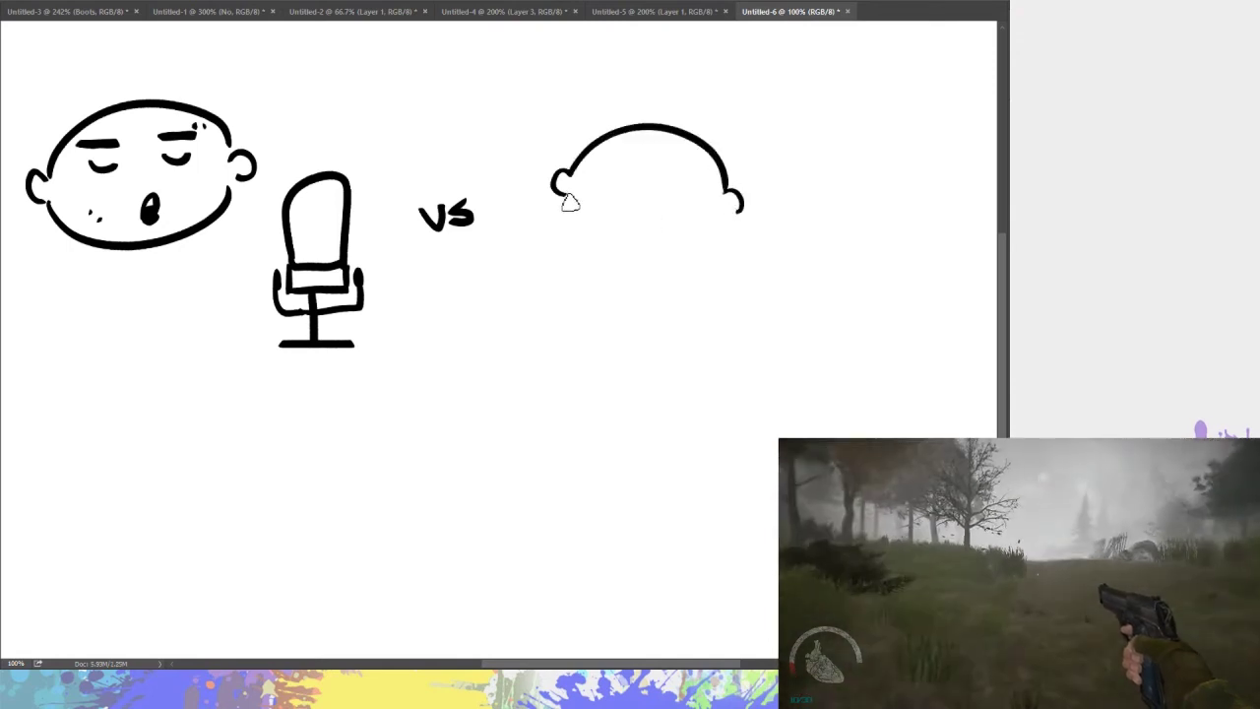
{"action": "left_click_drag", "start_coordinate": [565, 195], "coordinate": [734, 223]}
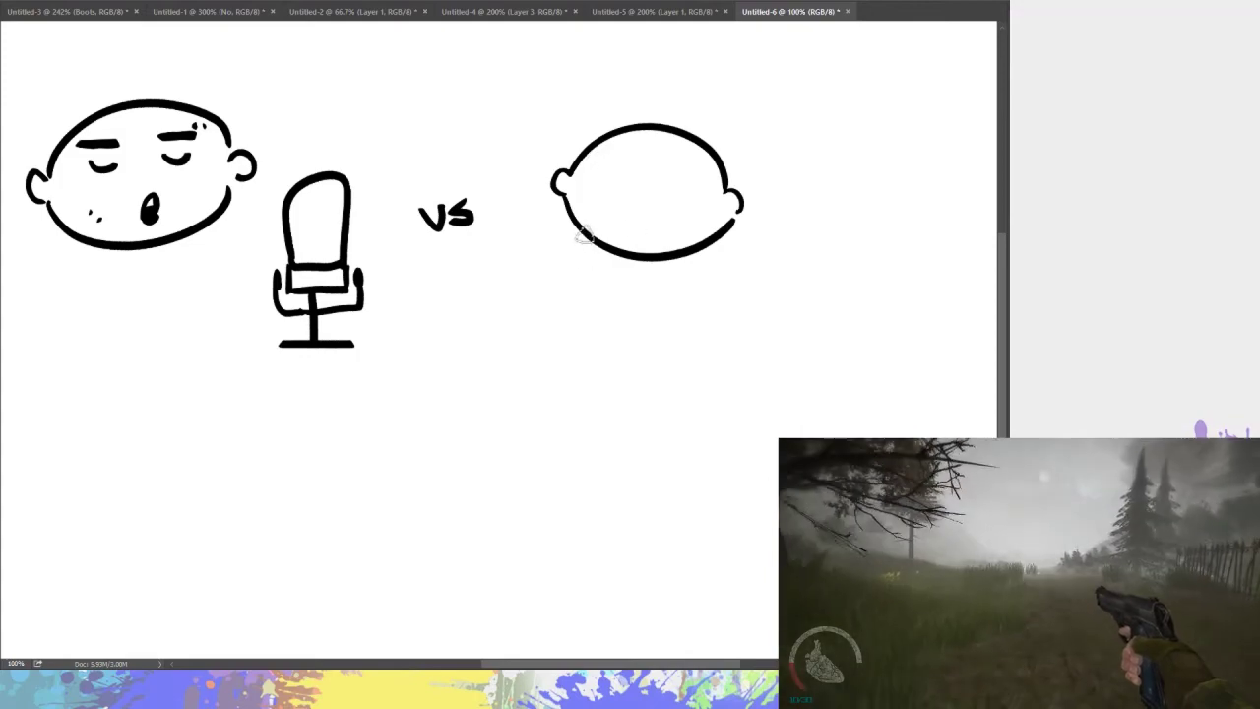
{"action": "left_click_drag", "start_coordinate": [583, 233], "coordinate": [613, 304]}
{"action": "key", "text": "ctrl+z"}
{"action": "left_click_drag", "start_coordinate": [700, 247], "coordinate": [602, 305]}
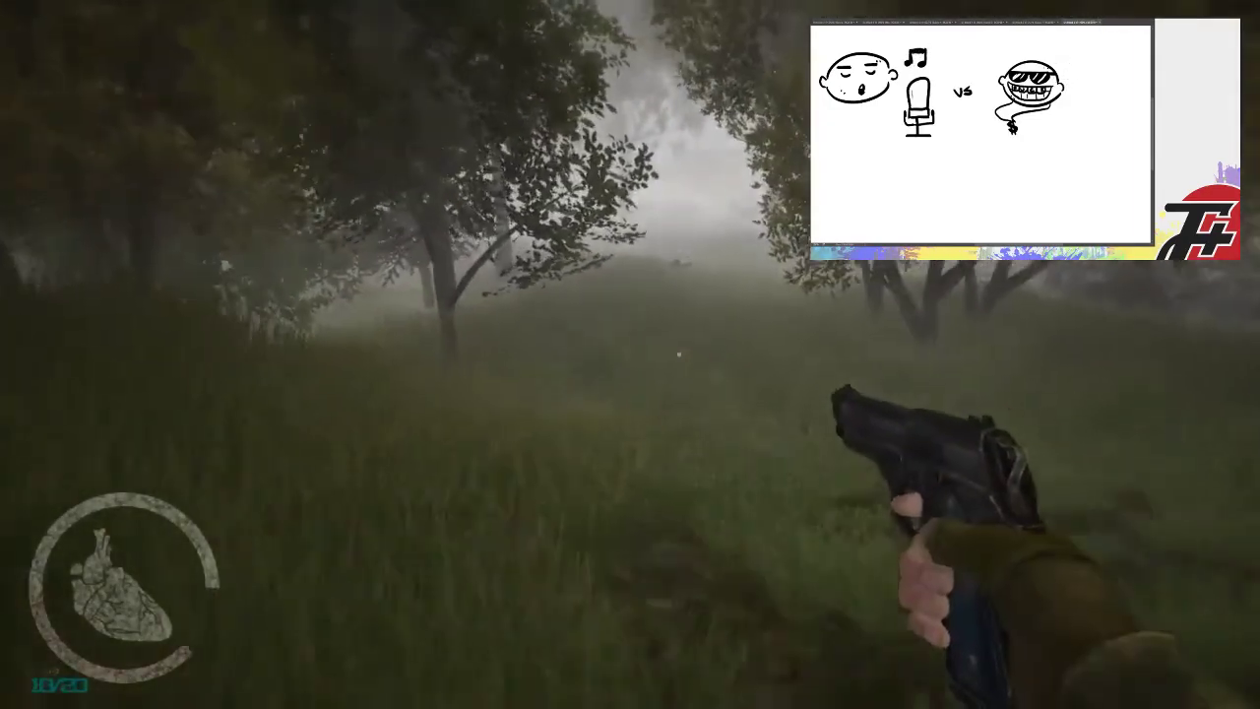
Walk forward through the tall grass up to the brick wall, then pause and resume play
{"action": "key", "text": "w"}
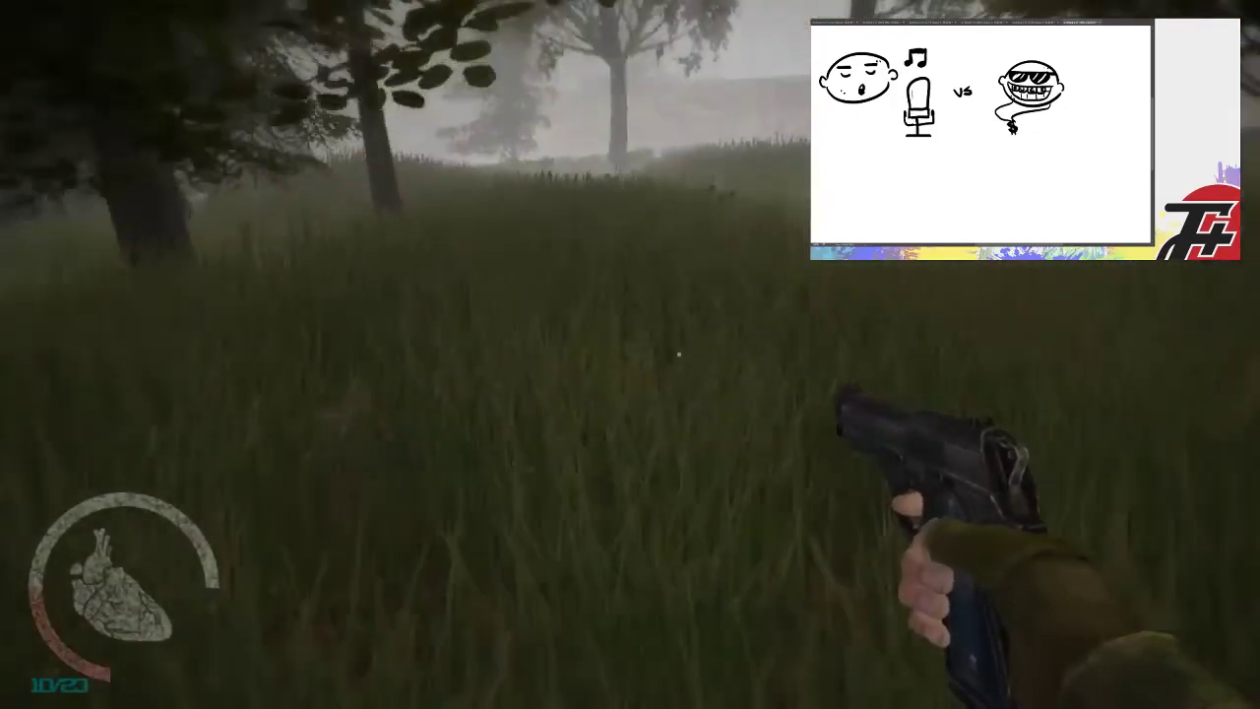
{"action": "key", "text": "w"}
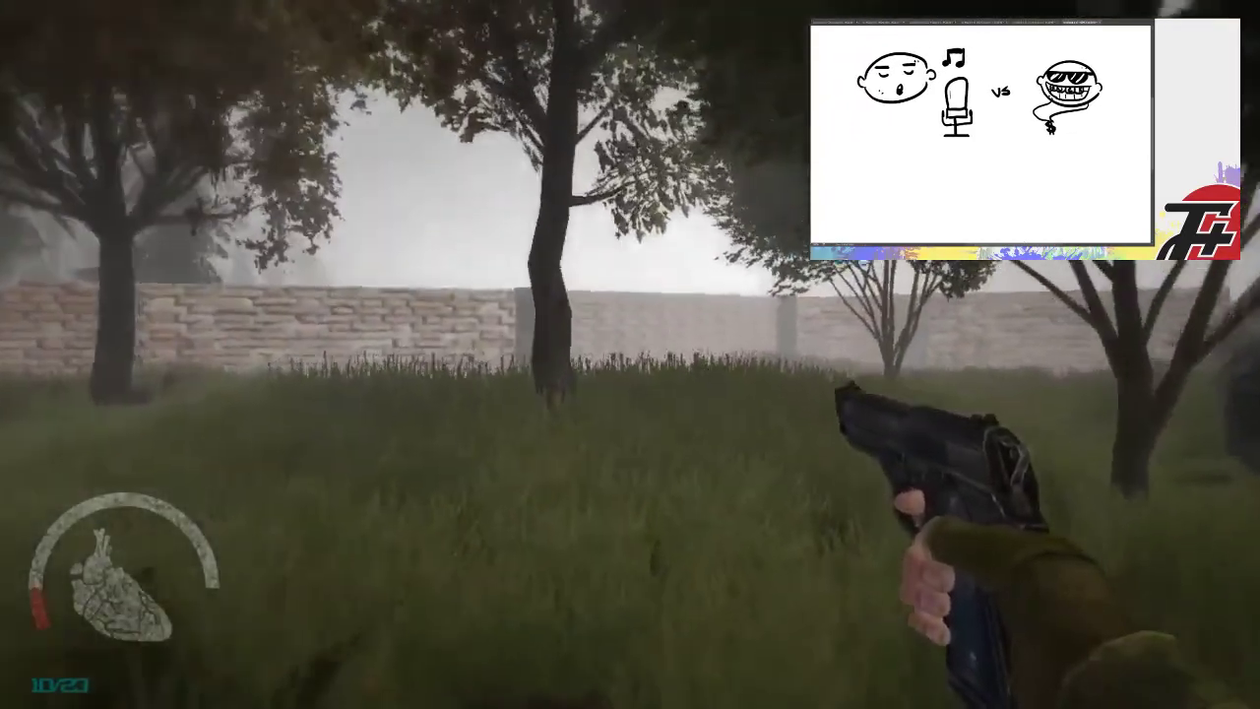
{"action": "key", "text": "w"}
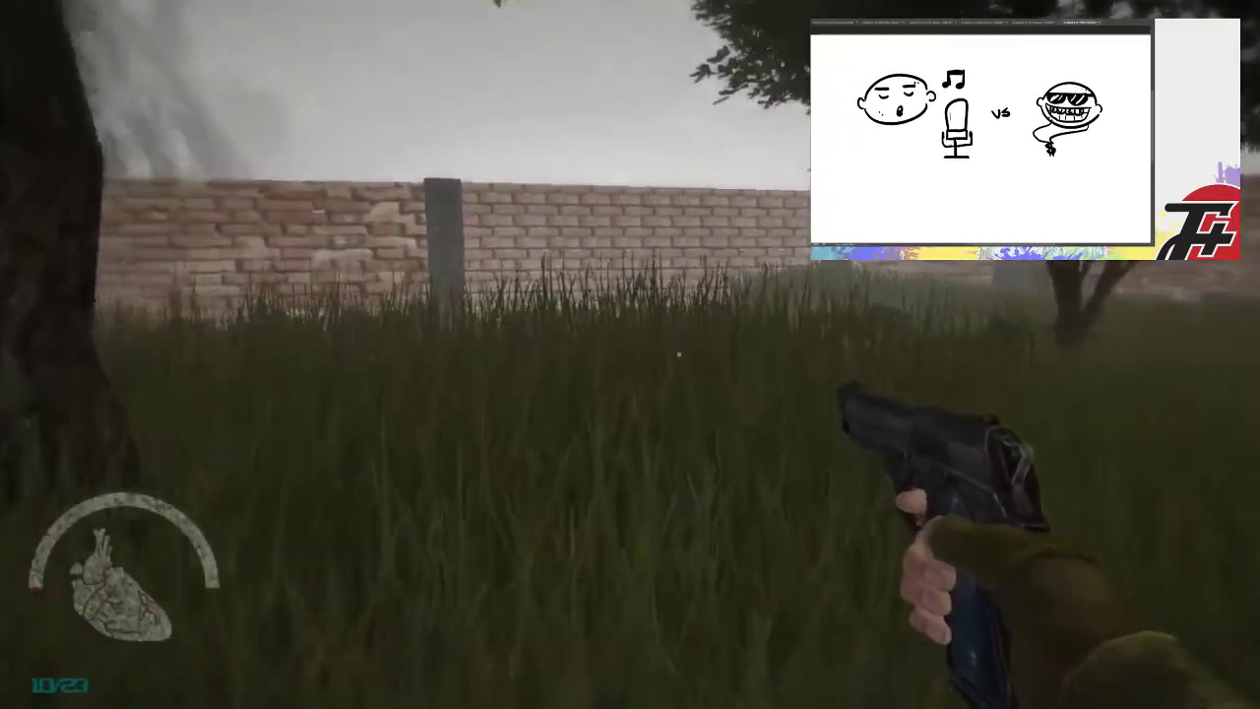
{"action": "key", "text": "w"}
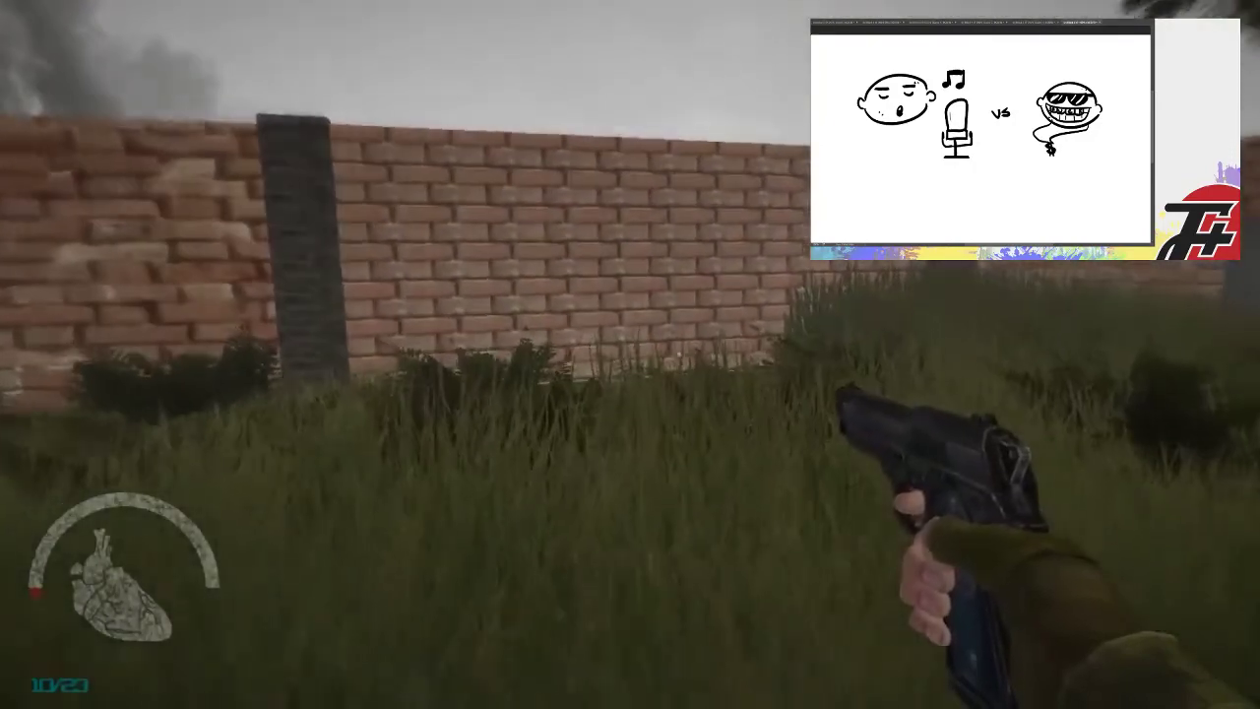
{"action": "key", "text": "w"}
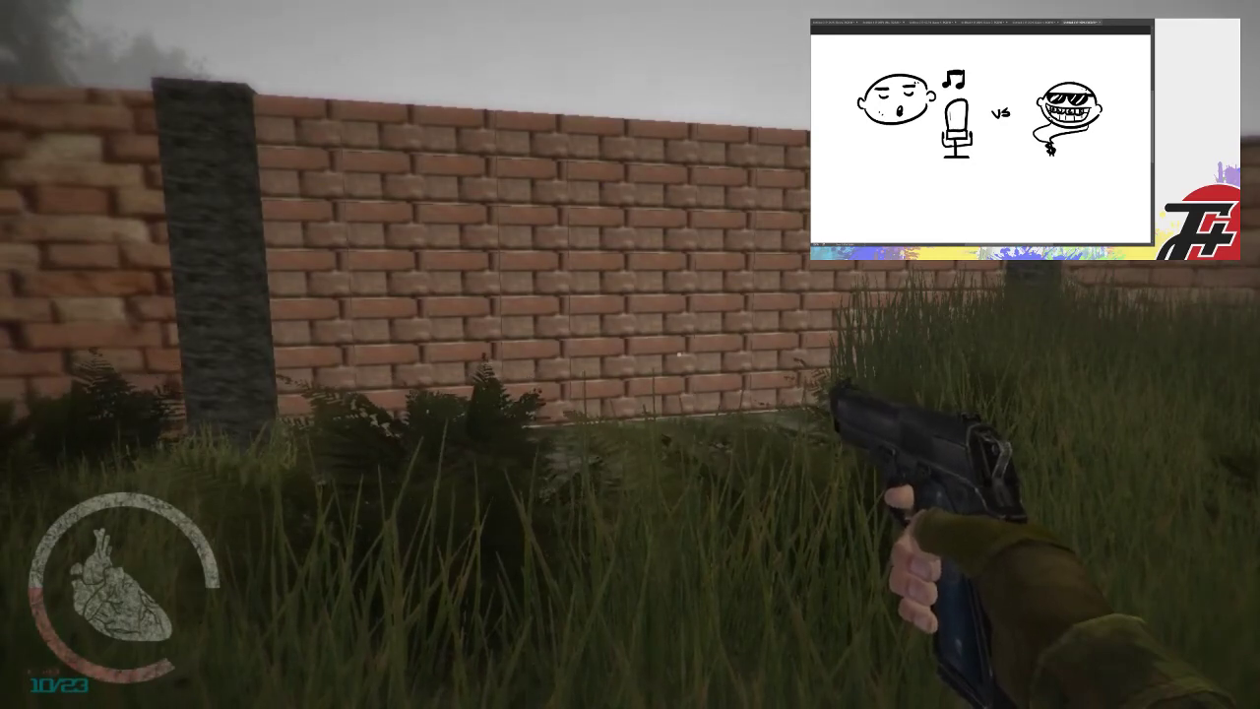
{"action": "key", "text": "Escape"}
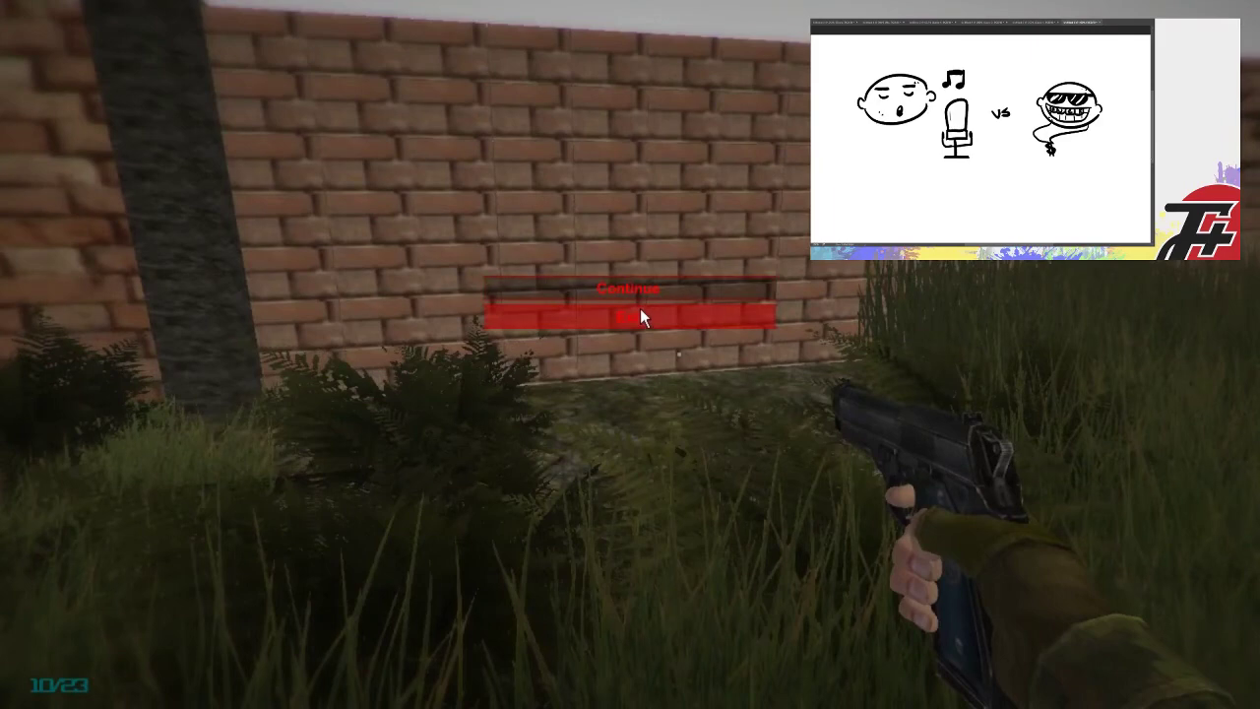
{"action": "left_click", "coordinate": [639, 299]}
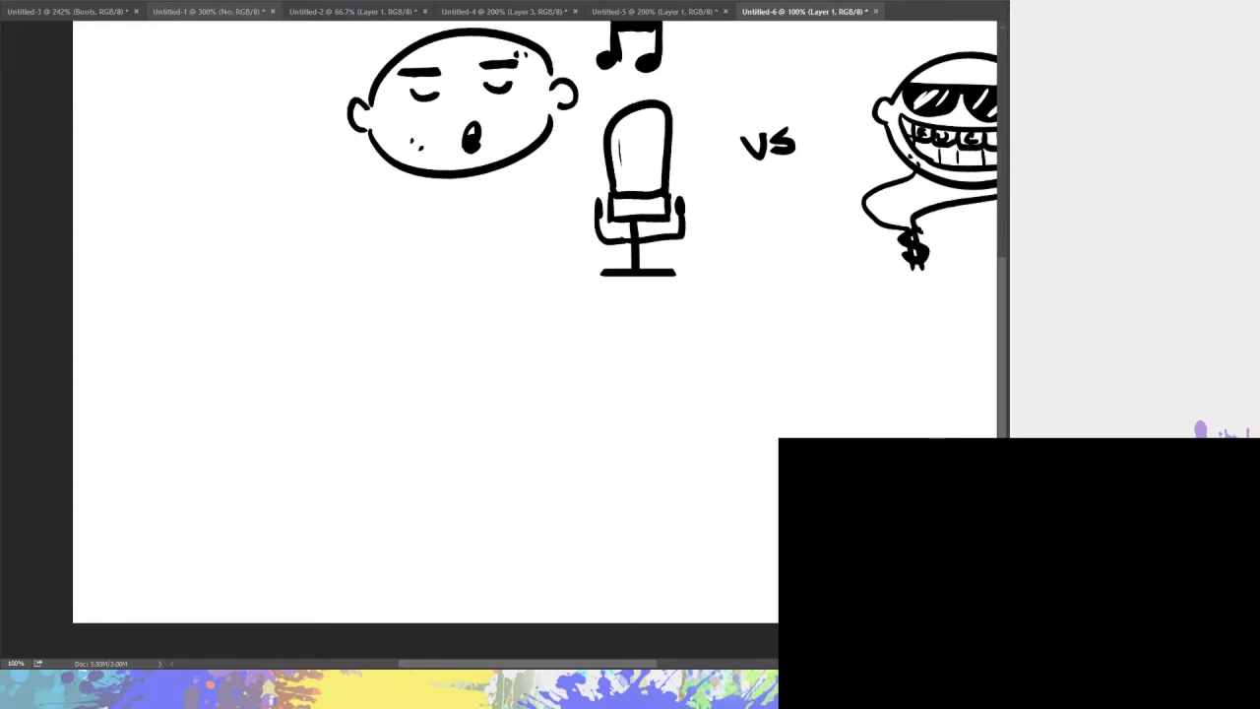
Back on Untitled-6, brush the coffin's outline left of the singing head
{"action": "left_click", "coordinate": [206, 10]}
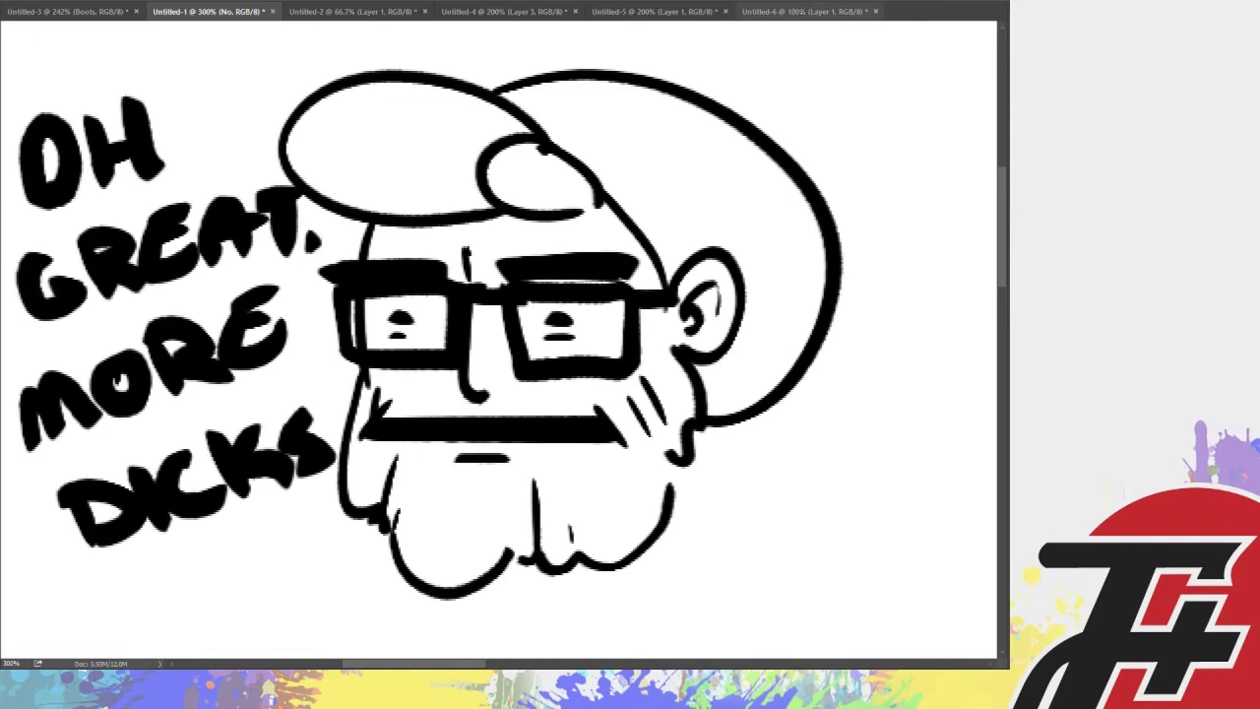
{"action": "left_click", "coordinate": [795, 11]}
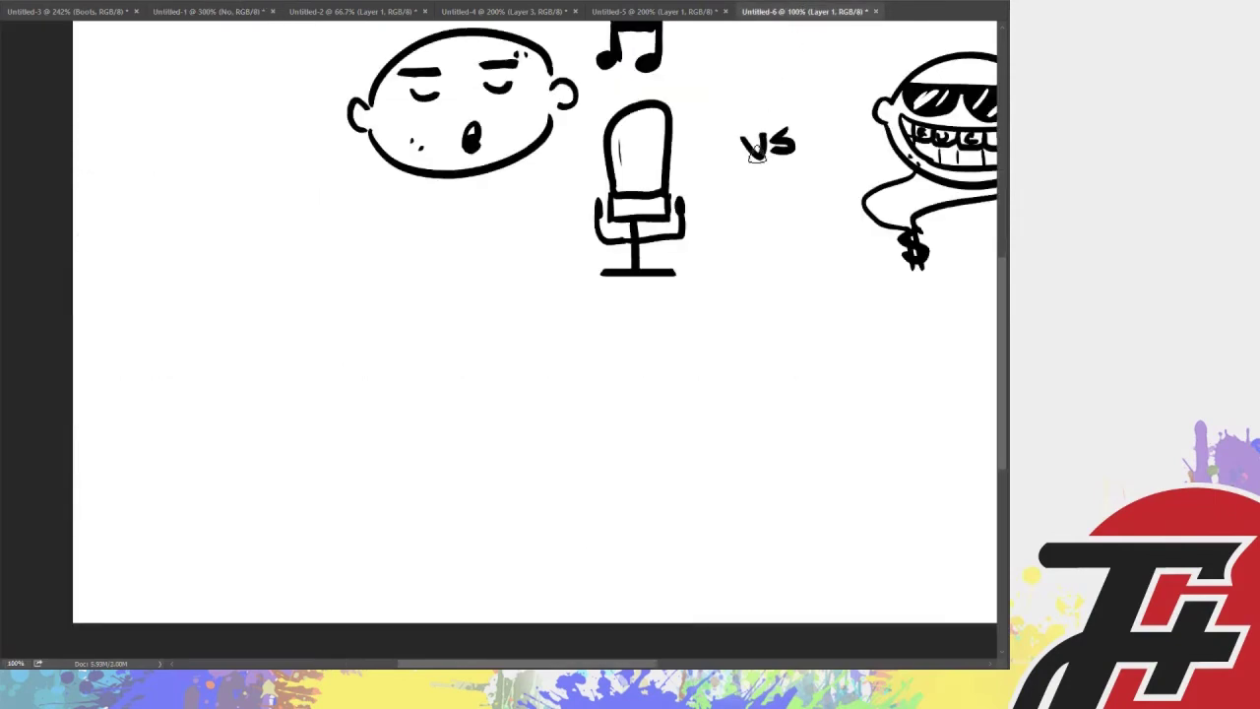
{"action": "left_click_drag", "start_coordinate": [144, 266], "coordinate": [179, 433]}
{"action": "key", "text": "ctrl+z"}
{"action": "left_click_drag", "start_coordinate": [138, 263], "coordinate": [177, 423]}
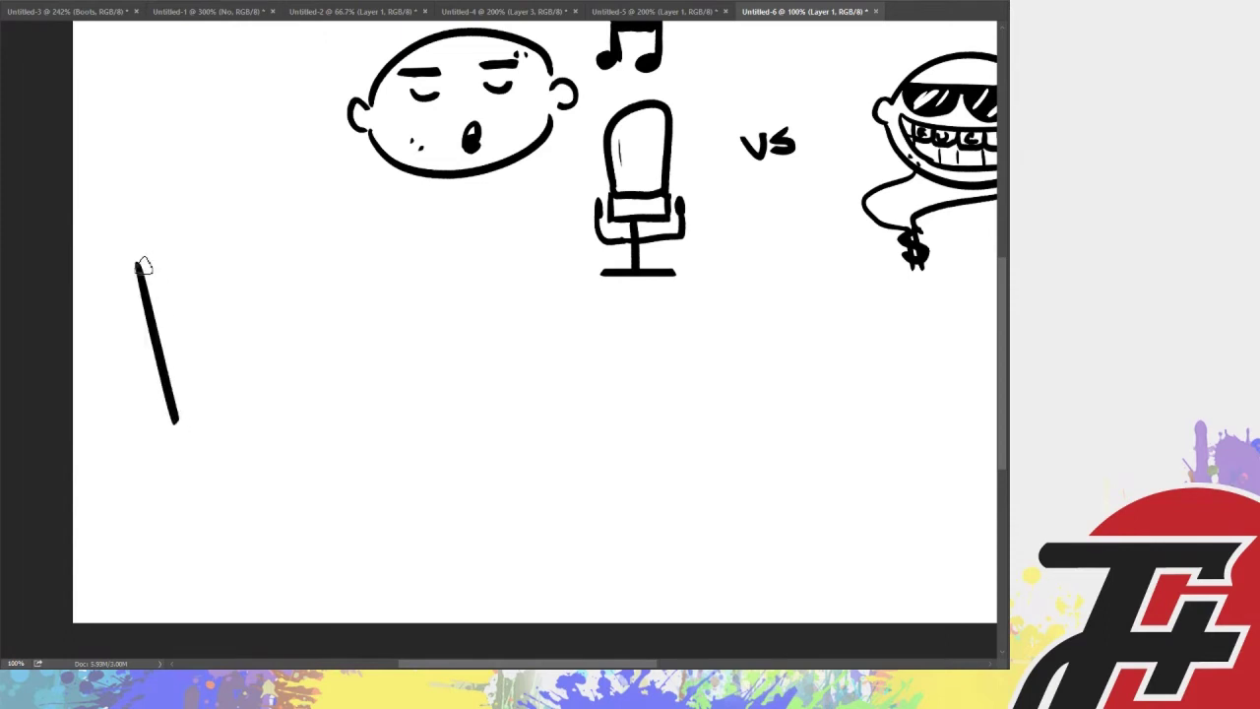
{"action": "mouse_move", "coordinate": [140, 264]}
{"action": "left_mouse_down"}
{"action": "mouse_move", "coordinate": [181, 223]}
{"action": "mouse_move", "coordinate": [251, 219]}
{"action": "mouse_move", "coordinate": [279, 282]}
{"action": "mouse_move", "coordinate": [227, 439]}
{"action": "left_mouse_up"}
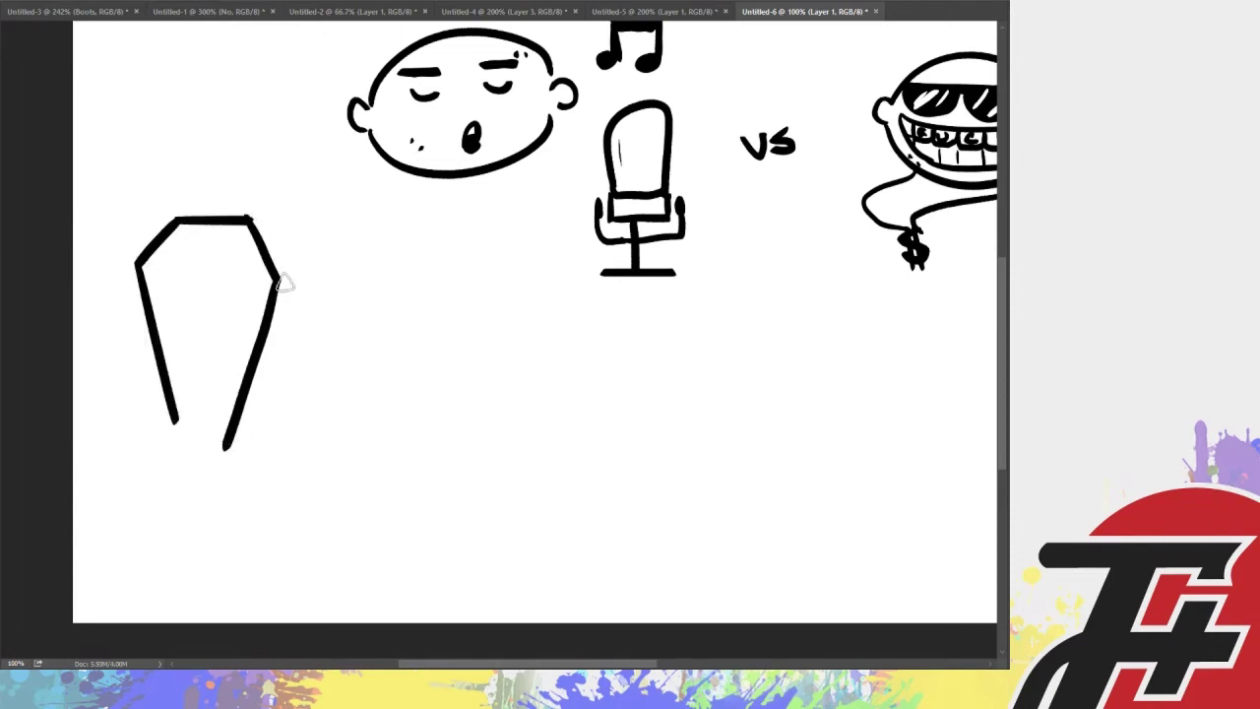
{"action": "key", "text": "ctrl+z"}
{"action": "left_click_drag", "start_coordinate": [279, 281], "coordinate": [236, 427]}
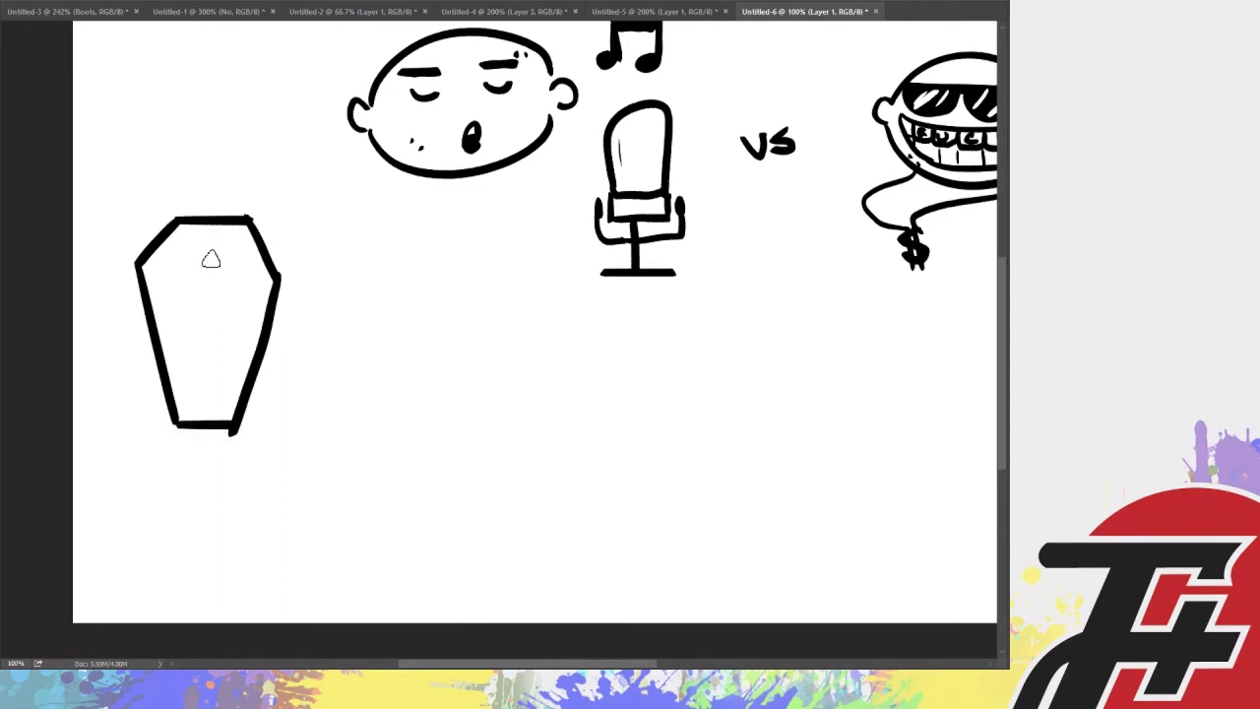
Draw a cross on the coffin lid and add texture dots inside the coffin
{"action": "mouse_move", "coordinate": [193, 239]}
{"action": "left_mouse_down"}
{"action": "mouse_move", "coordinate": [193, 254]}
{"action": "mouse_move", "coordinate": [178, 252]}
{"action": "mouse_move", "coordinate": [197, 282]}
{"action": "mouse_move", "coordinate": [220, 267]}
{"action": "mouse_move", "coordinate": [205, 236]}
{"action": "mouse_move", "coordinate": [191, 248]}
{"action": "mouse_move", "coordinate": [252, 256]}
{"action": "mouse_move", "coordinate": [239, 384]}
{"action": "left_mouse_up"}
{"action": "left_click", "coordinate": [173, 325]}
{"action": "left_click", "coordinate": [186, 325]}
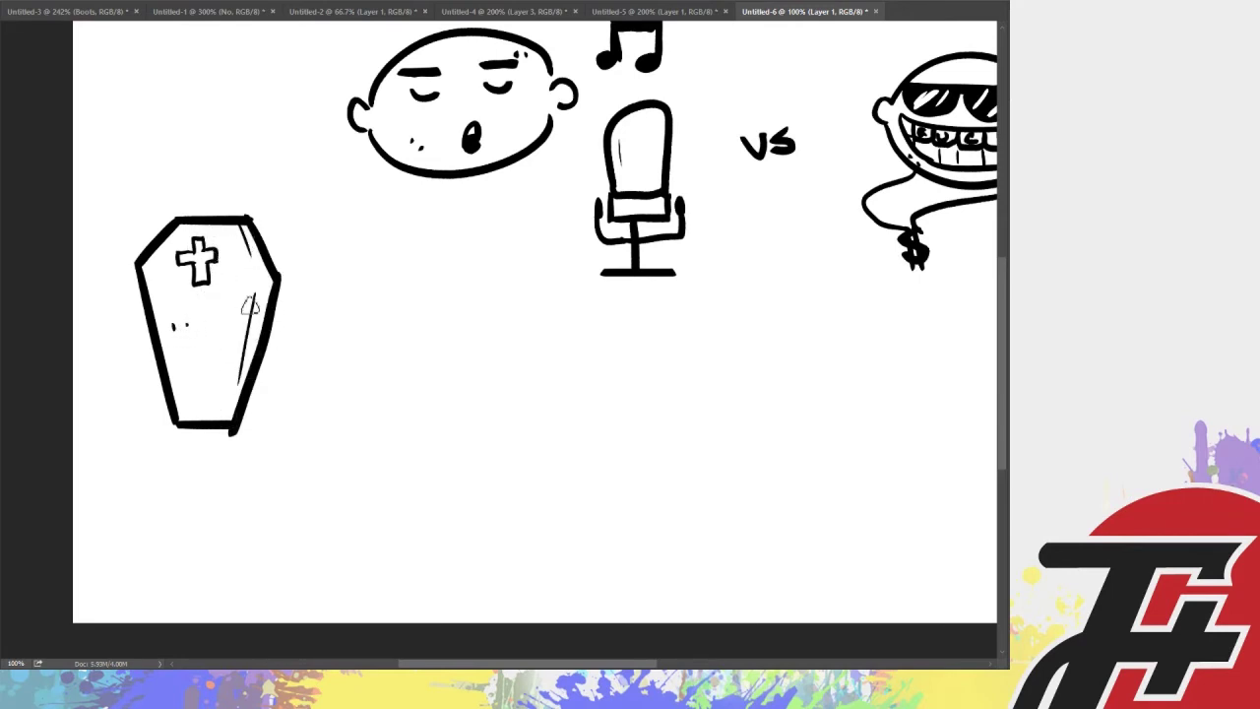
{"action": "left_click", "coordinate": [235, 275]}
{"action": "left_click", "coordinate": [224, 360]}
{"action": "left_click", "coordinate": [194, 399]}
Add shake marks around the coffin and letter 'Primo tomb' beneath it
{"action": "mouse_move", "coordinate": [170, 181]}
{"action": "left_mouse_down"}
{"action": "mouse_move", "coordinate": [242, 178]}
{"action": "mouse_move", "coordinate": [288, 214]}
{"action": "mouse_move", "coordinate": [287, 228]}
{"action": "left_mouse_up"}
{"action": "left_click_drag", "start_coordinate": [119, 203], "coordinate": [112, 254]}
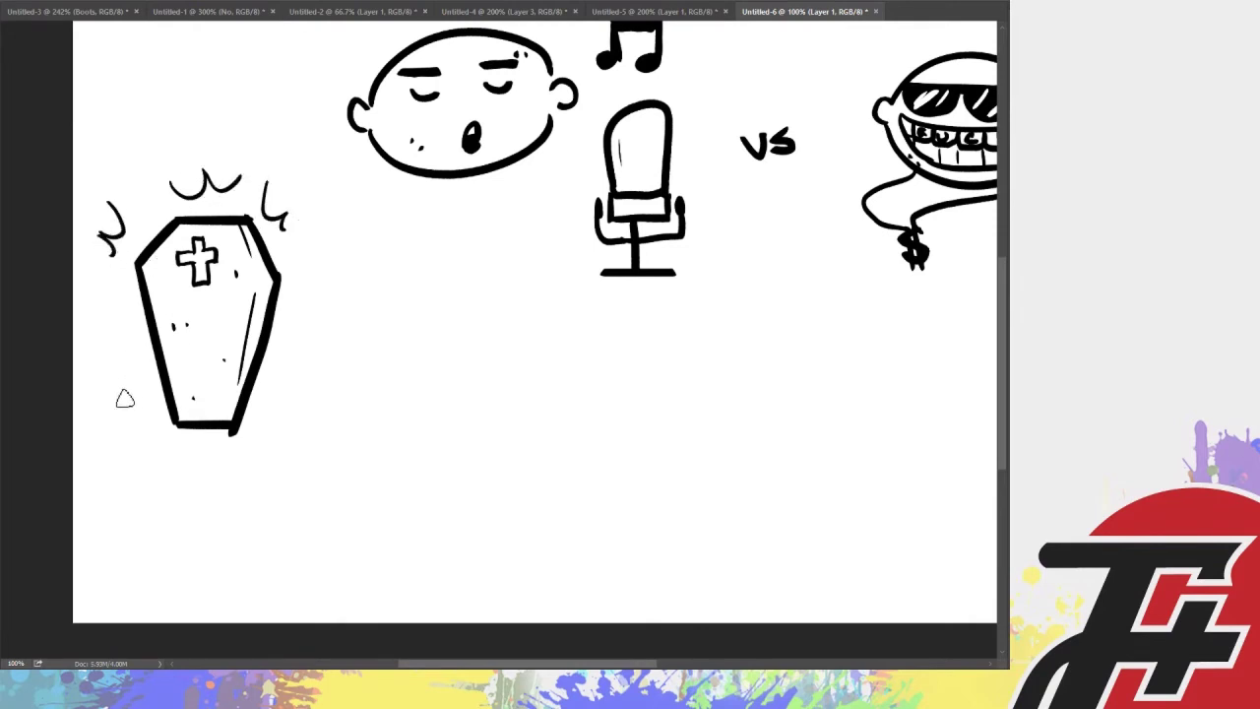
{"action": "left_click_drag", "start_coordinate": [109, 384], "coordinate": [145, 402]}
{"action": "left_click_drag", "start_coordinate": [266, 442], "coordinate": [292, 395]}
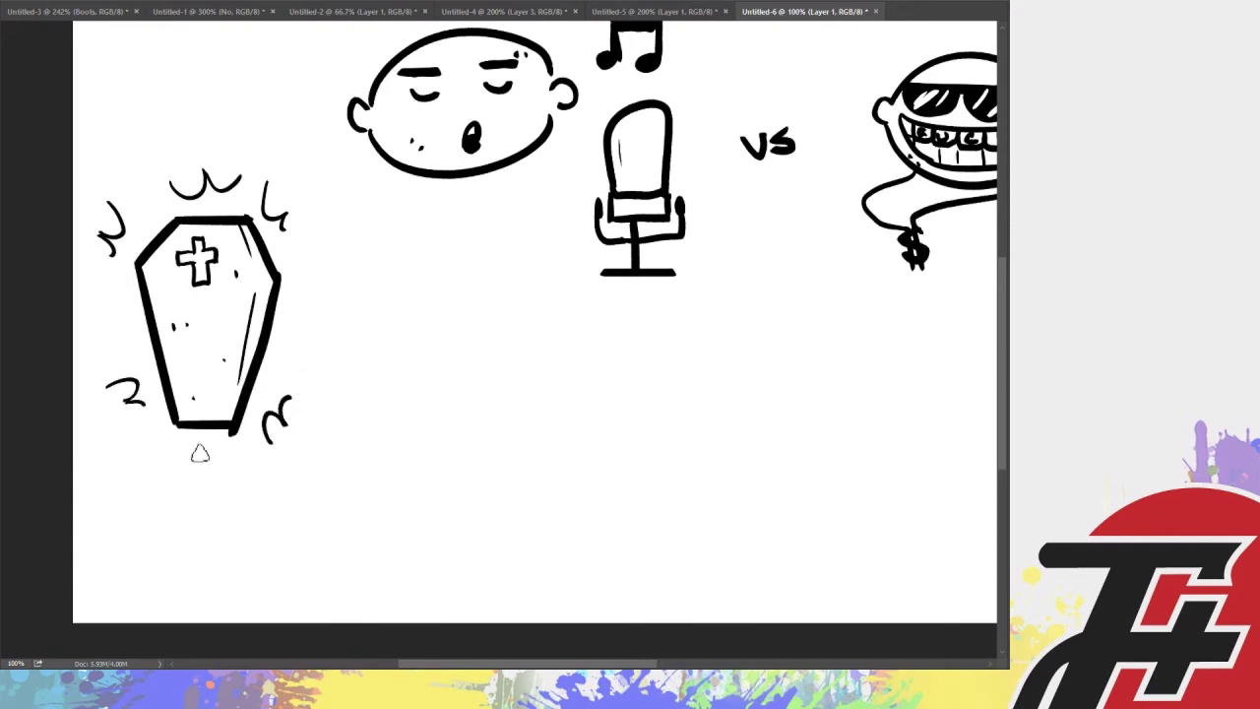
{"action": "mouse_move", "coordinate": [146, 459]}
{"action": "left_mouse_down"}
{"action": "mouse_move", "coordinate": [152, 484]}
{"action": "mouse_move", "coordinate": [164, 468]}
{"action": "mouse_move", "coordinate": [210, 484]}
{"action": "mouse_move", "coordinate": [236, 477]}
{"action": "left_mouse_up"}
{"action": "mouse_move", "coordinate": [167, 504]}
{"action": "left_mouse_down"}
{"action": "mouse_move", "coordinate": [176, 530]}
{"action": "mouse_move", "coordinate": [232, 510]}
{"action": "mouse_move", "coordinate": [238, 526]}
{"action": "left_mouse_up"}
{"action": "key", "text": "ctrl+plus"}
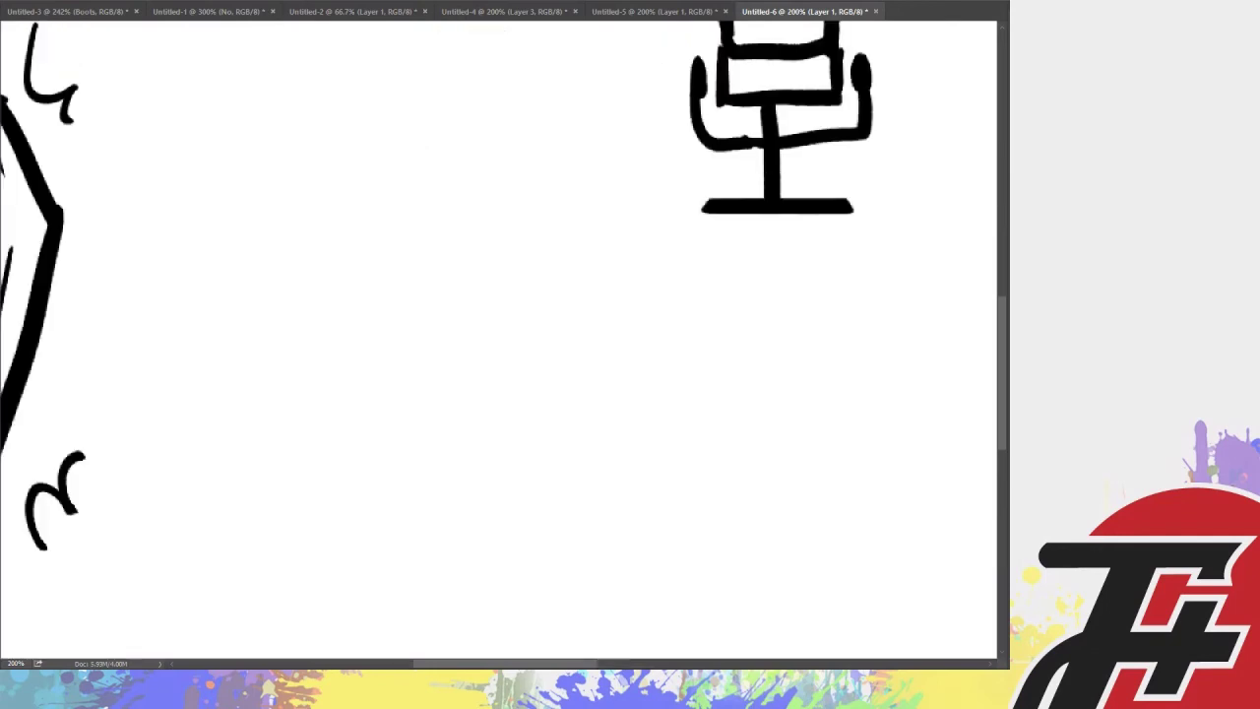
{"action": "left_click_drag", "start_coordinate": [448, 70], "coordinate": [460, 361]}
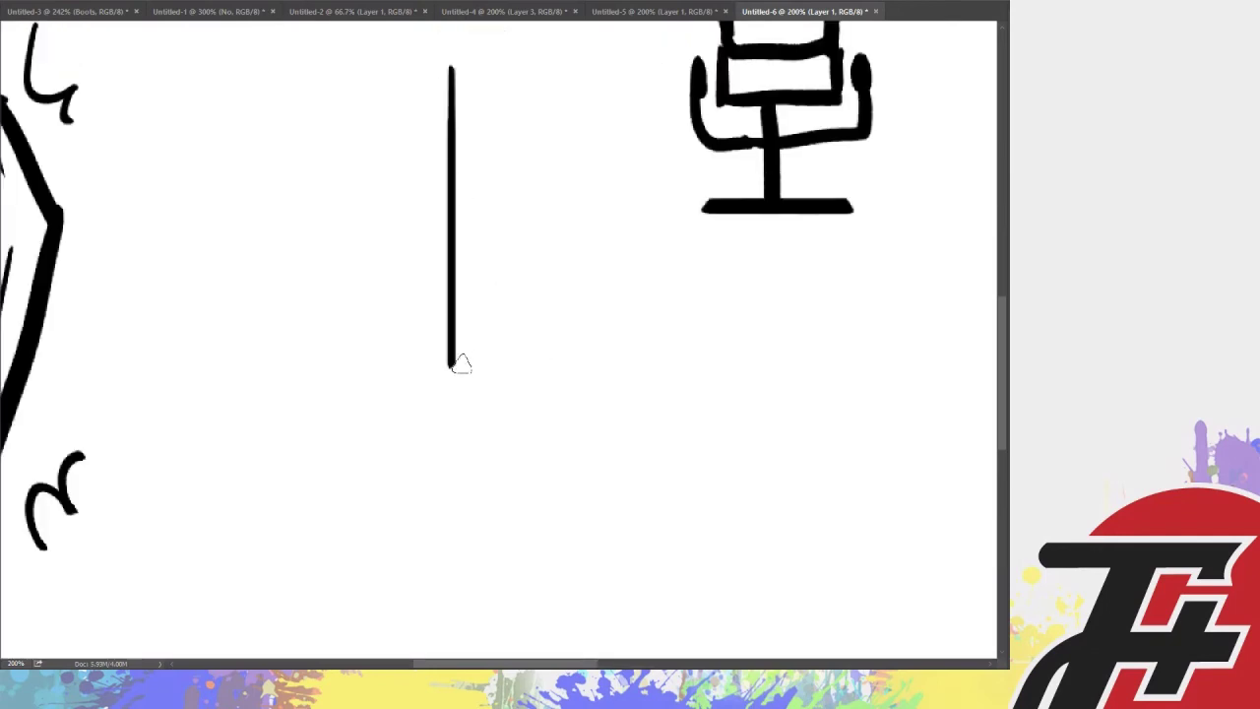
{"action": "key", "text": "ctrl+z"}
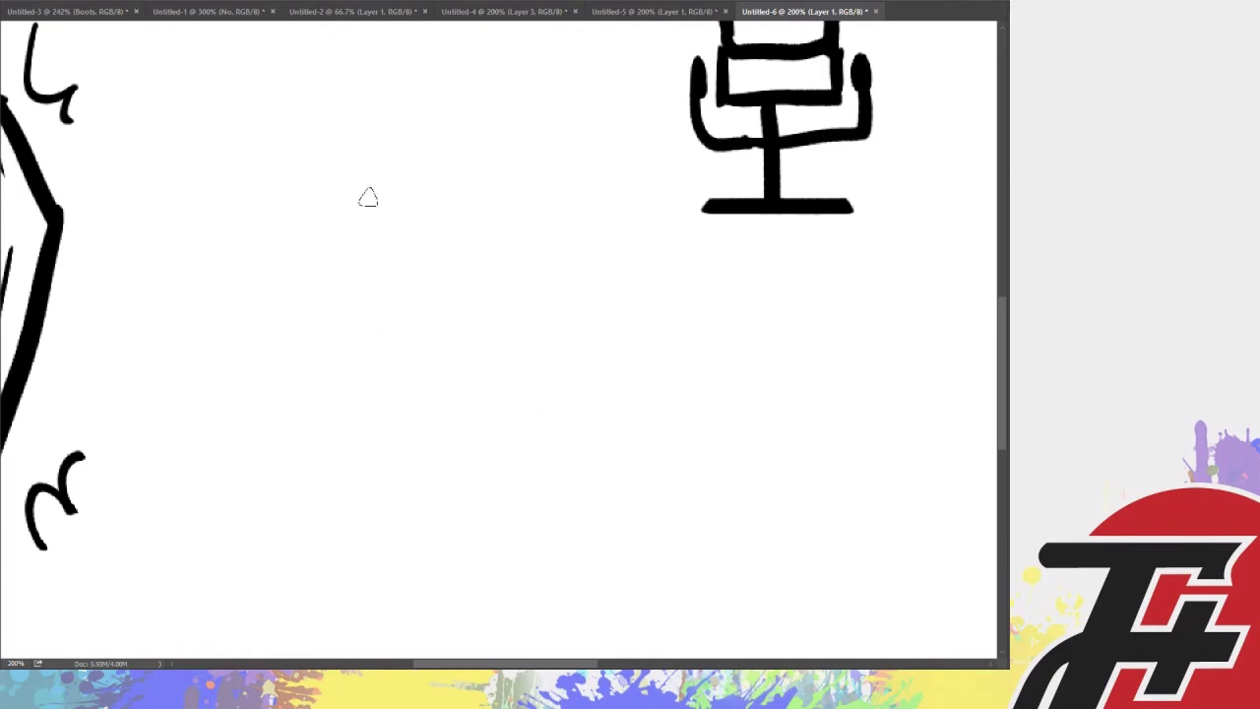
{"action": "left_click", "coordinate": [349, 184]}
{"action": "mouse_move", "coordinate": [311, 295]}
{"action": "left_mouse_down"}
{"action": "mouse_move", "coordinate": [496, 242]}
{"action": "mouse_move", "coordinate": [308, 279]}
{"action": "left_mouse_up"}
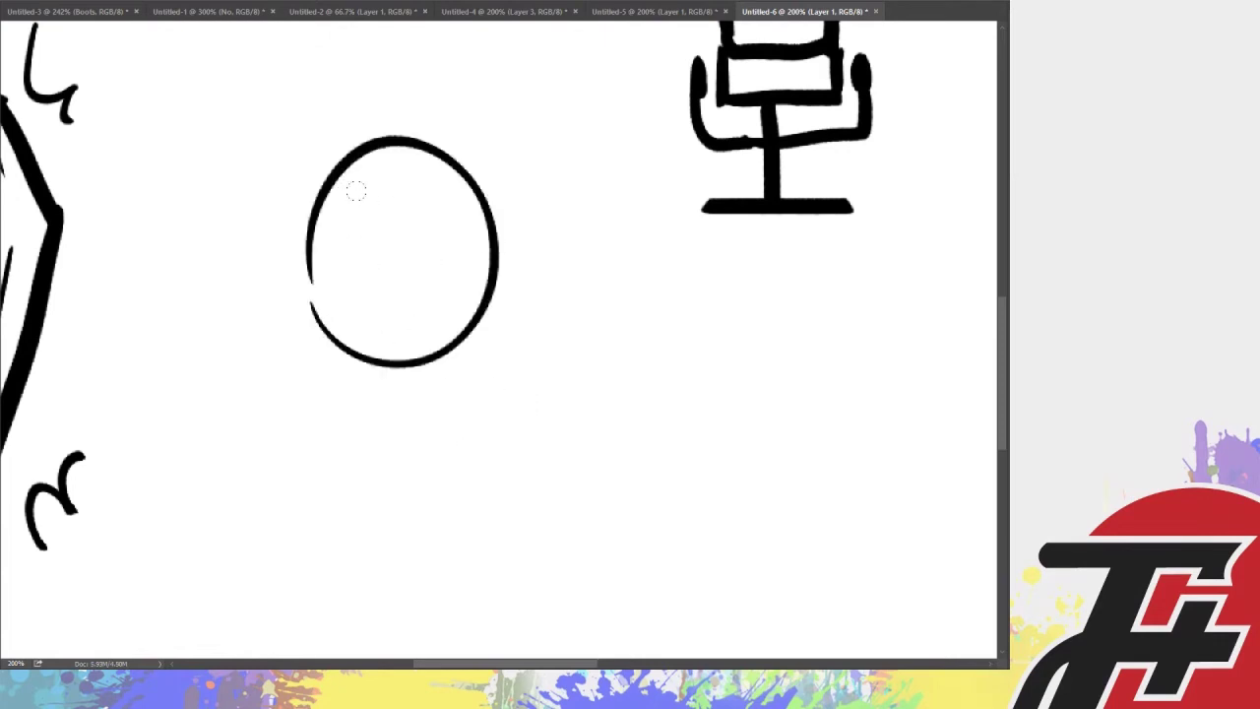
{"action": "left_click_drag", "start_coordinate": [353, 225], "coordinate": [338, 282]}
{"action": "mouse_move", "coordinate": [452, 195]}
{"action": "left_mouse_down"}
{"action": "mouse_move", "coordinate": [478, 234]}
{"action": "mouse_move", "coordinate": [468, 258]}
{"action": "left_mouse_up"}
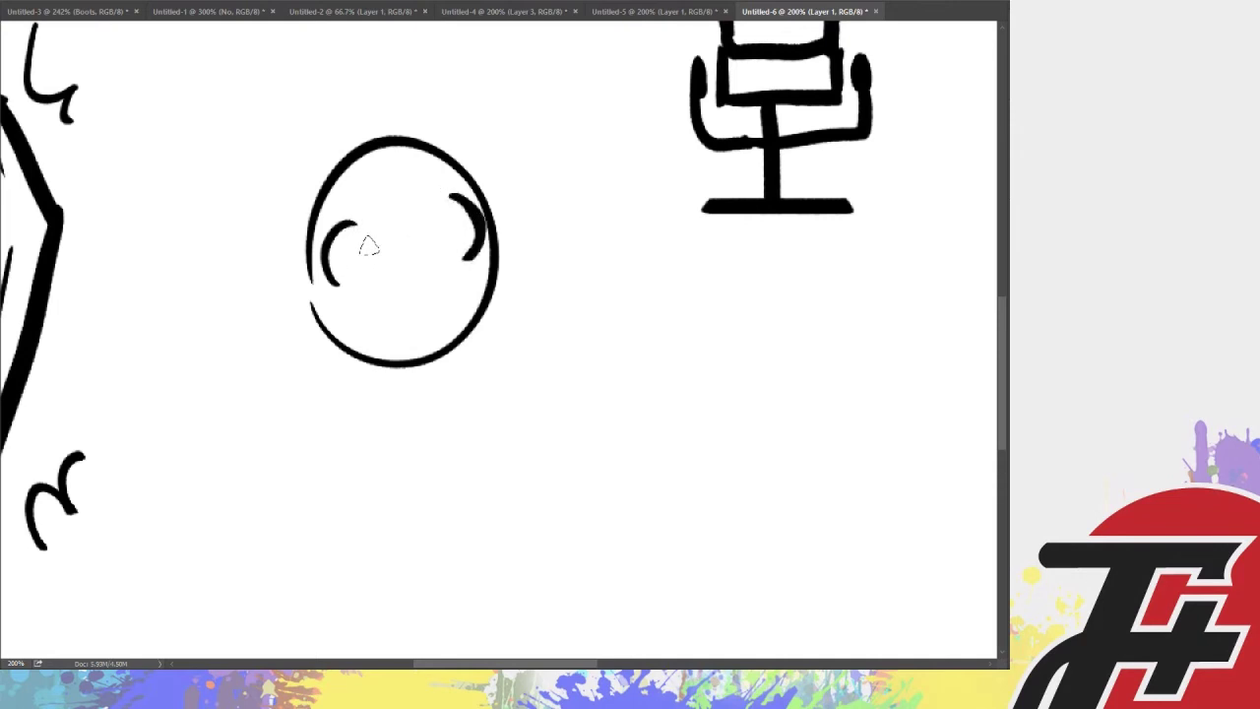
{"action": "left_click_drag", "start_coordinate": [370, 244], "coordinate": [372, 260]}
{"action": "left_click_drag", "start_coordinate": [435, 228], "coordinate": [439, 249]}
{"action": "left_click_drag", "start_coordinate": [412, 321], "coordinate": [419, 340]}
{"action": "left_click_drag", "start_coordinate": [398, 282], "coordinate": [406, 285]}
{"action": "key", "text": "e"}
{"action": "mouse_move", "coordinate": [394, 124]}
{"action": "left_mouse_down"}
{"action": "mouse_move", "coordinate": [447, 131]}
{"action": "mouse_move", "coordinate": [408, 168]}
{"action": "mouse_move", "coordinate": [308, 187]}
{"action": "mouse_move", "coordinate": [374, 201]}
{"action": "left_mouse_up"}
{"action": "mouse_move", "coordinate": [382, 203]}
{"action": "left_mouse_down"}
{"action": "mouse_move", "coordinate": [478, 169]}
{"action": "mouse_move", "coordinate": [419, 93]}
{"action": "mouse_move", "coordinate": [338, 91]}
{"action": "mouse_move", "coordinate": [236, 234]}
{"action": "mouse_move", "coordinate": [288, 274]}
{"action": "left_mouse_up"}
{"action": "left_click_drag", "start_coordinate": [490, 174], "coordinate": [522, 223]}
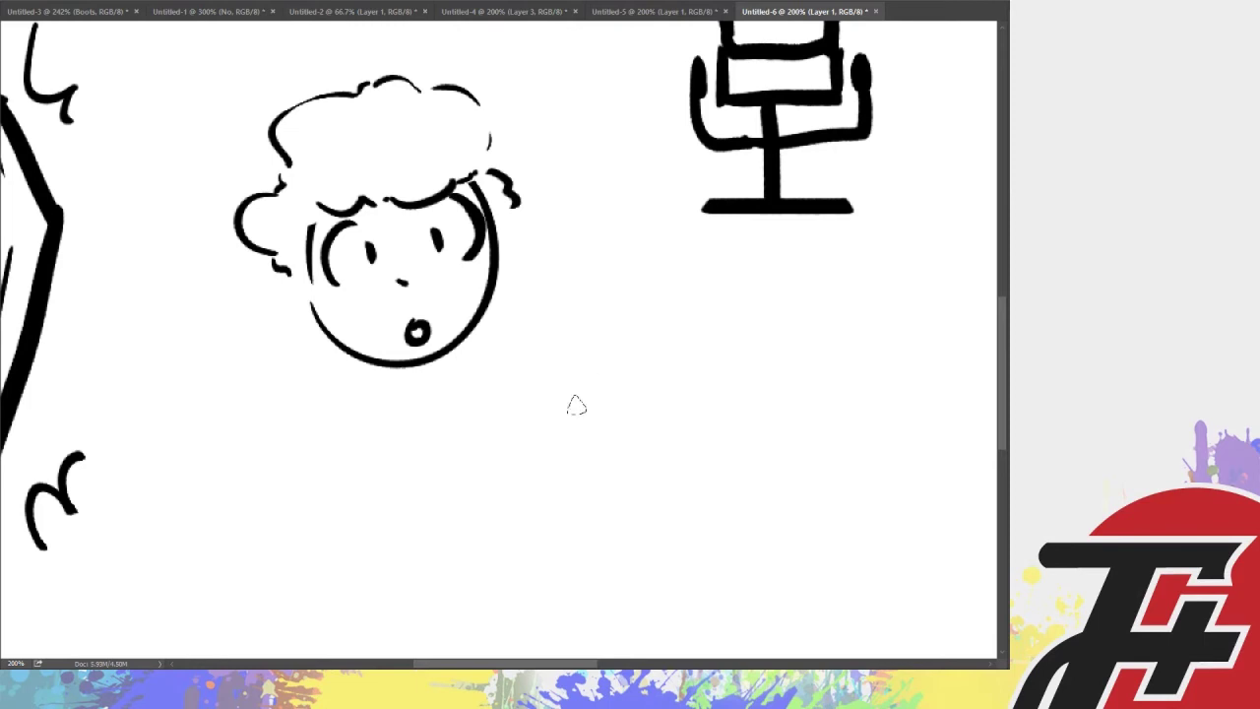
{"action": "left_click_drag", "start_coordinate": [498, 511], "coordinate": [703, 223]}
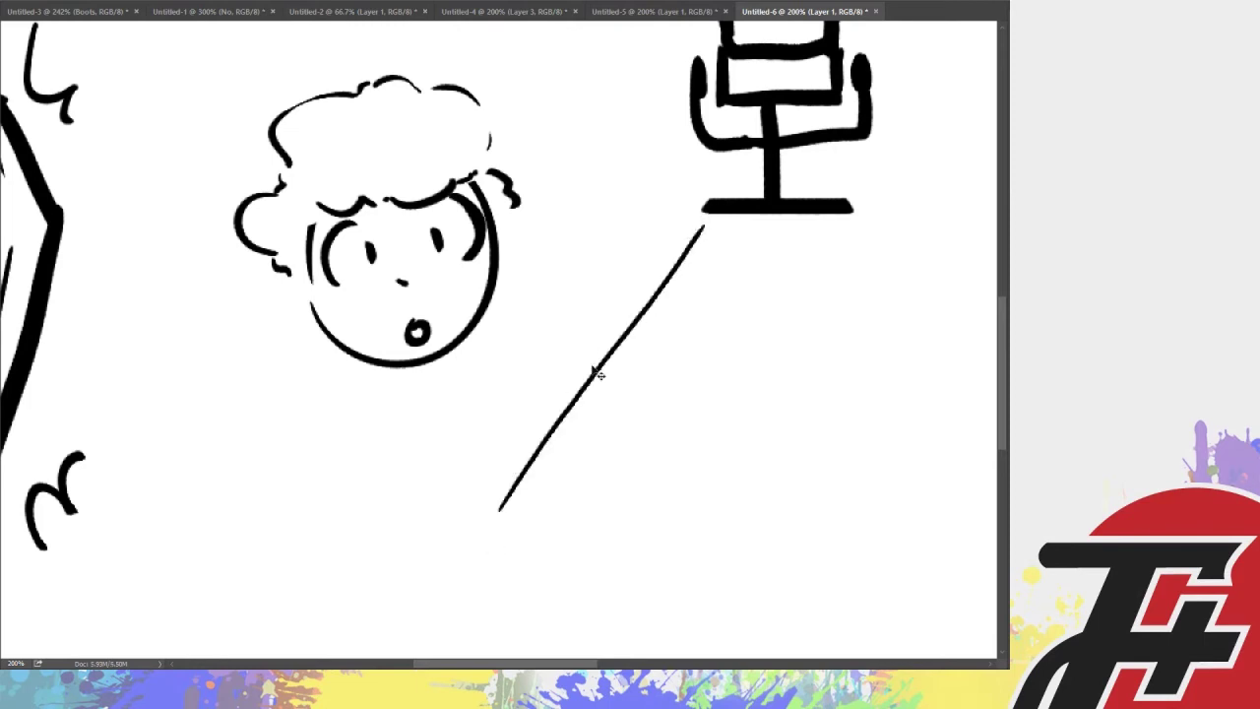
{"action": "key", "text": "ctrl+z"}
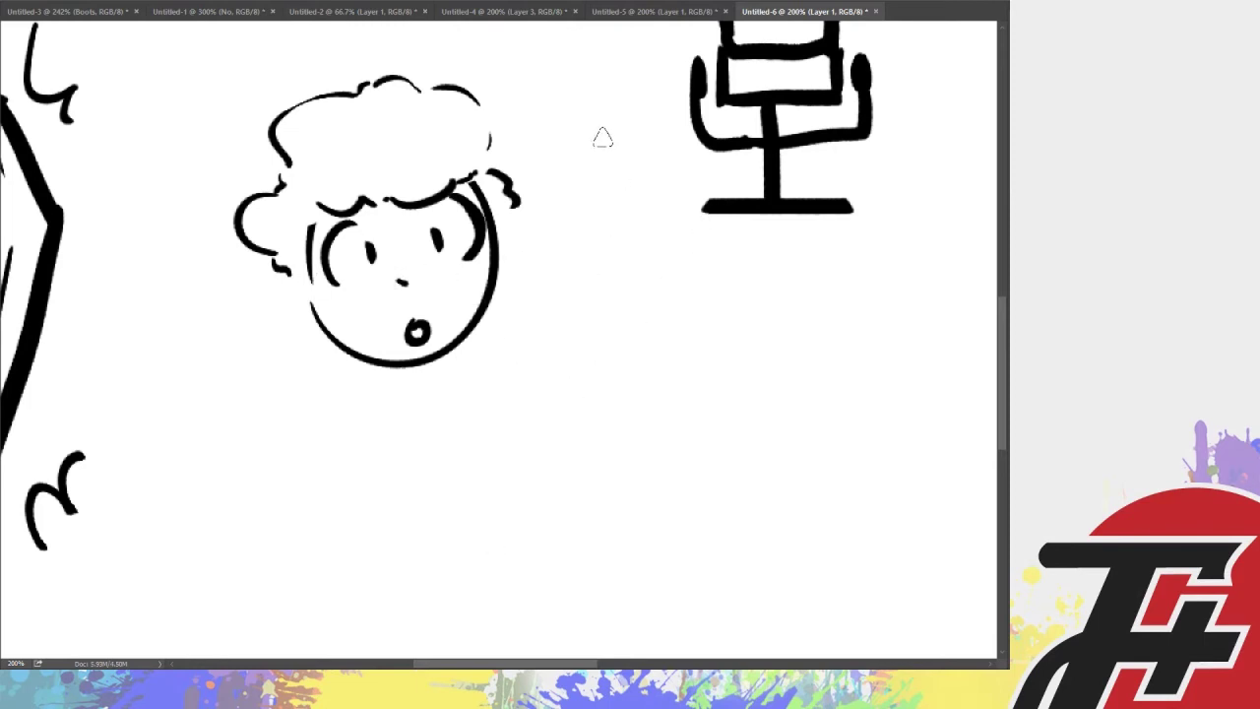
{"action": "key", "text": "ctrl+minus"}
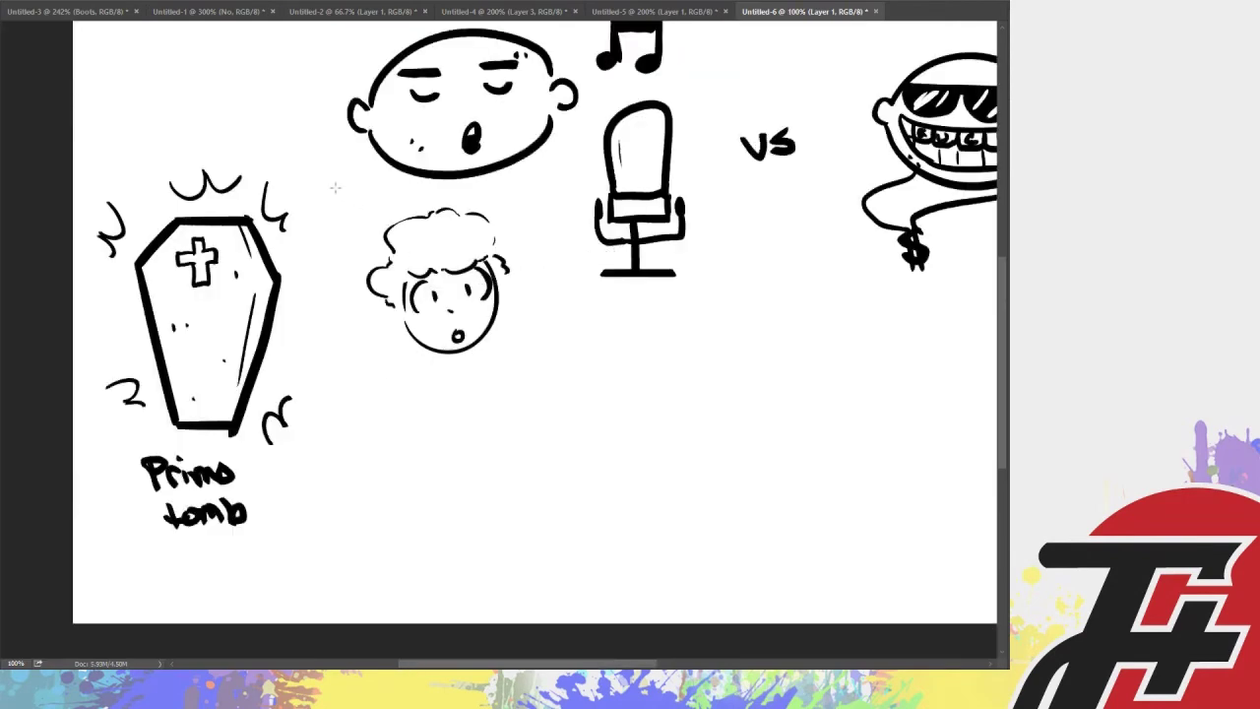
{"action": "left_click_drag", "start_coordinate": [332, 187], "coordinate": [557, 410]}
{"action": "key", "text": "Delete"}
{"action": "key", "text": "ctrl+d"}
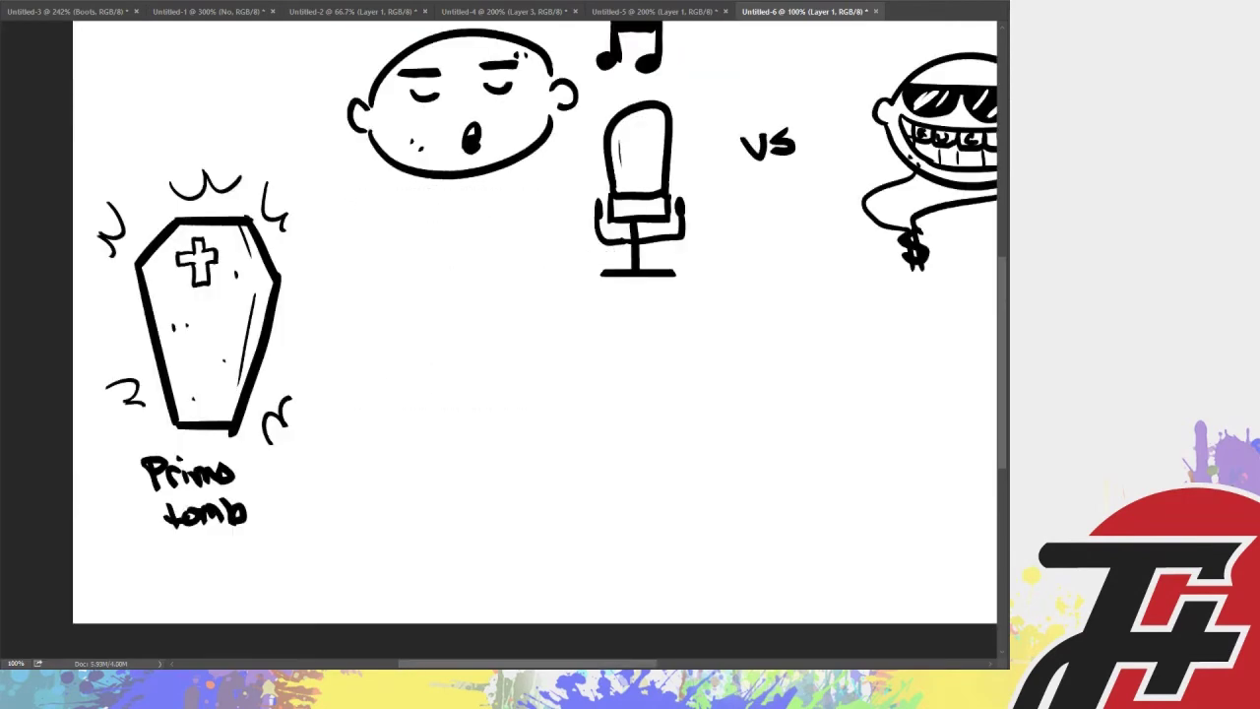
Draw the tall double-line pole with small marks inside and near its base
{"action": "scroll", "coordinate": [987, 421], "scroll_direction": "right", "scroll_amount": 6}
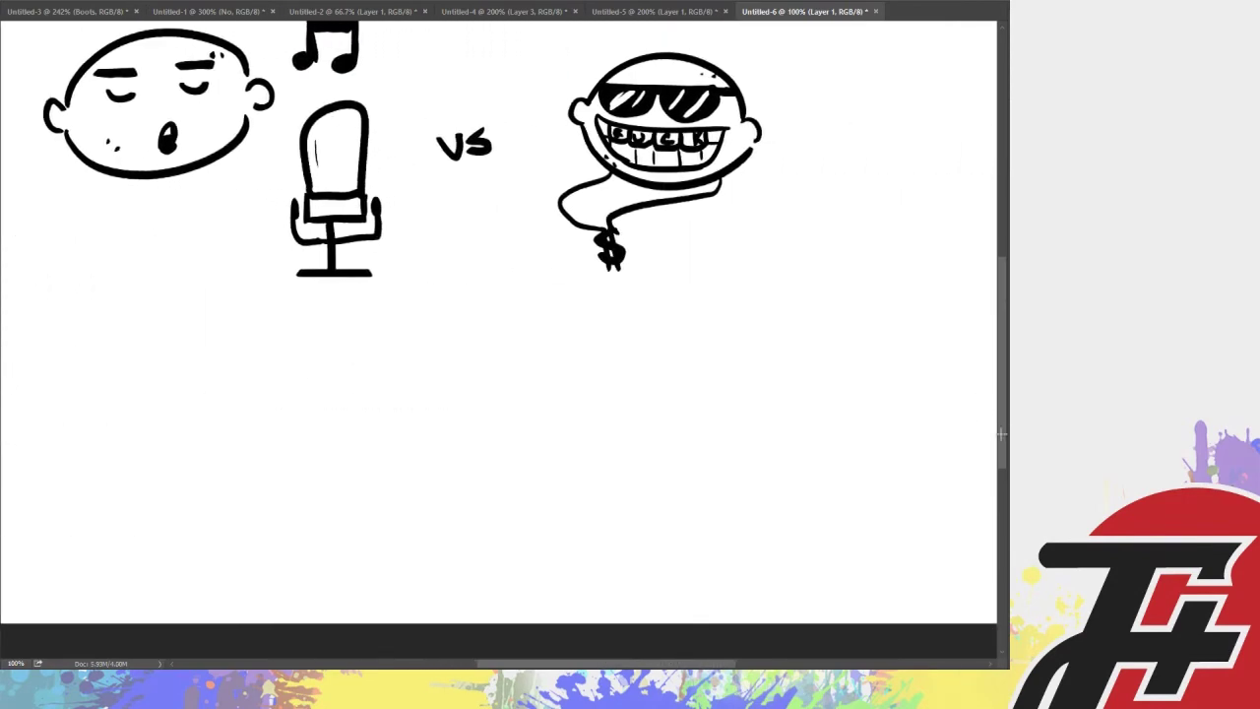
{"action": "scroll", "coordinate": [979, 459], "scroll_direction": "down", "scroll_amount": 2}
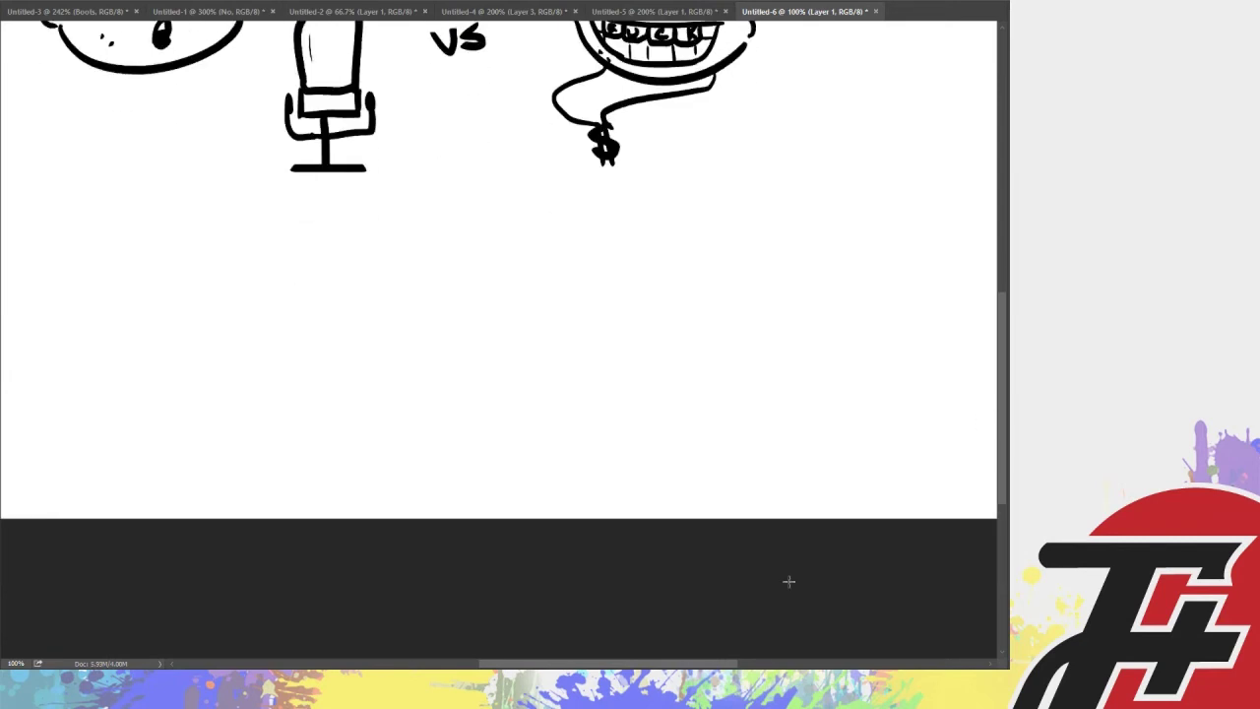
{"action": "scroll", "coordinate": [741, 642], "scroll_direction": "right", "scroll_amount": 4}
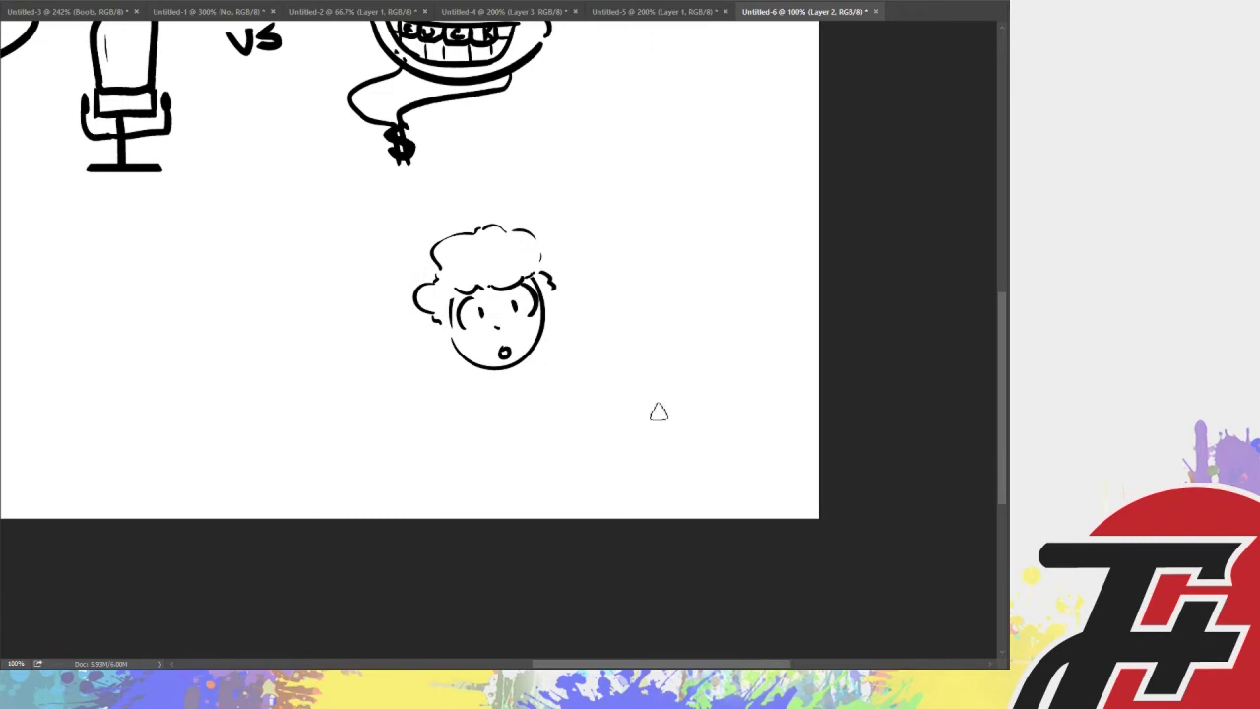
{"action": "left_click_drag", "start_coordinate": [669, 430], "coordinate": [669, 41]}
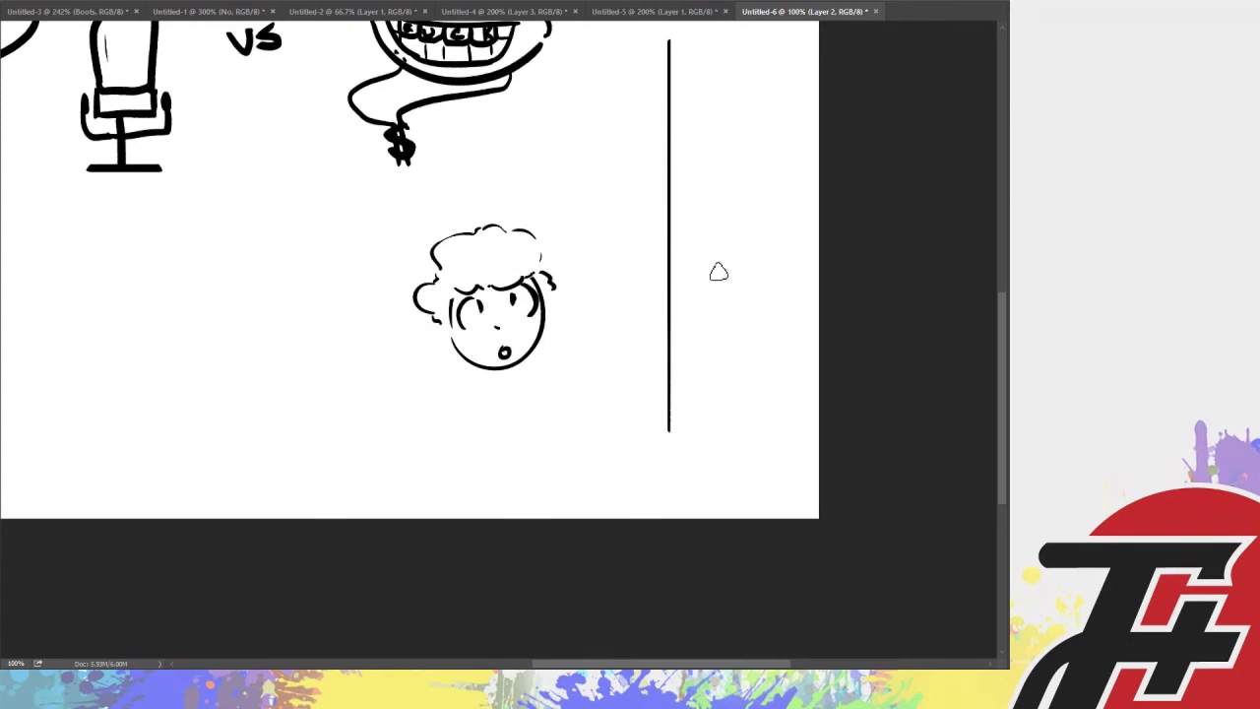
{"action": "left_click_drag", "start_coordinate": [706, 39], "coordinate": [707, 440]}
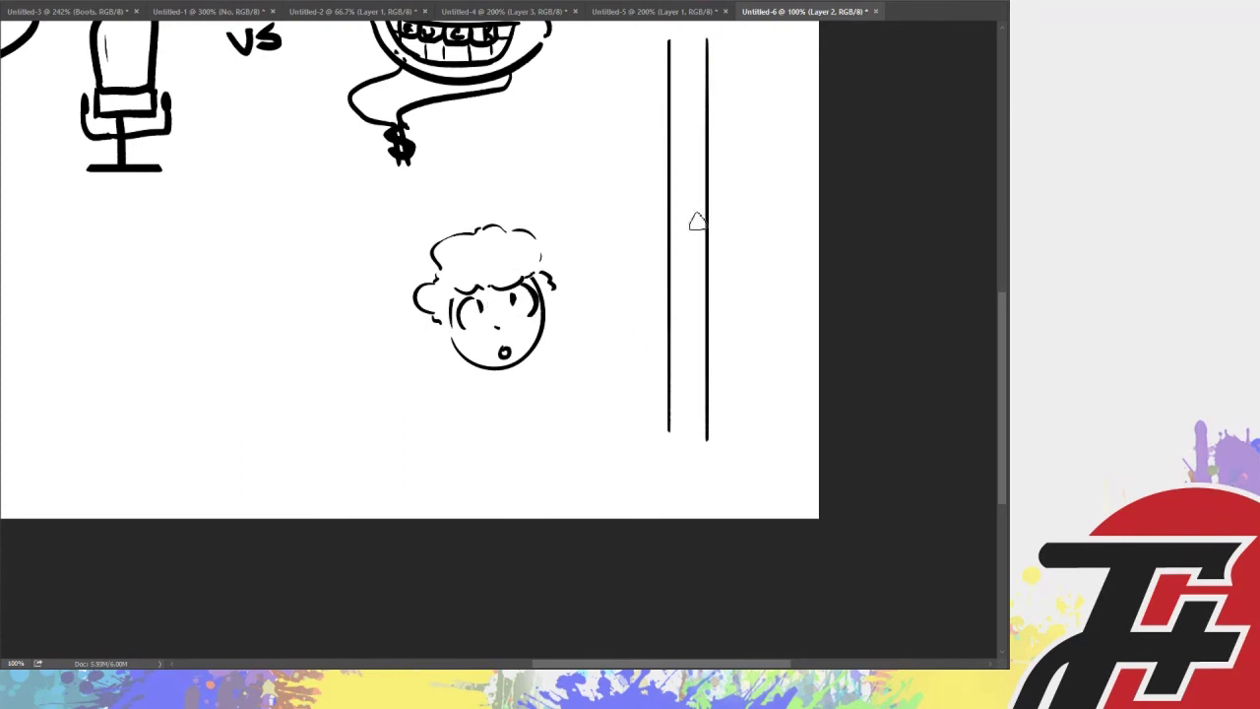
{"action": "left_click", "coordinate": [681, 157]}
{"action": "left_click", "coordinate": [687, 174]}
{"action": "left_click", "coordinate": [697, 401]}
{"action": "left_click", "coordinate": [693, 442]}
Draw the figure's two stick body lines and finish the 'NO.' caption's period
{"action": "left_click_drag", "start_coordinate": [468, 374], "coordinate": [480, 473]}
{"action": "left_click_drag", "start_coordinate": [524, 363], "coordinate": [525, 471]}
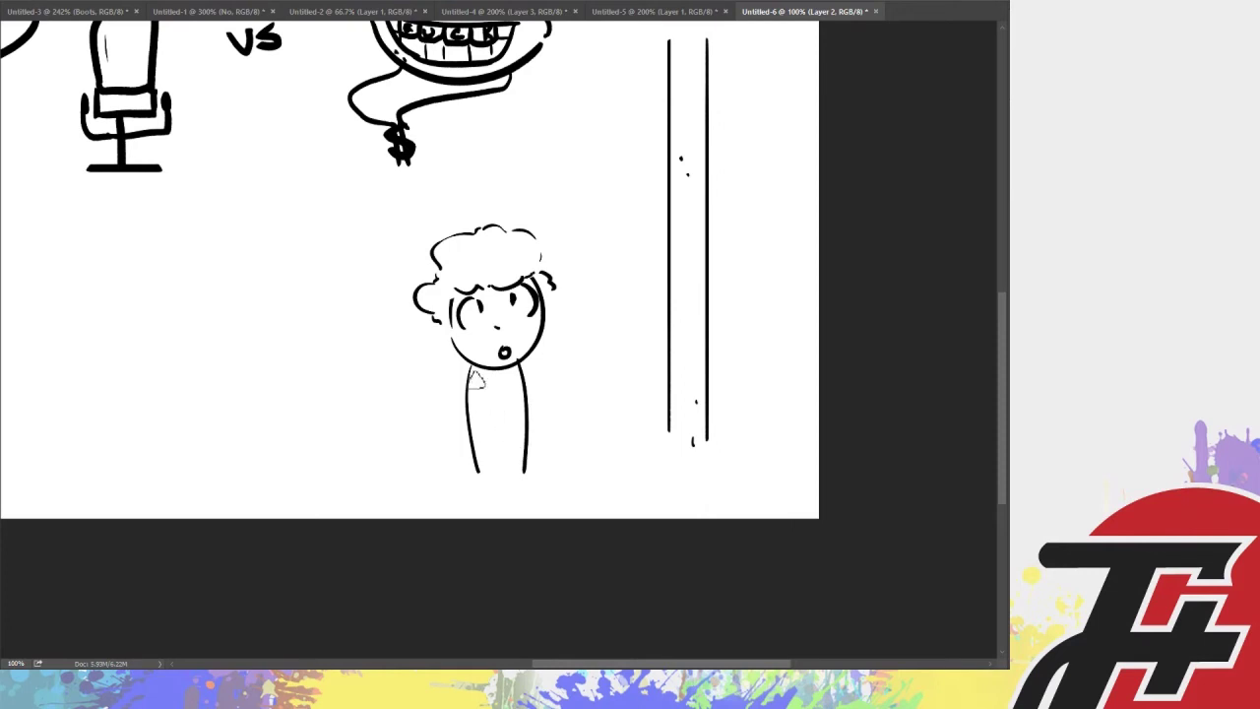
{"action": "left_click_drag", "start_coordinate": [471, 366], "coordinate": [464, 485]}
{"action": "left_click_drag", "start_coordinate": [530, 361], "coordinate": [526, 471]}
{"action": "mouse_move", "coordinate": [531, 372]}
{"action": "left_mouse_down"}
{"action": "mouse_move", "coordinate": [530, 451]}
{"action": "mouse_move", "coordinate": [512, 490]}
{"action": "mouse_move", "coordinate": [501, 483]}
{"action": "mouse_move", "coordinate": [515, 492]}
{"action": "mouse_move", "coordinate": [544, 481]}
{"action": "mouse_move", "coordinate": [536, 473]}
{"action": "left_mouse_up"}
{"action": "left_click", "coordinate": [548, 488]}
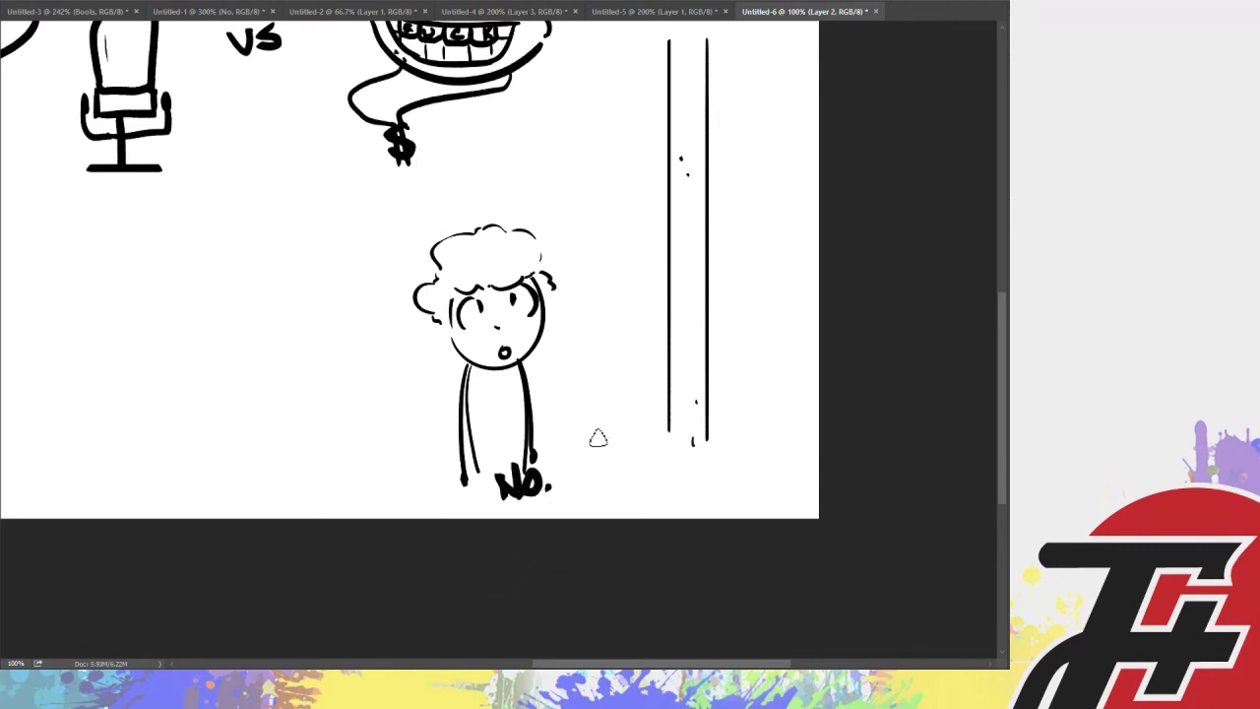
Letter a two-line caption beside the pole, delete it with a marquee, and zoom to 200%
{"action": "mouse_move", "coordinate": [570, 394]}
{"action": "left_mouse_down"}
{"action": "mouse_move", "coordinate": [580, 368]}
{"action": "mouse_move", "coordinate": [596, 394]}
{"action": "mouse_move", "coordinate": [613, 380]}
{"action": "mouse_move", "coordinate": [634, 393]}
{"action": "left_mouse_up"}
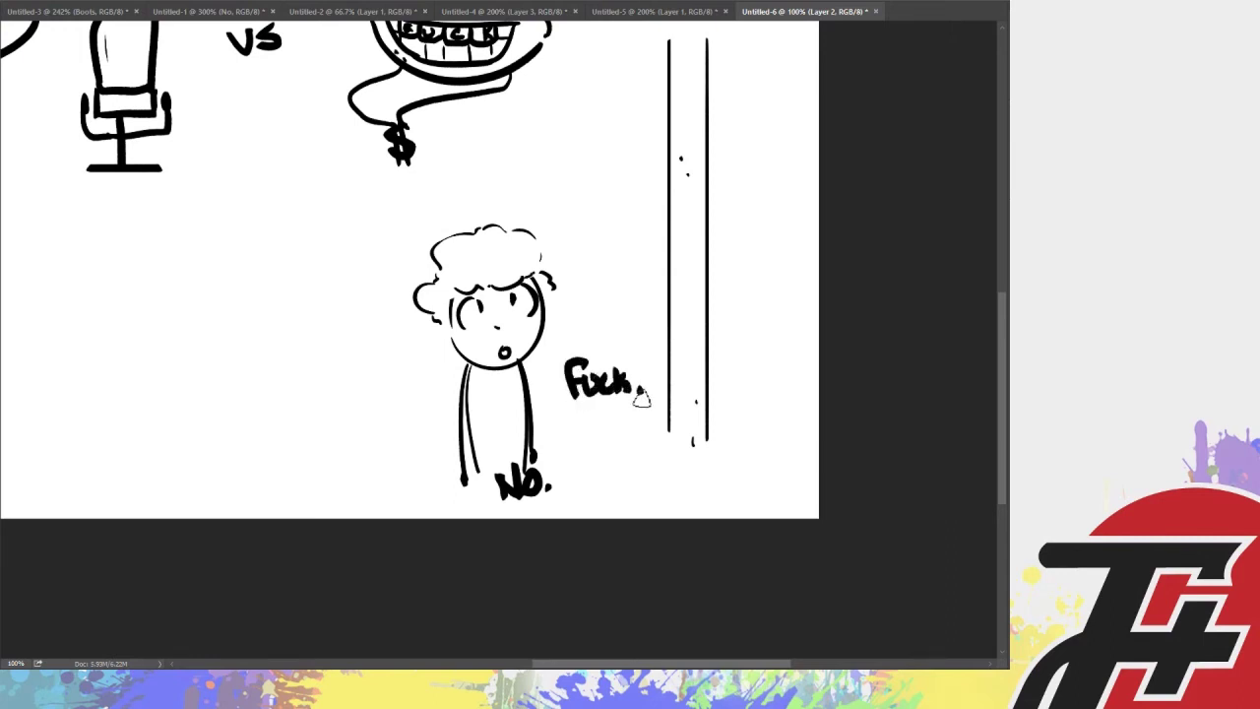
{"action": "mouse_move", "coordinate": [566, 448]}
{"action": "left_mouse_down"}
{"action": "mouse_move", "coordinate": [575, 411]}
{"action": "mouse_move", "coordinate": [588, 447]}
{"action": "mouse_move", "coordinate": [650, 434]}
{"action": "left_mouse_up"}
{"action": "left_click", "coordinate": [649, 434]}
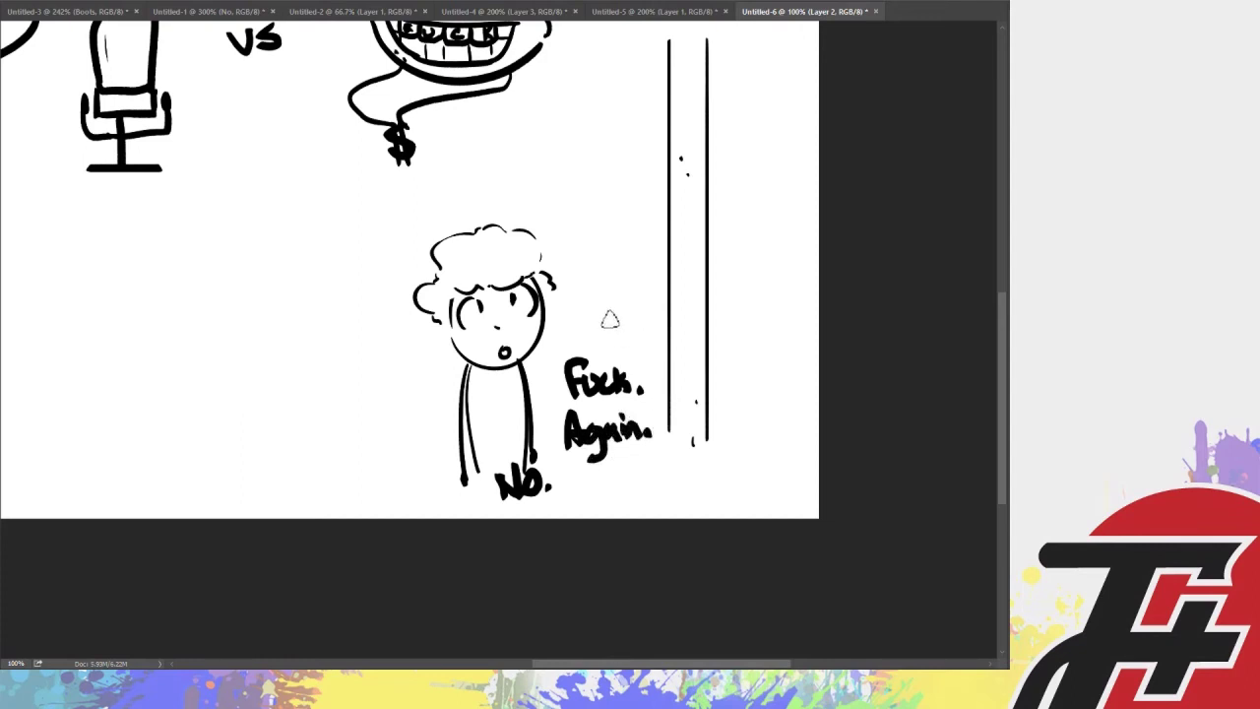
{"action": "left_click_drag", "start_coordinate": [605, 465], "coordinate": [666, 482]}
{"action": "key", "text": "Delete"}
{"action": "key", "text": "ctrl+plus"}
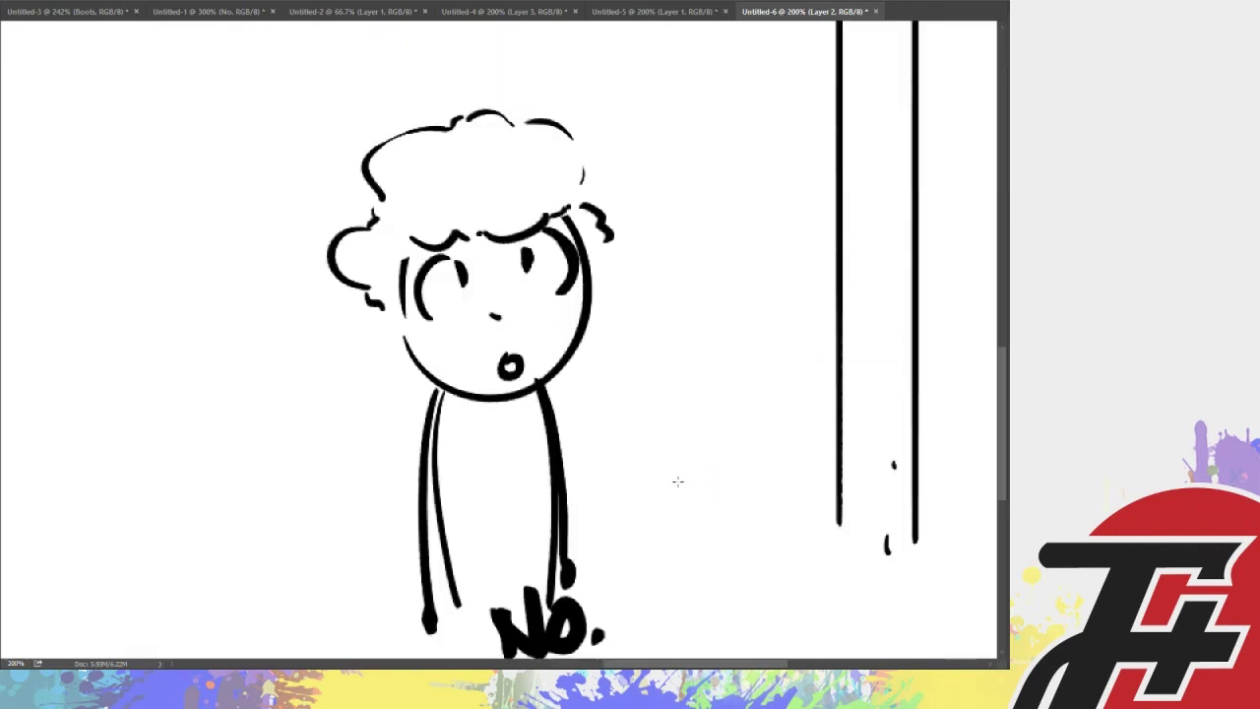
{"action": "scroll", "coordinate": [500, 339], "scroll_direction": "left", "scroll_amount": 10}
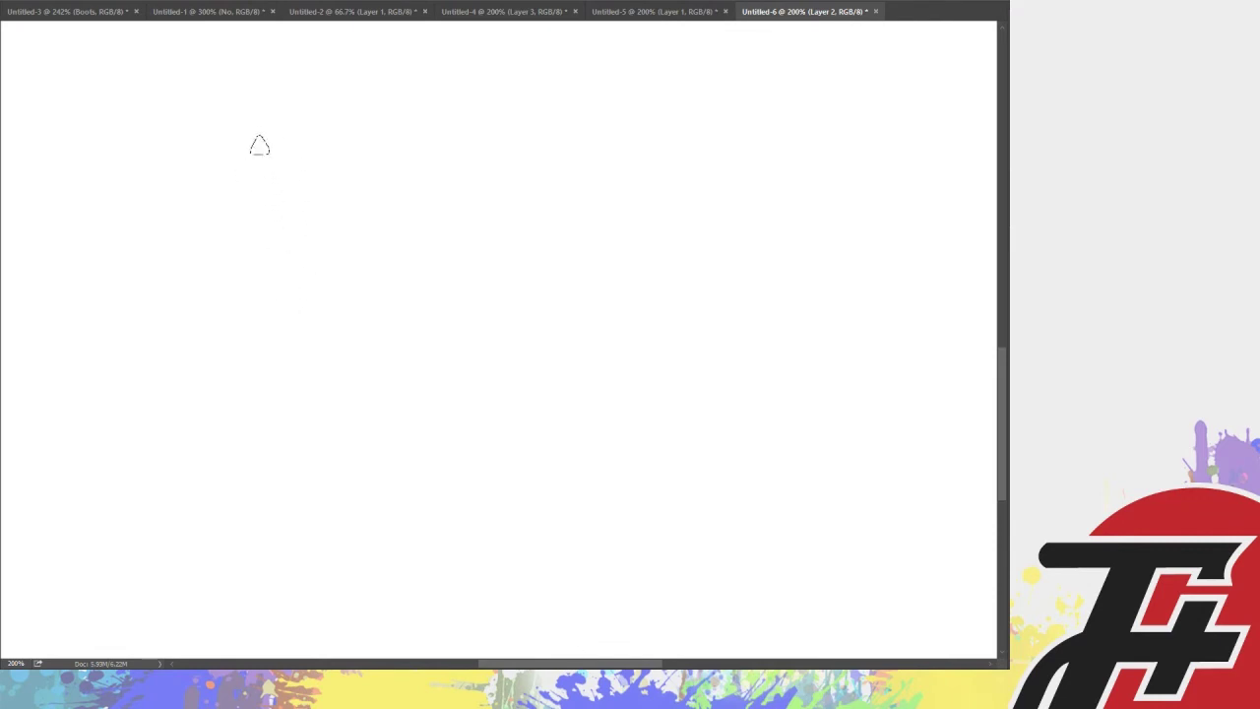
Draw the tall rounded outline of the new figure, left and right sides
{"action": "left_click_drag", "start_coordinate": [254, 124], "coordinate": [302, 491]}
{"action": "left_click_drag", "start_coordinate": [245, 87], "coordinate": [253, 119]}
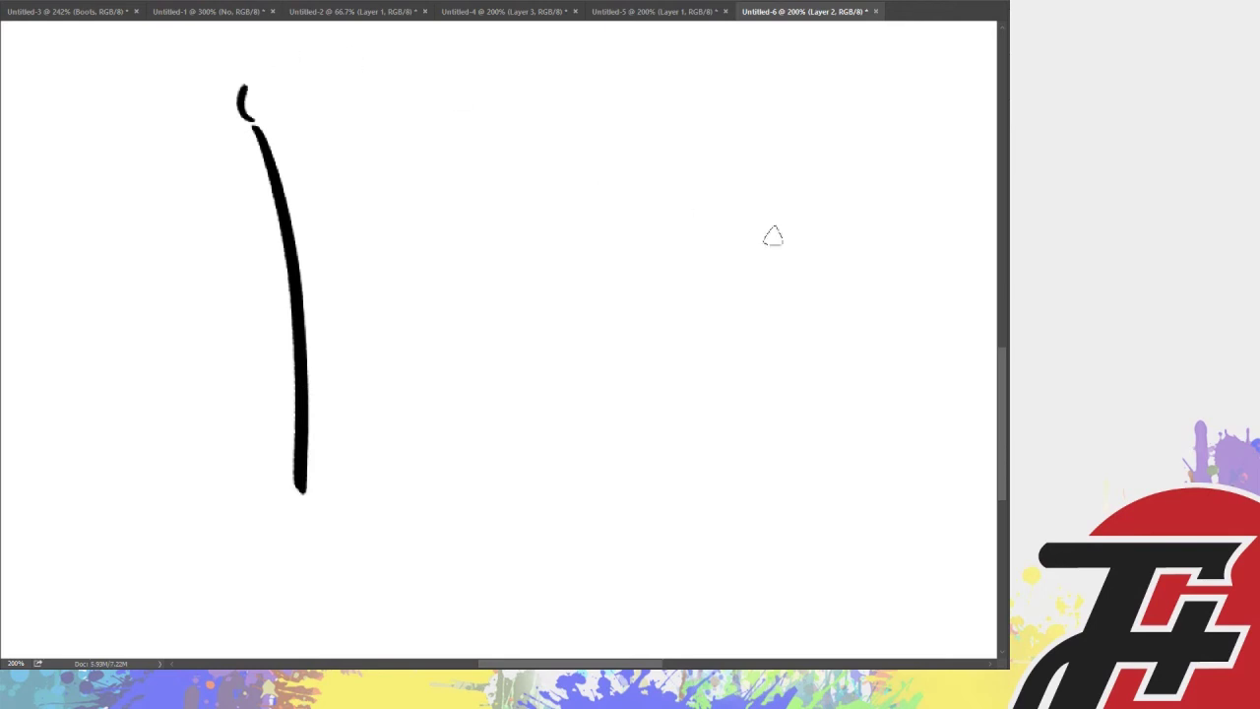
{"action": "scroll", "coordinate": [499, 339], "scroll_direction": "up", "scroll_amount": 2}
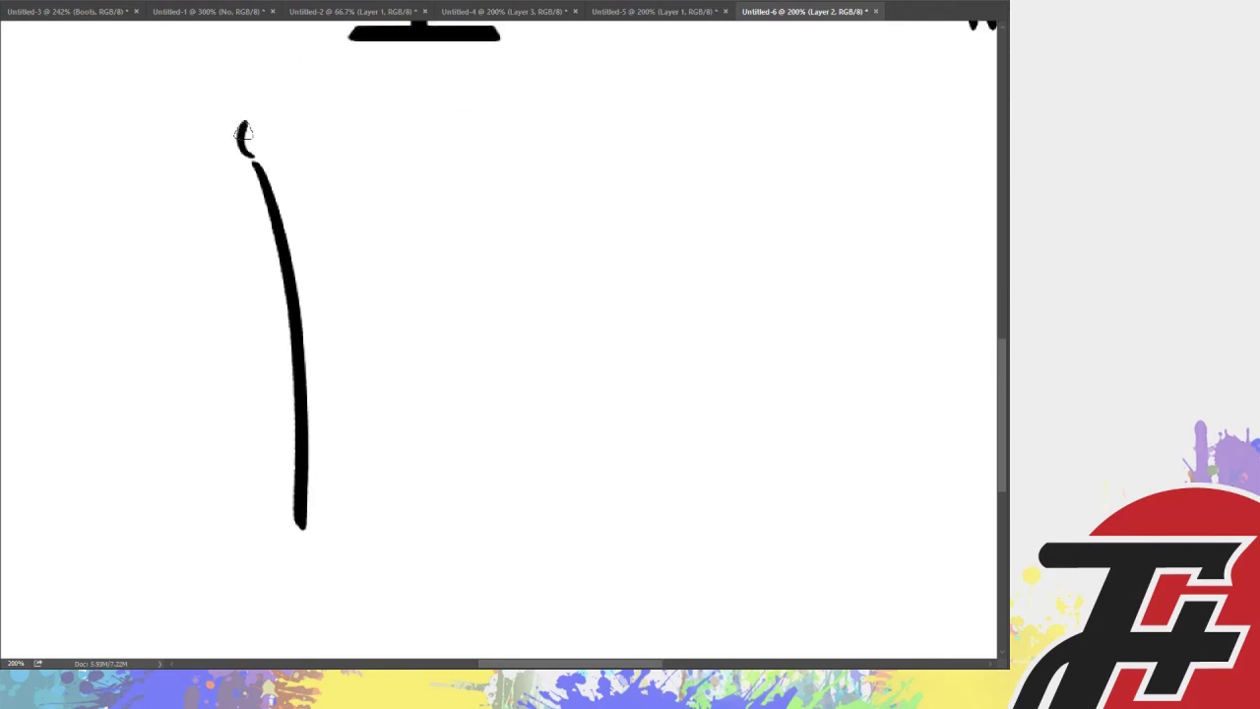
{"action": "mouse_move", "coordinate": [245, 131]}
{"action": "left_mouse_down"}
{"action": "mouse_move", "coordinate": [416, 81]}
{"action": "mouse_move", "coordinate": [446, 129]}
{"action": "mouse_move", "coordinate": [466, 450]}
{"action": "mouse_move", "coordinate": [454, 529]}
{"action": "left_mouse_up"}
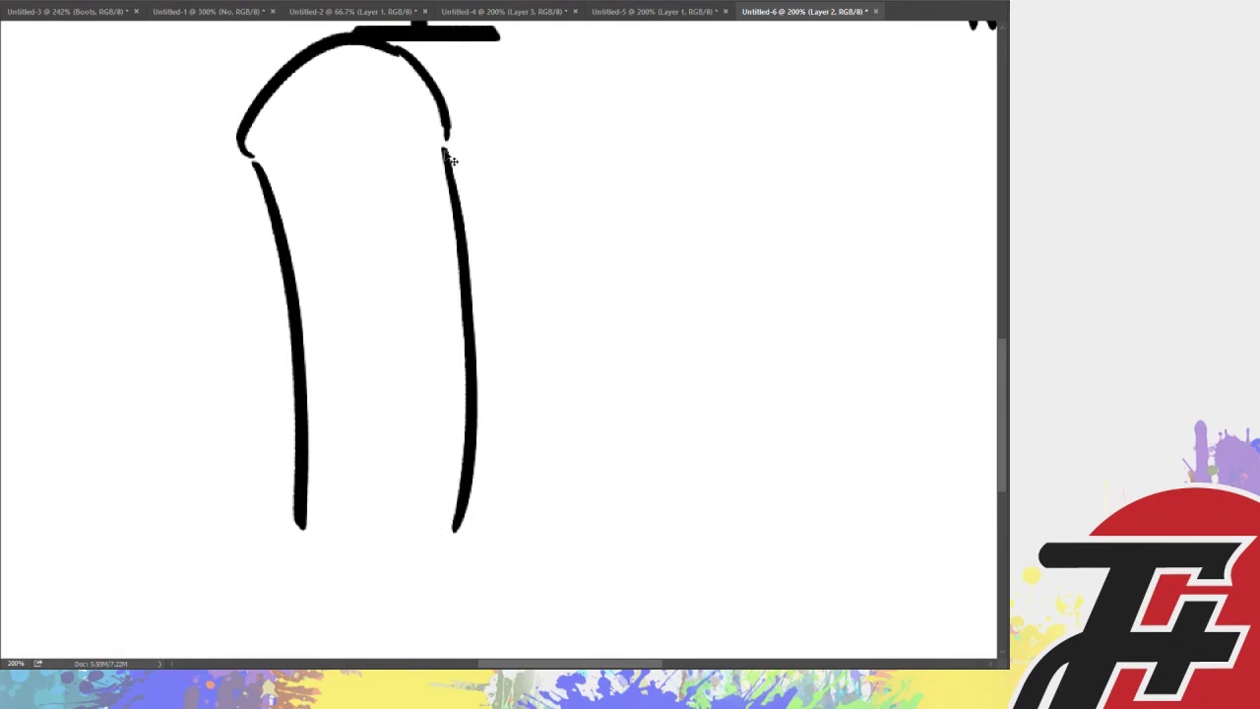
{"action": "key", "text": "ctrl+z"}
{"action": "left_click_drag", "start_coordinate": [442, 146], "coordinate": [464, 548]}
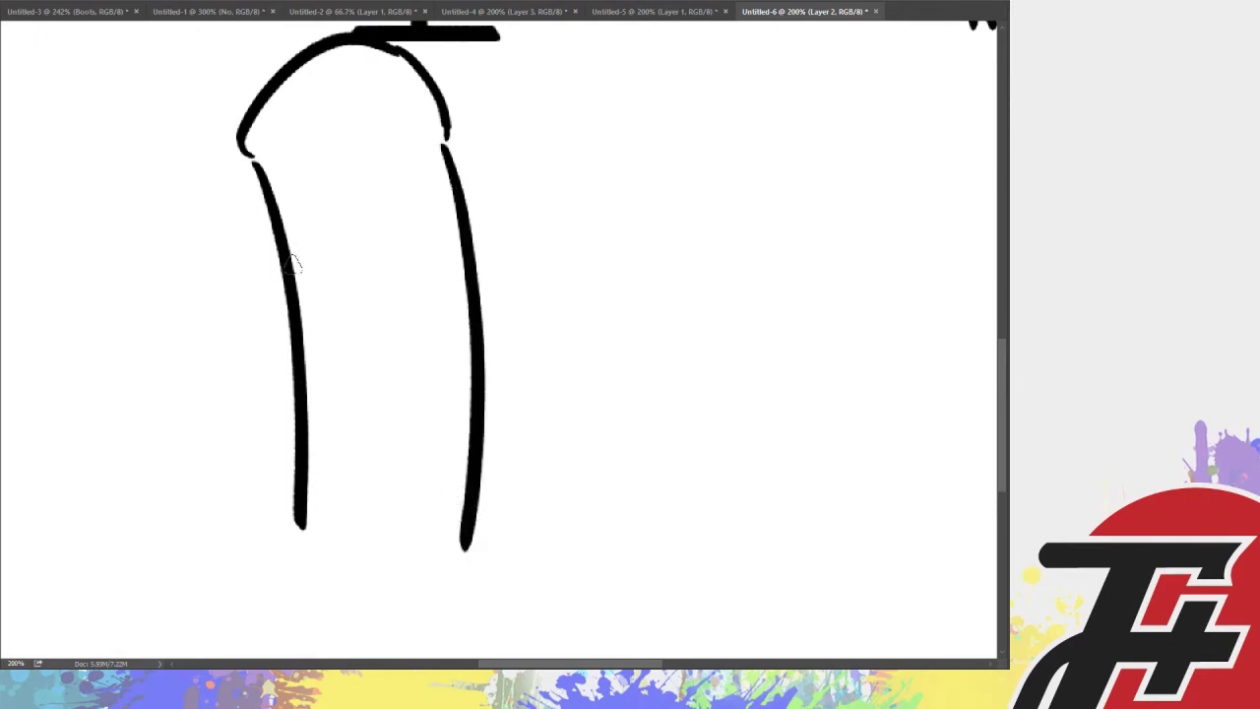
Add a V-shaped collar and a long thick tie to the figure
{"action": "mouse_move", "coordinate": [291, 264]}
{"action": "left_mouse_down"}
{"action": "mouse_move", "coordinate": [297, 330]}
{"action": "mouse_move", "coordinate": [387, 331]}
{"action": "left_mouse_up"}
{"action": "key", "text": "ctrl+z"}
{"action": "left_click_drag", "start_coordinate": [467, 258], "coordinate": [402, 329]}
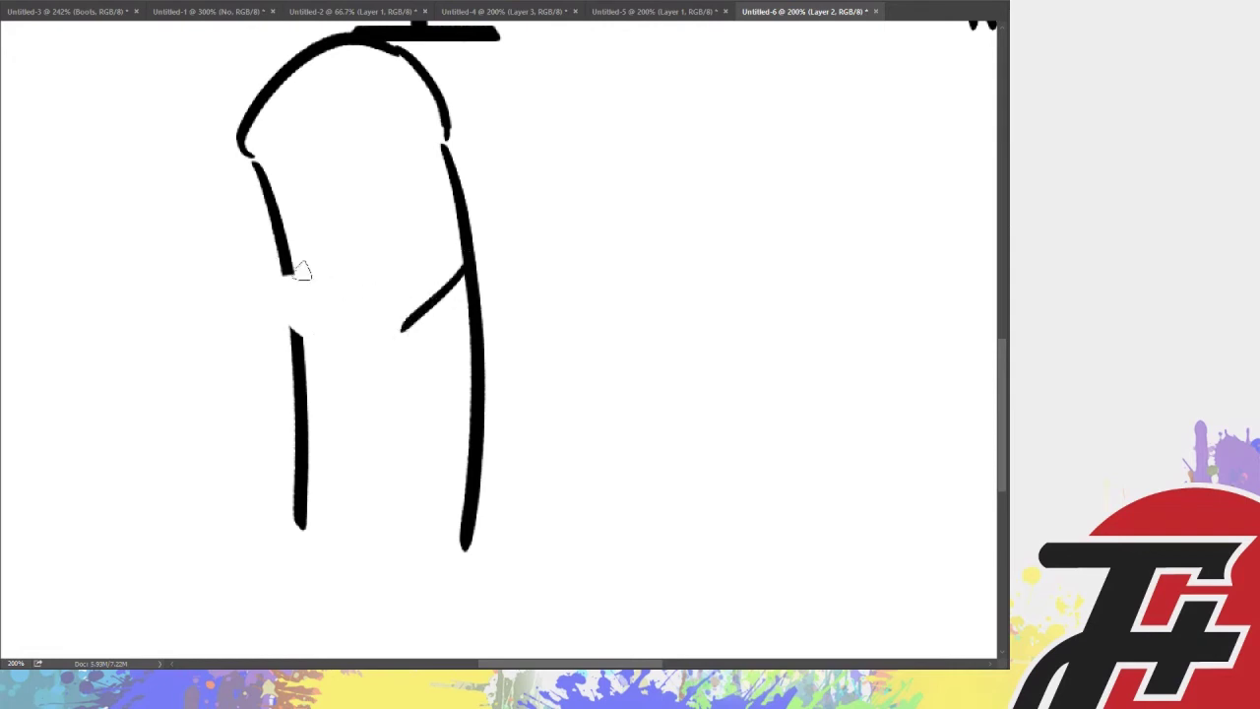
{"action": "mouse_move", "coordinate": [282, 264]}
{"action": "left_mouse_down"}
{"action": "mouse_move", "coordinate": [281, 313]}
{"action": "mouse_move", "coordinate": [404, 327]}
{"action": "mouse_move", "coordinate": [471, 301]}
{"action": "left_mouse_up"}
{"action": "mouse_move", "coordinate": [284, 309]}
{"action": "left_mouse_down"}
{"action": "mouse_move", "coordinate": [411, 332]}
{"action": "mouse_move", "coordinate": [412, 425]}
{"action": "left_mouse_up"}
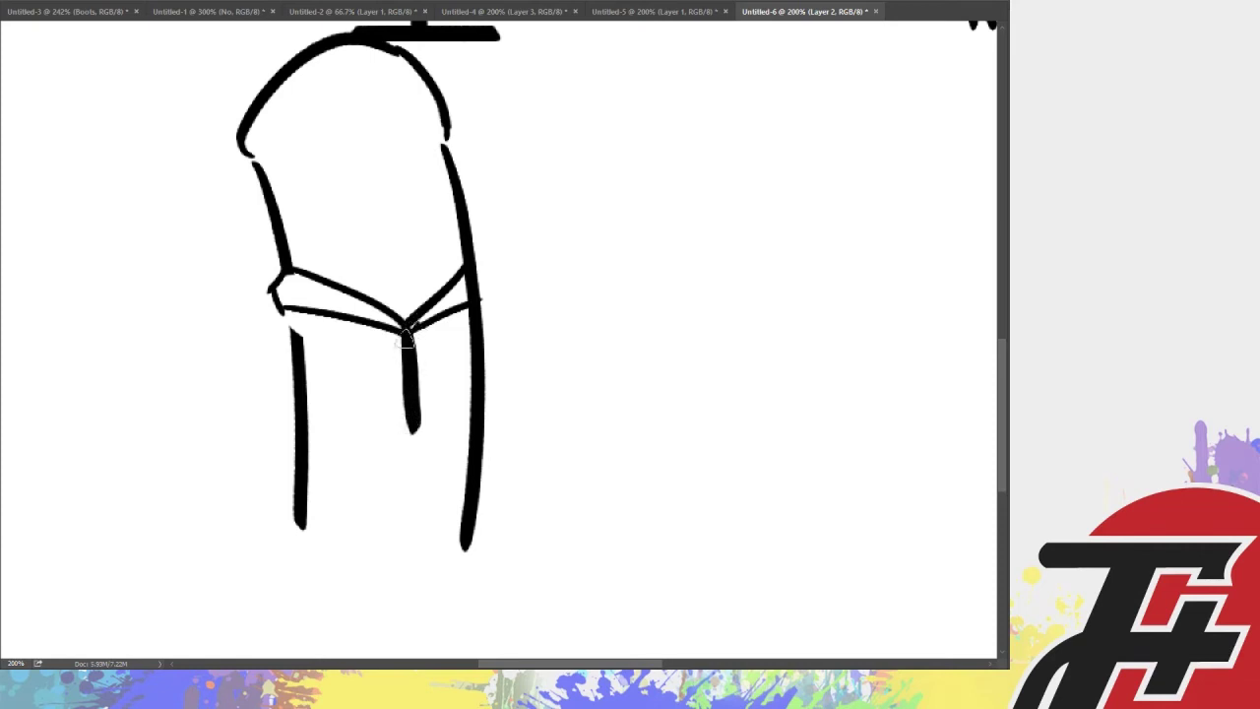
{"action": "mouse_move", "coordinate": [405, 334]}
{"action": "left_mouse_down"}
{"action": "mouse_move", "coordinate": [413, 441]}
{"action": "mouse_move", "coordinate": [418, 422]}
{"action": "mouse_move", "coordinate": [325, 601]}
{"action": "left_mouse_up"}
{"action": "key", "text": "ctrl+z"}
{"action": "mouse_move", "coordinate": [407, 423]}
{"action": "left_mouse_down"}
{"action": "mouse_move", "coordinate": [405, 540]}
{"action": "mouse_move", "coordinate": [424, 469]}
{"action": "left_mouse_up"}
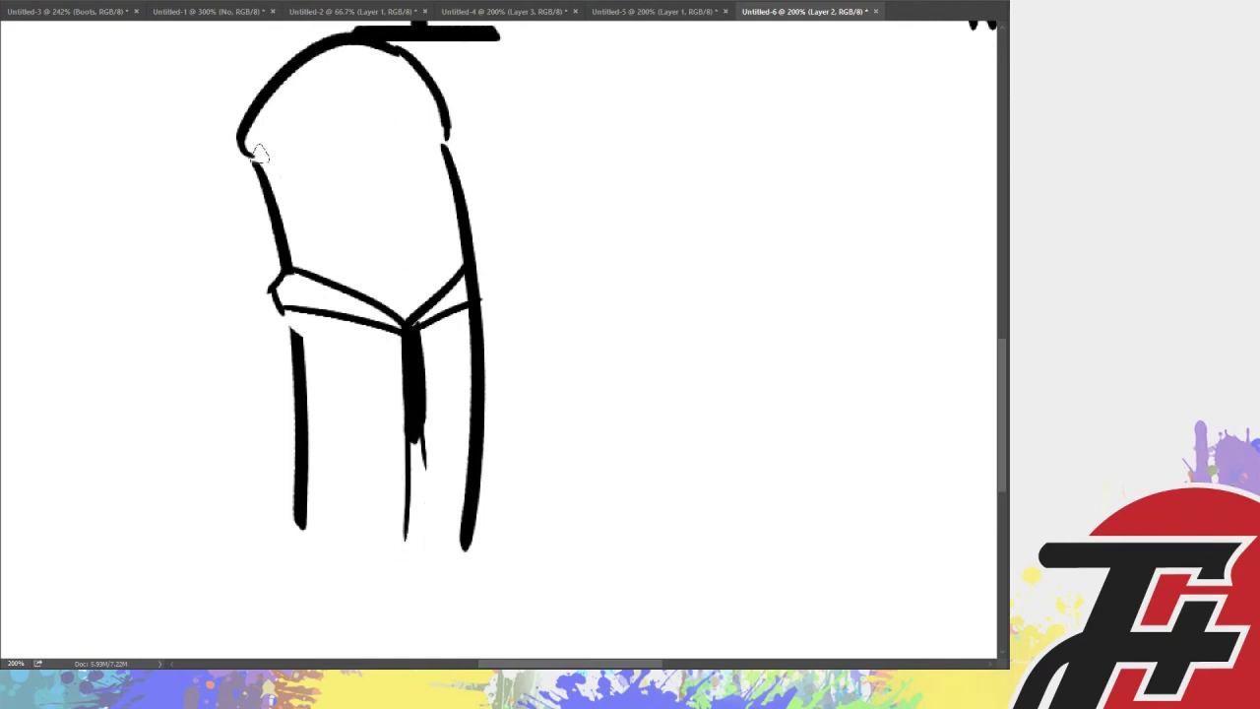
Draw the cap brim with a round head mirror, plus the mustache and two eyes
{"action": "left_click_drag", "start_coordinate": [258, 153], "coordinate": [449, 122]}
{"action": "left_click_drag", "start_coordinate": [362, 119], "coordinate": [403, 117]}
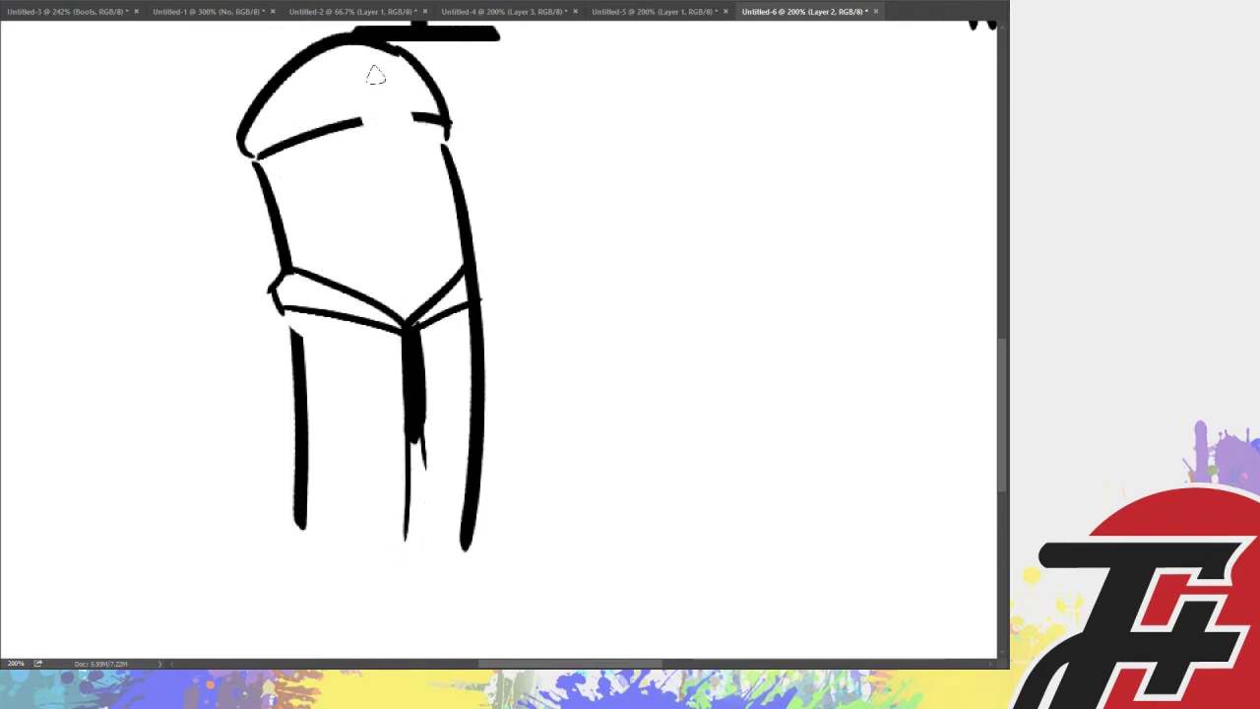
{"action": "mouse_move", "coordinate": [376, 72]}
{"action": "left_mouse_down"}
{"action": "mouse_move", "coordinate": [371, 63]}
{"action": "mouse_move", "coordinate": [386, 103]}
{"action": "left_mouse_up"}
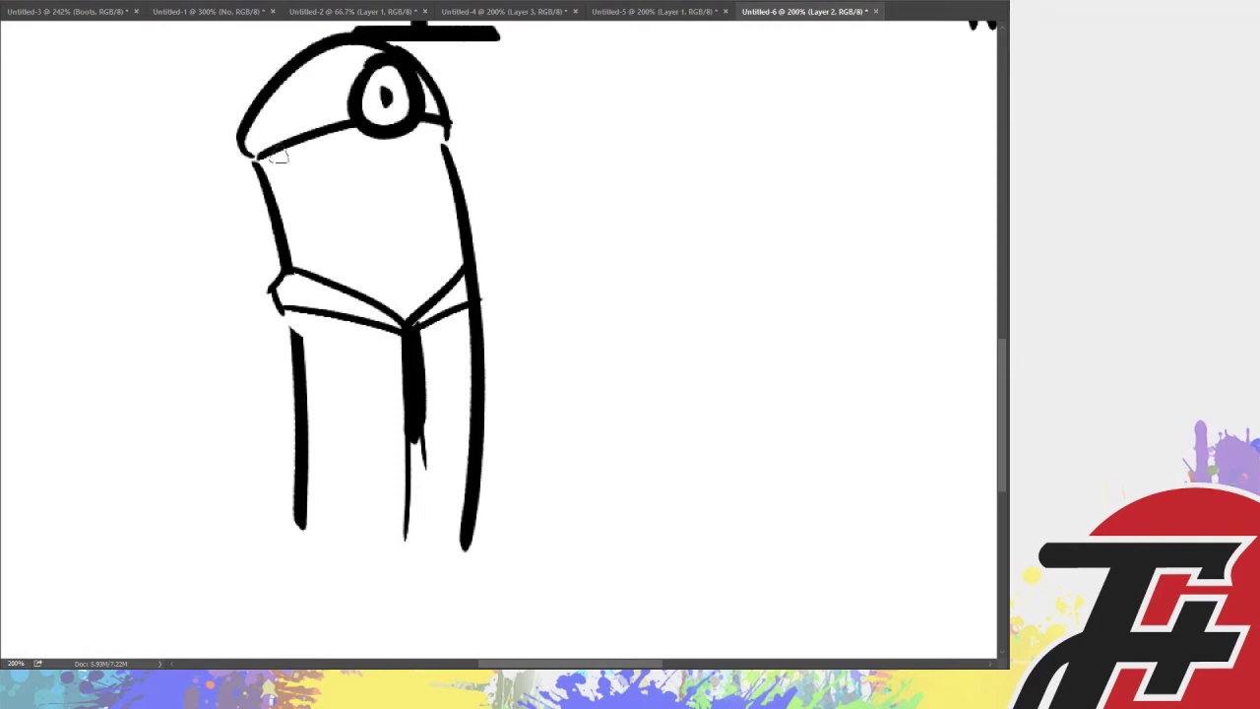
{"action": "left_click_drag", "start_coordinate": [260, 157], "coordinate": [461, 131]}
{"action": "key", "text": "ctrl+z"}
{"action": "left_click_drag", "start_coordinate": [260, 160], "coordinate": [449, 128]}
{"action": "left_click_drag", "start_coordinate": [332, 238], "coordinate": [455, 225]}
{"action": "left_click_drag", "start_coordinate": [329, 187], "coordinate": [430, 175]}
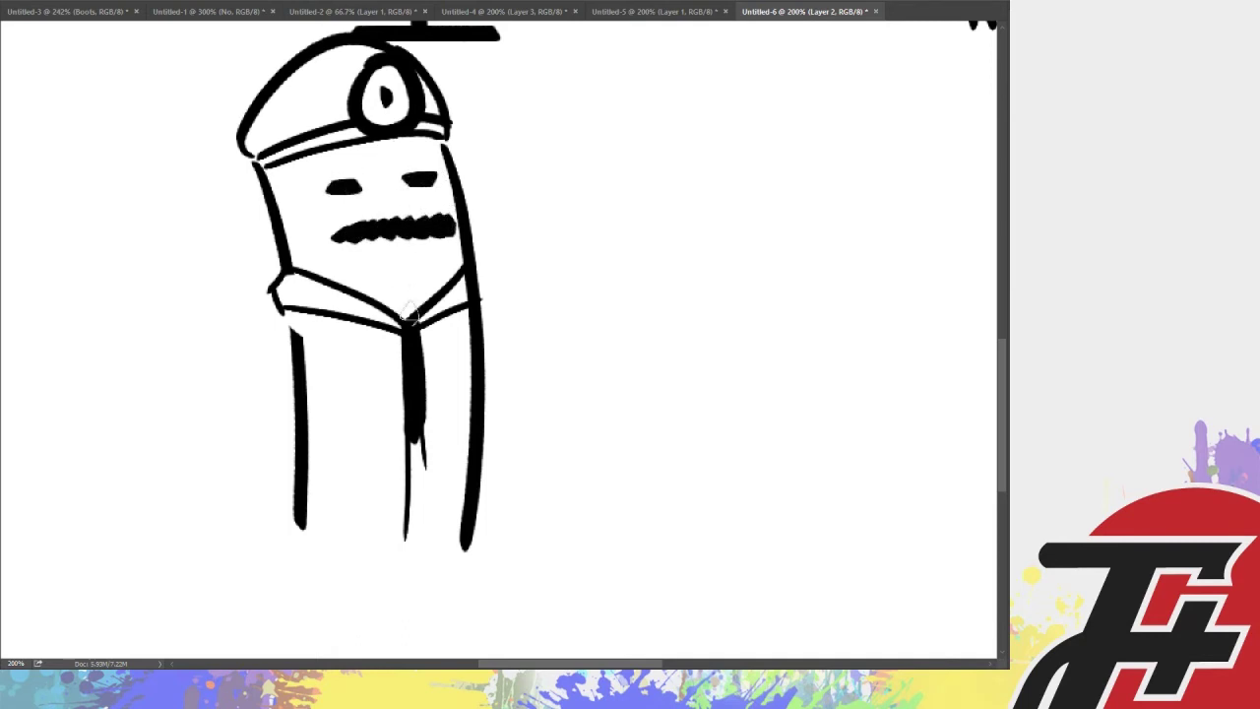
Letter the caption 'Dr. Dick.' beside the doctor's head
{"action": "left_click_drag", "start_coordinate": [507, 138], "coordinate": [508, 181]}
{"action": "mouse_move", "coordinate": [505, 138]}
{"action": "left_mouse_down"}
{"action": "mouse_move", "coordinate": [548, 164]}
{"action": "mouse_move", "coordinate": [514, 181]}
{"action": "mouse_move", "coordinate": [558, 182]}
{"action": "left_mouse_up"}
{"action": "mouse_move", "coordinate": [559, 168]}
{"action": "left_mouse_down"}
{"action": "mouse_move", "coordinate": [591, 159]}
{"action": "mouse_move", "coordinate": [639, 183]}
{"action": "left_mouse_up"}
{"action": "left_click", "coordinate": [595, 175]}
{"action": "left_click_drag", "start_coordinate": [630, 134], "coordinate": [640, 181]}
{"action": "mouse_move", "coordinate": [691, 147]}
{"action": "left_mouse_down"}
{"action": "mouse_move", "coordinate": [693, 181]}
{"action": "mouse_move", "coordinate": [790, 177]}
{"action": "left_mouse_up"}
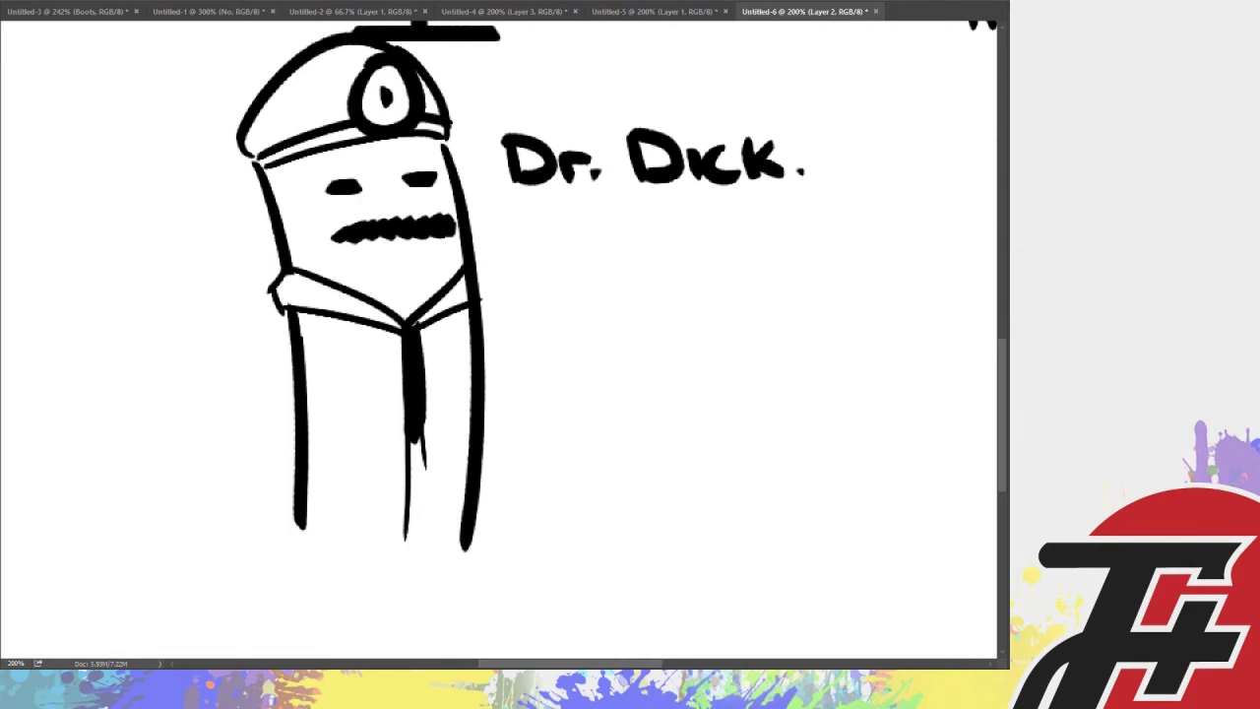
Repaint the doctor's mustache thick and smooth and dot the i in 'Dick'
{"action": "left_click_drag", "start_coordinate": [340, 234], "coordinate": [453, 215]}
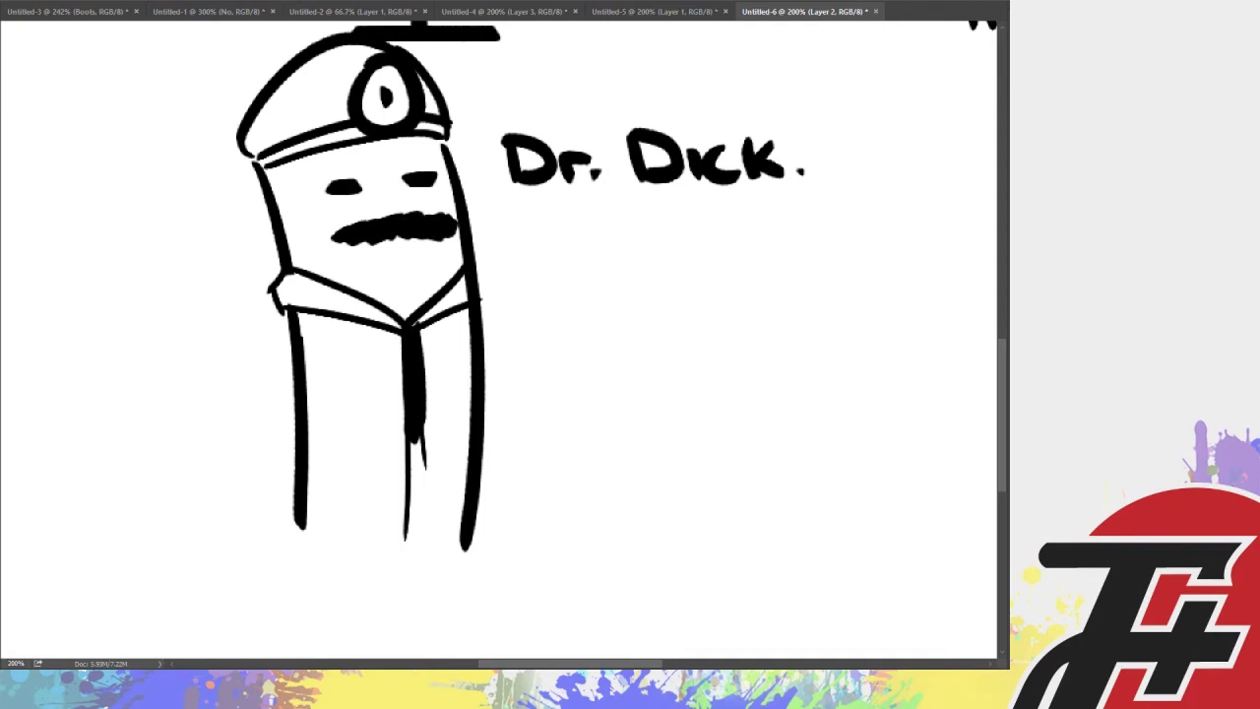
{"action": "left_click", "coordinate": [694, 137]}
{"action": "key", "text": "ctrl+minus"}
{"action": "key", "text": "ctrl+plus"}
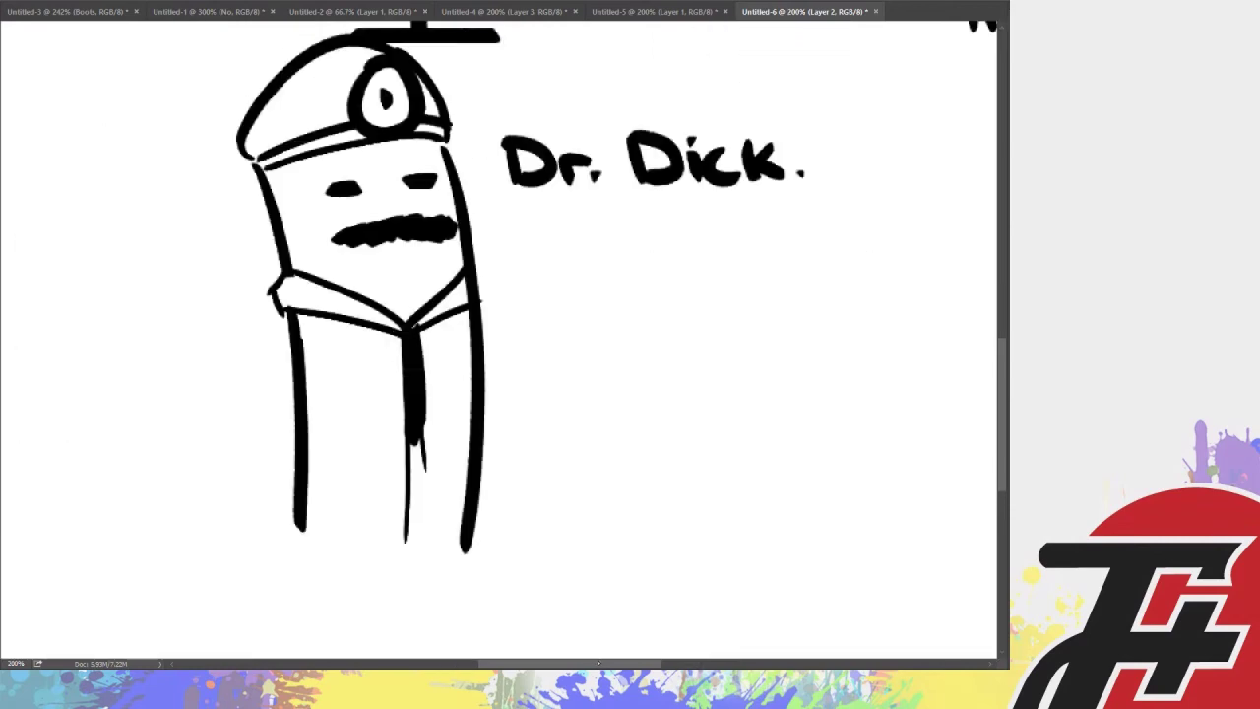
{"action": "left_click_drag", "start_coordinate": [597, 661], "coordinate": [771, 662]}
{"action": "left_click_drag", "start_coordinate": [1004, 406], "coordinate": [1004, 225]}
{"action": "mouse_move", "coordinate": [1001, 288]}
{"action": "left_mouse_down"}
{"action": "mouse_move", "coordinate": [1001, 174]}
{"action": "mouse_move", "coordinate": [1000, 292]}
{"action": "left_mouse_up"}
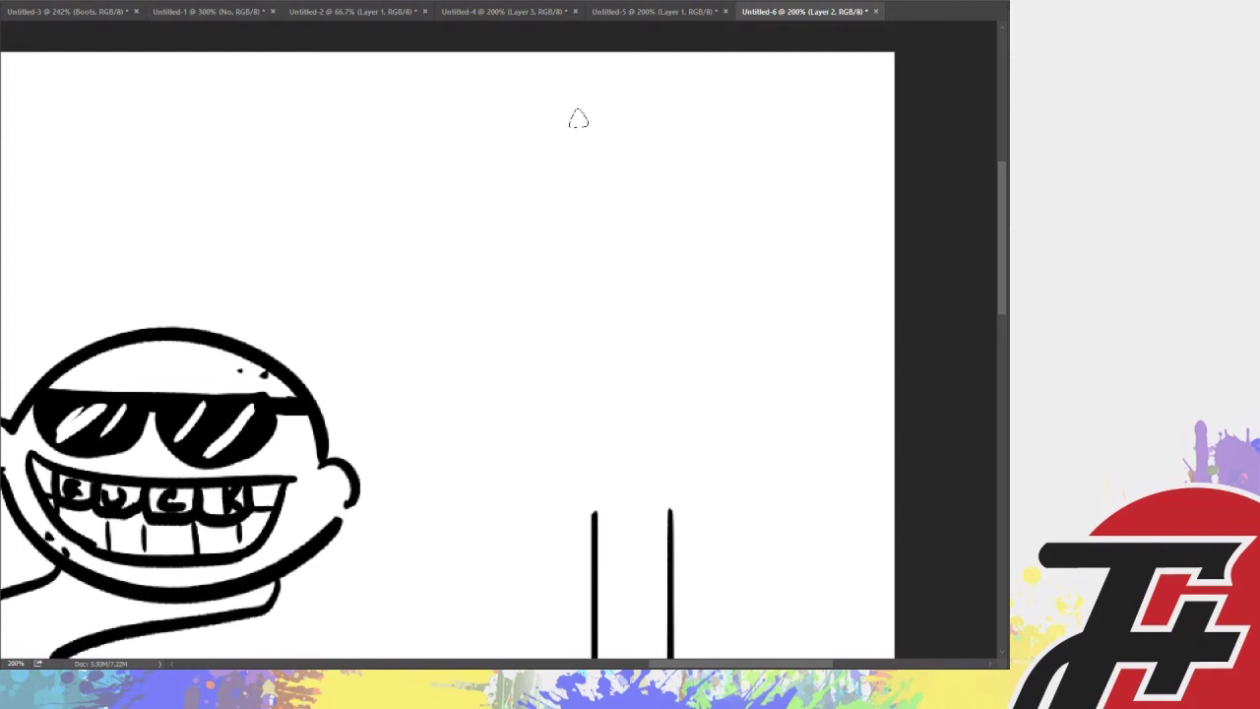
Undo a stray black stroke, then sketch the figure's legs and horizontal body in blue
{"action": "mouse_move", "coordinate": [511, 226]}
{"action": "left_mouse_down"}
{"action": "mouse_move", "coordinate": [490, 285]}
{"action": "mouse_move", "coordinate": [512, 212]}
{"action": "mouse_move", "coordinate": [599, 244]}
{"action": "mouse_move", "coordinate": [591, 233]}
{"action": "left_mouse_up"}
{"action": "key", "text": "ctrl+alt+z"}
{"action": "key", "text": "ctrl+alt+z"}
{"action": "key", "text": "ctrl+alt+z"}
{"action": "left_click_drag", "start_coordinate": [548, 195], "coordinate": [469, 340]}
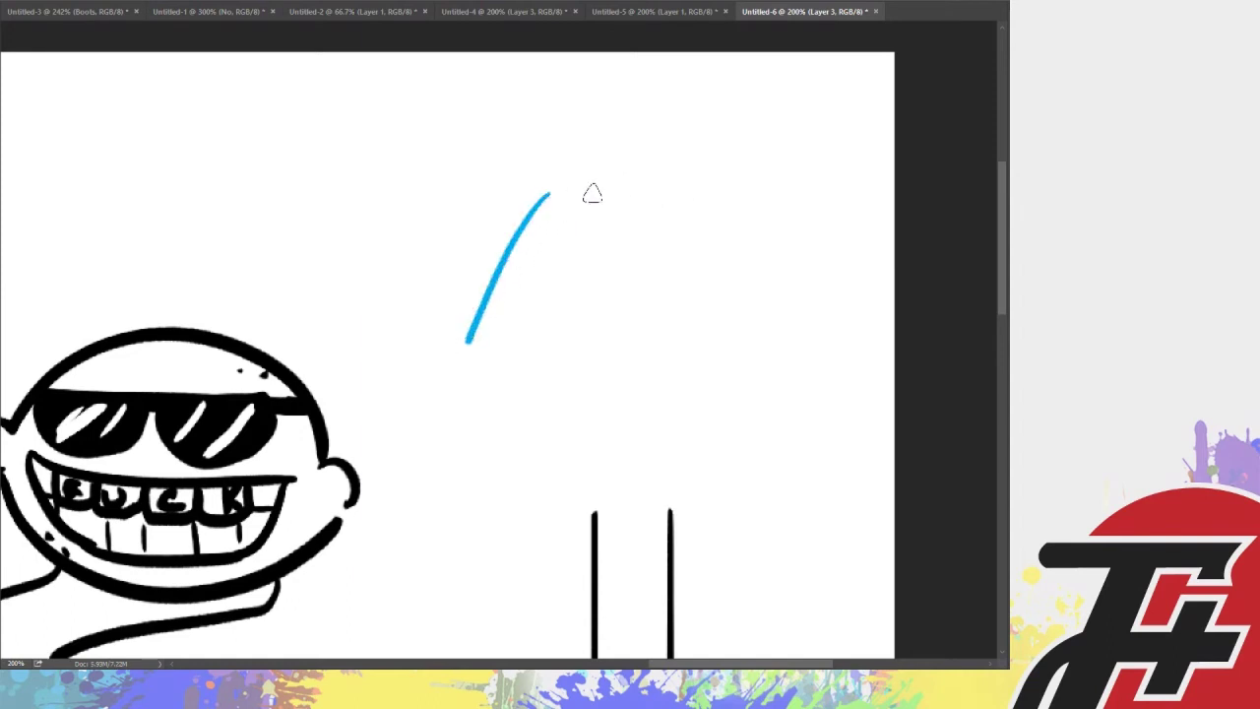
{"action": "mouse_move", "coordinate": [602, 207]}
{"action": "left_mouse_down"}
{"action": "mouse_move", "coordinate": [447, 375]}
{"action": "mouse_move", "coordinate": [434, 409]}
{"action": "left_mouse_up"}
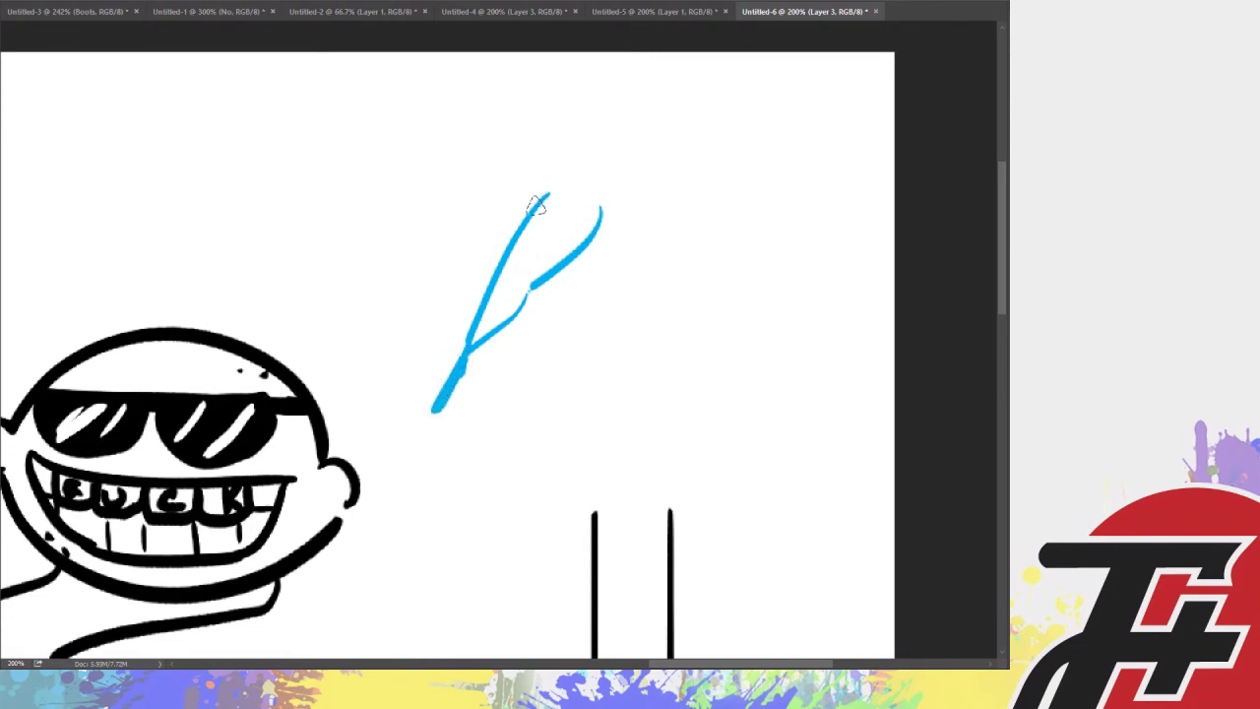
{"action": "mouse_move", "coordinate": [540, 196]}
{"action": "left_mouse_down"}
{"action": "mouse_move", "coordinate": [585, 226]}
{"action": "mouse_move", "coordinate": [621, 155]}
{"action": "mouse_move", "coordinate": [742, 160]}
{"action": "left_mouse_up"}
{"action": "left_click_drag", "start_coordinate": [601, 207], "coordinate": [716, 178]}
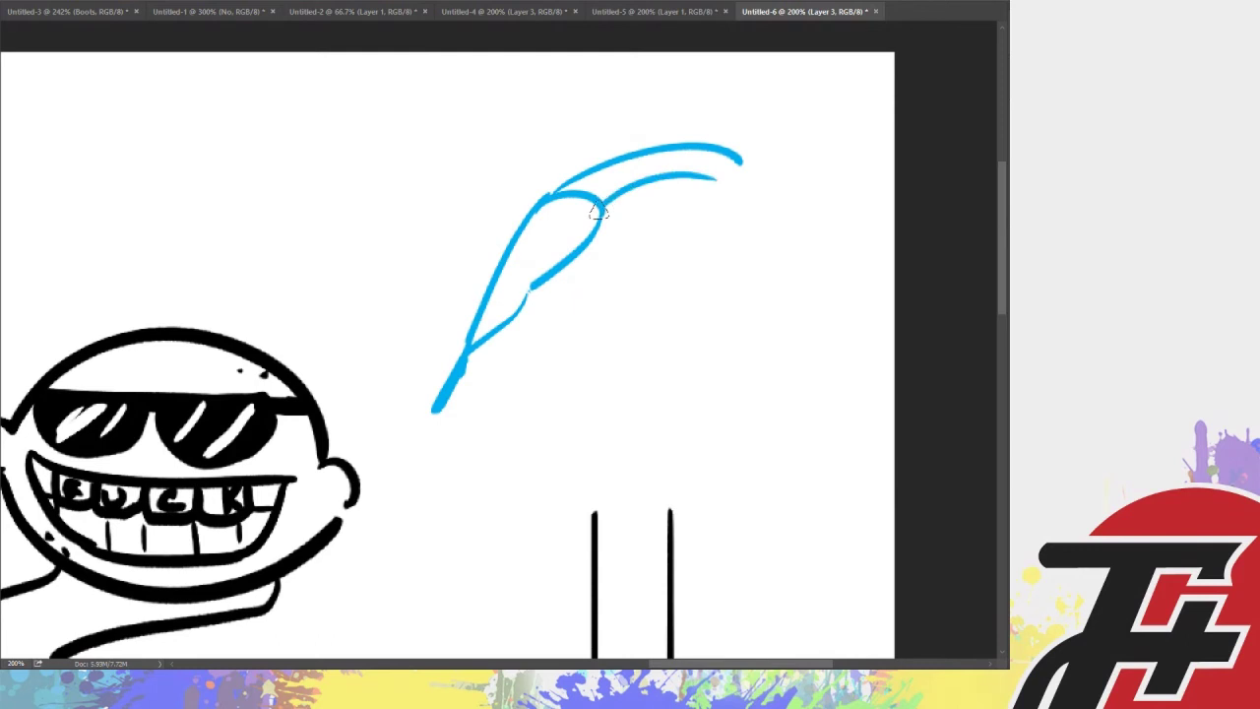
{"action": "key", "text": "ctrl+z"}
{"action": "mouse_move", "coordinate": [599, 218]}
{"action": "left_mouse_down"}
{"action": "mouse_move", "coordinate": [668, 189]}
{"action": "mouse_move", "coordinate": [750, 182]}
{"action": "left_mouse_up"}
Add the head, reaching hand, trailing legs and vertical pole, then marquee-select the sketch
{"action": "mouse_move", "coordinate": [675, 138]}
{"action": "left_mouse_down"}
{"action": "mouse_move", "coordinate": [675, 120]}
{"action": "mouse_move", "coordinate": [662, 157]}
{"action": "mouse_move", "coordinate": [704, 143]}
{"action": "mouse_move", "coordinate": [788, 219]}
{"action": "mouse_move", "coordinate": [751, 176]}
{"action": "mouse_move", "coordinate": [813, 224]}
{"action": "left_mouse_up"}
{"action": "key", "text": "ctrl+z"}
{"action": "key", "text": "ctrl+z"}
{"action": "mouse_move", "coordinate": [743, 177]}
{"action": "left_mouse_down"}
{"action": "mouse_move", "coordinate": [748, 211]}
{"action": "mouse_move", "coordinate": [807, 212]}
{"action": "left_mouse_up"}
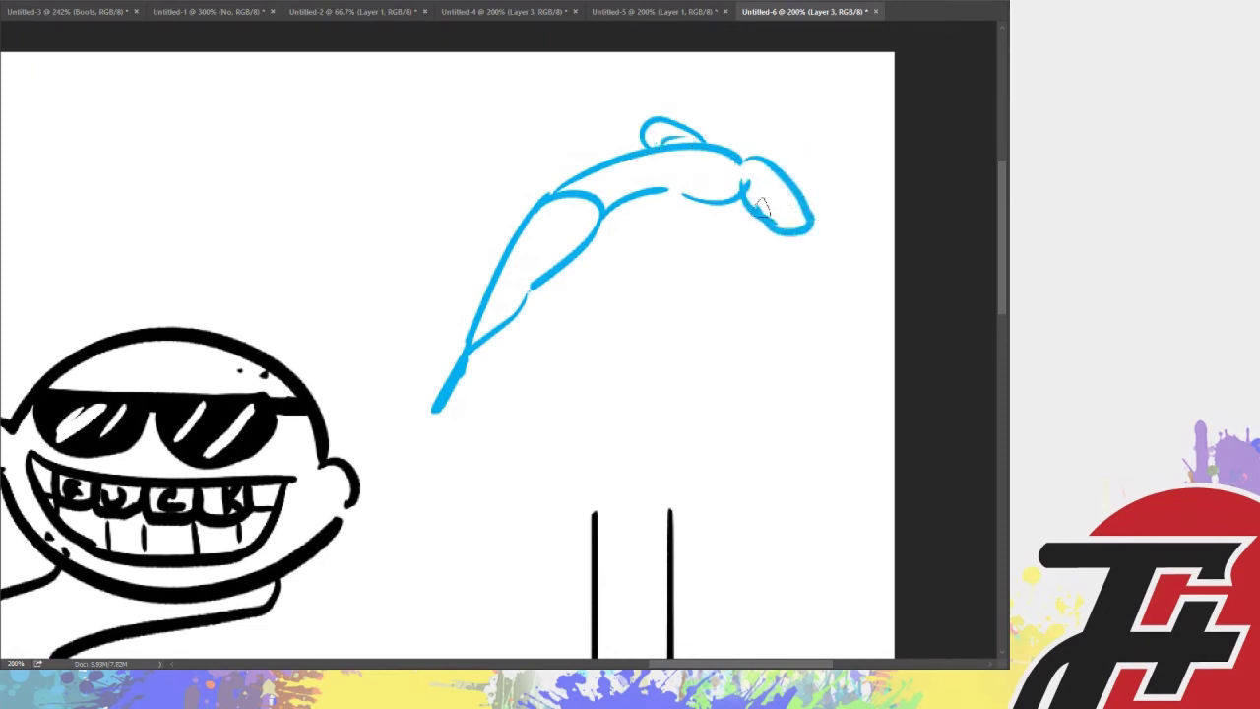
{"action": "mouse_move", "coordinate": [590, 168]}
{"action": "left_mouse_down"}
{"action": "mouse_move", "coordinate": [486, 171]}
{"action": "mouse_move", "coordinate": [366, 206]}
{"action": "mouse_move", "coordinate": [306, 268]}
{"action": "left_mouse_up"}
{"action": "mouse_move", "coordinate": [537, 202]}
{"action": "left_mouse_down"}
{"action": "mouse_move", "coordinate": [420, 208]}
{"action": "mouse_move", "coordinate": [283, 294]}
{"action": "left_mouse_up"}
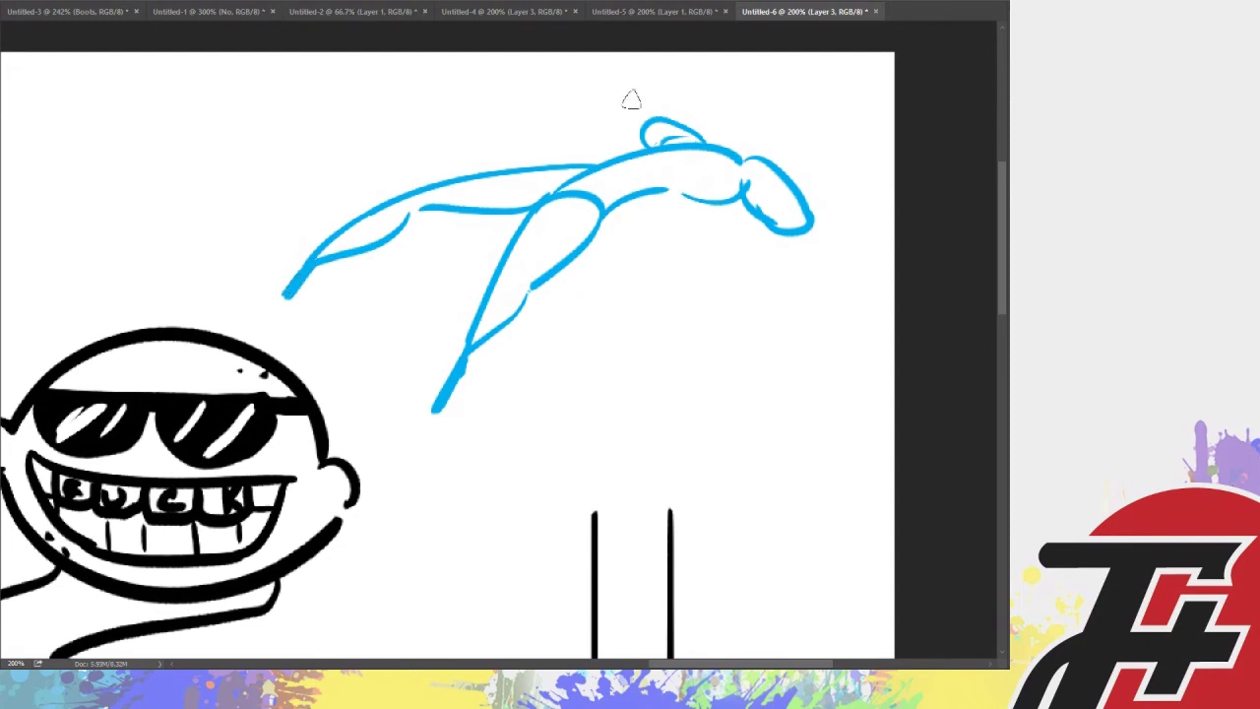
{"action": "left_click_drag", "start_coordinate": [620, 61], "coordinate": [606, 414]}
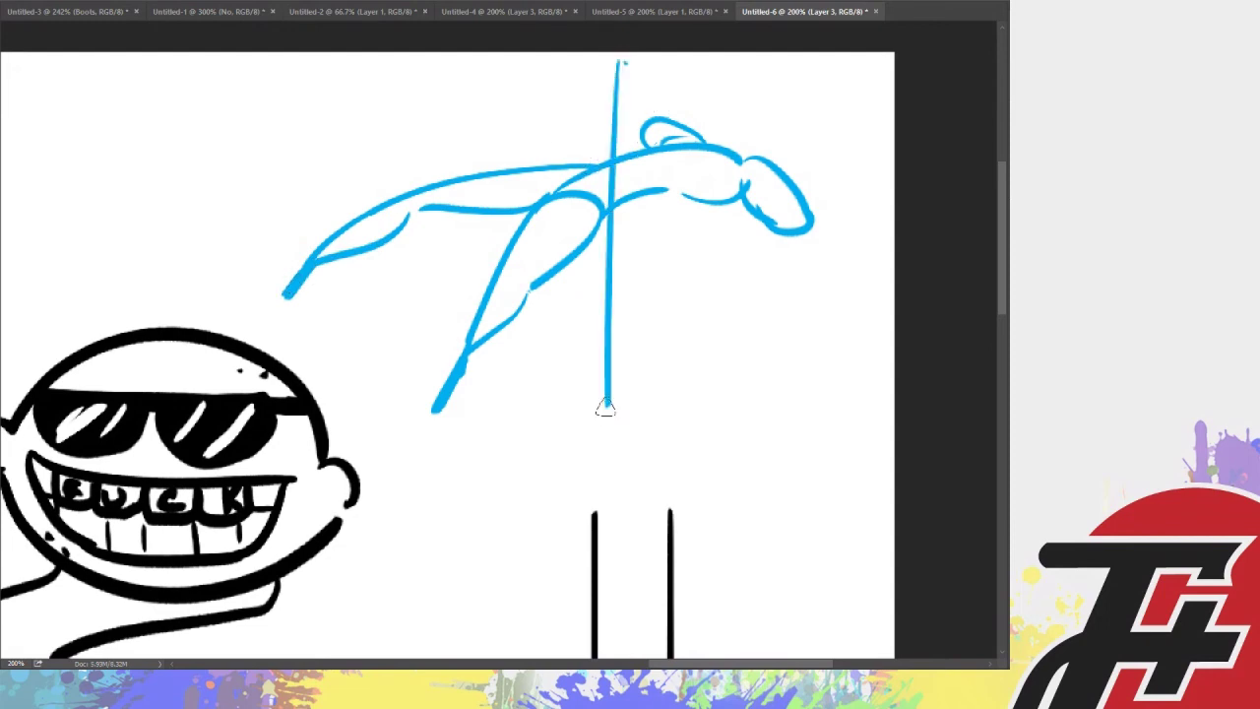
{"action": "left_click_drag", "start_coordinate": [216, 44], "coordinate": [896, 487]}
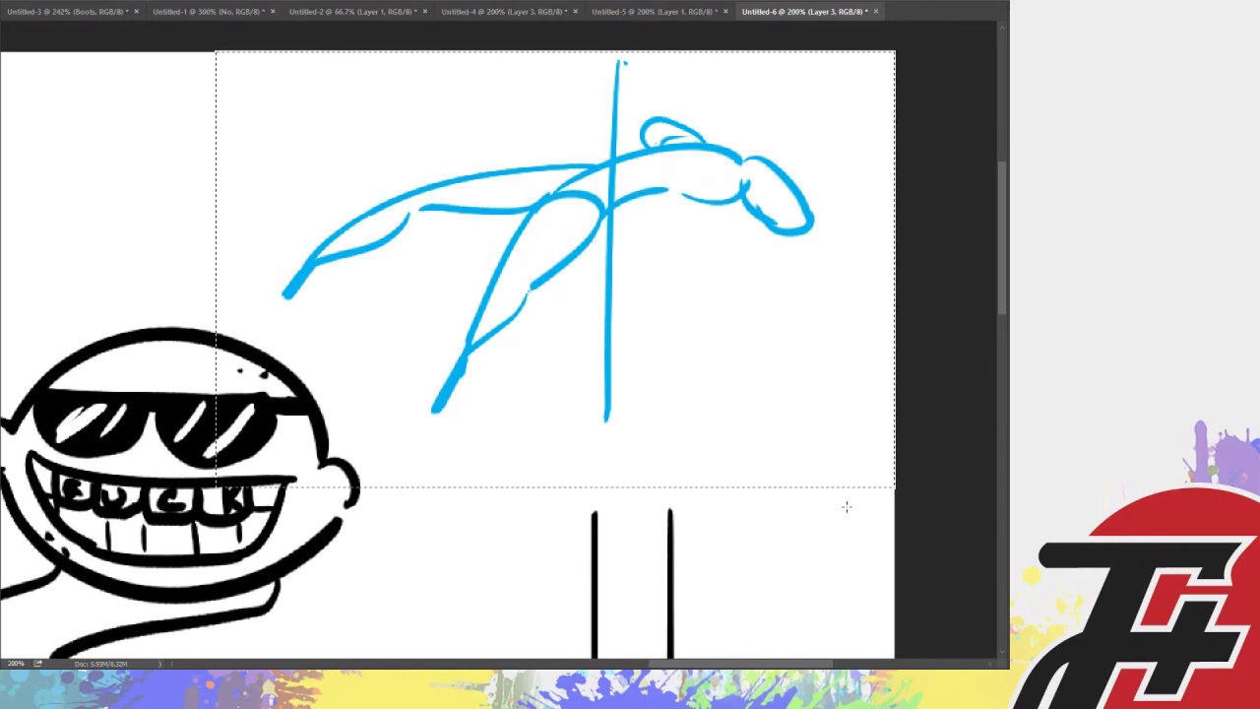
At 100% zoom, shift the blue pole-dancer sketch up and to the left
{"action": "key", "text": "ctrl+x"}
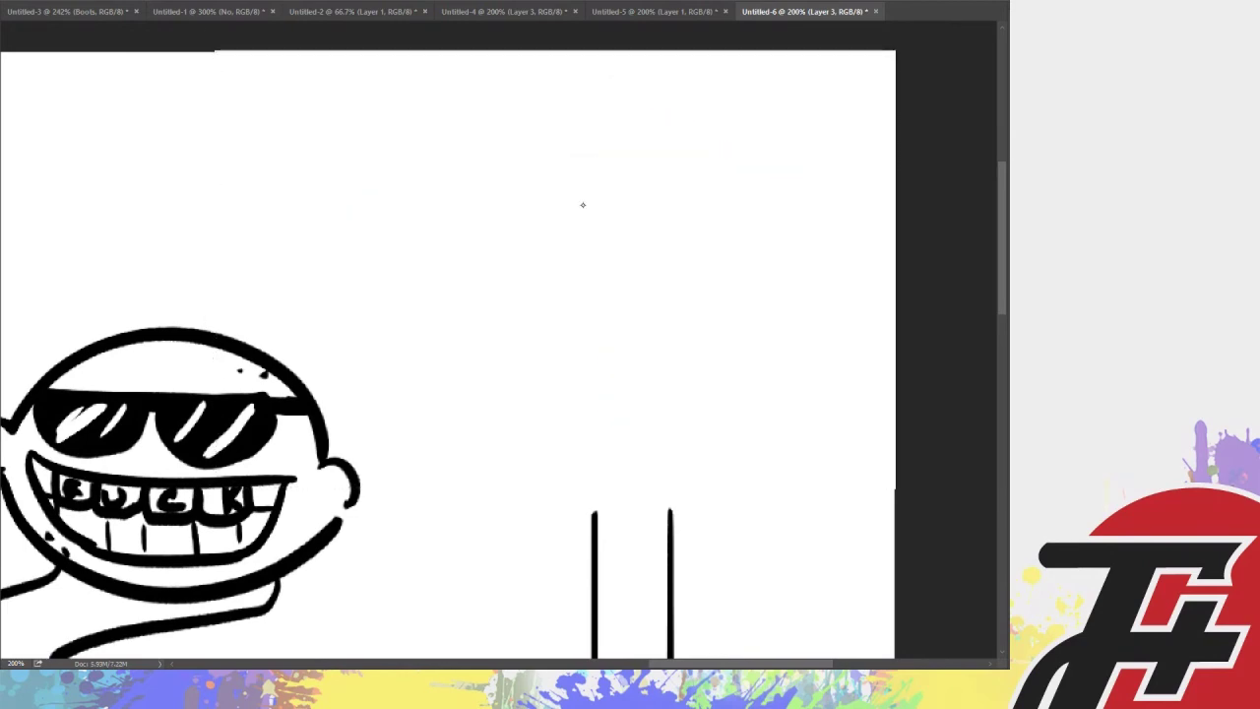
{"action": "key", "text": "t"}
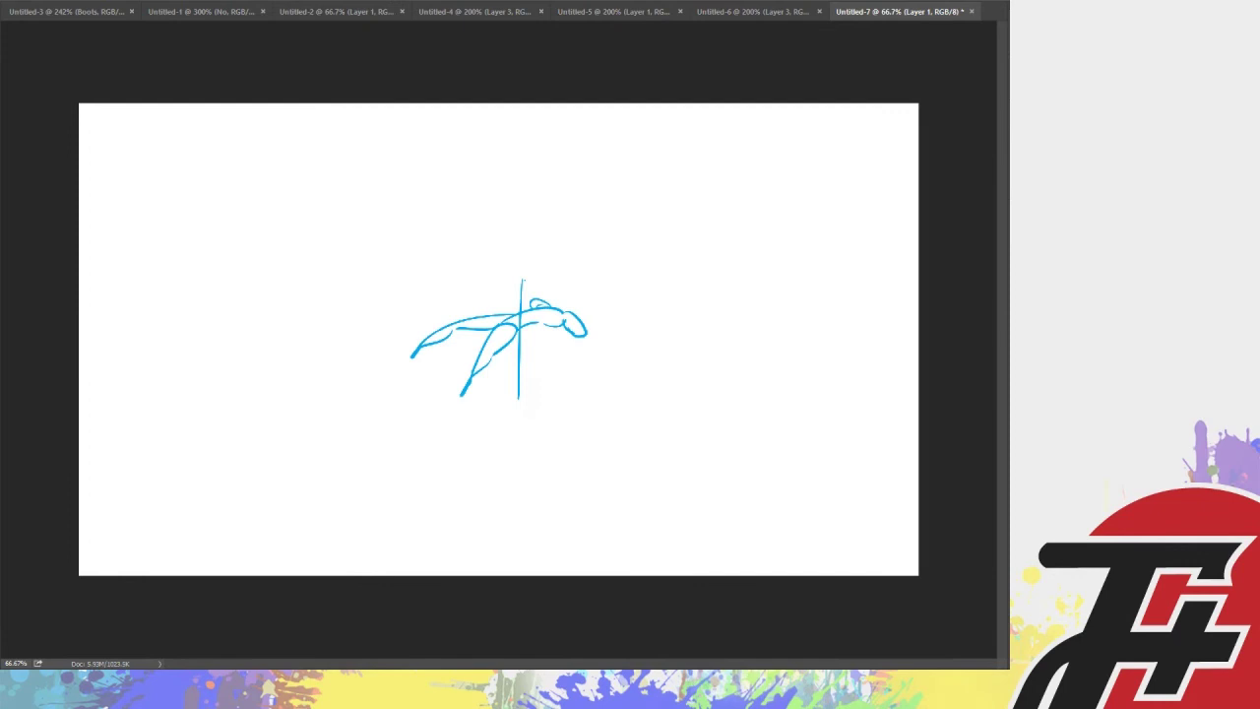
{"action": "key", "text": "ctrl+1"}
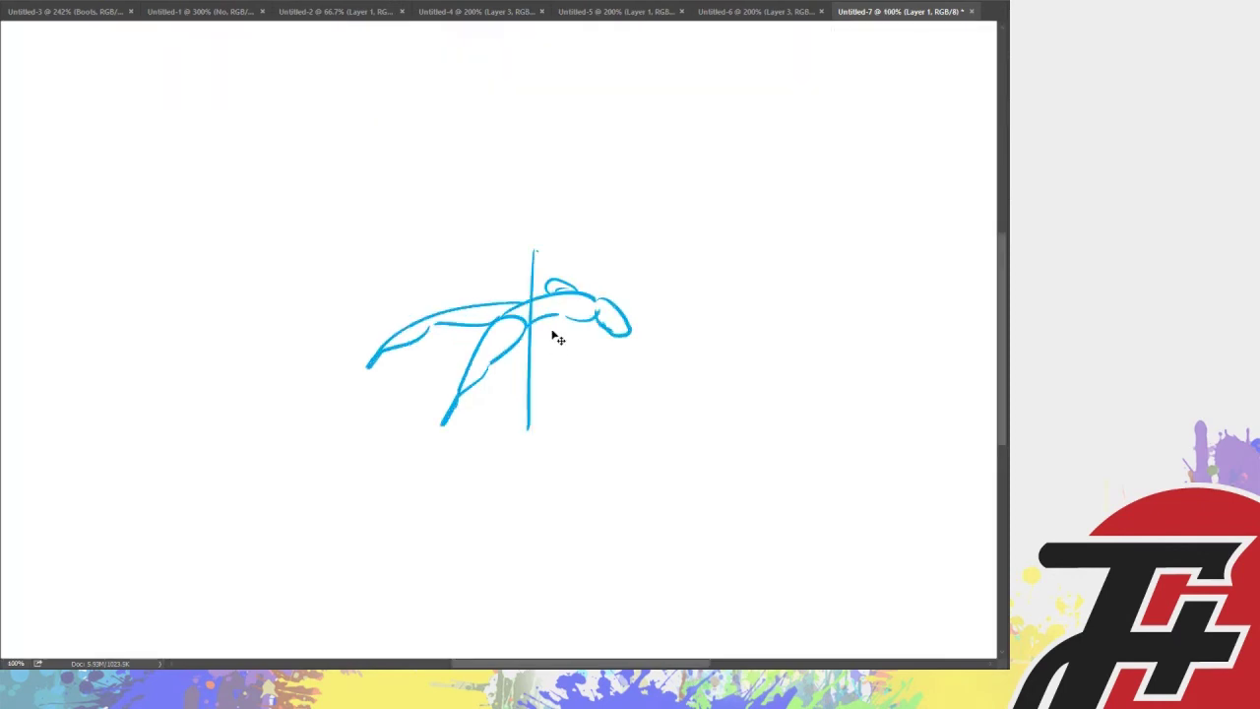
{"action": "left_click_drag", "start_coordinate": [556, 334], "coordinate": [202, 209]}
{"action": "scroll", "coordinate": [535, 648], "scroll_direction": "left", "scroll_amount": 5}
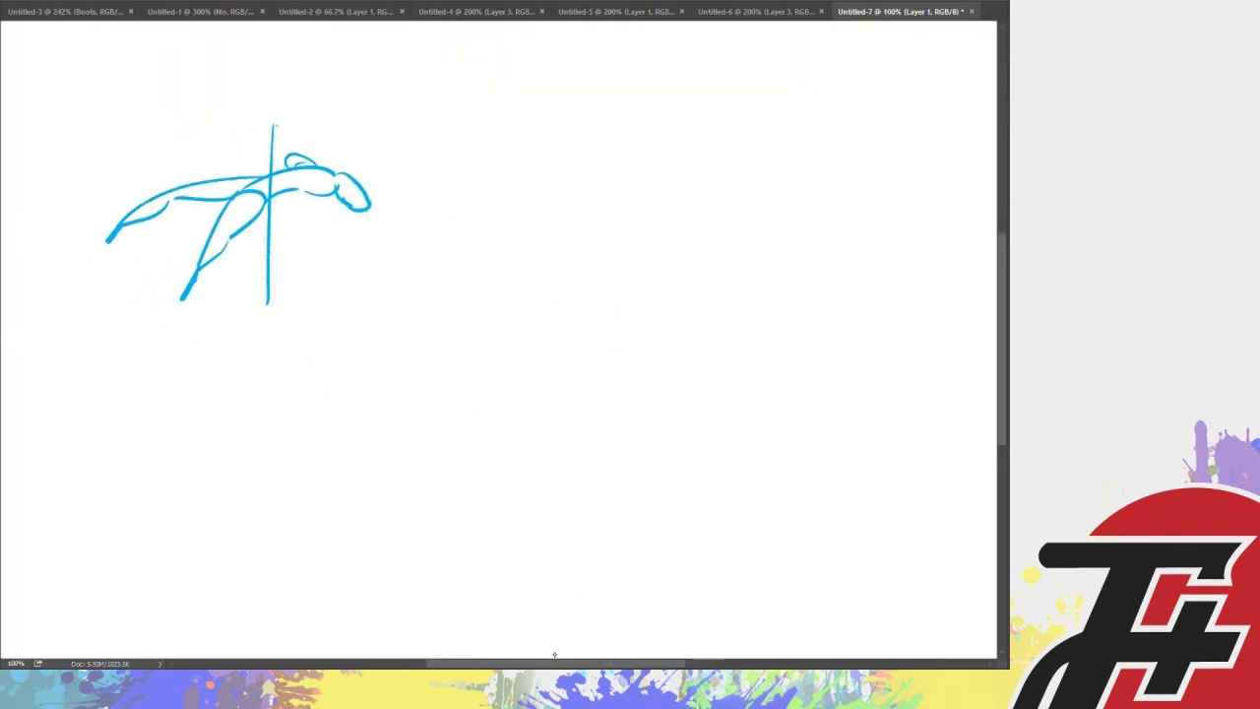
{"action": "scroll", "coordinate": [729, 345], "scroll_direction": "up", "scroll_amount": 2}
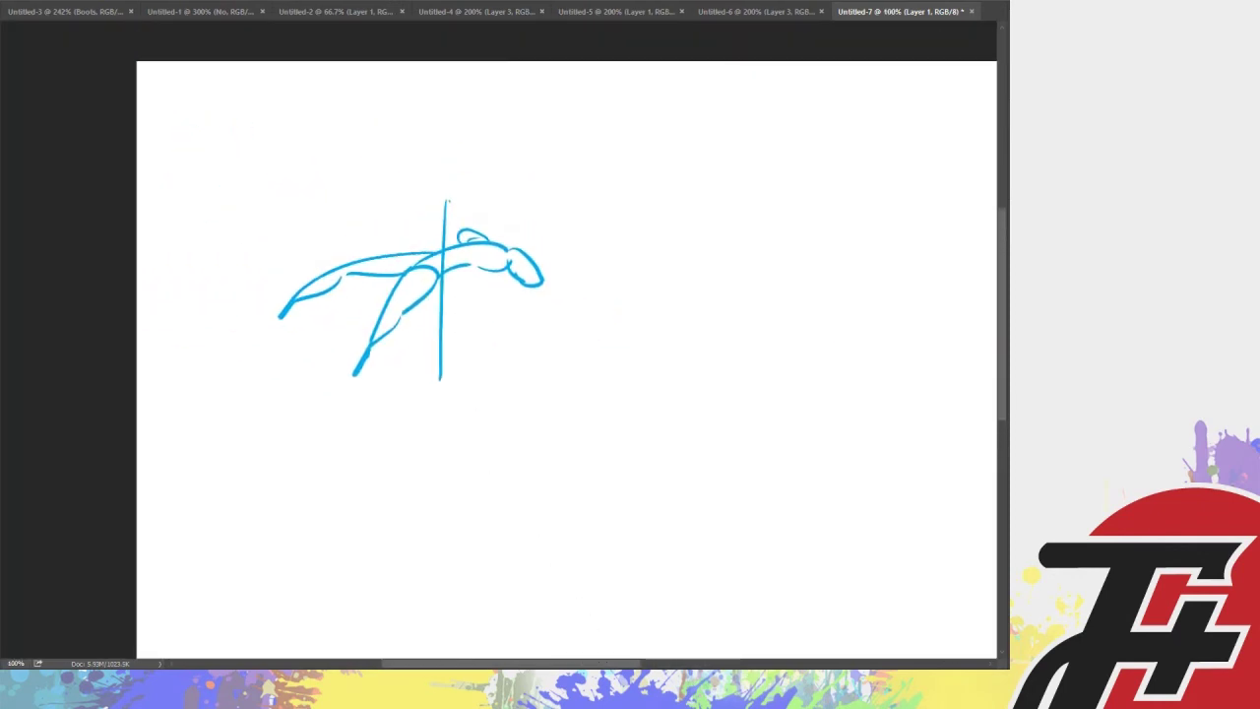
{"action": "mouse_move", "coordinate": [416, 292]}
{"action": "left_mouse_down"}
{"action": "mouse_move", "coordinate": [394, 218]}
{"action": "mouse_move", "coordinate": [337, 273]}
{"action": "left_mouse_up"}
Erase the old lower leg and redraw a new leg down from the hips
{"action": "key", "text": "e"}
{"action": "key", "text": "b"}
{"action": "left_click_drag", "start_coordinate": [356, 212], "coordinate": [417, 303]}
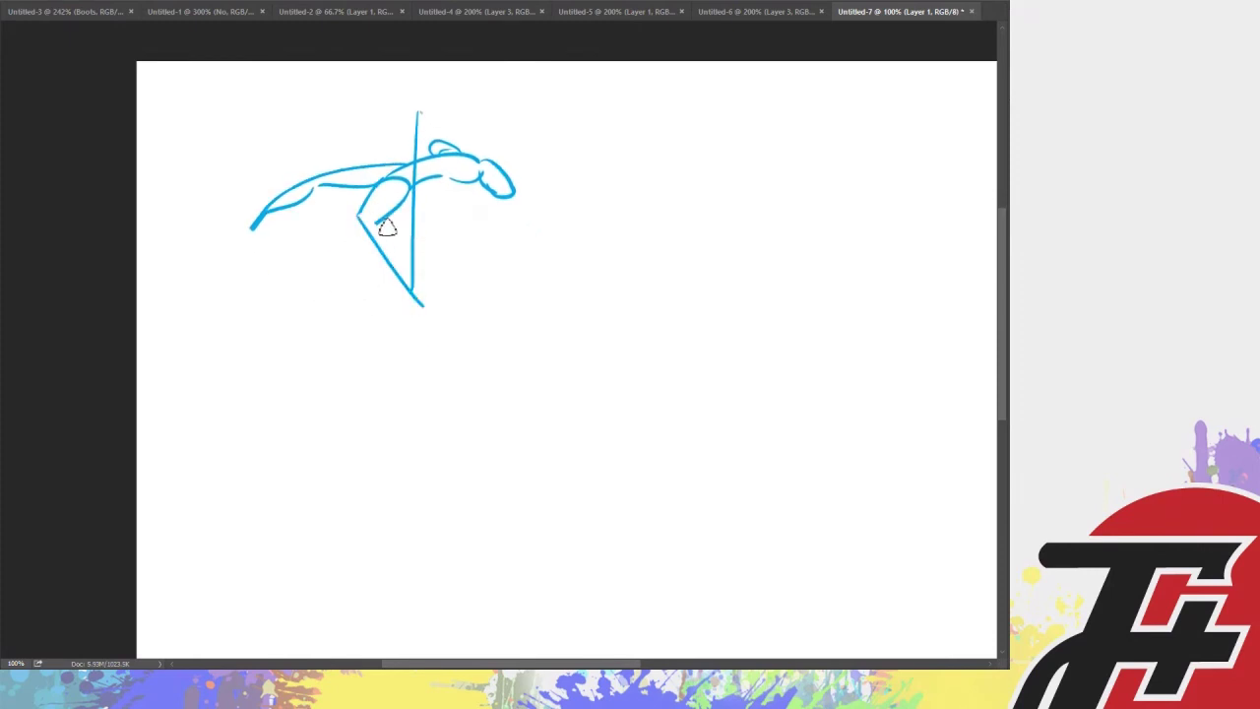
{"action": "left_click_drag", "start_coordinate": [394, 209], "coordinate": [422, 304]}
Erase the thin guide line and draw a thick vertical pole plus an outreaching arm
{"action": "key", "text": "e"}
{"action": "left_click_drag", "start_coordinate": [420, 108], "coordinate": [415, 156]}
{"action": "left_click_drag", "start_coordinate": [409, 204], "coordinate": [413, 288]}
{"action": "key", "text": "b"}
{"action": "mouse_move", "coordinate": [394, 235]}
{"action": "left_mouse_down"}
{"action": "mouse_move", "coordinate": [394, 99]}
{"action": "mouse_move", "coordinate": [397, 350]}
{"action": "mouse_move", "coordinate": [394, 71]}
{"action": "left_mouse_up"}
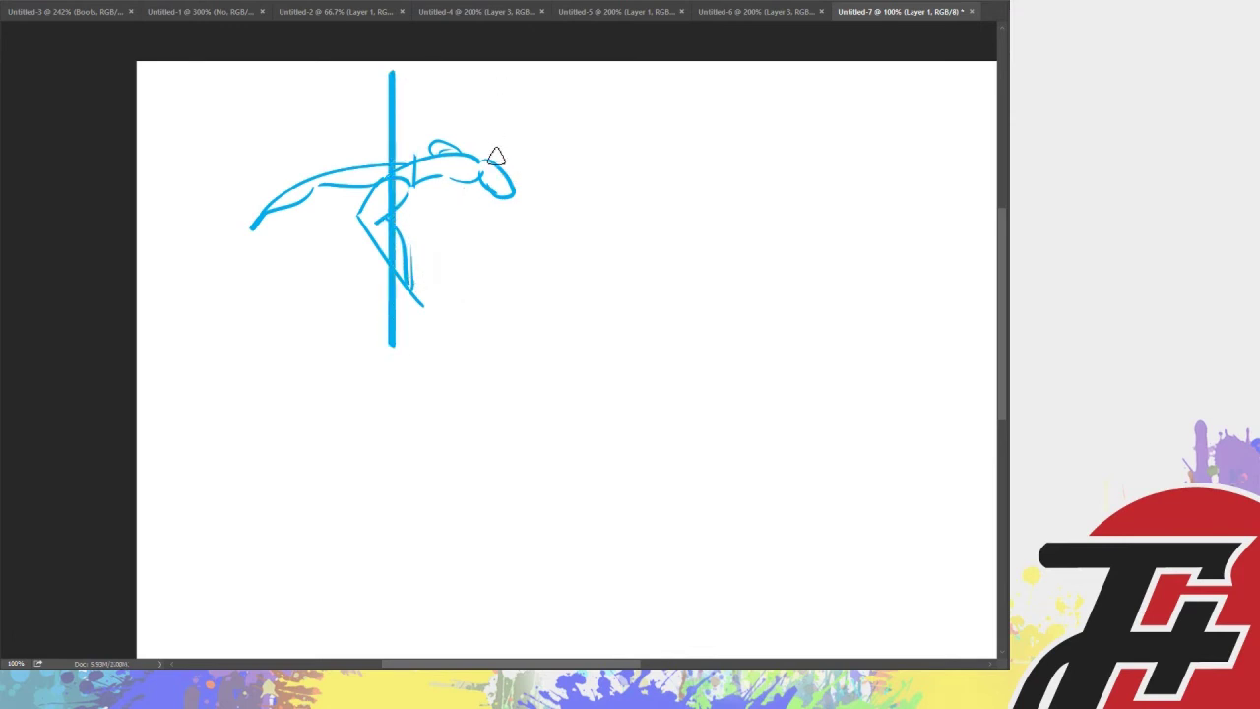
{"action": "mouse_move", "coordinate": [482, 177]}
{"action": "left_mouse_down"}
{"action": "mouse_move", "coordinate": [605, 127]}
{"action": "mouse_move", "coordinate": [542, 141]}
{"action": "mouse_move", "coordinate": [483, 185]}
{"action": "left_mouse_up"}
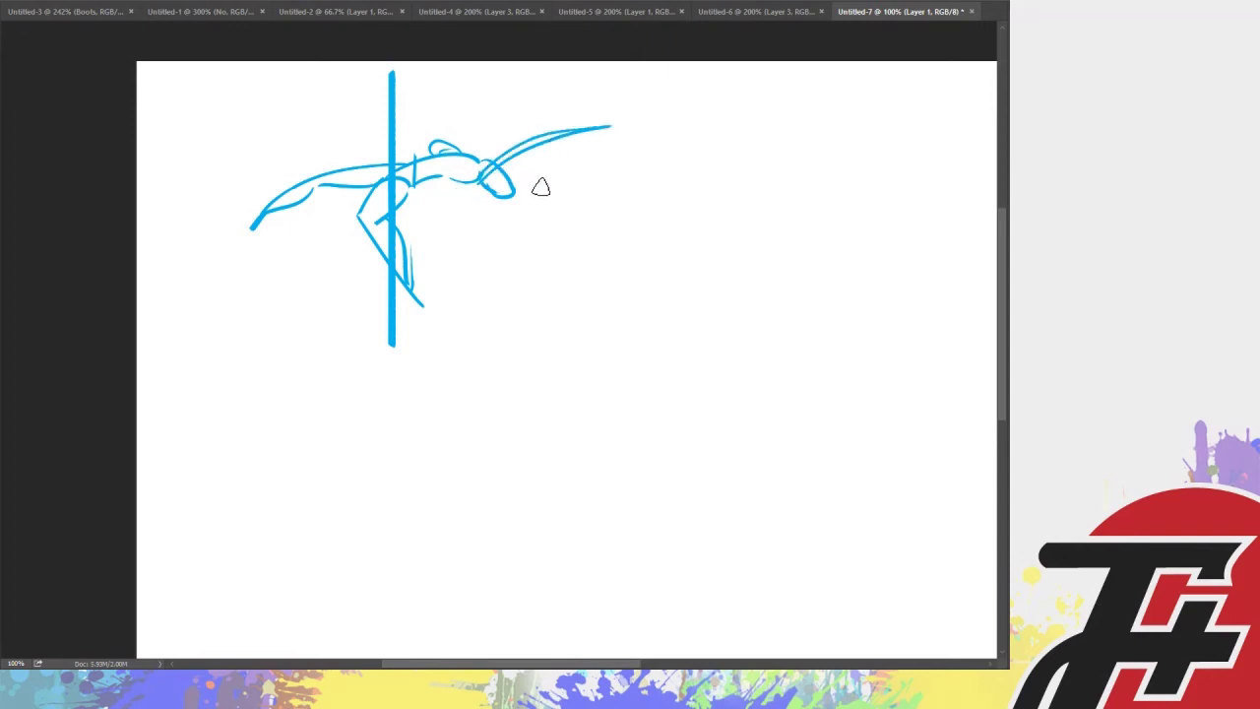
{"action": "key", "text": "ctrl+minus"}
{"action": "scroll", "coordinate": [499, 340], "scroll_direction": "up", "scroll_amount": 1}
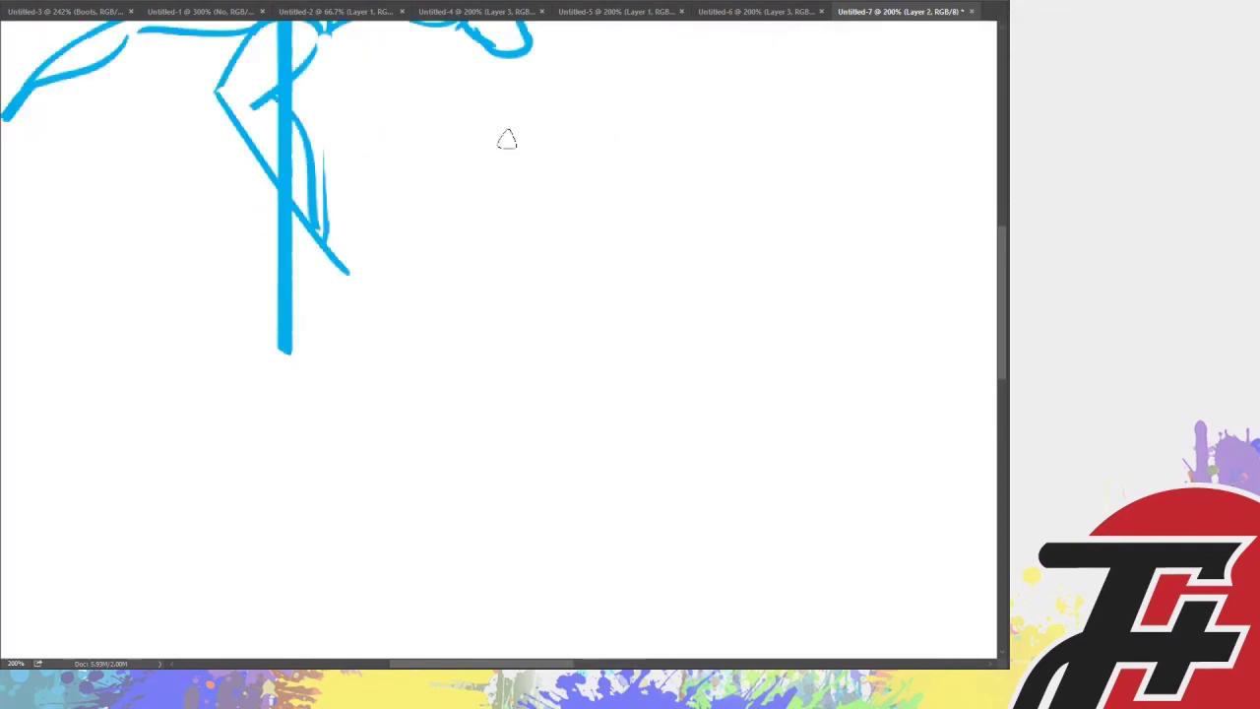
Draw the round black head outline with an ear on its right side
{"action": "mouse_move", "coordinate": [507, 126]}
{"action": "left_mouse_down"}
{"action": "mouse_move", "coordinate": [489, 148]}
{"action": "mouse_move", "coordinate": [640, 221]}
{"action": "left_mouse_up"}
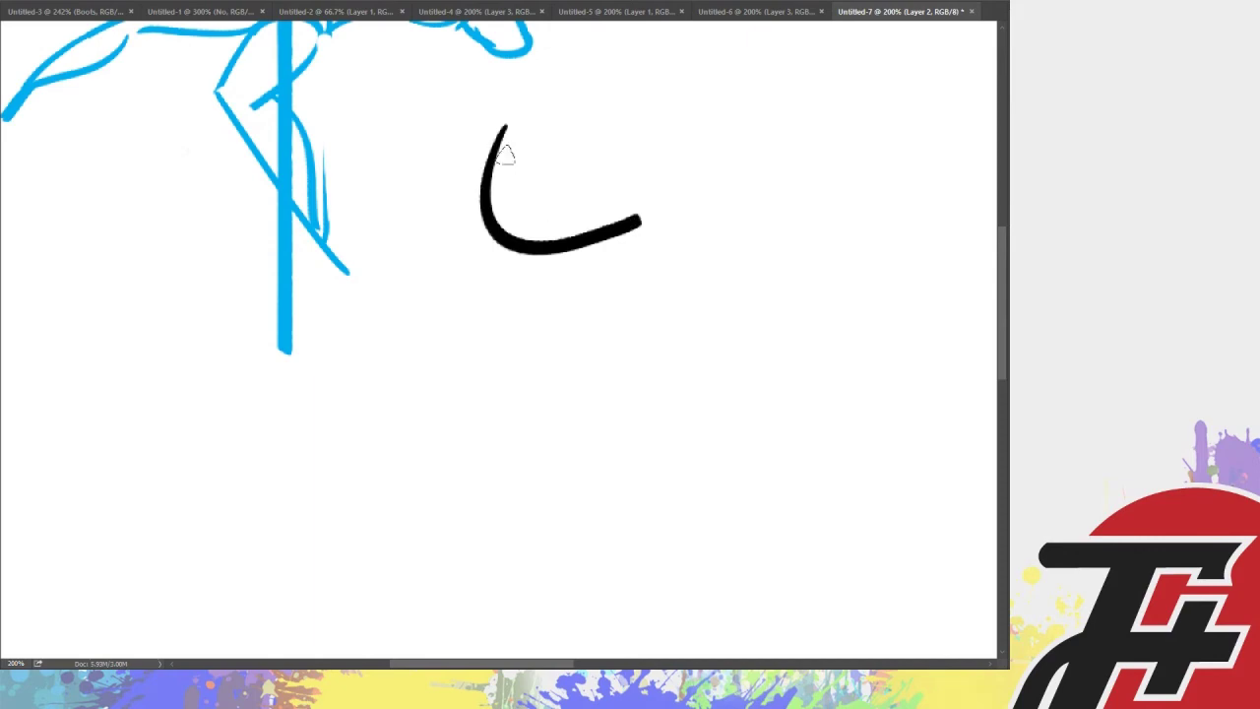
{"action": "key", "text": "ctrl+z"}
{"action": "mouse_move", "coordinate": [510, 121]}
{"action": "left_mouse_down"}
{"action": "mouse_move", "coordinate": [664, 231]}
{"action": "mouse_move", "coordinate": [686, 228]}
{"action": "left_mouse_up"}
{"action": "key", "text": "ctrl+z"}
{"action": "left_click_drag", "start_coordinate": [673, 175], "coordinate": [680, 213]}
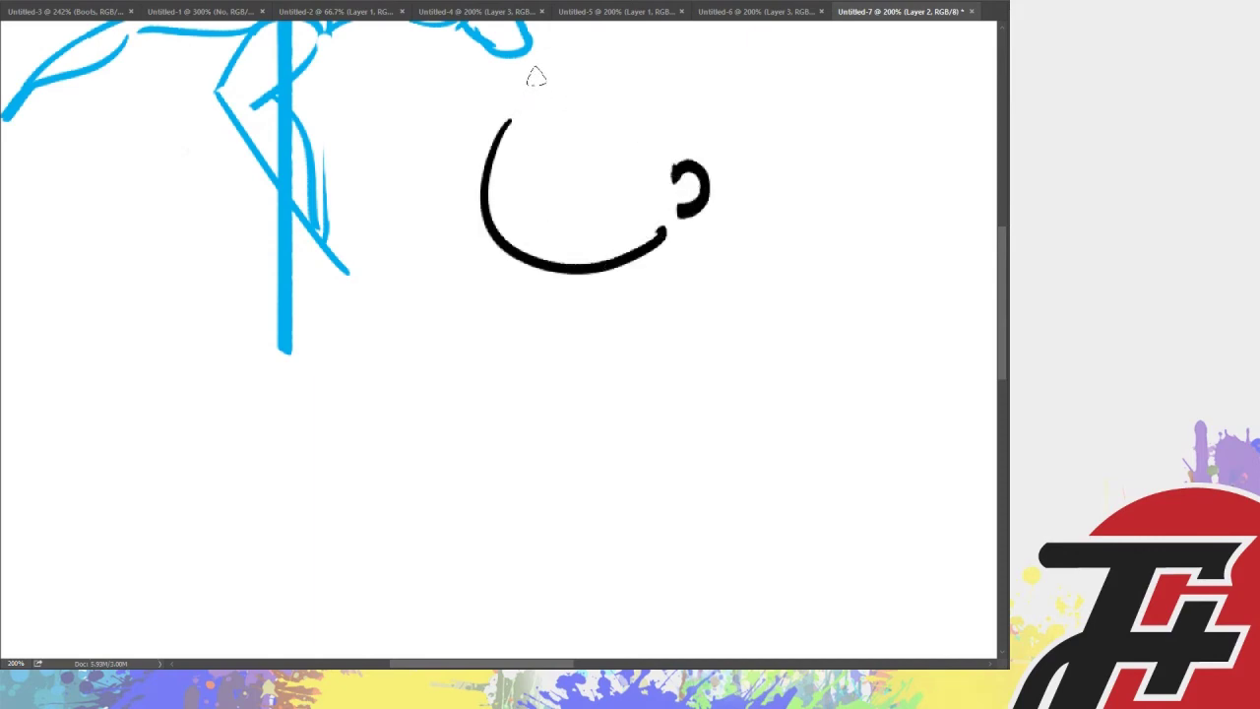
{"action": "mouse_move", "coordinate": [506, 116]}
{"action": "left_mouse_down"}
{"action": "mouse_move", "coordinate": [669, 118]}
{"action": "mouse_move", "coordinate": [684, 156]}
{"action": "left_mouse_up"}
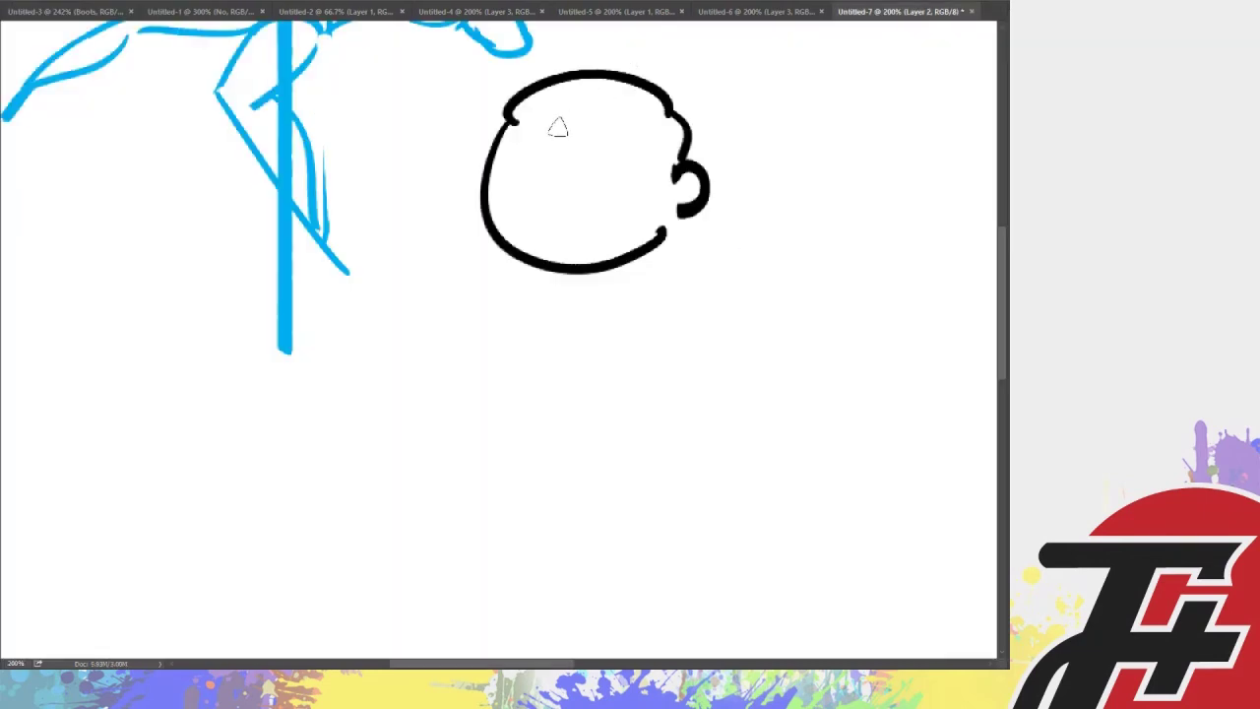
Add dotted hair marks, a hair stroke on top and two closed eyes
{"action": "left_click", "coordinate": [527, 105]}
{"action": "left_click", "coordinate": [538, 116]}
{"action": "mouse_move", "coordinate": [581, 91]}
{"action": "left_mouse_down"}
{"action": "mouse_move", "coordinate": [652, 124]}
{"action": "mouse_move", "coordinate": [680, 183]}
{"action": "left_mouse_up"}
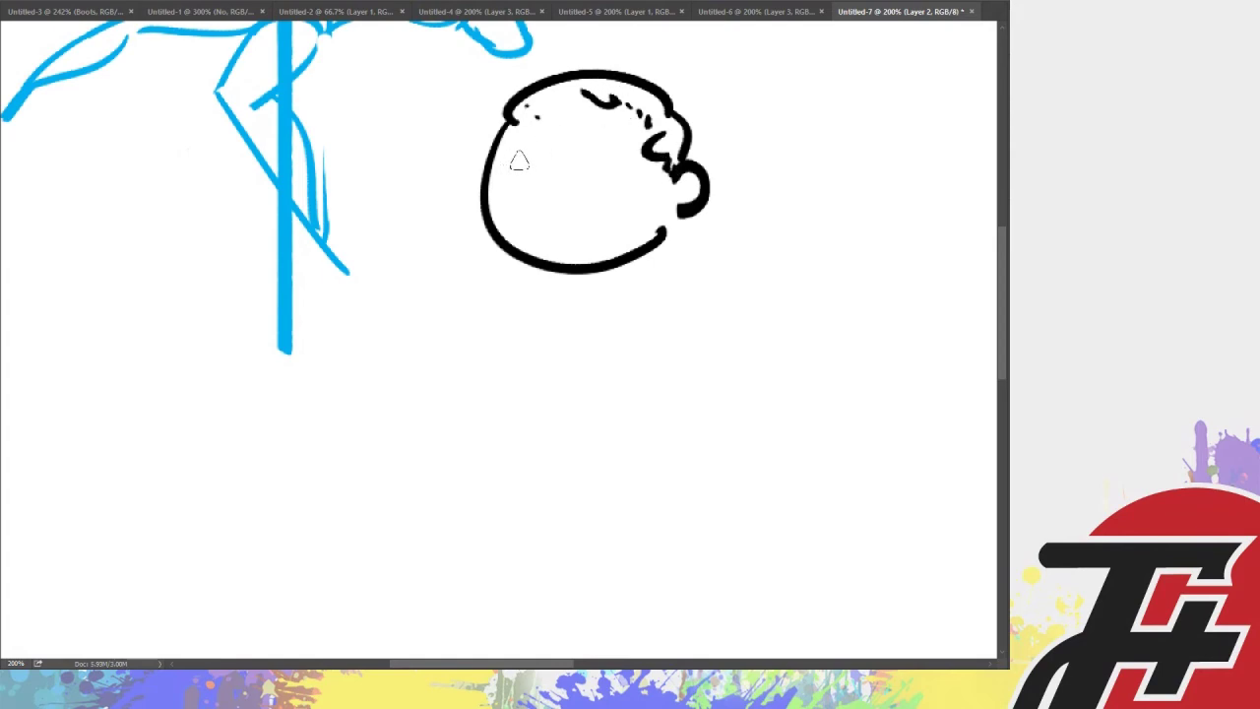
{"action": "left_click_drag", "start_coordinate": [499, 161], "coordinate": [620, 165]}
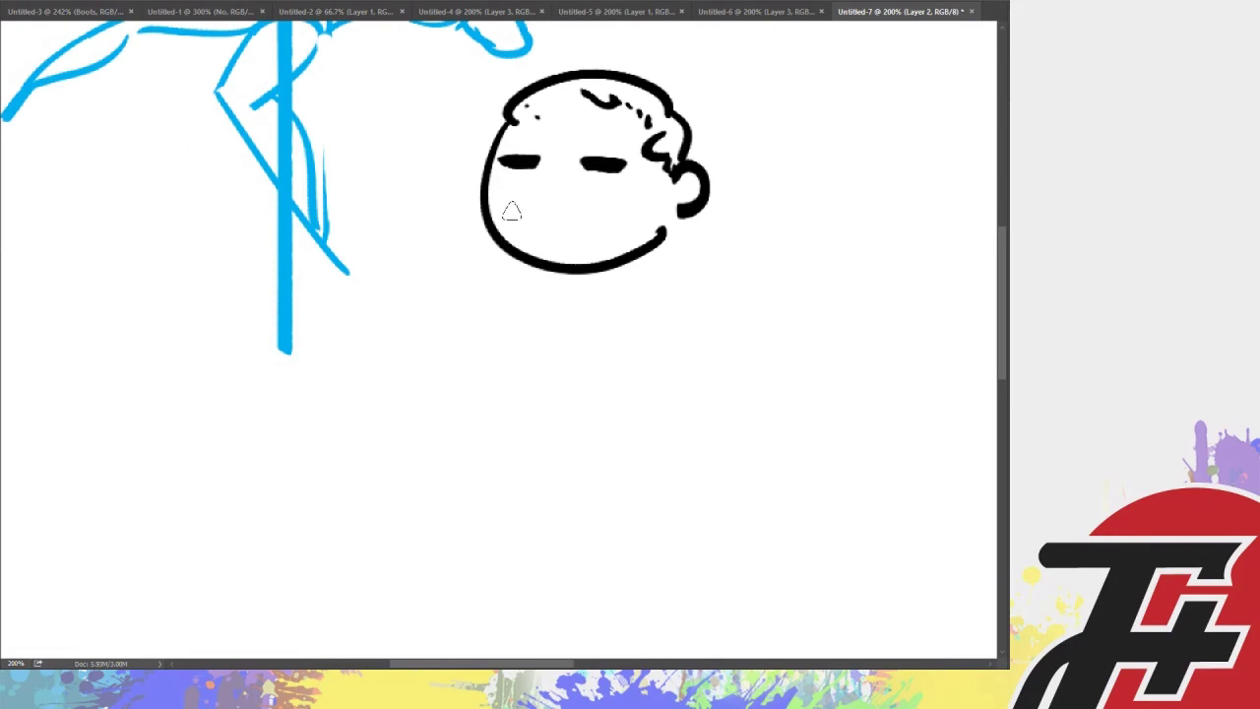
Draw a wide open mouth with a lower lip and teeth
{"action": "left_click_drag", "start_coordinate": [510, 221], "coordinate": [597, 226]}
{"action": "key", "text": "ctrl+z"}
{"action": "left_click_drag", "start_coordinate": [514, 226], "coordinate": [592, 234]}
{"action": "left_click_drag", "start_coordinate": [516, 224], "coordinate": [607, 238]}
{"action": "key", "text": "ctrl+z"}
{"action": "left_click_drag", "start_coordinate": [512, 229], "coordinate": [607, 234]}
{"action": "mouse_move", "coordinate": [522, 211]}
{"action": "left_mouse_down"}
{"action": "mouse_move", "coordinate": [619, 202]}
{"action": "mouse_move", "coordinate": [606, 235]}
{"action": "mouse_move", "coordinate": [528, 222]}
{"action": "mouse_move", "coordinate": [598, 229]}
{"action": "left_mouse_up"}
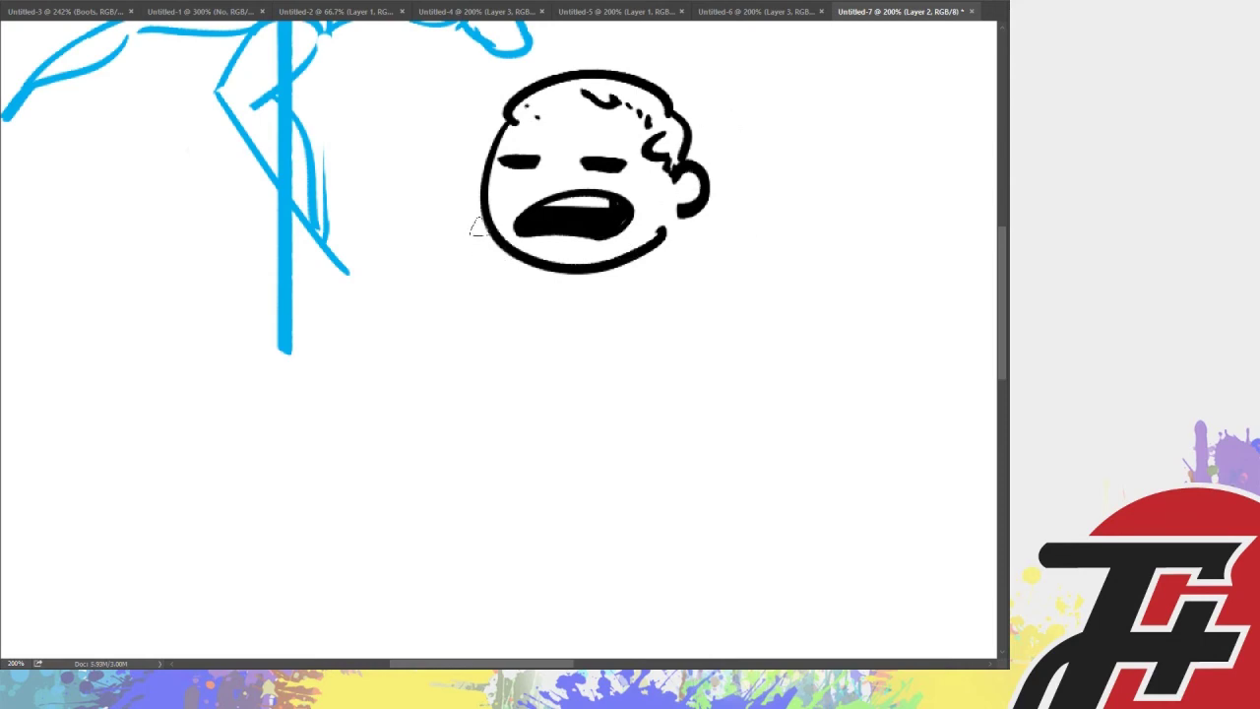
Draw the chin line under the face and the left shoulder line
{"action": "left_click_drag", "start_coordinate": [477, 230], "coordinate": [389, 325]}
{"action": "key", "text": "ctrl+z"}
{"action": "left_click_drag", "start_coordinate": [485, 229], "coordinate": [402, 296]}
{"action": "key", "text": "ctrl+z"}
{"action": "key", "text": "ctrl+z"}
{"action": "left_click_drag", "start_coordinate": [486, 234], "coordinate": [673, 240]}
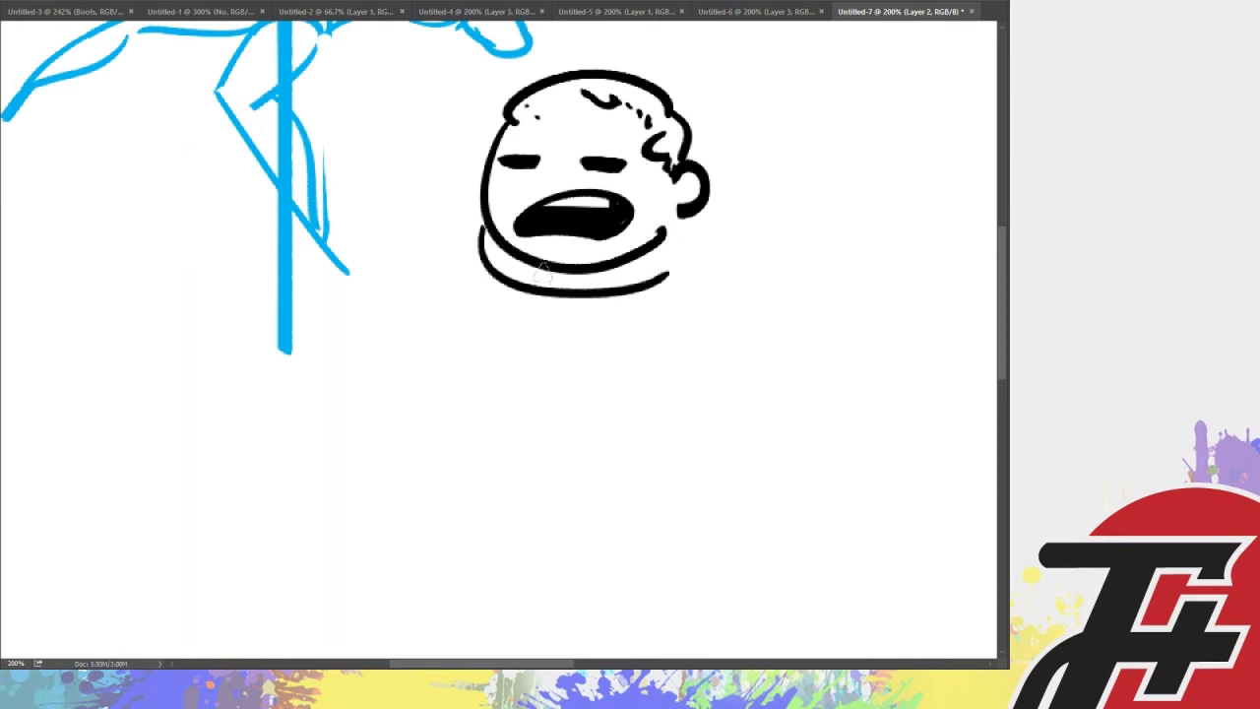
{"action": "key", "text": "ctrl+z"}
{"action": "left_click_drag", "start_coordinate": [487, 234], "coordinate": [670, 258]}
{"action": "mouse_move", "coordinate": [486, 231]}
{"action": "left_mouse_down"}
{"action": "mouse_move", "coordinate": [343, 282]}
{"action": "mouse_move", "coordinate": [339, 303]}
{"action": "mouse_move", "coordinate": [416, 245]}
{"action": "mouse_move", "coordinate": [367, 298]}
{"action": "left_mouse_up"}
{"action": "key", "text": "ctrl+z"}
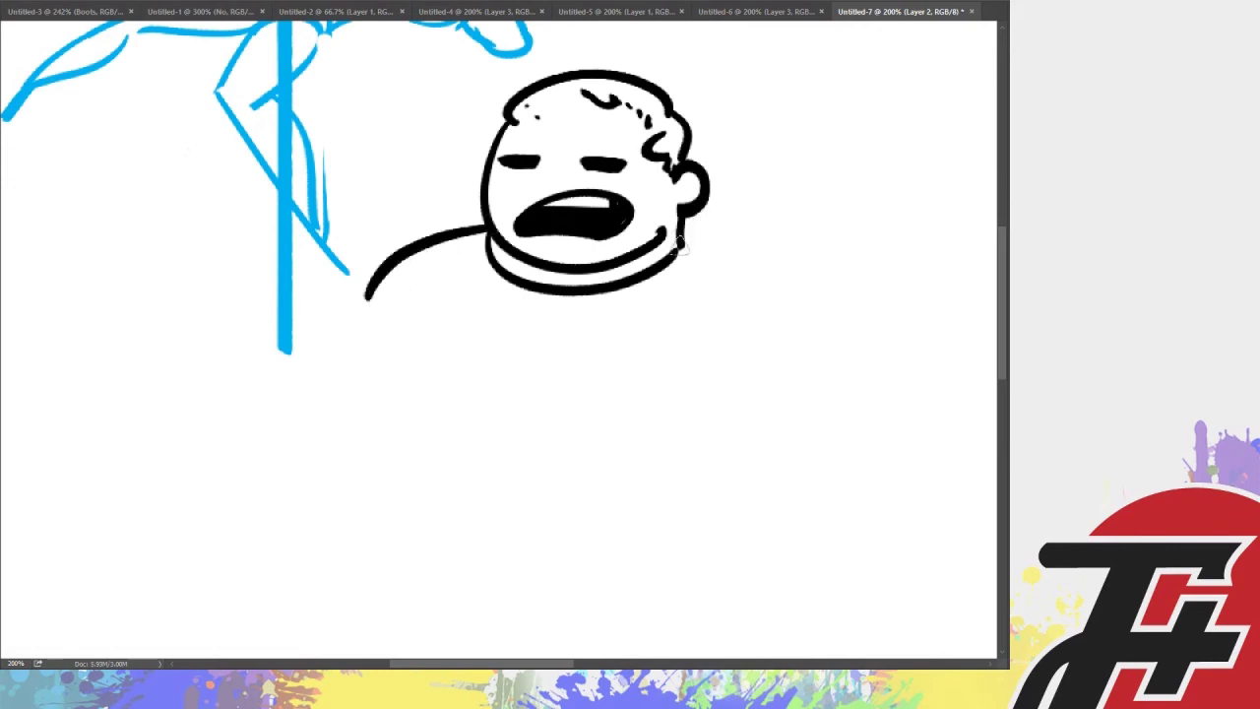
Draw the right shoulder and hand-letter 'I'm here 4 the pole.' beside the head
{"action": "left_click_drag", "start_coordinate": [682, 215], "coordinate": [823, 281]}
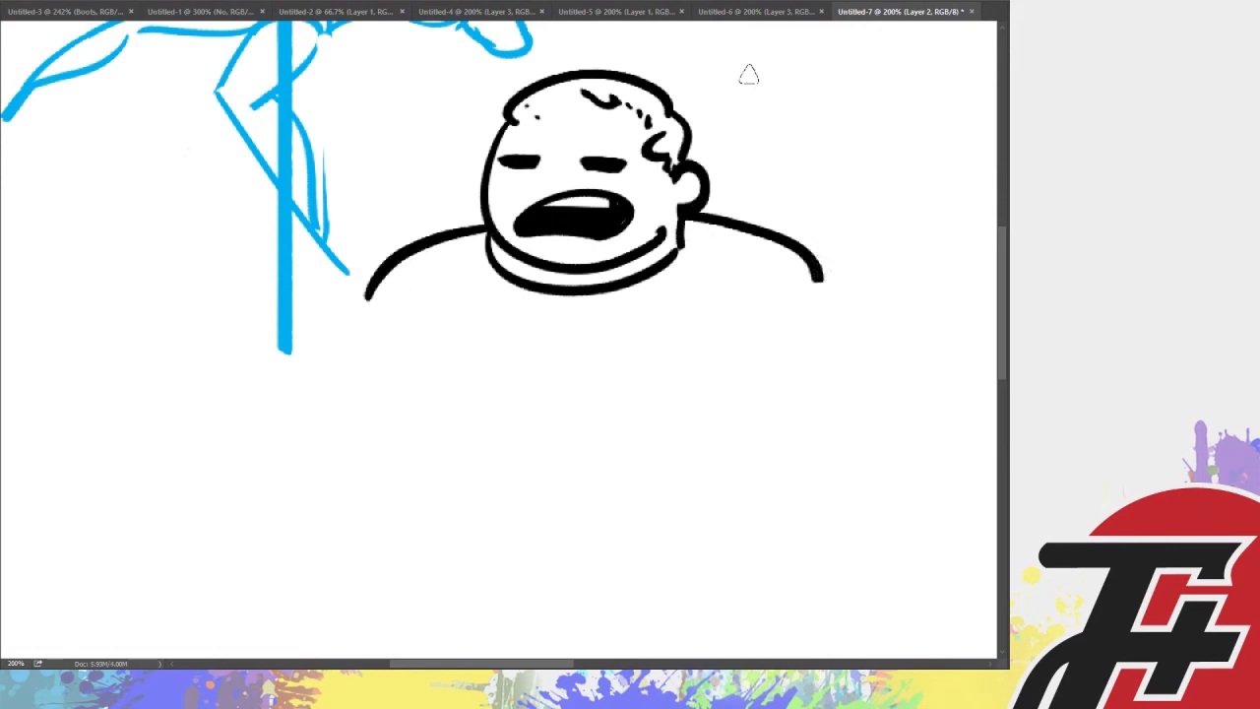
{"action": "mouse_move", "coordinate": [745, 61]}
{"action": "left_mouse_down"}
{"action": "mouse_move", "coordinate": [750, 102]}
{"action": "mouse_move", "coordinate": [765, 67]}
{"action": "left_mouse_up"}
{"action": "mouse_move", "coordinate": [774, 98]}
{"action": "left_mouse_down"}
{"action": "mouse_move", "coordinate": [777, 85]}
{"action": "mouse_move", "coordinate": [813, 88]}
{"action": "left_mouse_up"}
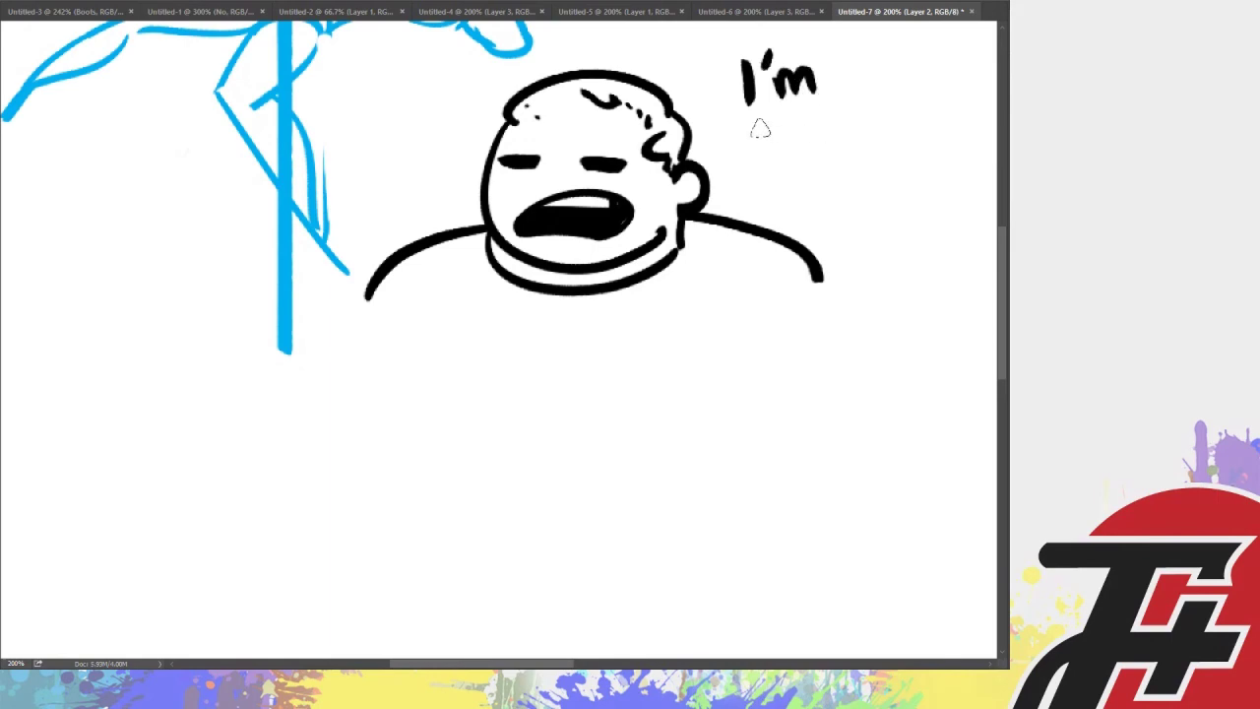
{"action": "mouse_move", "coordinate": [754, 122]}
{"action": "left_mouse_down"}
{"action": "mouse_move", "coordinate": [788, 156]}
{"action": "mouse_move", "coordinate": [902, 130]}
{"action": "mouse_move", "coordinate": [908, 158]}
{"action": "left_mouse_up"}
{"action": "left_click_drag", "start_coordinate": [773, 179], "coordinate": [776, 207]}
{"action": "mouse_move", "coordinate": [760, 194]}
{"action": "left_mouse_down"}
{"action": "mouse_move", "coordinate": [788, 192]}
{"action": "mouse_move", "coordinate": [792, 207]}
{"action": "left_mouse_up"}
{"action": "mouse_move", "coordinate": [792, 197]}
{"action": "left_mouse_down"}
{"action": "mouse_move", "coordinate": [884, 223]}
{"action": "mouse_move", "coordinate": [914, 187]}
{"action": "left_mouse_up"}
{"action": "mouse_move", "coordinate": [935, 163]}
{"action": "left_mouse_down"}
{"action": "mouse_move", "coordinate": [937, 202]}
{"action": "mouse_move", "coordinate": [969, 199]}
{"action": "left_mouse_up"}
{"action": "left_click", "coordinate": [979, 193]}
{"action": "scroll", "coordinate": [987, 342], "scroll_direction": "up", "scroll_amount": 3}
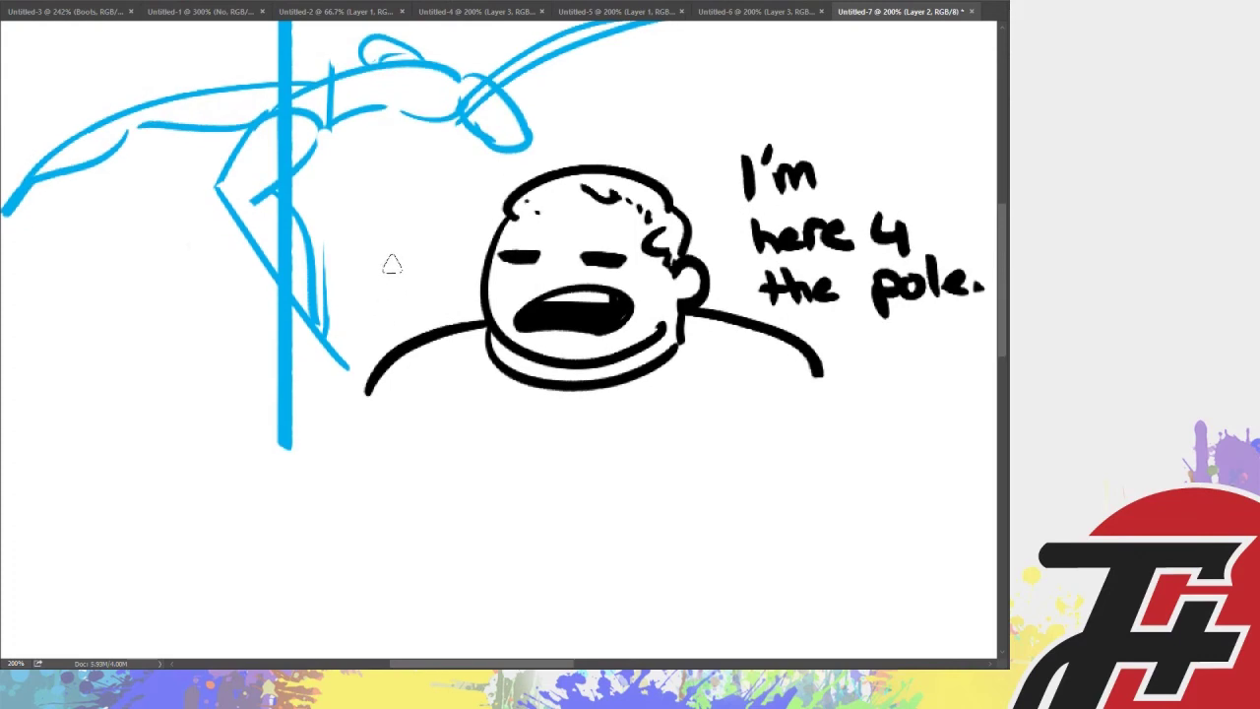
Draw a thumbs-up fist with its arm left of the face, then check the zoom at 200%
{"action": "mouse_move", "coordinate": [366, 295]}
{"action": "left_mouse_down"}
{"action": "mouse_move", "coordinate": [378, 260]}
{"action": "mouse_move", "coordinate": [435, 305]}
{"action": "mouse_move", "coordinate": [368, 297]}
{"action": "mouse_move", "coordinate": [432, 301]}
{"action": "left_mouse_up"}
{"action": "left_click_drag", "start_coordinate": [367, 270], "coordinate": [412, 307]}
{"action": "key", "text": "ctrl+alt+z"}
{"action": "key", "text": "ctrl+alt+z"}
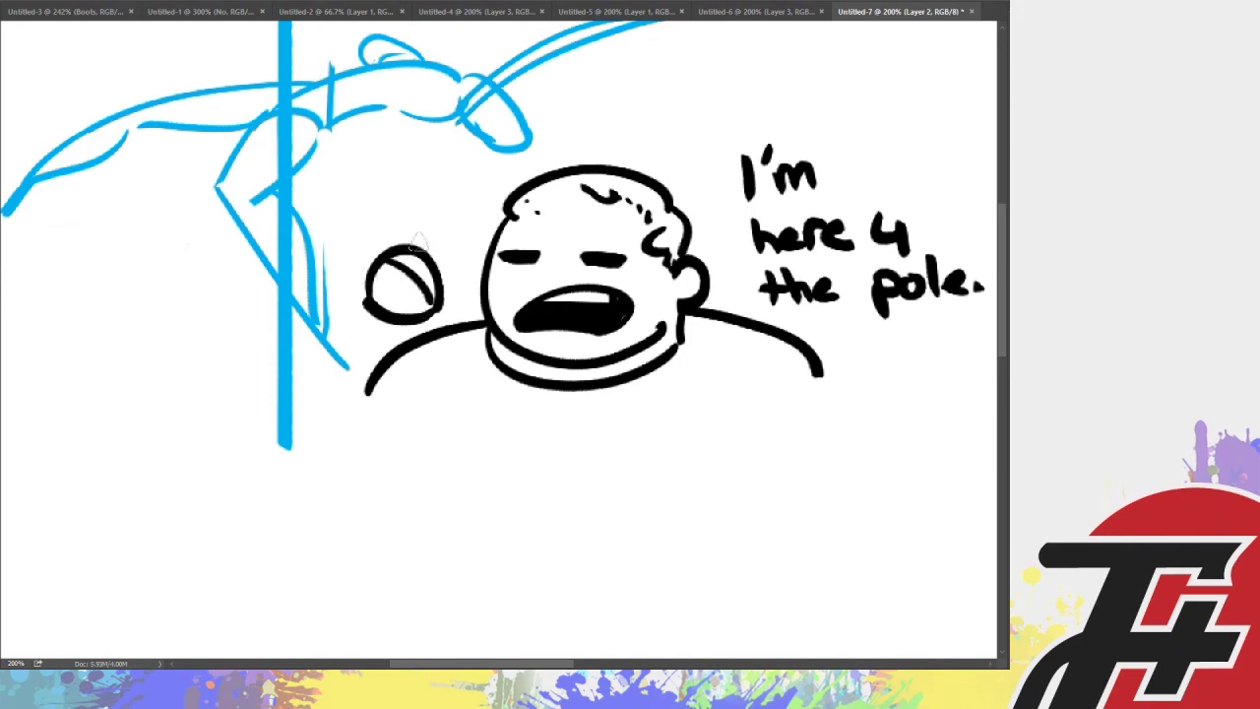
{"action": "mouse_move", "coordinate": [404, 247]}
{"action": "left_mouse_down"}
{"action": "mouse_move", "coordinate": [418, 209]}
{"action": "mouse_move", "coordinate": [426, 251]}
{"action": "left_mouse_up"}
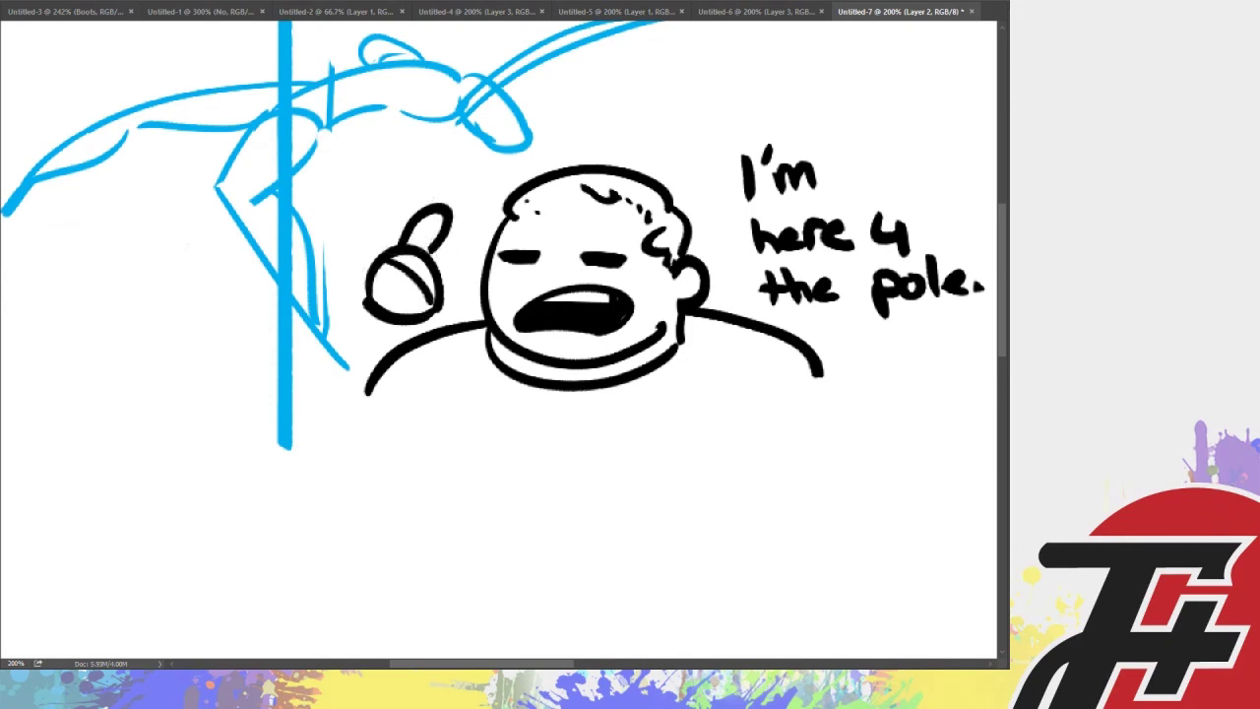
{"action": "left_click_drag", "start_coordinate": [369, 300], "coordinate": [339, 384]}
{"action": "left_click_drag", "start_coordinate": [427, 329], "coordinate": [431, 313]}
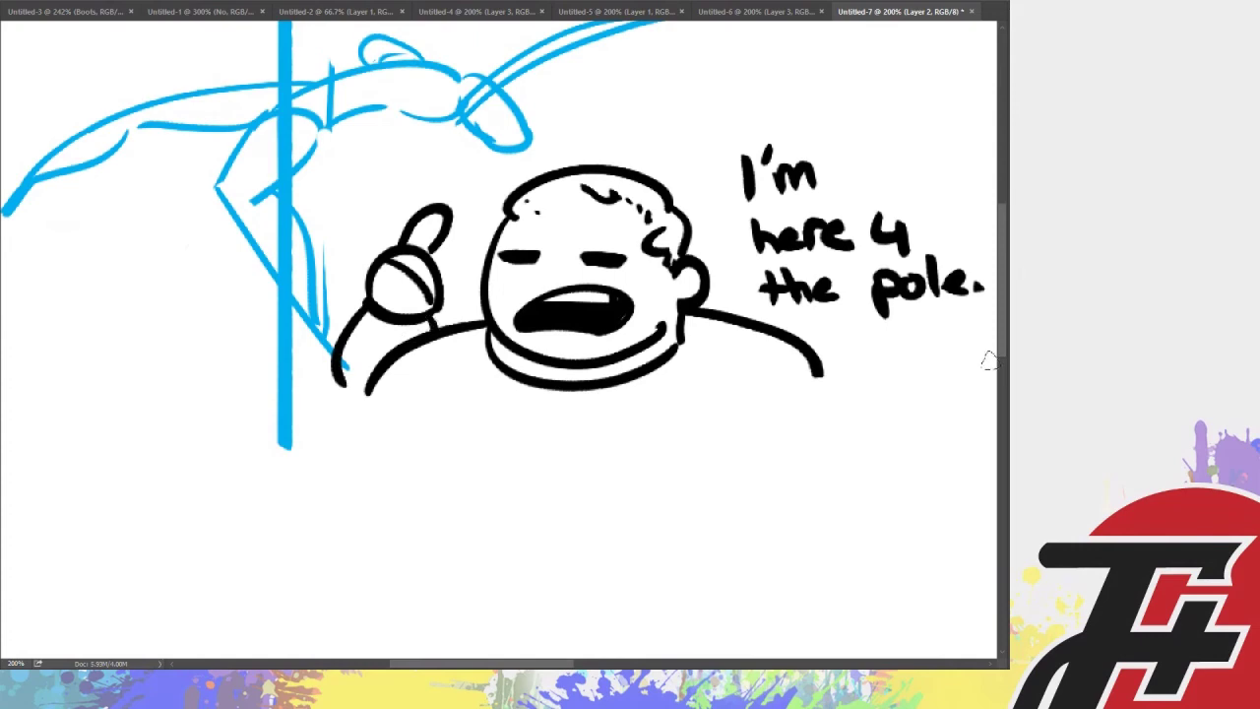
{"action": "left_click_drag", "start_coordinate": [1006, 343], "coordinate": [999, 428]}
{"action": "key", "text": "ctrl+minus"}
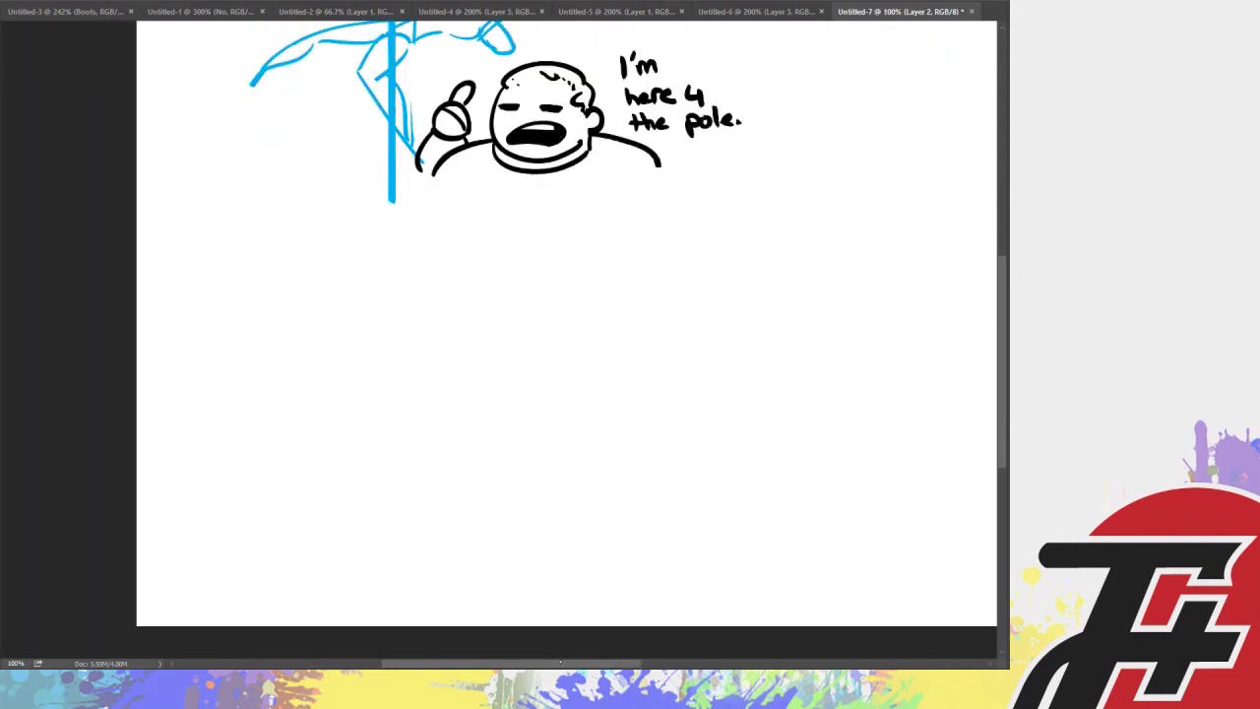
{"action": "key", "text": "ctrl+plus"}
On blank canvas, sketch the figure's oval body and two bent legs in blue
{"action": "mouse_move", "coordinate": [284, 44]}
{"action": "left_mouse_down"}
{"action": "mouse_move", "coordinate": [545, 45]}
{"action": "mouse_move", "coordinate": [501, 44]}
{"action": "left_mouse_up"}
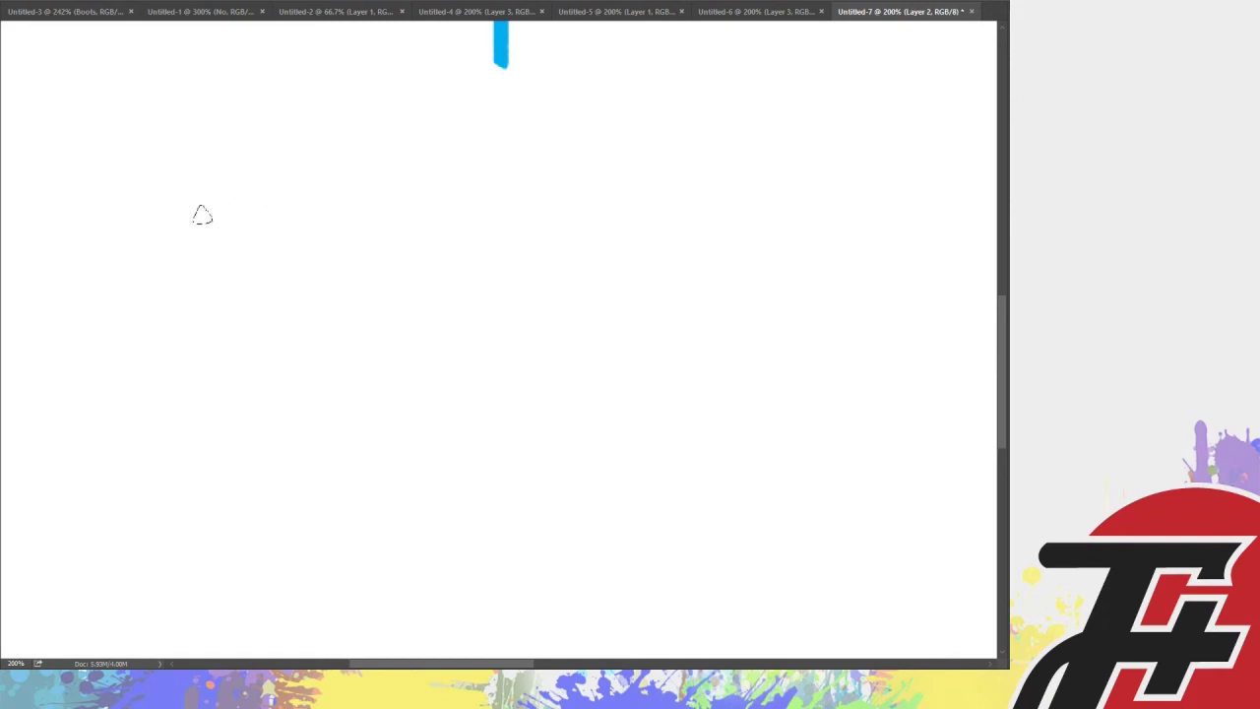
{"action": "mouse_move", "coordinate": [211, 318]}
{"action": "left_mouse_down"}
{"action": "mouse_move", "coordinate": [290, 256]}
{"action": "mouse_move", "coordinate": [224, 317]}
{"action": "left_mouse_up"}
{"action": "mouse_move", "coordinate": [200, 250]}
{"action": "left_mouse_down"}
{"action": "mouse_move", "coordinate": [307, 214]}
{"action": "mouse_move", "coordinate": [278, 295]}
{"action": "left_mouse_up"}
{"action": "left_click_drag", "start_coordinate": [175, 318], "coordinate": [140, 384]}
{"action": "left_click_drag", "start_coordinate": [124, 478], "coordinate": [119, 451]}
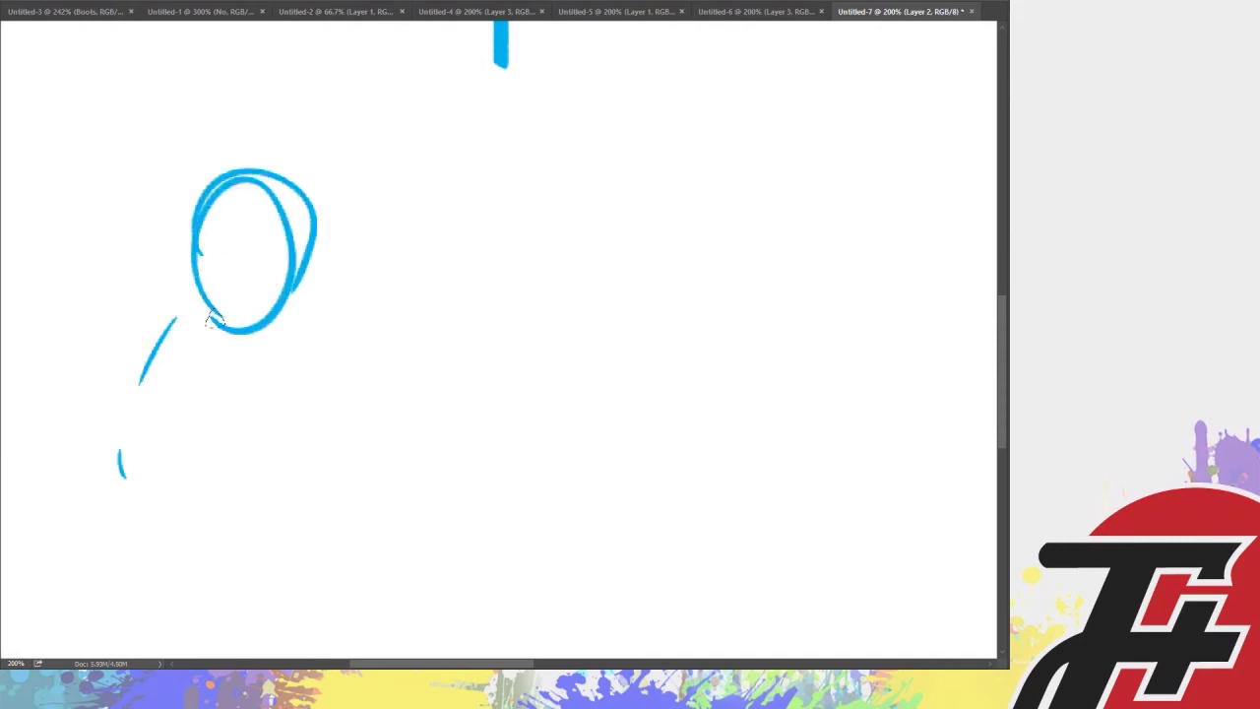
{"action": "key", "text": "ctrl+z"}
{"action": "key", "text": "ctrl+z"}
{"action": "mouse_move", "coordinate": [214, 320]}
{"action": "left_mouse_down"}
{"action": "mouse_move", "coordinate": [99, 253]}
{"action": "mouse_move", "coordinate": [135, 315]}
{"action": "left_mouse_up"}
{"action": "key", "text": "ctrl+z"}
{"action": "left_click_drag", "start_coordinate": [224, 321], "coordinate": [157, 386]}
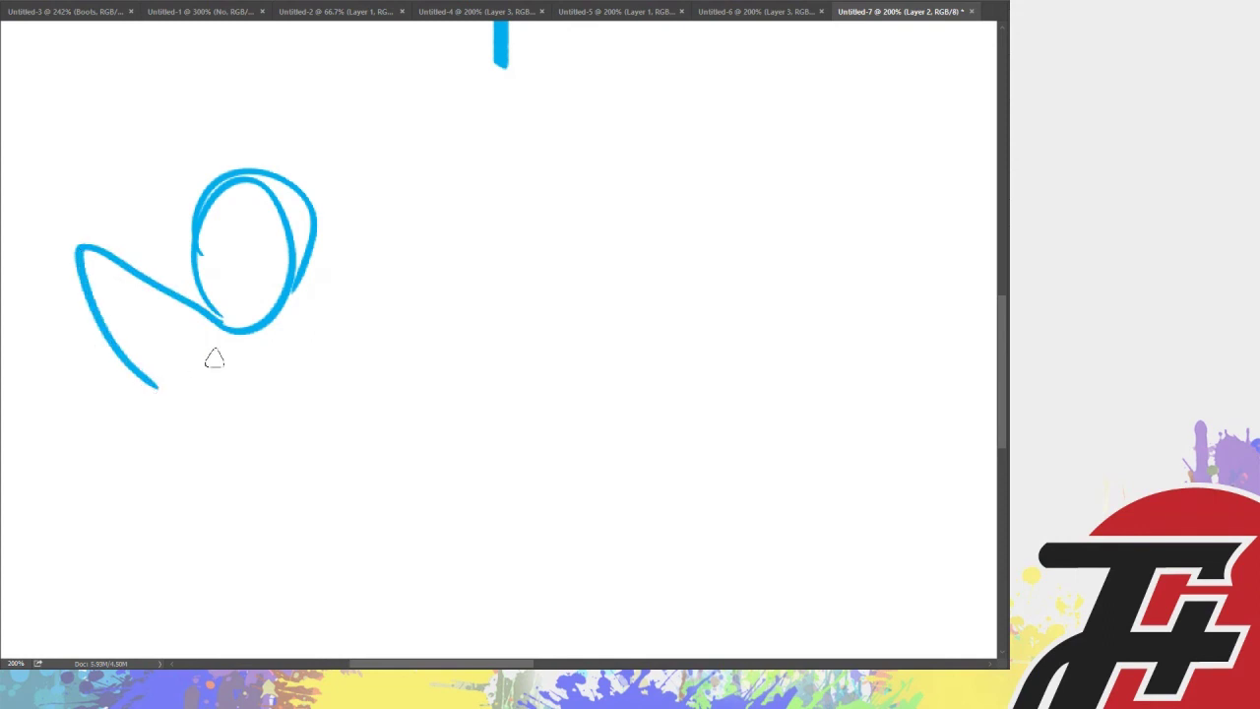
{"action": "left_click_drag", "start_coordinate": [266, 322], "coordinate": [366, 406]}
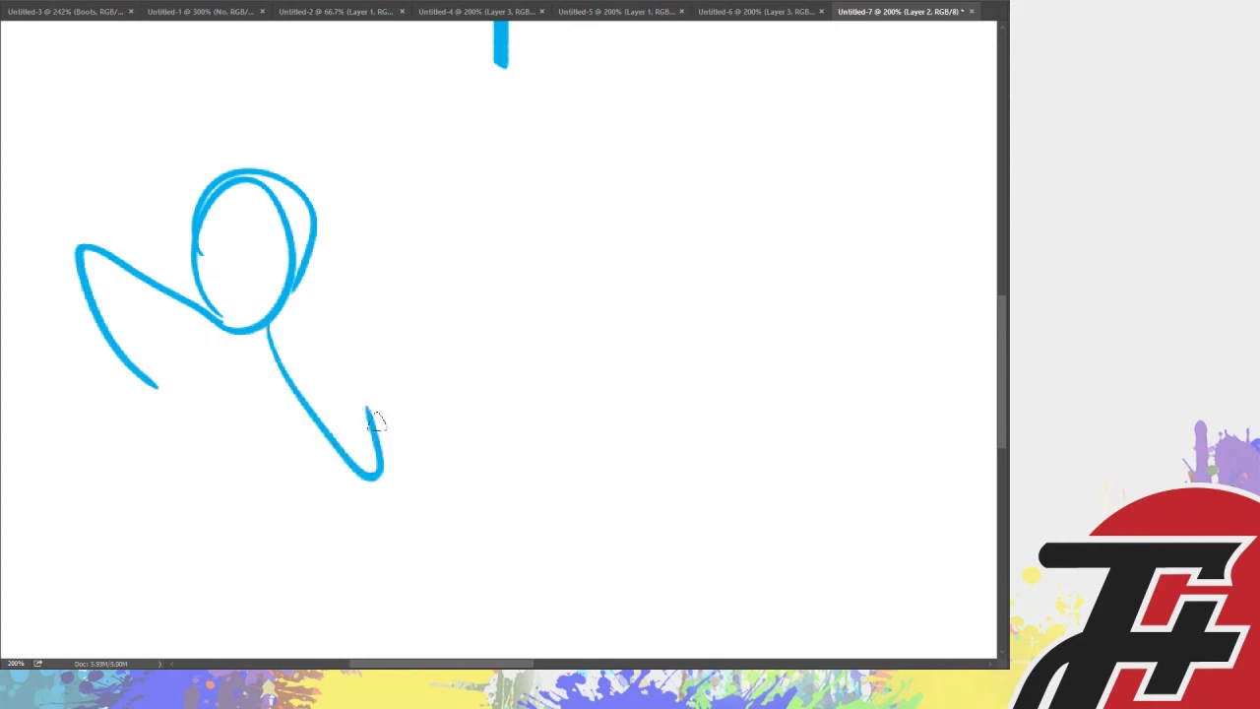
{"action": "left_click_drag", "start_coordinate": [344, 351], "coordinate": [382, 475]}
Sketch the head oval, arms around the body and a guide line across the head
{"action": "left_click_drag", "start_coordinate": [245, 155], "coordinate": [279, 162]}
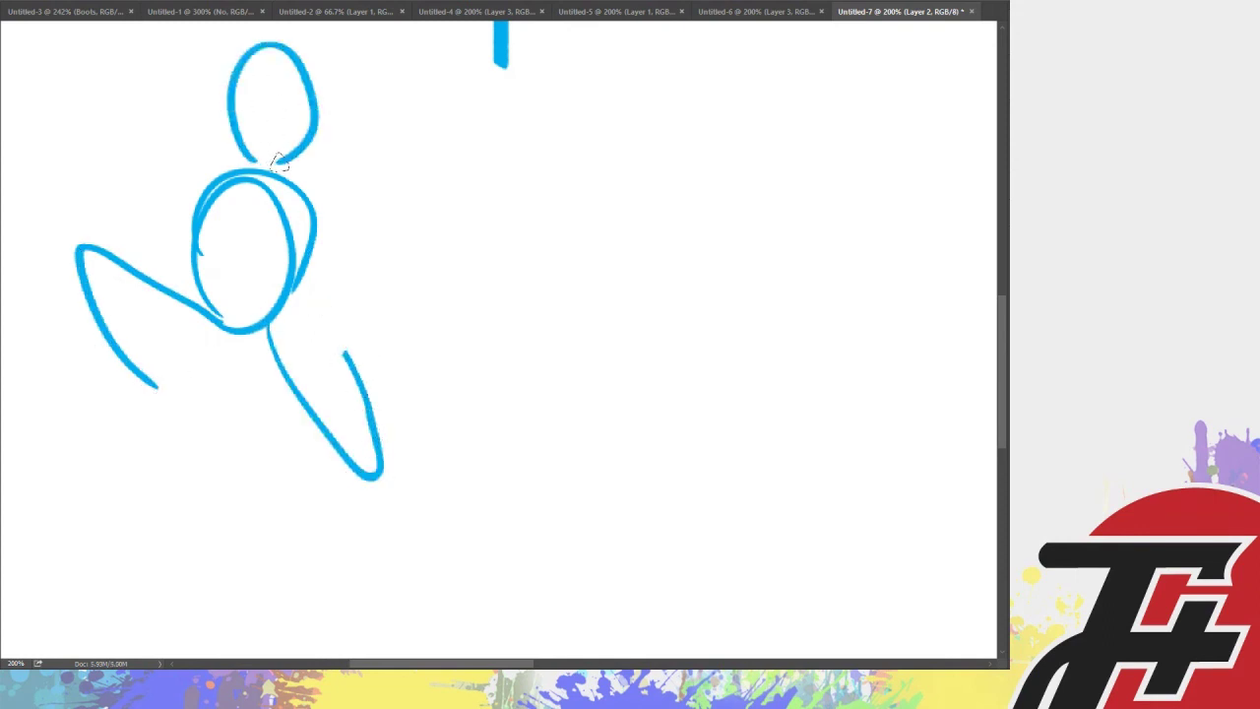
{"action": "left_click_drag", "start_coordinate": [310, 143], "coordinate": [290, 169]}
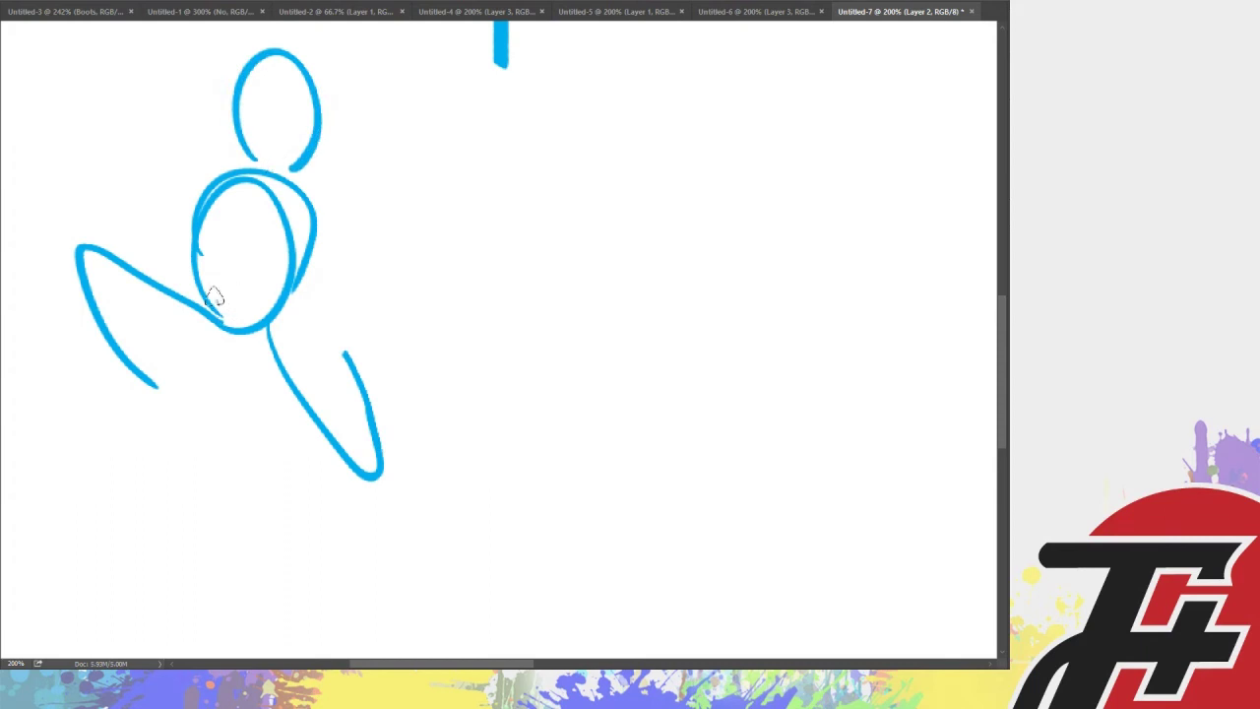
{"action": "left_click_drag", "start_coordinate": [212, 295], "coordinate": [245, 302]}
{"action": "left_click_drag", "start_coordinate": [212, 177], "coordinate": [197, 266]}
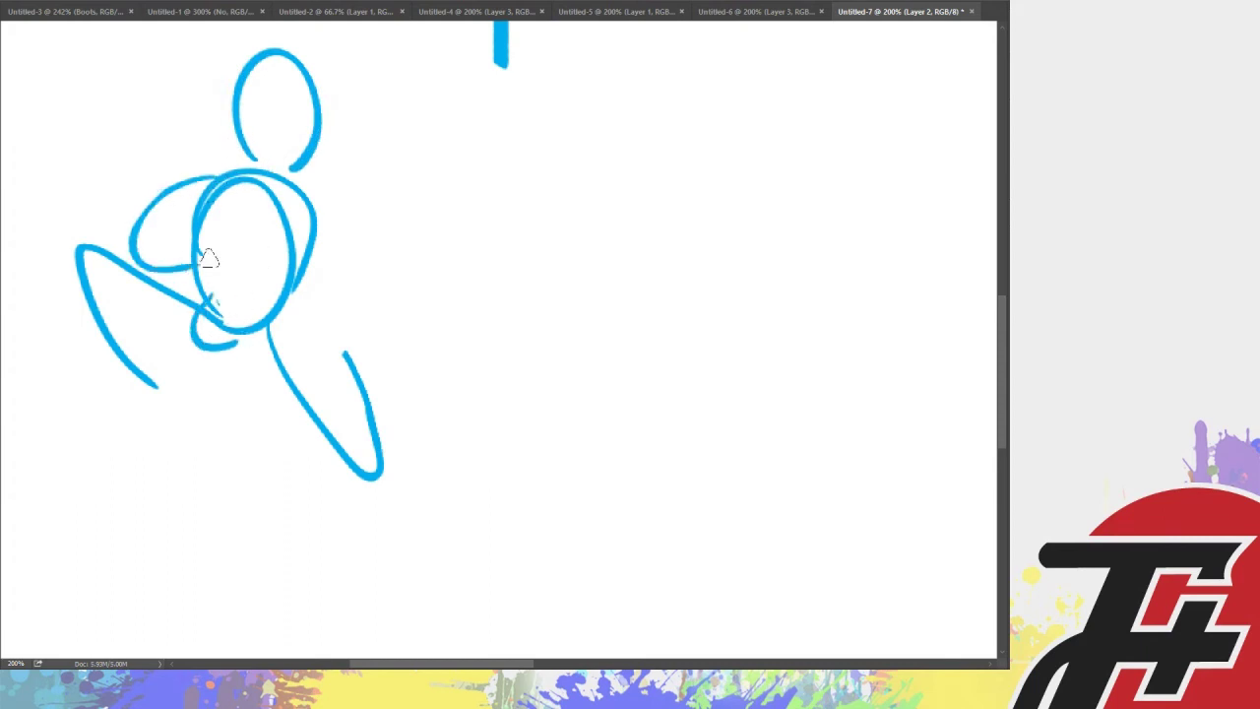
{"action": "left_click_drag", "start_coordinate": [306, 192], "coordinate": [370, 246]}
{"action": "mouse_move", "coordinate": [369, 280]}
{"action": "left_mouse_down"}
{"action": "mouse_move", "coordinate": [241, 285]}
{"action": "mouse_move", "coordinate": [245, 249]}
{"action": "mouse_move", "coordinate": [228, 317]}
{"action": "mouse_move", "coordinate": [266, 257]}
{"action": "left_mouse_up"}
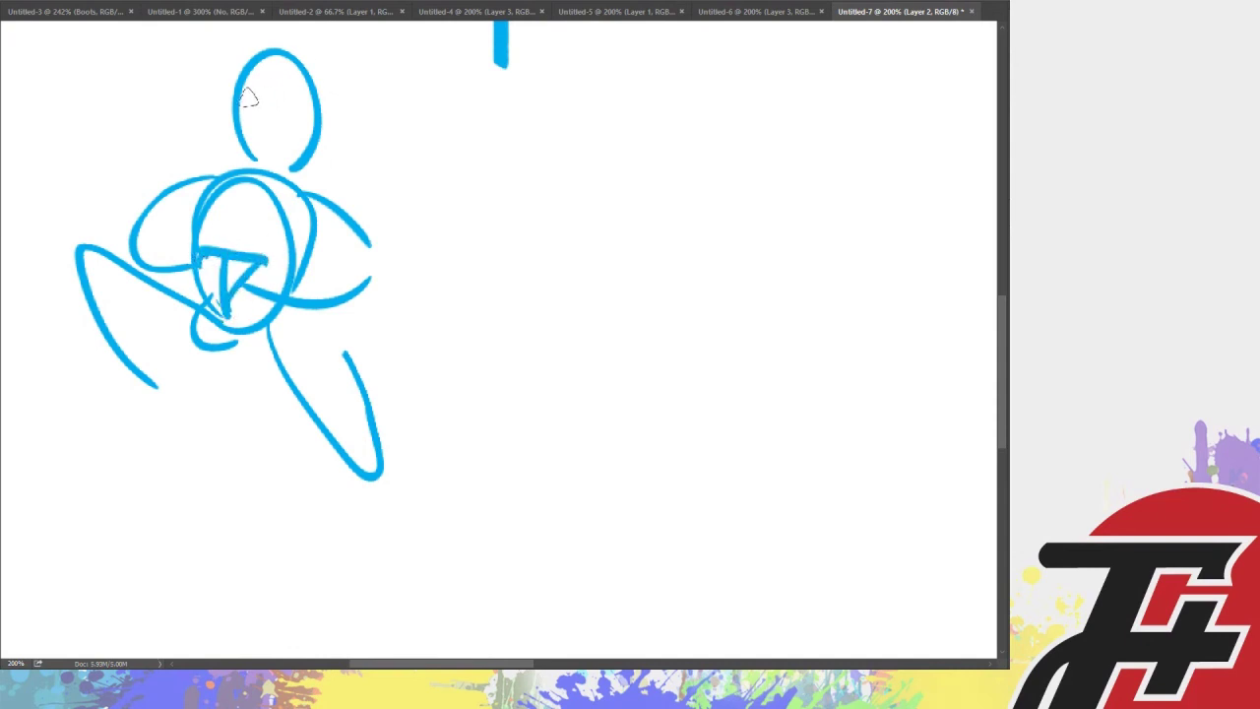
{"action": "mouse_move", "coordinate": [231, 99]}
{"action": "left_mouse_down"}
{"action": "mouse_move", "coordinate": [323, 91]}
{"action": "mouse_move", "coordinate": [291, 111]}
{"action": "left_mouse_up"}
Ink the head outline in black with a cap brim and a mask band across the face
{"action": "mouse_move", "coordinate": [248, 150]}
{"action": "left_mouse_down"}
{"action": "mouse_move", "coordinate": [233, 59]}
{"action": "mouse_move", "coordinate": [228, 132]}
{"action": "left_mouse_up"}
{"action": "key", "text": "ctrl+z"}
{"action": "mouse_move", "coordinate": [221, 85]}
{"action": "left_mouse_down"}
{"action": "mouse_move", "coordinate": [215, 37]}
{"action": "mouse_move", "coordinate": [267, 22]}
{"action": "mouse_move", "coordinate": [335, 59]}
{"action": "left_mouse_up"}
{"action": "key", "text": "ctrl+z"}
{"action": "mouse_move", "coordinate": [220, 44]}
{"action": "left_mouse_down"}
{"action": "mouse_move", "coordinate": [324, 75]}
{"action": "mouse_move", "coordinate": [317, 157]}
{"action": "left_mouse_up"}
{"action": "mouse_move", "coordinate": [235, 128]}
{"action": "left_mouse_down"}
{"action": "mouse_move", "coordinate": [301, 176]}
{"action": "mouse_move", "coordinate": [321, 165]}
{"action": "left_mouse_up"}
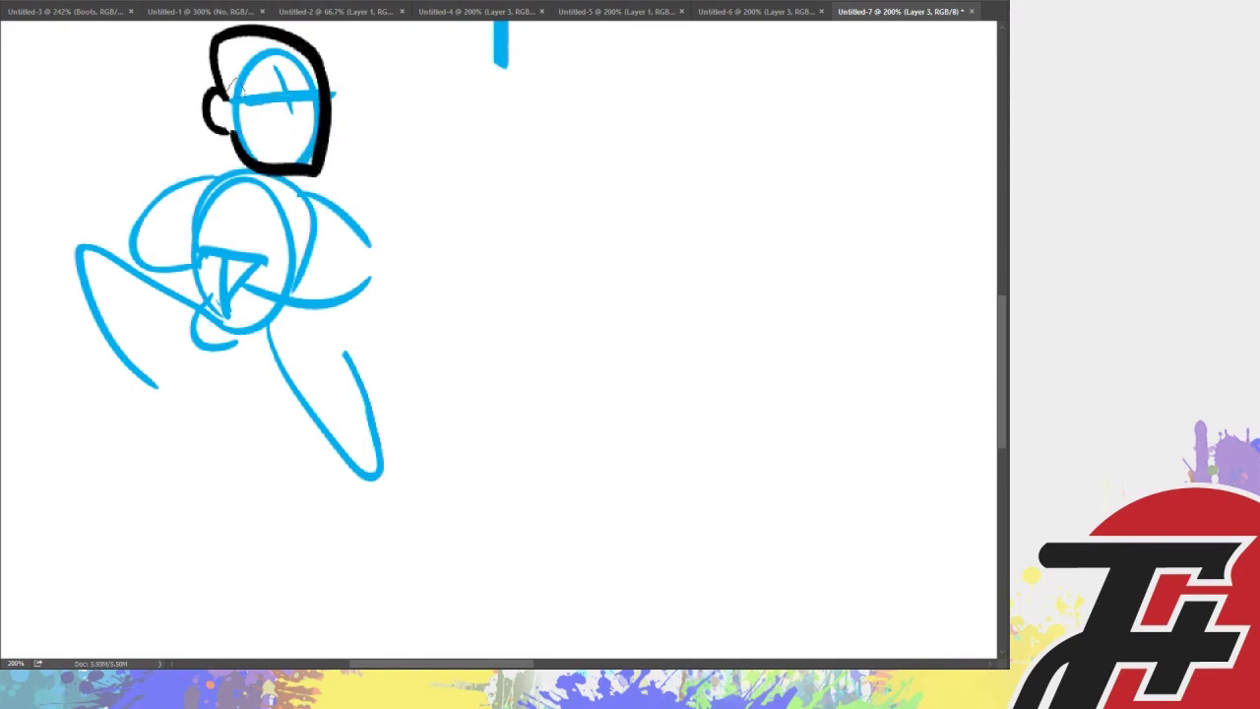
{"action": "left_click_drag", "start_coordinate": [224, 92], "coordinate": [316, 86]}
{"action": "mouse_move", "coordinate": [235, 94]}
{"action": "left_mouse_down"}
{"action": "mouse_move", "coordinate": [323, 73]}
{"action": "mouse_move", "coordinate": [226, 80]}
{"action": "mouse_move", "coordinate": [224, 59]}
{"action": "mouse_move", "coordinate": [251, 34]}
{"action": "mouse_move", "coordinate": [221, 49]}
{"action": "left_mouse_up"}
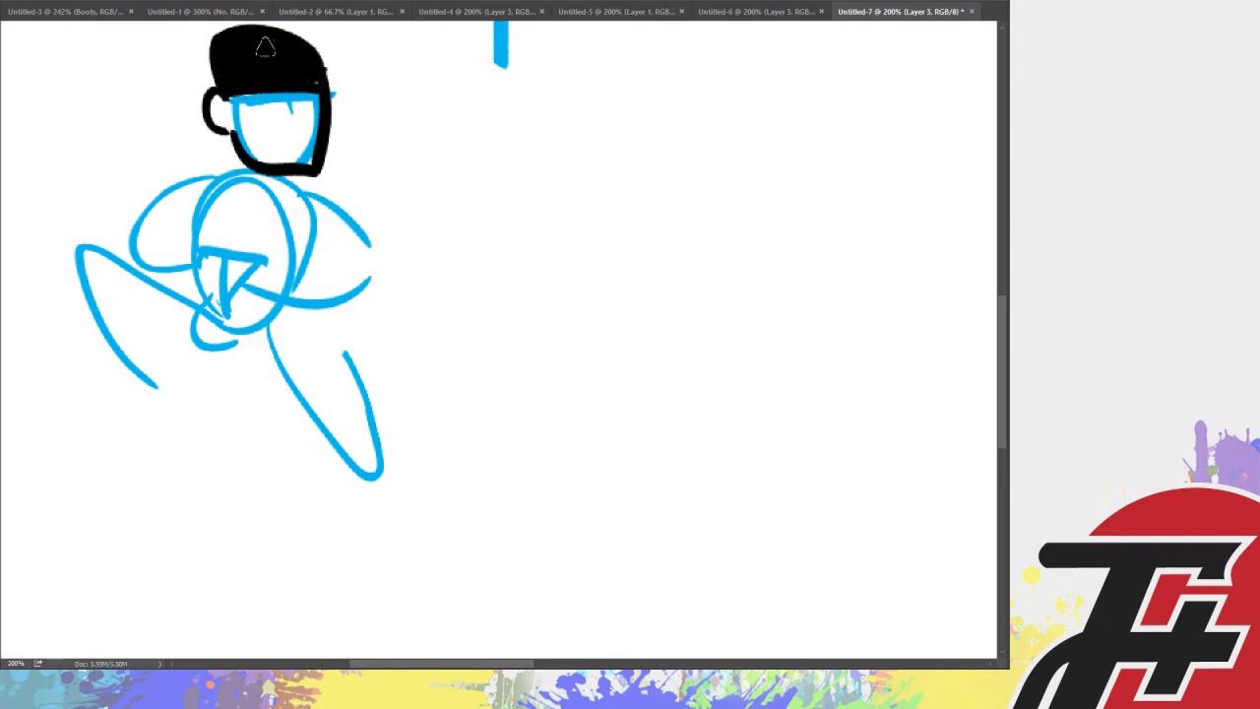
{"action": "mouse_move", "coordinate": [225, 104]}
{"action": "left_mouse_down"}
{"action": "mouse_move", "coordinate": [317, 134]}
{"action": "mouse_move", "coordinate": [232, 119]}
{"action": "mouse_move", "coordinate": [256, 157]}
{"action": "mouse_move", "coordinate": [253, 135]}
{"action": "mouse_move", "coordinate": [303, 143]}
{"action": "mouse_move", "coordinate": [264, 104]}
{"action": "mouse_move", "coordinate": [309, 106]}
{"action": "left_mouse_up"}
Ink both sides of the body and the splayed left and right legs
{"action": "mouse_move", "coordinate": [246, 166]}
{"action": "left_mouse_down"}
{"action": "mouse_move", "coordinate": [183, 286]}
{"action": "mouse_move", "coordinate": [202, 320]}
{"action": "left_mouse_up"}
{"action": "key", "text": "ctrl+z"}
{"action": "mouse_move", "coordinate": [248, 162]}
{"action": "left_mouse_down"}
{"action": "mouse_move", "coordinate": [201, 313]}
{"action": "mouse_move", "coordinate": [246, 317]}
{"action": "left_mouse_up"}
{"action": "left_click_drag", "start_coordinate": [307, 172], "coordinate": [253, 328]}
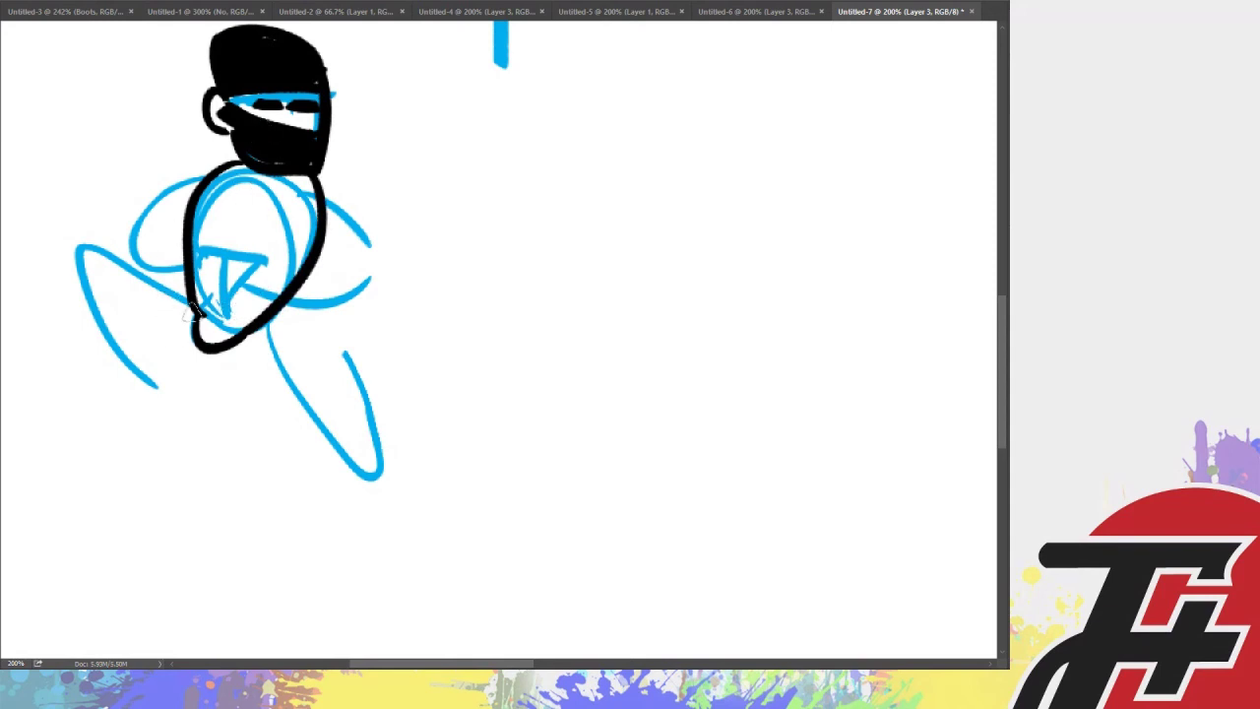
{"action": "mouse_move", "coordinate": [189, 301]}
{"action": "left_mouse_down"}
{"action": "mouse_move", "coordinate": [104, 357]}
{"action": "mouse_move", "coordinate": [183, 442]}
{"action": "left_mouse_up"}
{"action": "key", "text": "ctrl+z"}
{"action": "left_click_drag", "start_coordinate": [192, 313], "coordinate": [150, 469]}
{"action": "mouse_move", "coordinate": [263, 325]}
{"action": "left_mouse_down"}
{"action": "mouse_move", "coordinate": [340, 468]}
{"action": "mouse_move", "coordinate": [384, 439]}
{"action": "left_mouse_up"}
{"action": "key", "text": "ctrl+z"}
{"action": "mouse_move", "coordinate": [264, 325]}
{"action": "left_mouse_down"}
{"action": "mouse_move", "coordinate": [366, 470]}
{"action": "mouse_move", "coordinate": [332, 317]}
{"action": "mouse_move", "coordinate": [384, 350]}
{"action": "left_mouse_up"}
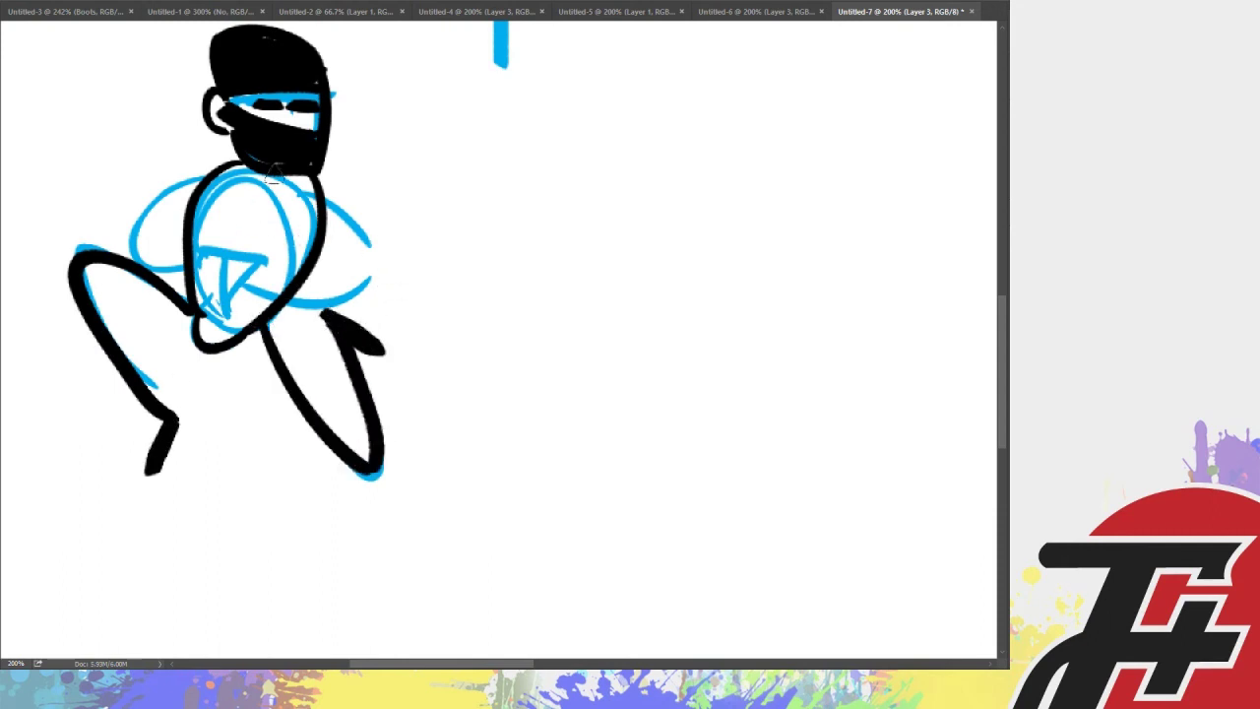
Ink the folded arms and the clasped hands at the front
{"action": "left_click_drag", "start_coordinate": [219, 169], "coordinate": [200, 243]}
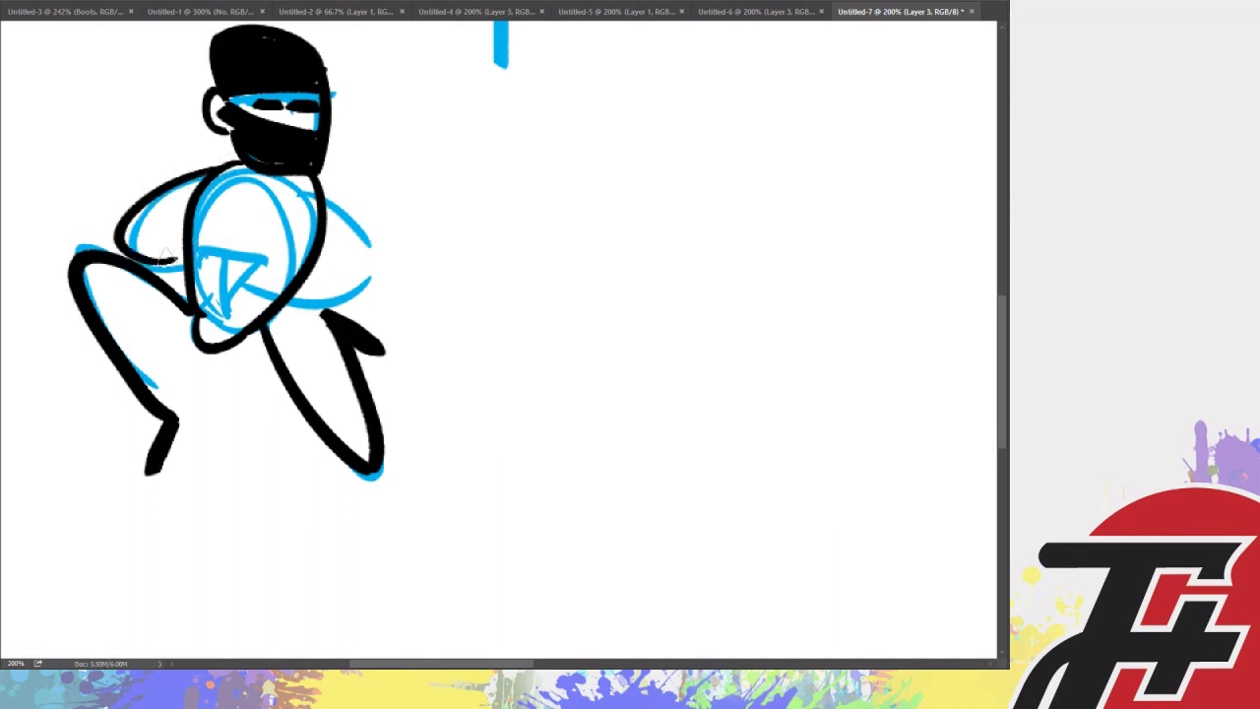
{"action": "mouse_move", "coordinate": [307, 177]}
{"action": "left_mouse_down"}
{"action": "mouse_move", "coordinate": [278, 264]}
{"action": "mouse_move", "coordinate": [197, 246]}
{"action": "mouse_move", "coordinate": [218, 294]}
{"action": "mouse_move", "coordinate": [261, 254]}
{"action": "mouse_move", "coordinate": [229, 288]}
{"action": "left_mouse_up"}
{"action": "key", "text": "ctrl+z"}
{"action": "mouse_move", "coordinate": [241, 245]}
{"action": "left_mouse_down"}
{"action": "mouse_move", "coordinate": [209, 258]}
{"action": "mouse_move", "coordinate": [220, 278]}
{"action": "left_mouse_up"}
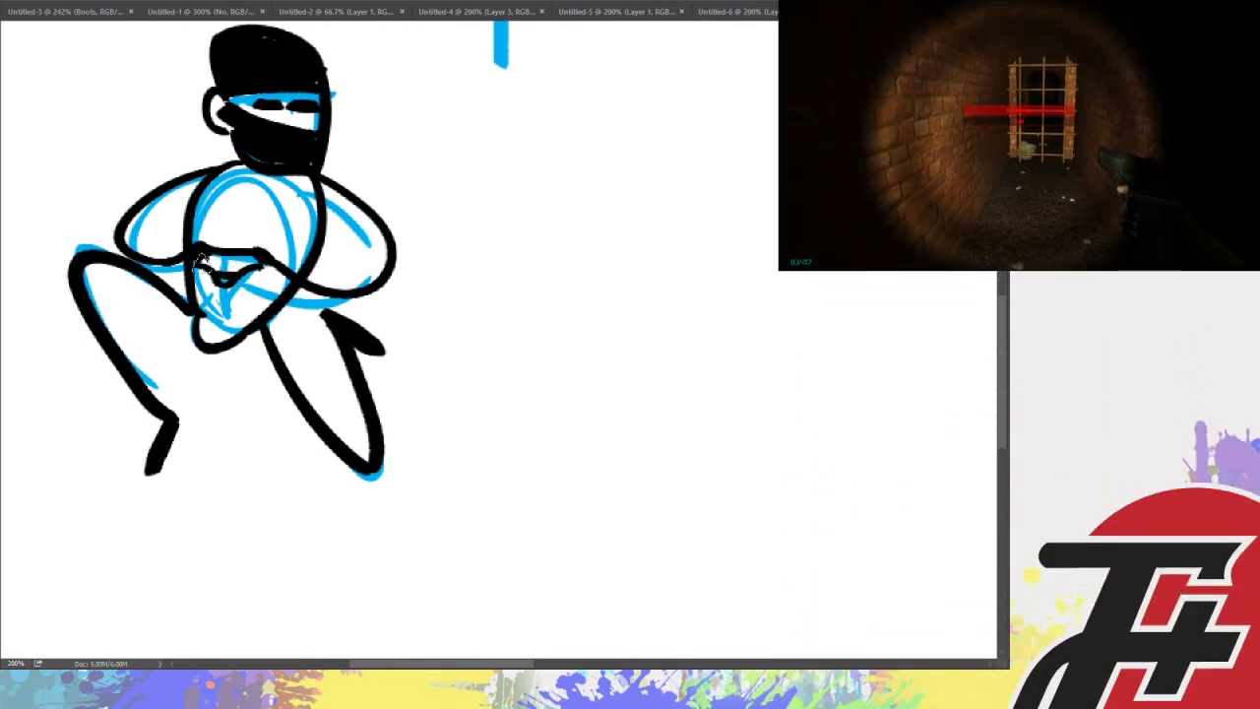
{"action": "mouse_move", "coordinate": [195, 258]}
{"action": "left_mouse_down"}
{"action": "mouse_move", "coordinate": [261, 264]}
{"action": "mouse_move", "coordinate": [258, 252]}
{"action": "left_mouse_up"}
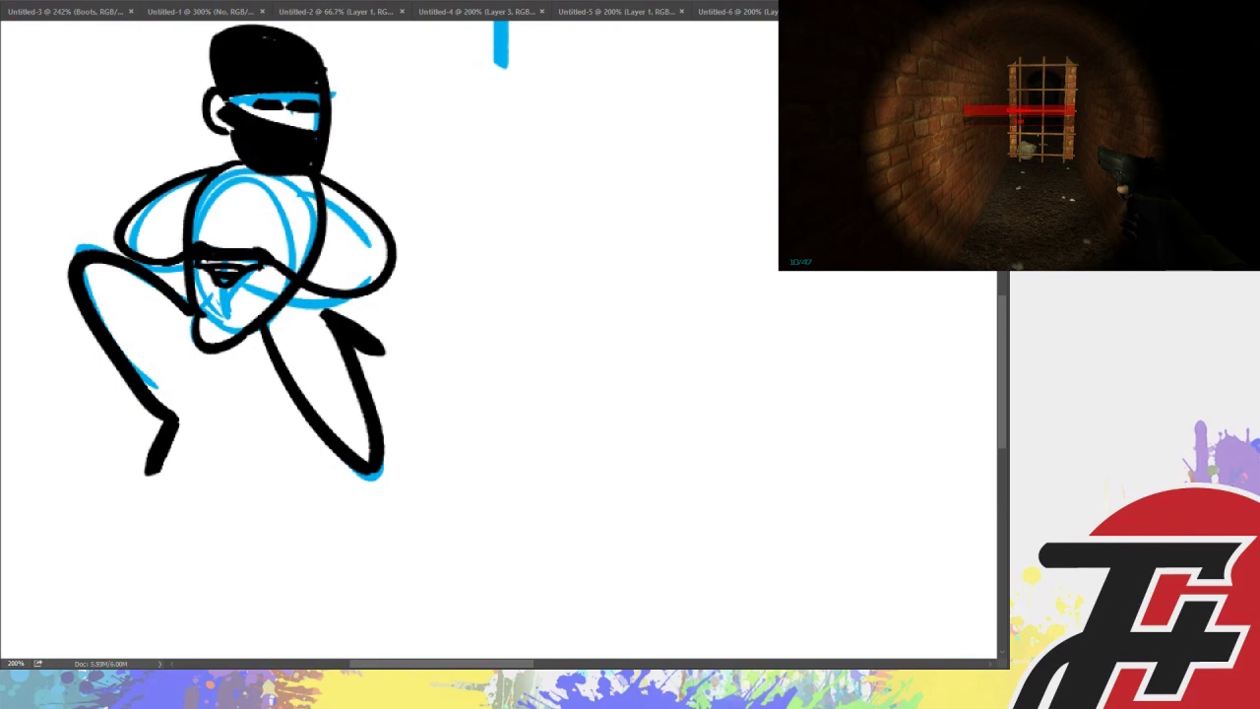
Delete the blue sketch strokes within a selection around the inked figure, then deselect
{"action": "left_click_drag", "start_coordinate": [75, 158], "coordinate": [554, 551]}
{"action": "key", "text": "Delete"}
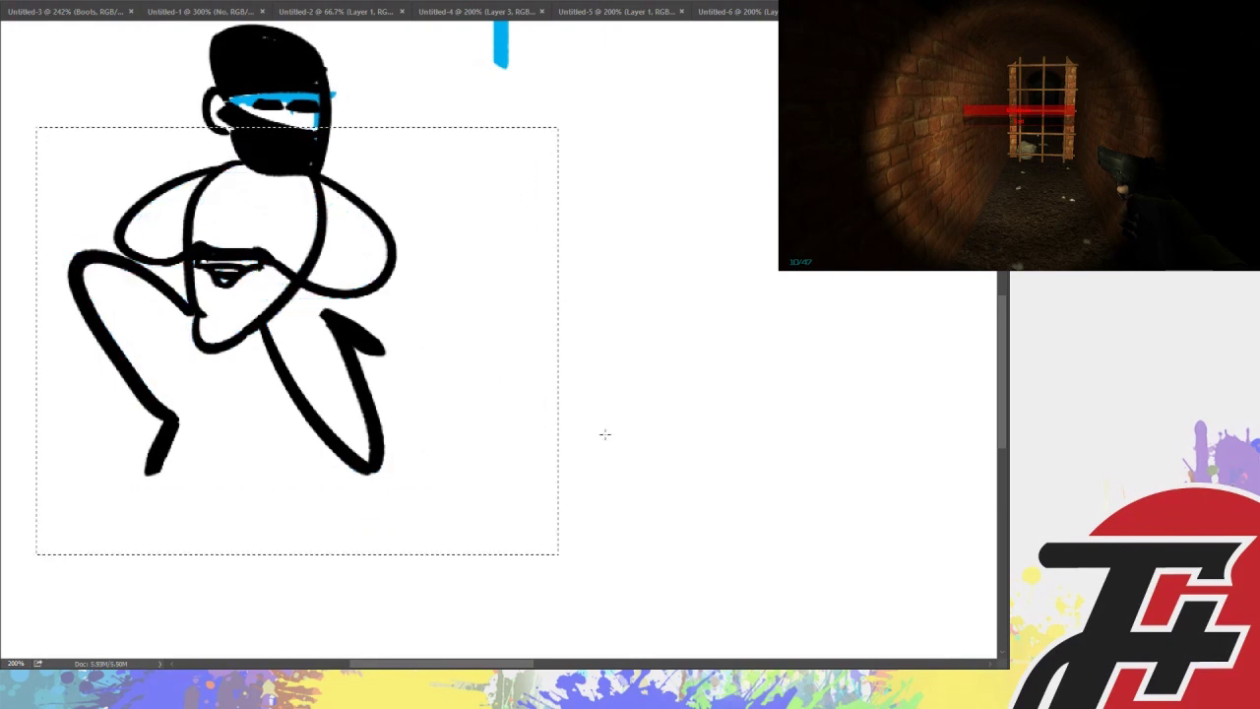
{"action": "key", "text": "ctrl+d"}
{"action": "scroll", "coordinate": [233, 43], "scroll_direction": "up", "scroll_amount": 1}
{"action": "key", "text": "Delete"}
{"action": "key", "text": "ctrl+d"}
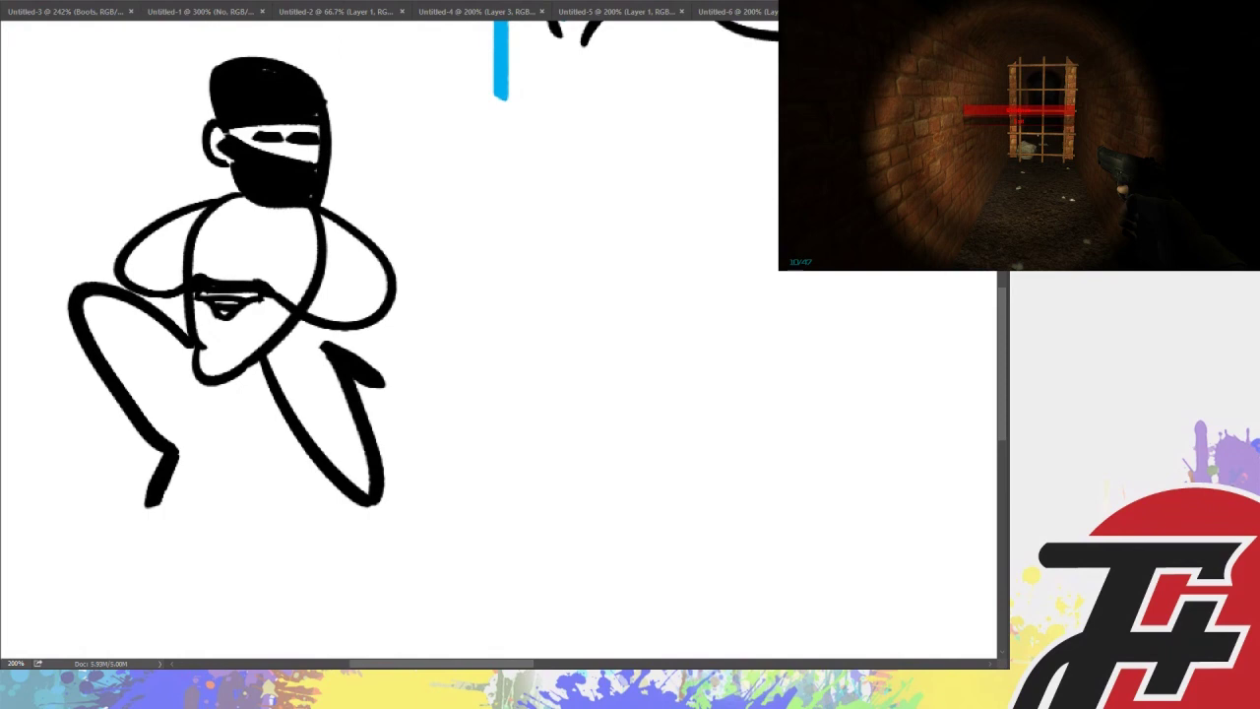
{"action": "left_click_drag", "start_coordinate": [519, 660], "coordinate": [580, 654]}
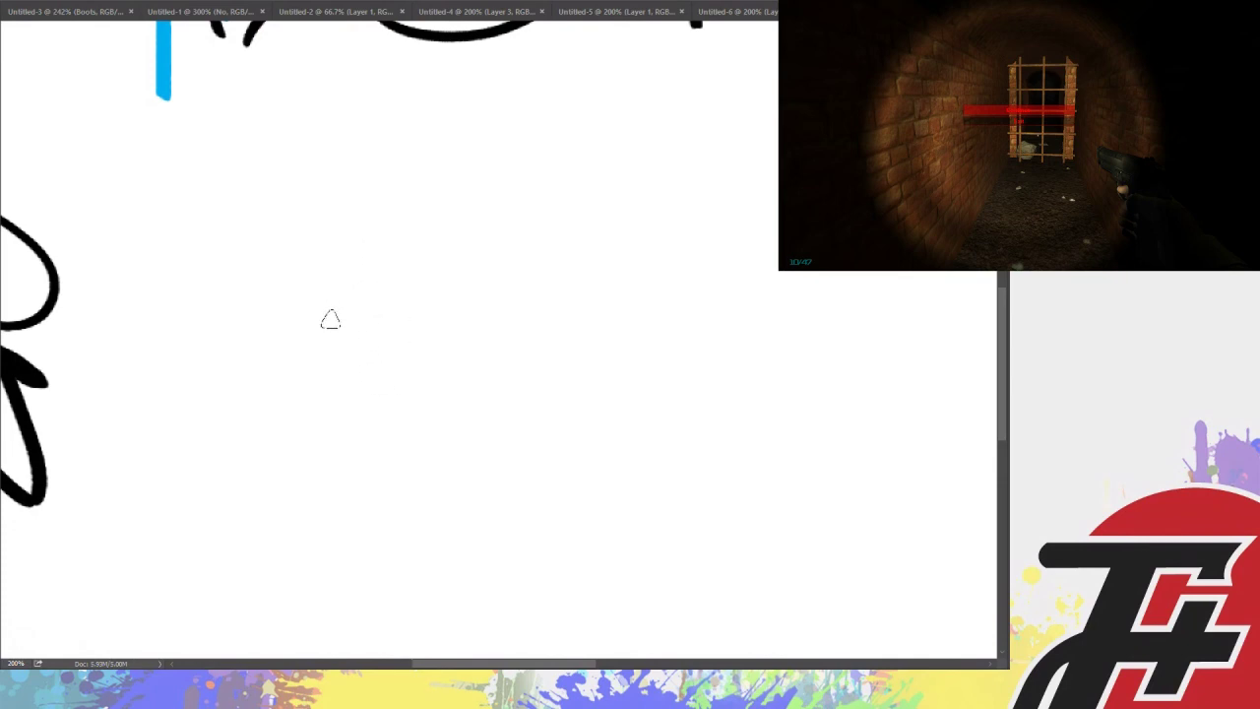
Draw the skateboard deck with an arched end and two long edges
{"action": "left_click_drag", "start_coordinate": [357, 392], "coordinate": [472, 329]}
{"action": "key", "text": "ctrl+z"}
{"action": "mouse_move", "coordinate": [385, 399]}
{"action": "left_mouse_down"}
{"action": "mouse_move", "coordinate": [324, 161]}
{"action": "mouse_move", "coordinate": [516, 361]}
{"action": "left_mouse_up"}
{"action": "key", "text": "ctrl+z"}
{"action": "mouse_move", "coordinate": [394, 402]}
{"action": "left_mouse_down"}
{"action": "mouse_move", "coordinate": [476, 300]}
{"action": "mouse_move", "coordinate": [577, 413]}
{"action": "mouse_move", "coordinate": [603, 415]}
{"action": "left_mouse_up"}
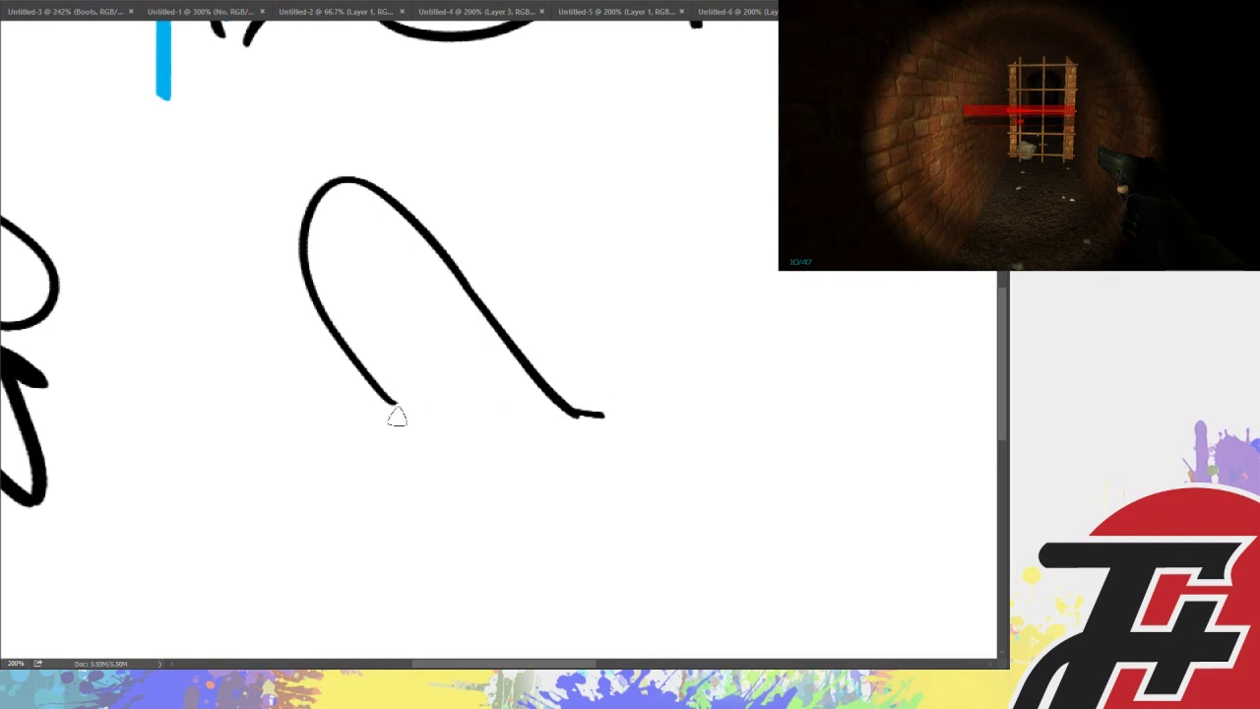
{"action": "left_click_drag", "start_coordinate": [385, 401], "coordinate": [432, 469]}
{"action": "key", "text": "ctrl+z"}
{"action": "mouse_move", "coordinate": [389, 403]}
{"action": "left_mouse_down"}
{"action": "mouse_move", "coordinate": [453, 458]}
{"action": "mouse_move", "coordinate": [482, 461]}
{"action": "mouse_move", "coordinate": [608, 417]}
{"action": "mouse_move", "coordinate": [480, 448]}
{"action": "left_mouse_up"}
Add the two front wheels with their axle and the rear axle and wheel
{"action": "left_click_drag", "start_coordinate": [299, 295], "coordinate": [307, 313]}
{"action": "left_click_drag", "start_coordinate": [403, 246], "coordinate": [386, 268]}
{"action": "mouse_move", "coordinate": [313, 295]}
{"action": "left_mouse_down"}
{"action": "mouse_move", "coordinate": [390, 258]}
{"action": "mouse_move", "coordinate": [353, 268]}
{"action": "mouse_move", "coordinate": [379, 254]}
{"action": "left_mouse_up"}
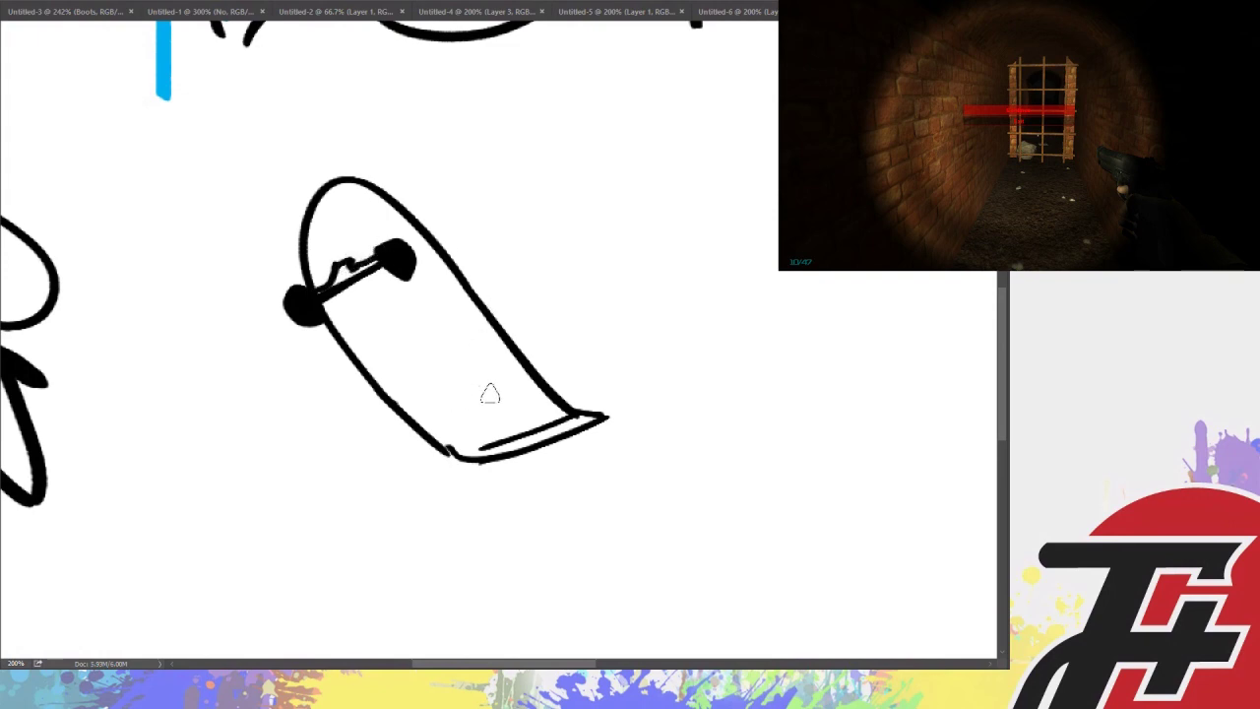
{"action": "mouse_move", "coordinate": [503, 400]}
{"action": "left_mouse_down"}
{"action": "mouse_move", "coordinate": [406, 455]}
{"action": "mouse_move", "coordinate": [499, 396]}
{"action": "mouse_move", "coordinate": [494, 386]}
{"action": "mouse_move", "coordinate": [440, 407]}
{"action": "mouse_move", "coordinate": [403, 445]}
{"action": "left_mouse_up"}
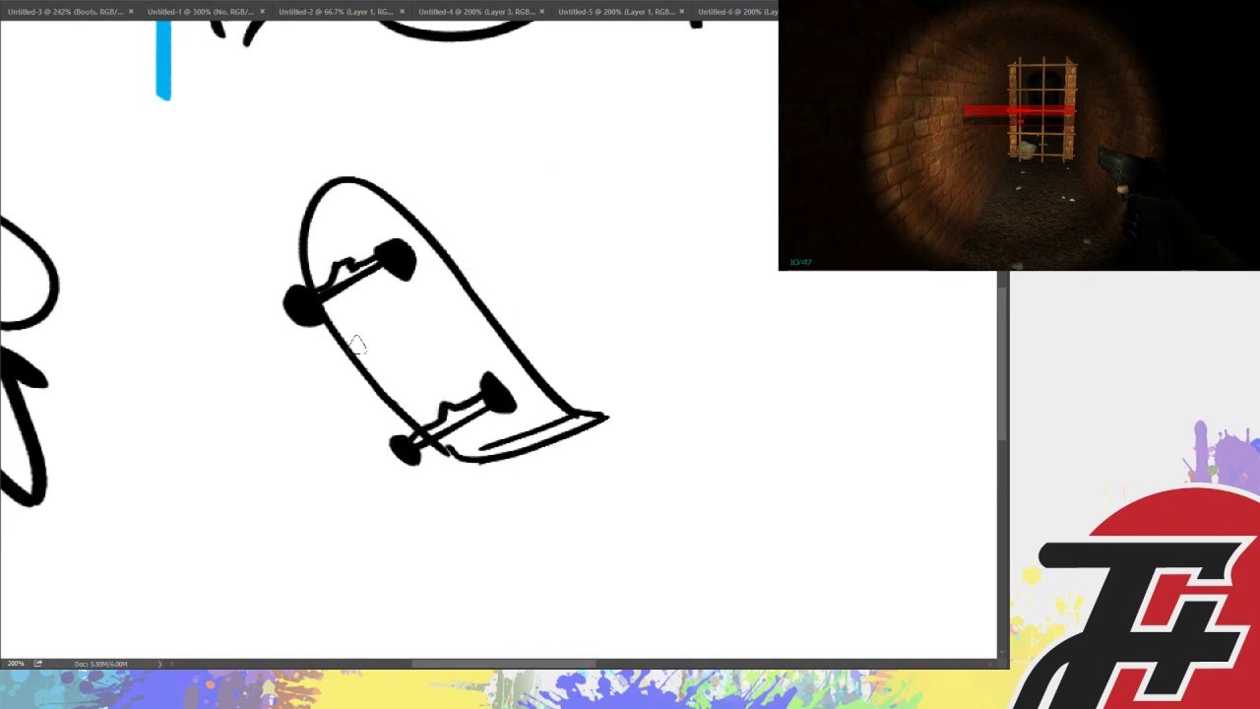
Letter the deck with bold scribbled text and small marks
{"action": "mouse_move", "coordinate": [372, 284]}
{"action": "left_mouse_down"}
{"action": "mouse_move", "coordinate": [430, 356]}
{"action": "mouse_move", "coordinate": [432, 340]}
{"action": "mouse_move", "coordinate": [433, 386]}
{"action": "mouse_move", "coordinate": [460, 370]}
{"action": "mouse_move", "coordinate": [475, 398]}
{"action": "mouse_move", "coordinate": [463, 421]}
{"action": "mouse_move", "coordinate": [505, 398]}
{"action": "mouse_move", "coordinate": [447, 408]}
{"action": "mouse_move", "coordinate": [451, 429]}
{"action": "left_mouse_up"}
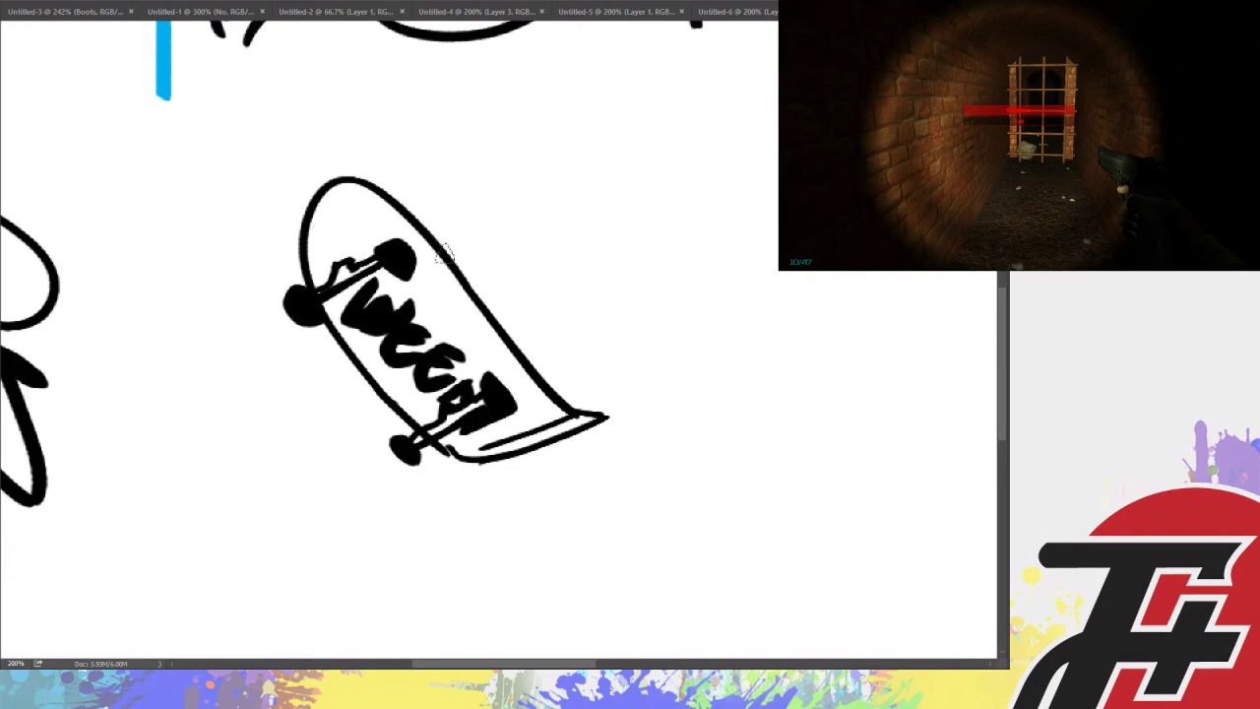
{"action": "left_click_drag", "start_coordinate": [451, 285], "coordinate": [471, 316]}
{"action": "left_click_drag", "start_coordinate": [353, 376], "coordinate": [362, 377]}
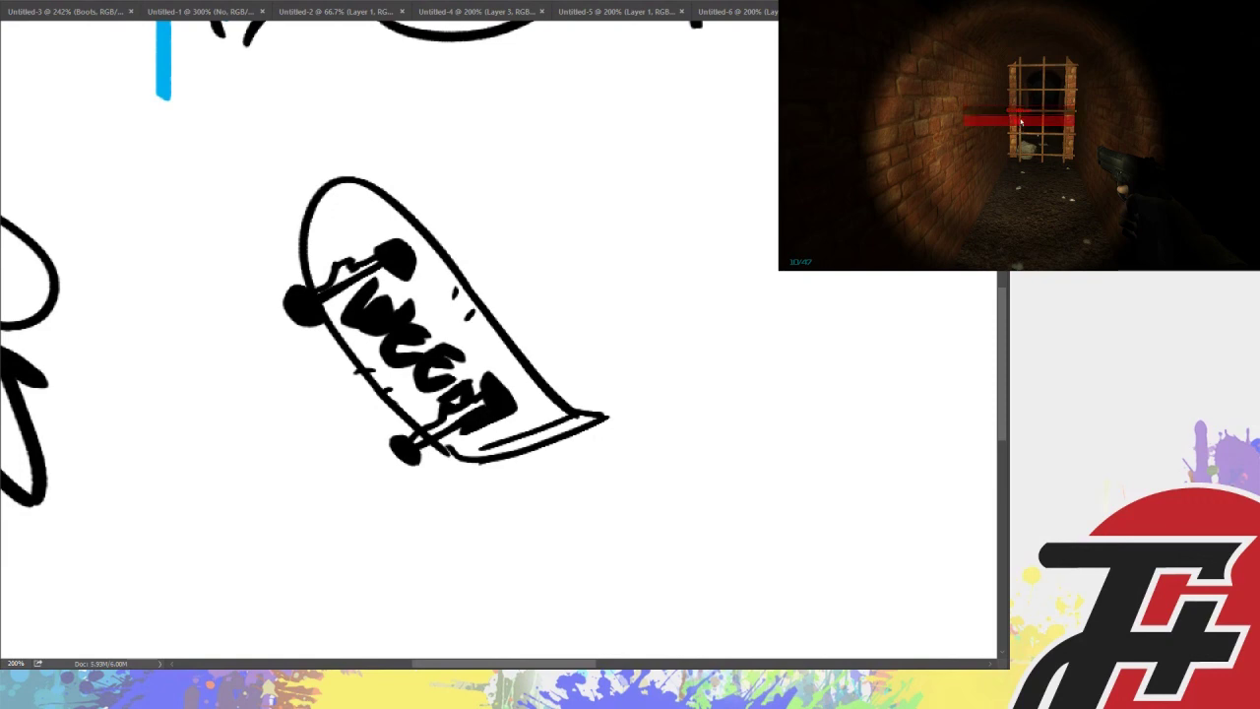
{"action": "left_click_drag", "start_coordinate": [565, 663], "coordinate": [656, 656]}
{"action": "scroll", "coordinate": [421, 100], "scroll_direction": "down", "scroll_amount": 1}
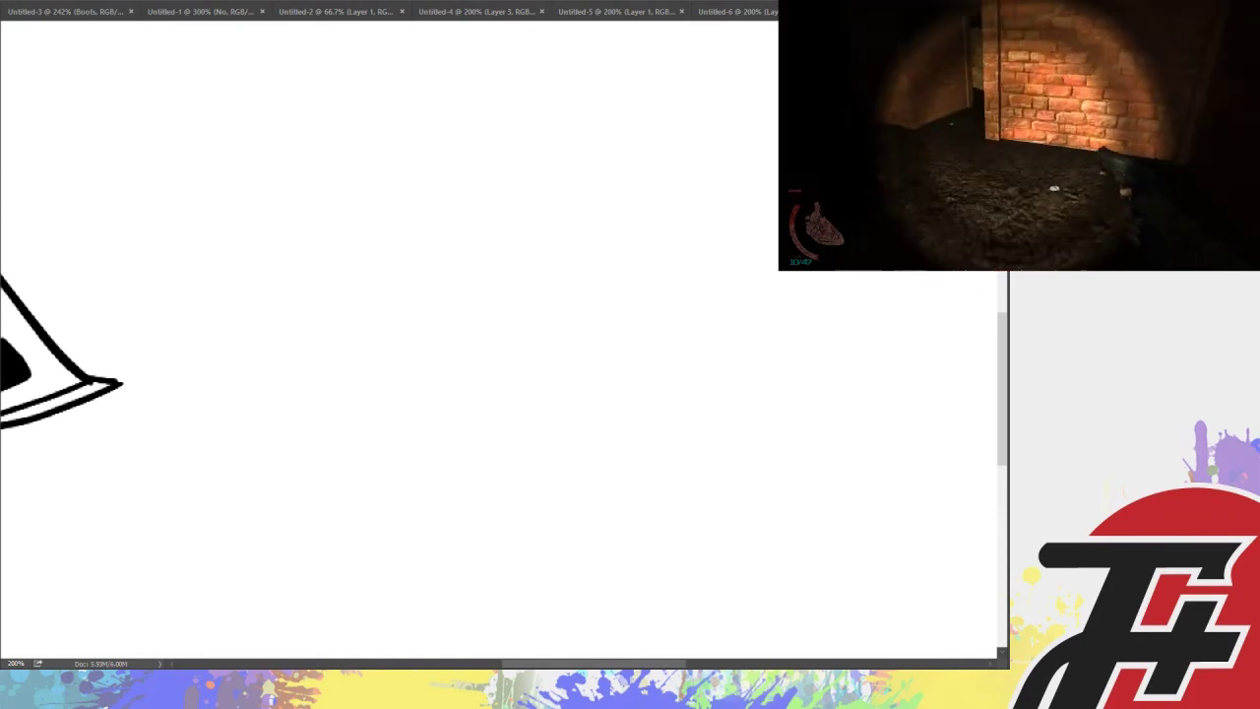
{"action": "mouse_move", "coordinate": [317, 144]}
{"action": "left_mouse_down"}
{"action": "mouse_move", "coordinate": [328, 240]}
{"action": "mouse_move", "coordinate": [382, 130]}
{"action": "left_mouse_up"}
{"action": "mouse_move", "coordinate": [455, 167]}
{"action": "left_mouse_down"}
{"action": "mouse_move", "coordinate": [479, 209]}
{"action": "mouse_move", "coordinate": [463, 163]}
{"action": "mouse_move", "coordinate": [554, 175]}
{"action": "mouse_move", "coordinate": [582, 161]}
{"action": "mouse_move", "coordinate": [611, 197]}
{"action": "mouse_move", "coordinate": [639, 147]}
{"action": "mouse_move", "coordinate": [693, 149]}
{"action": "mouse_move", "coordinate": [728, 202]}
{"action": "left_mouse_up"}
{"action": "left_click", "coordinate": [741, 197]}
{"action": "left_click_drag", "start_coordinate": [253, 86], "coordinate": [859, 359]}
{"action": "key", "text": "Delete"}
{"action": "key", "text": "ctrl+d"}
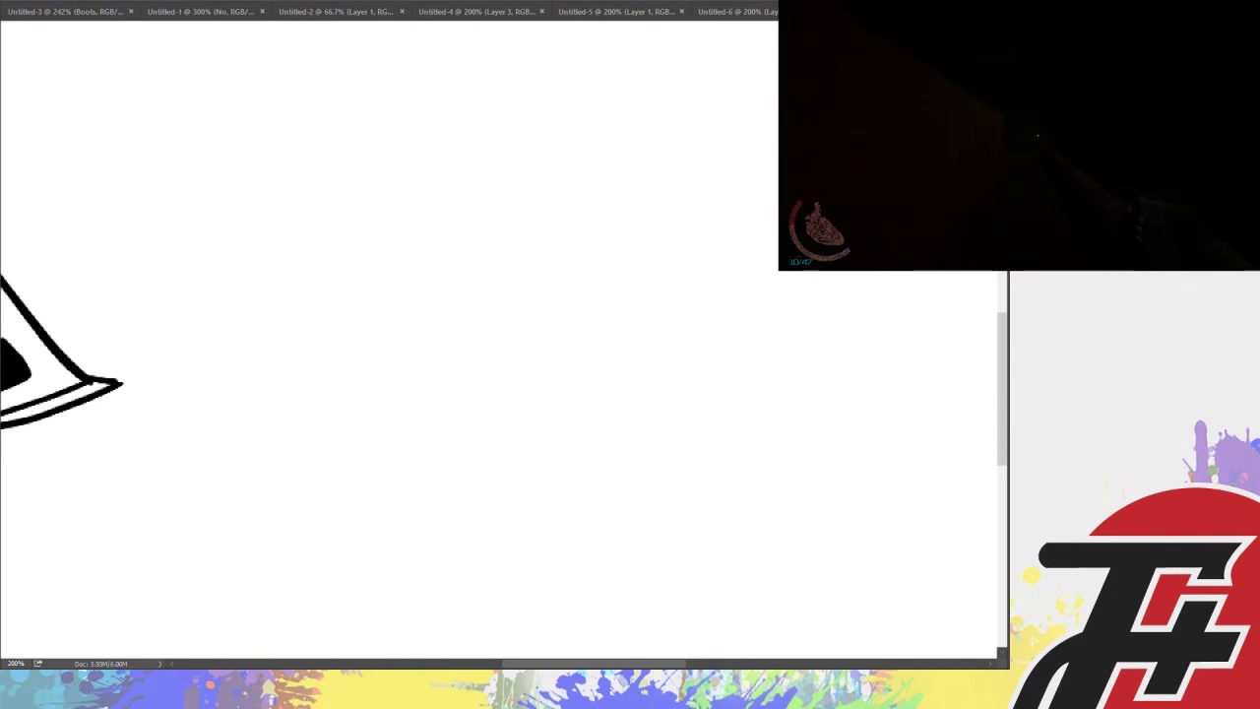
{"action": "mouse_move", "coordinate": [340, 129]}
{"action": "left_mouse_down"}
{"action": "mouse_move", "coordinate": [355, 202]}
{"action": "mouse_move", "coordinate": [404, 126]}
{"action": "left_mouse_up"}
{"action": "mouse_move", "coordinate": [409, 177]}
{"action": "left_mouse_down"}
{"action": "mouse_move", "coordinate": [595, 163]}
{"action": "mouse_move", "coordinate": [614, 146]}
{"action": "mouse_move", "coordinate": [624, 167]}
{"action": "mouse_move", "coordinate": [658, 155]}
{"action": "left_mouse_up"}
{"action": "left_click", "coordinate": [464, 192]}
{"action": "left_click", "coordinate": [670, 177]}
{"action": "left_click_drag", "start_coordinate": [296, 65], "coordinate": [604, 191]}
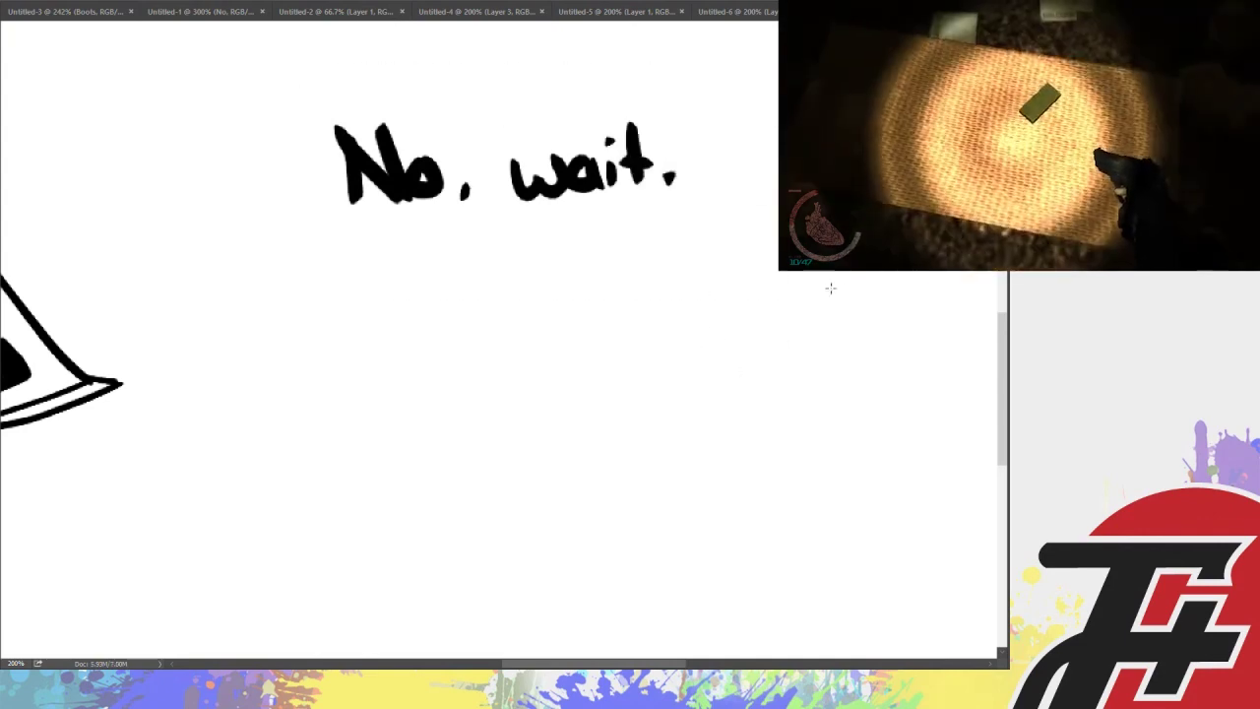
{"action": "key", "text": "Delete"}
{"action": "mouse_move", "coordinate": [312, 203]}
{"action": "left_mouse_down"}
{"action": "mouse_move", "coordinate": [329, 219]}
{"action": "mouse_move", "coordinate": [439, 180]}
{"action": "mouse_move", "coordinate": [518, 177]}
{"action": "mouse_move", "coordinate": [596, 197]}
{"action": "mouse_move", "coordinate": [604, 178]}
{"action": "mouse_move", "coordinate": [650, 209]}
{"action": "left_mouse_up"}
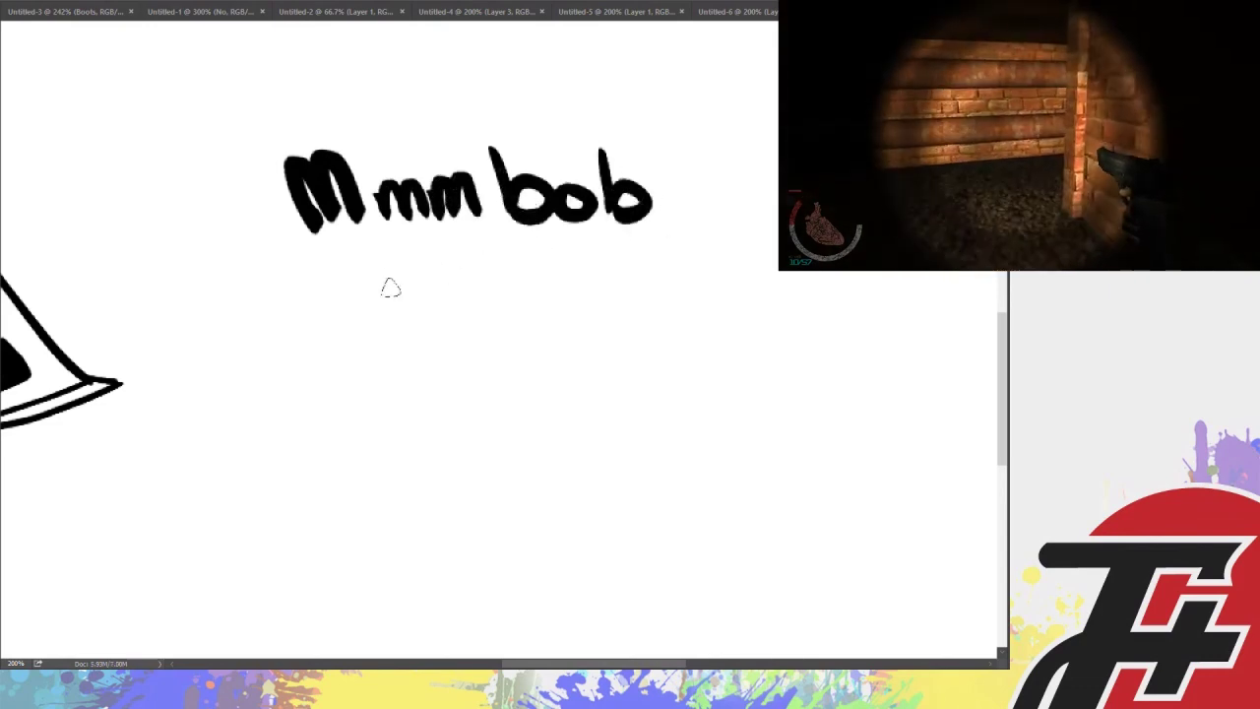
{"action": "left_click_drag", "start_coordinate": [386, 264], "coordinate": [389, 335]}
{"action": "mouse_move", "coordinate": [396, 305]}
{"action": "left_mouse_down"}
{"action": "mouse_move", "coordinate": [425, 336]}
{"action": "mouse_move", "coordinate": [419, 366]}
{"action": "left_mouse_up"}
{"action": "mouse_move", "coordinate": [451, 312]}
{"action": "left_mouse_down"}
{"action": "mouse_move", "coordinate": [483, 315]}
{"action": "mouse_move", "coordinate": [523, 296]}
{"action": "mouse_move", "coordinate": [599, 313]}
{"action": "left_mouse_up"}
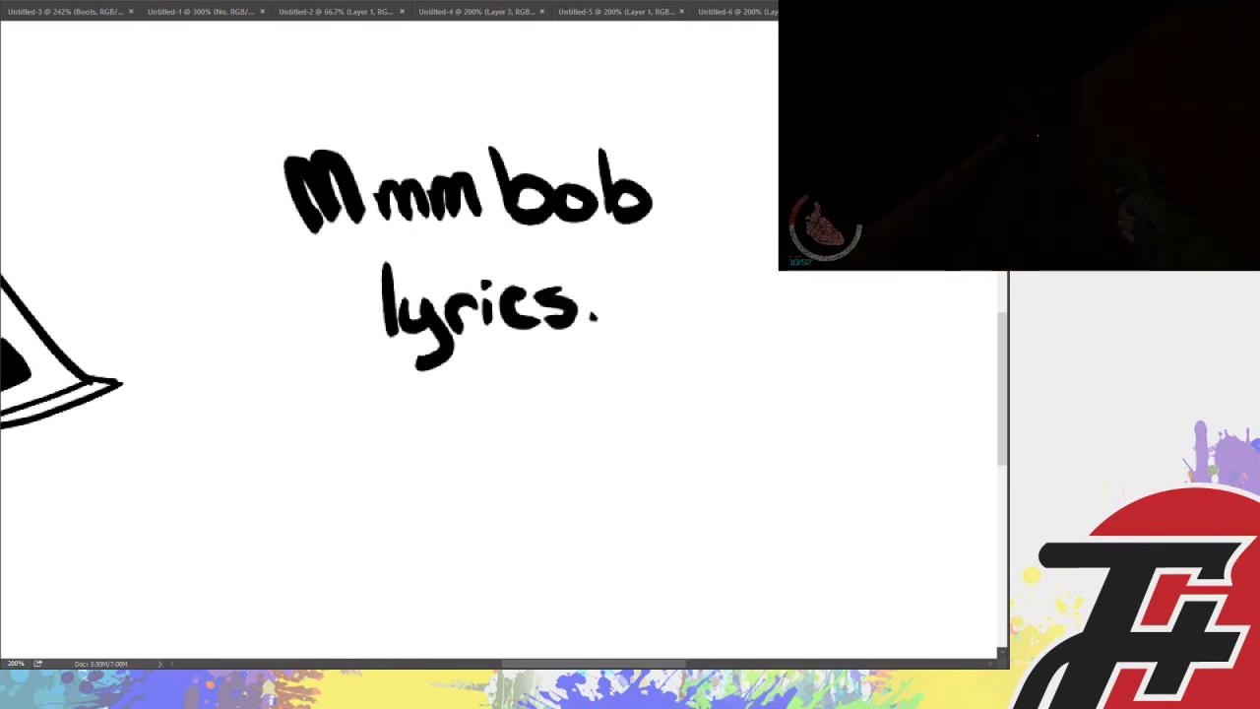
{"action": "left_click_drag", "start_coordinate": [603, 136], "coordinate": [611, 264]}
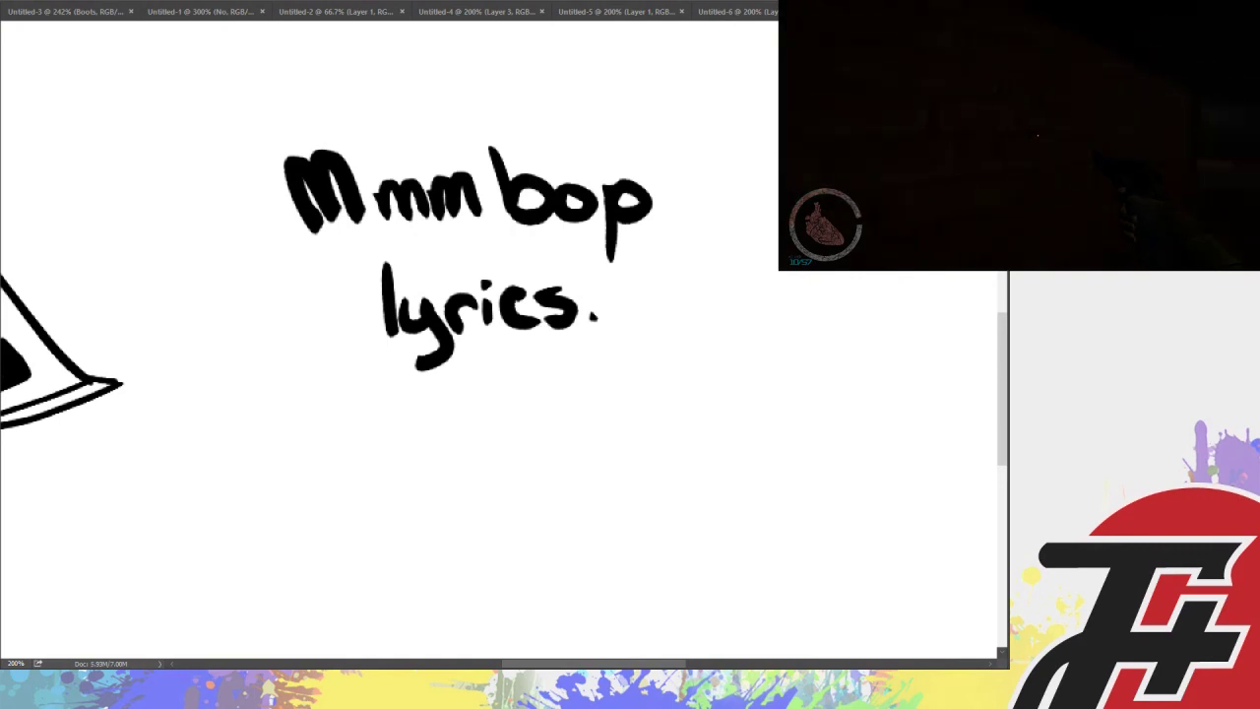
{"action": "left_click_drag", "start_coordinate": [243, 100], "coordinate": [689, 452]}
Erase the selected caption and hand-letter a new three-line caption starting 'We learned'
{"action": "key", "text": "Delete"}
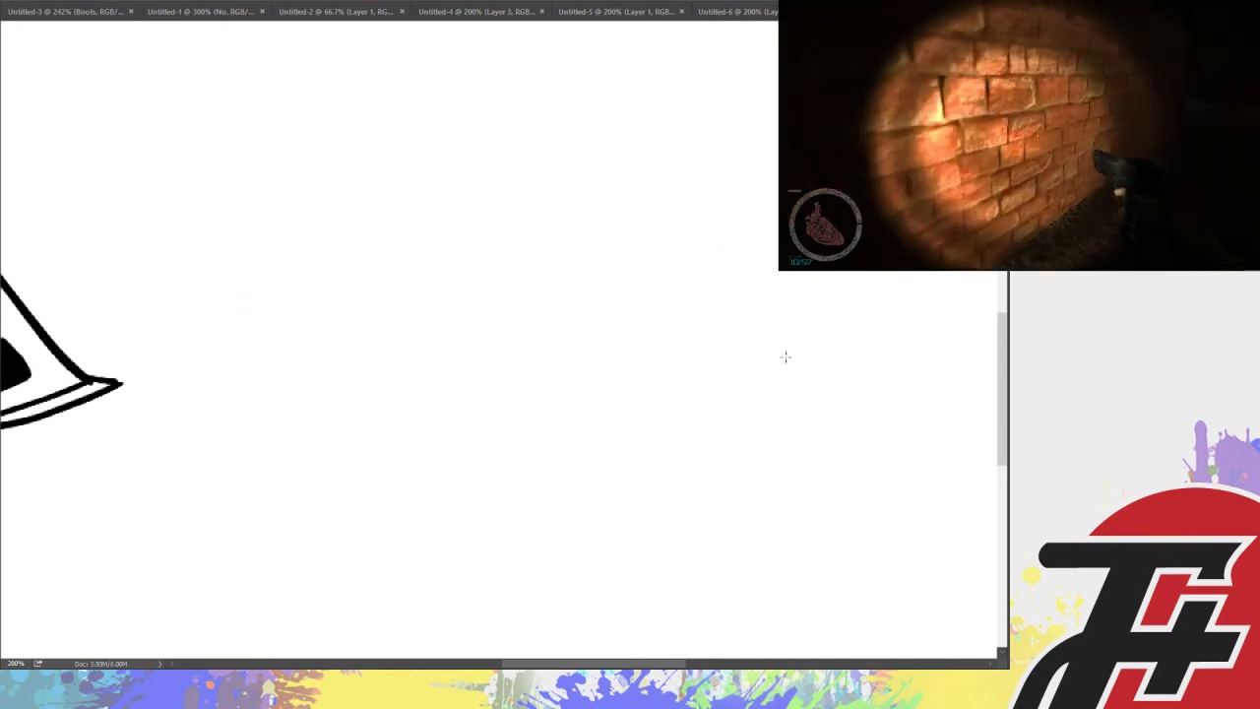
{"action": "mouse_move", "coordinate": [305, 120]}
{"action": "left_mouse_down"}
{"action": "mouse_move", "coordinate": [368, 149]}
{"action": "mouse_move", "coordinate": [404, 140]}
{"action": "mouse_move", "coordinate": [419, 167]}
{"action": "left_mouse_up"}
{"action": "left_click_drag", "start_coordinate": [471, 116], "coordinate": [475, 167]}
{"action": "mouse_move", "coordinate": [492, 133]}
{"action": "left_mouse_down"}
{"action": "mouse_move", "coordinate": [543, 148]}
{"action": "mouse_move", "coordinate": [573, 128]}
{"action": "mouse_move", "coordinate": [690, 159]}
{"action": "left_mouse_up"}
{"action": "left_click_drag", "start_coordinate": [341, 225], "coordinate": [406, 220]}
{"action": "mouse_move", "coordinate": [382, 218]}
{"action": "left_mouse_down"}
{"action": "mouse_move", "coordinate": [380, 272]}
{"action": "mouse_move", "coordinate": [398, 268]}
{"action": "left_mouse_up"}
{"action": "mouse_move", "coordinate": [398, 246]}
{"action": "left_mouse_down"}
{"action": "mouse_move", "coordinate": [405, 225]}
{"action": "mouse_move", "coordinate": [444, 253]}
{"action": "mouse_move", "coordinate": [517, 236]}
{"action": "mouse_move", "coordinate": [533, 218]}
{"action": "left_mouse_up"}
{"action": "left_click_drag", "start_coordinate": [658, 241], "coordinate": [698, 262]}
{"action": "mouse_move", "coordinate": [399, 340]}
{"action": "left_mouse_down"}
{"action": "mouse_move", "coordinate": [409, 356]}
{"action": "mouse_move", "coordinate": [425, 338]}
{"action": "mouse_move", "coordinate": [433, 361]}
{"action": "mouse_move", "coordinate": [451, 343]}
{"action": "mouse_move", "coordinate": [493, 356]}
{"action": "mouse_move", "coordinate": [524, 336]}
{"action": "left_mouse_up"}
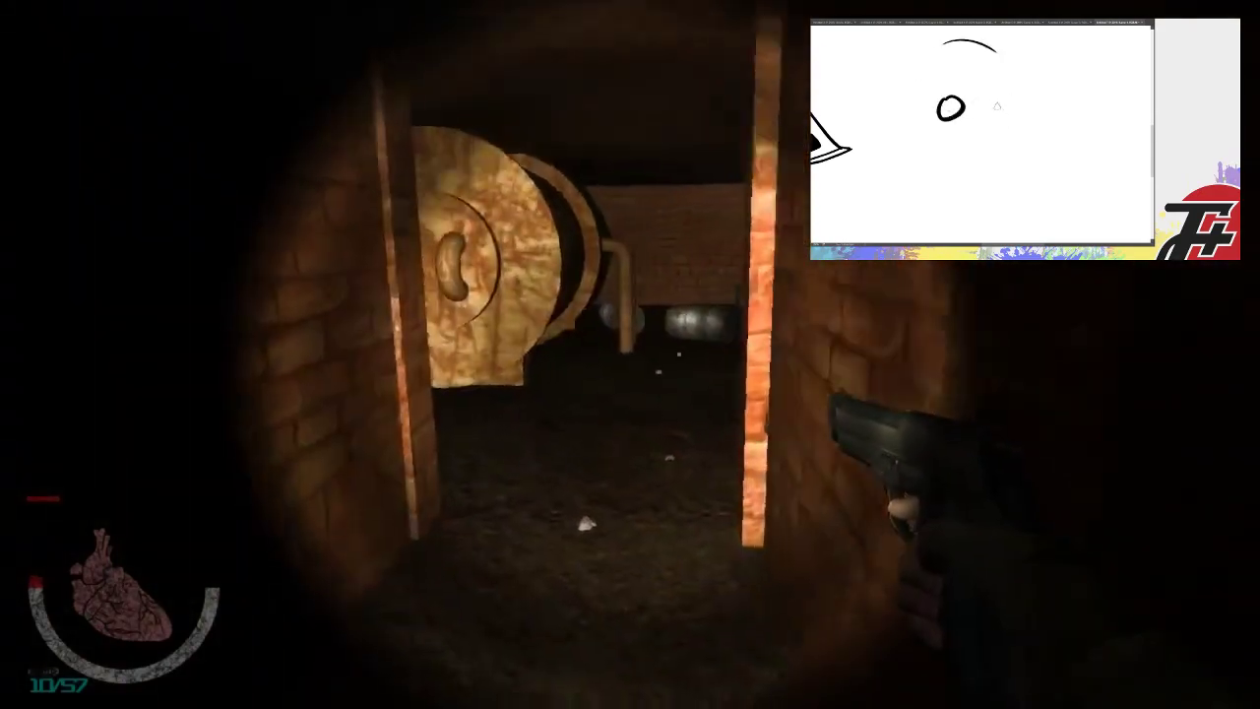
Toggle the flashlight off, on, off and back on while approaching the van
{"action": "key", "text": "f"}
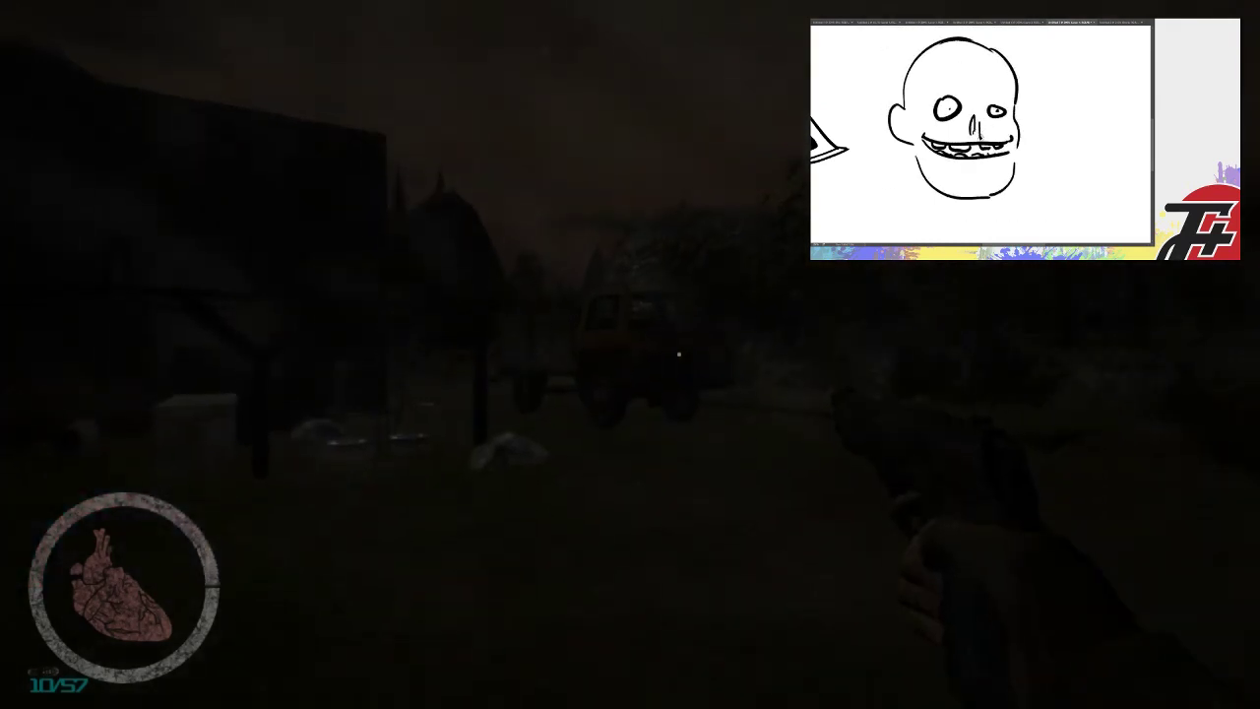
{"action": "key", "text": "f"}
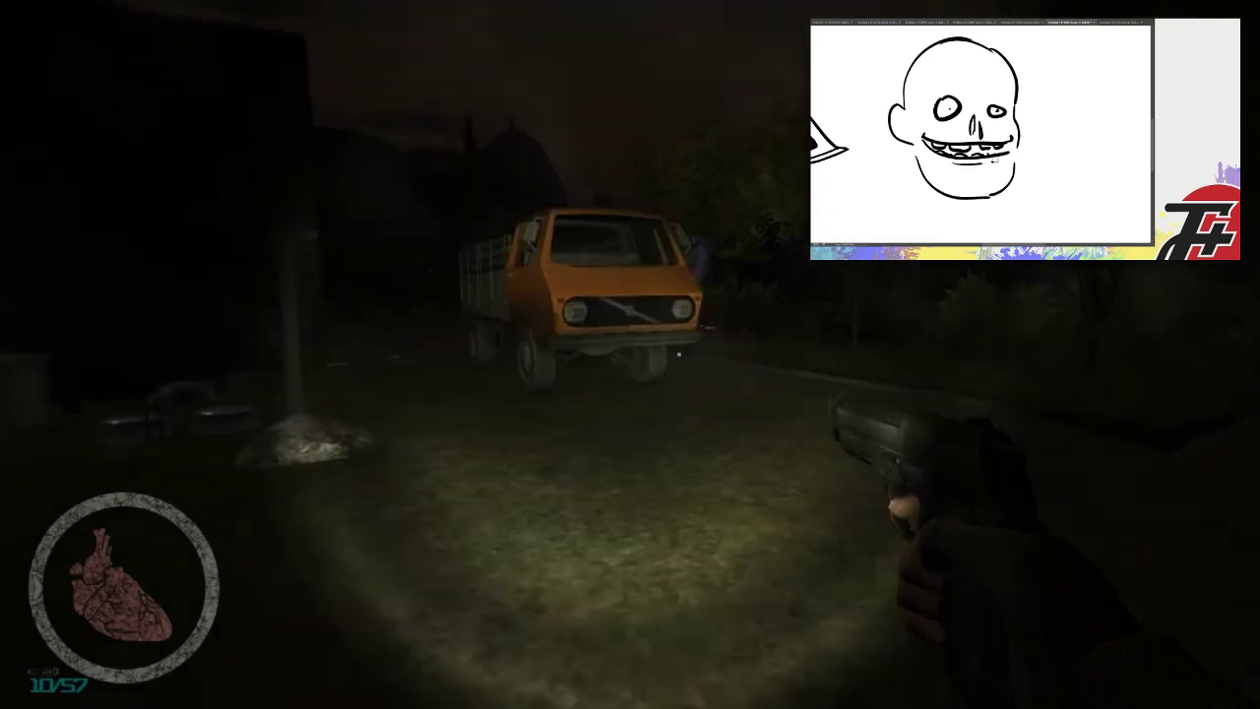
{"action": "key", "text": "f"}
{"action": "key", "text": "f"}
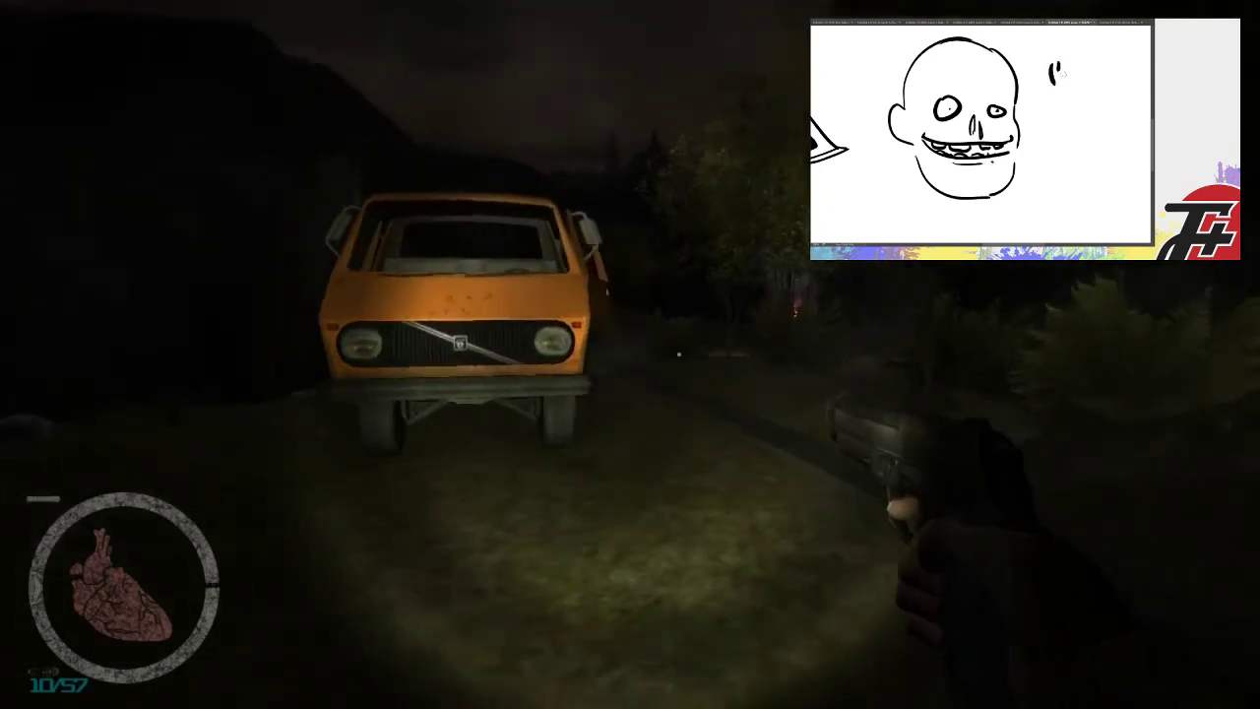
{"action": "key", "text": "f"}
{"action": "key", "text": "f"}
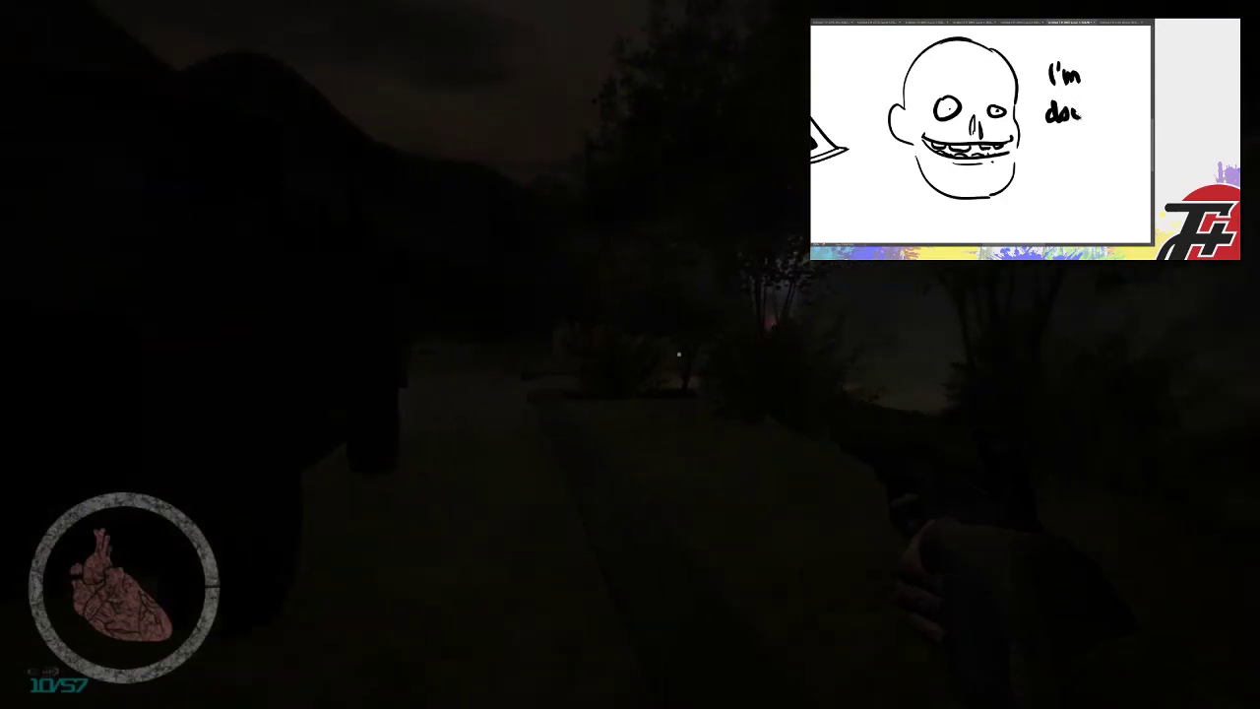